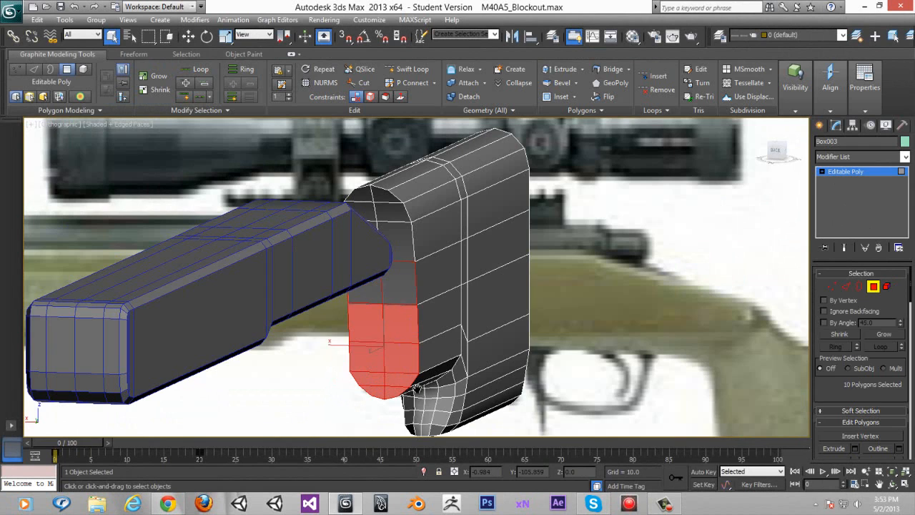
Add the remaining upper polygons of the stock's front end cap to the polygon selection
middle_drag(391, 309, 366, 349)
scroll(366, 349, up, 3)
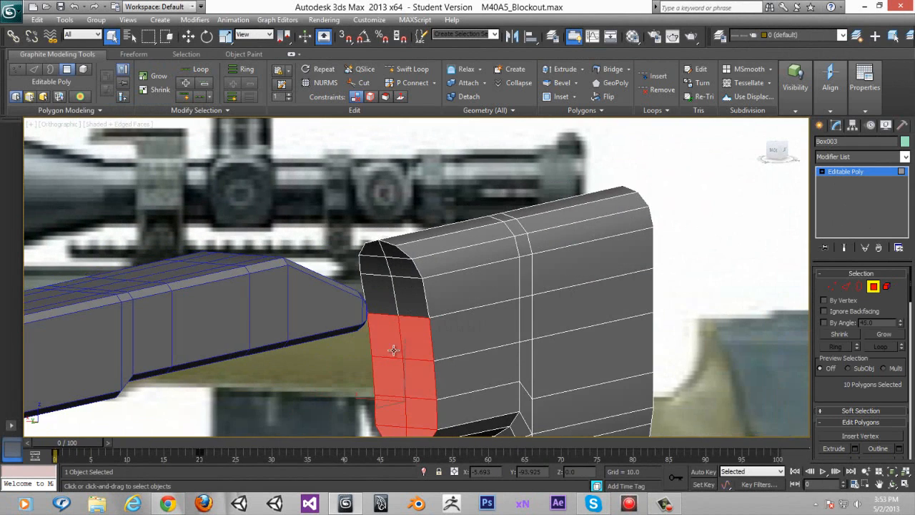
ctrl+click(411, 297)
ctrl+click(378, 294)
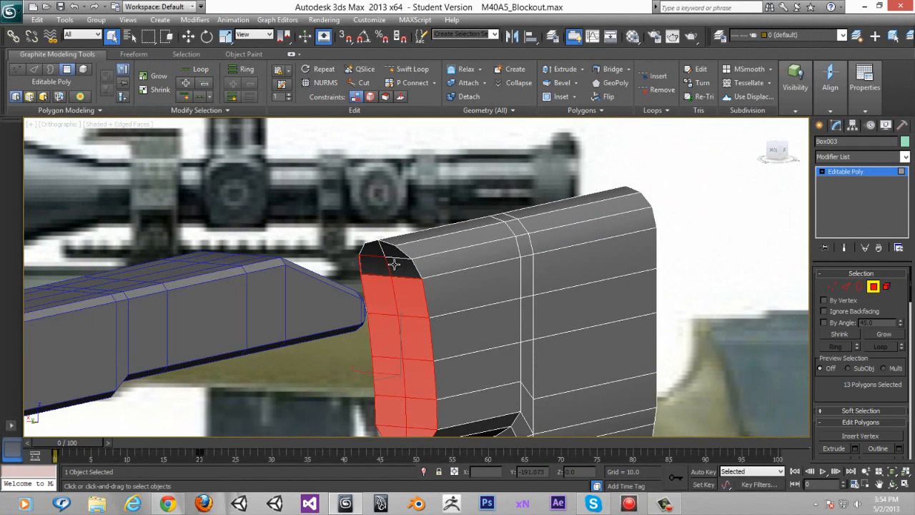
ctrl+click(377, 252)
scroll(656, 257, down, 5)
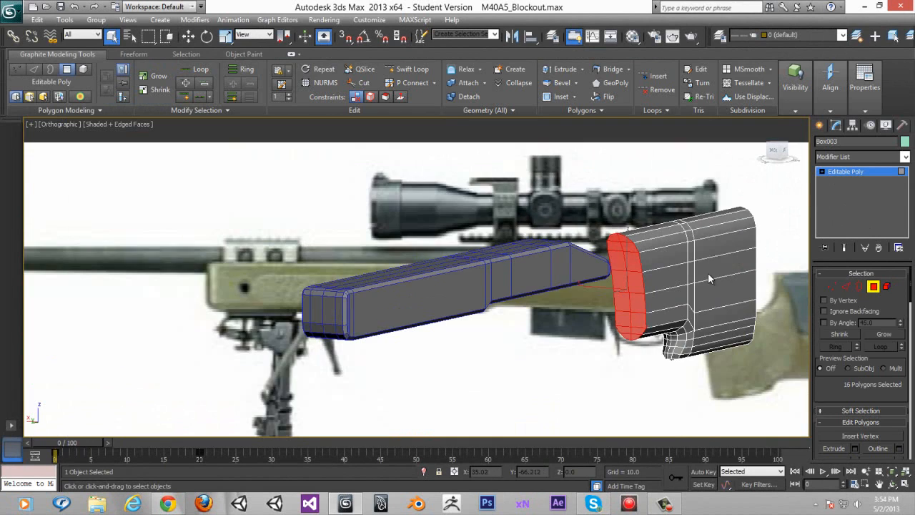
Select all vertices of the stock mesh and widen the command panel to two columns
ctrl+click(832, 286)
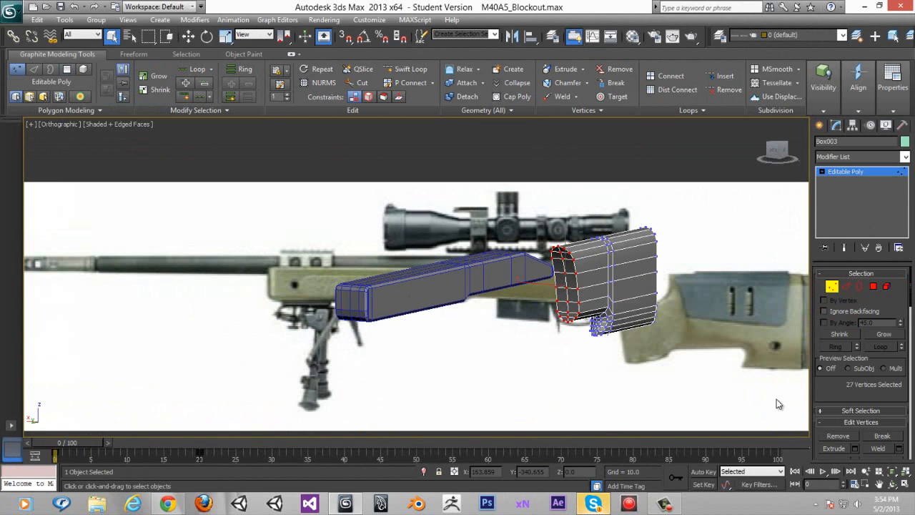
key(ctrl+a)
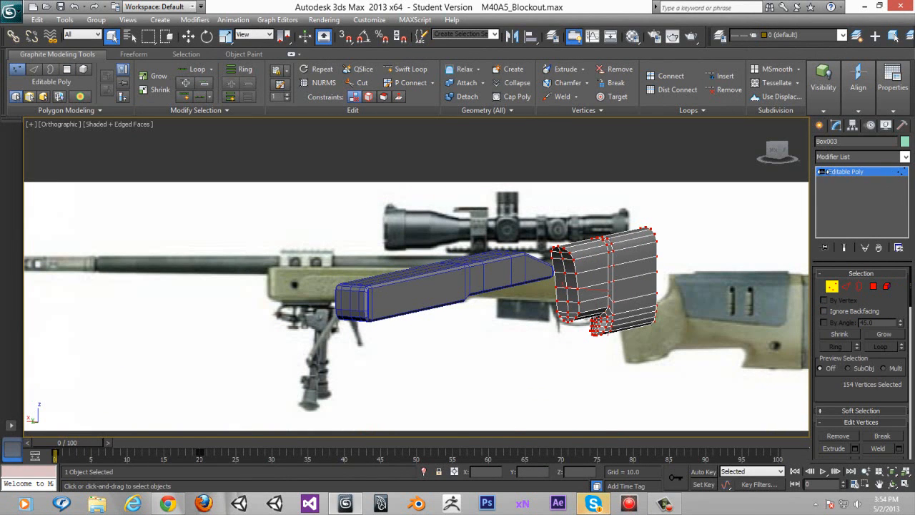
drag(813, 180, 749, 187)
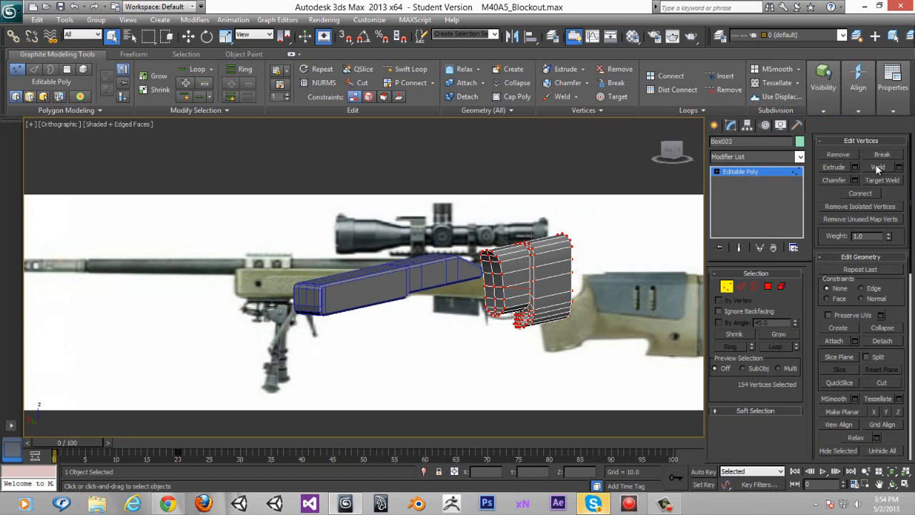
scroll(510, 236, up, 5)
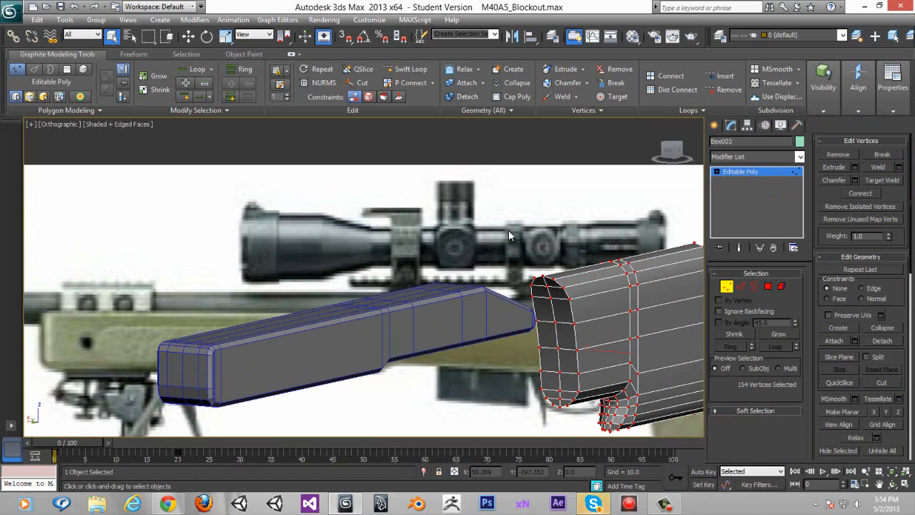
middle_drag(510, 236, 416, 154)
Extrude the selected polygons of the stock's front end cap with a height of 0
click(769, 287)
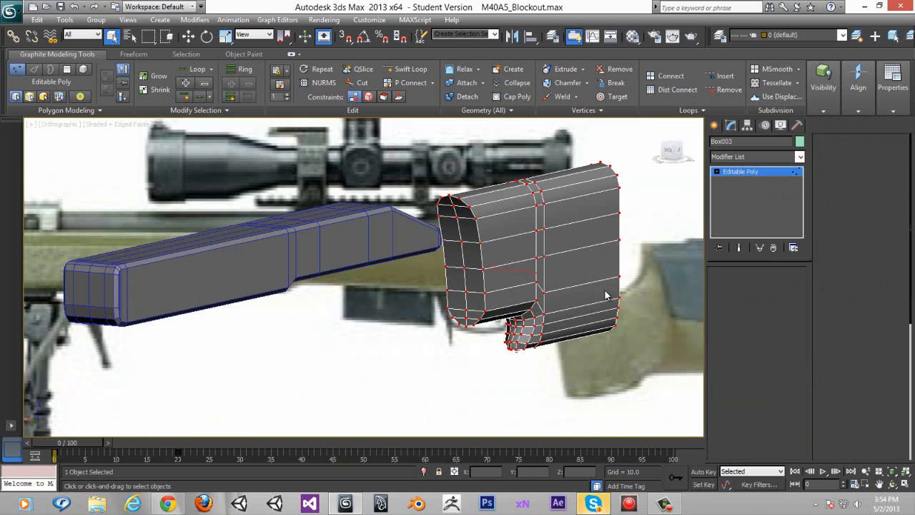
middle_drag(509, 298, 494, 311)
scroll(492, 307, up, 3)
middle_drag(472, 276, 452, 263)
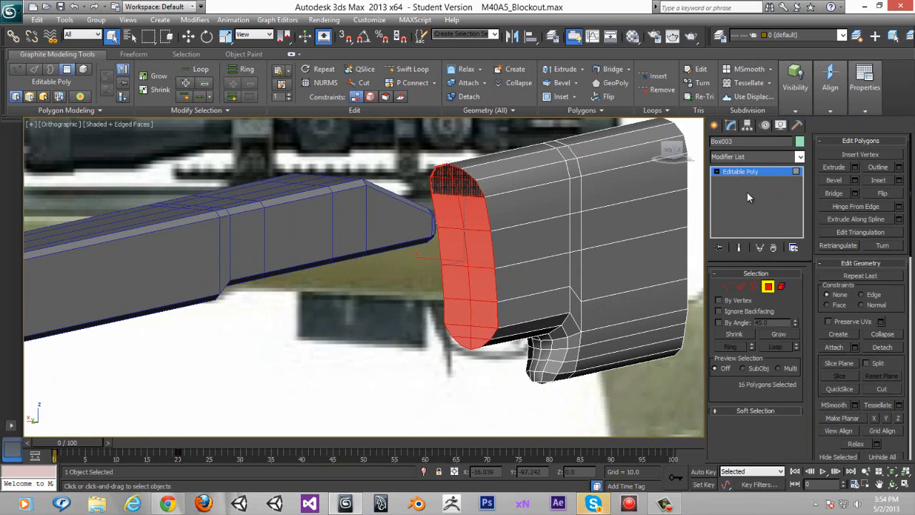
click(854, 167)
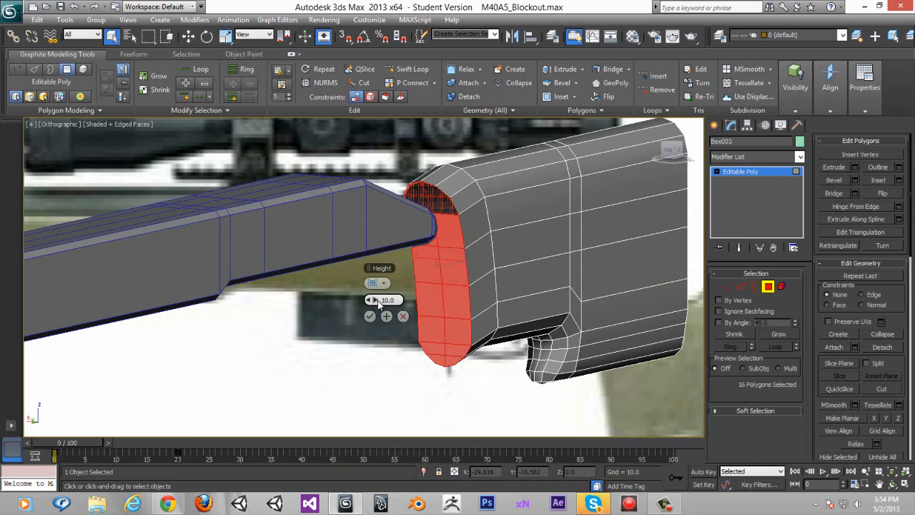
right_click(370, 300)
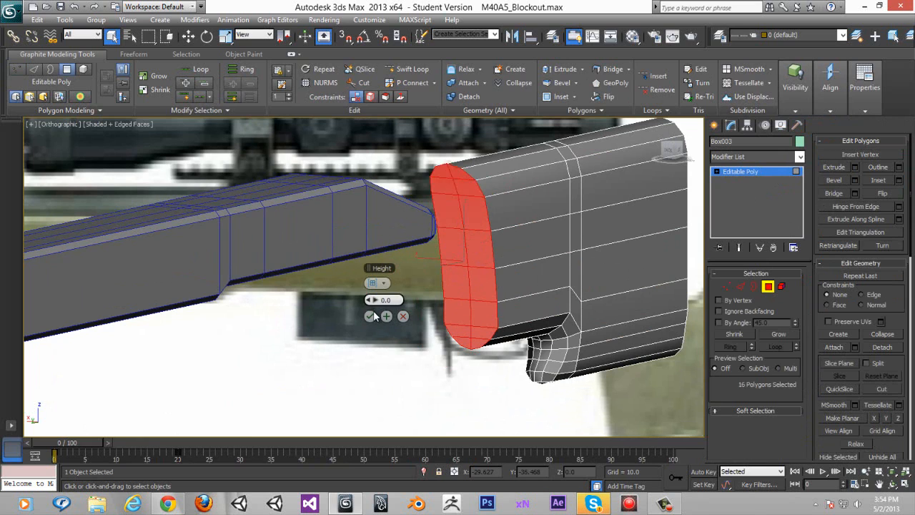
In the Left view, move the extruded end cap forward toward the pistol grip of the reference rifle
click(678, 150)
middle_drag(617, 235, 489, 270)
scroll(489, 271, down, 4)
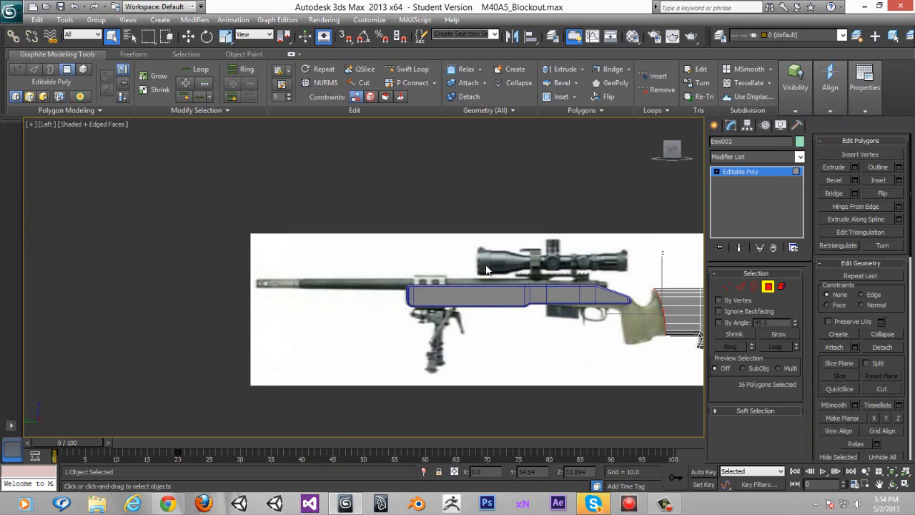
middle_drag(276, 268, 128, 266)
scroll(114, 230, up, 6)
middle_drag(685, 327, 307, 265)
right_click(307, 264)
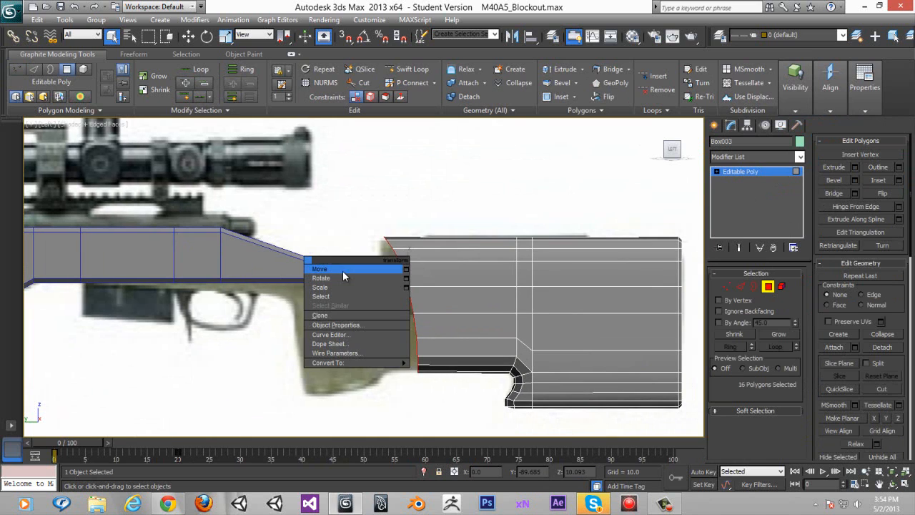
click(345, 270)
scroll(410, 249, up, 2)
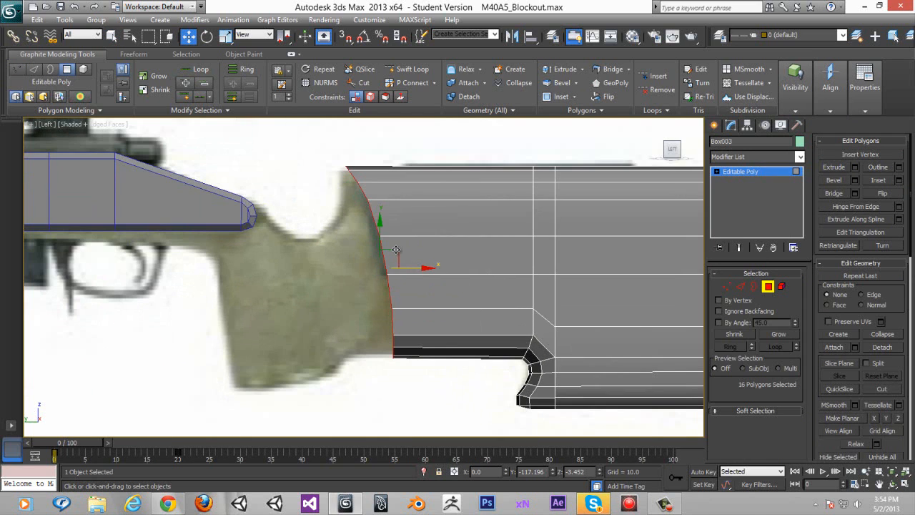
drag(396, 250, 346, 248)
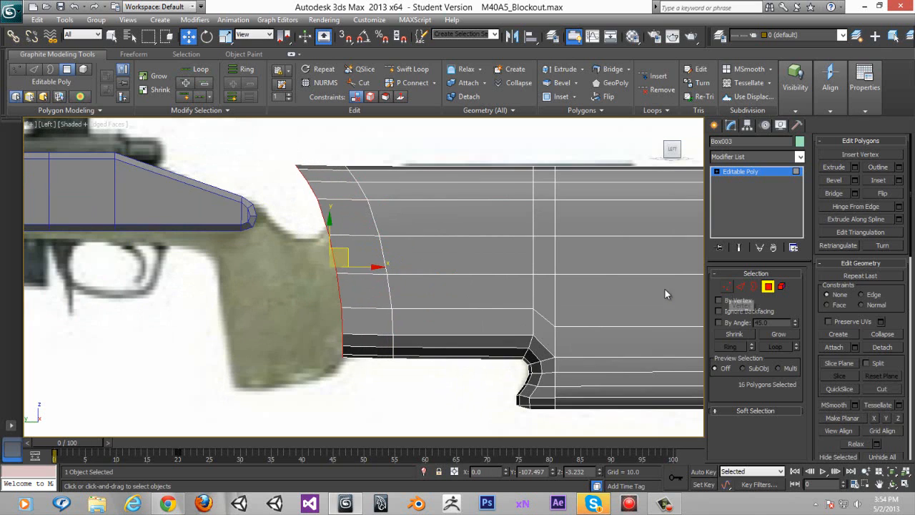
Switch to vertex editing and set the timeline to frame 18 to see the reference image through the stock
key(1)
middle_drag(368, 279, 317, 275)
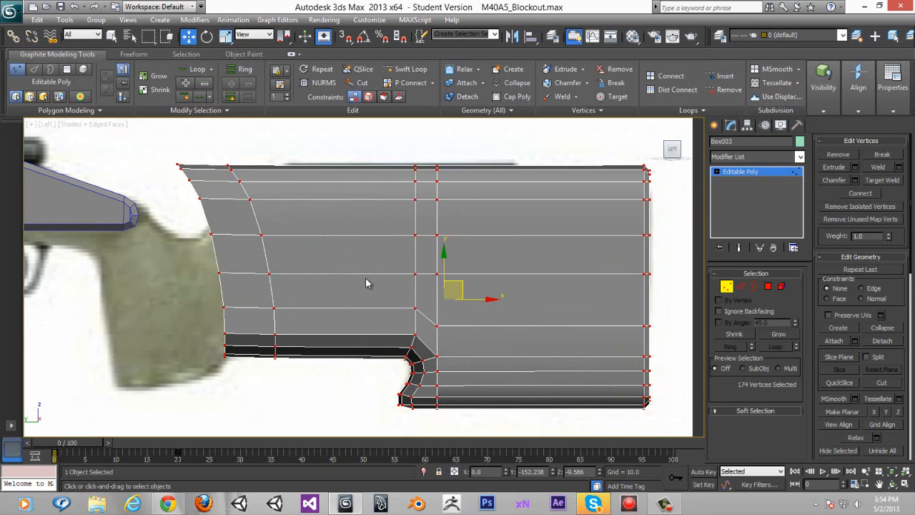
click(180, 436)
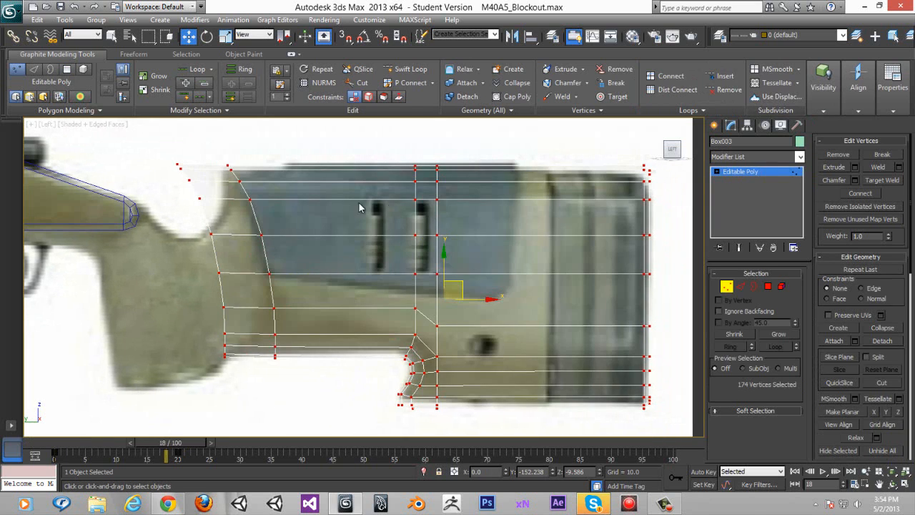
Move the end cap polygons back toward the cheek piece, leaving a narrower strip behind the grip
click(766, 288)
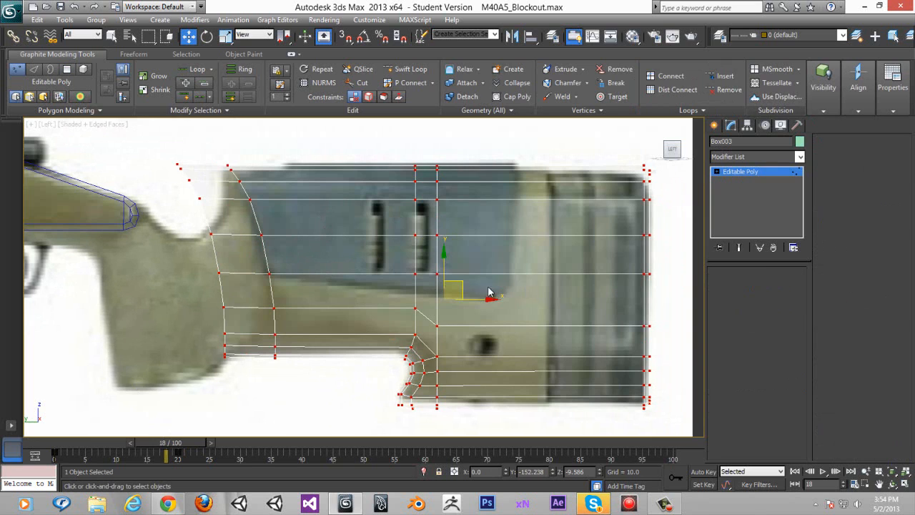
drag(246, 259, 254, 257)
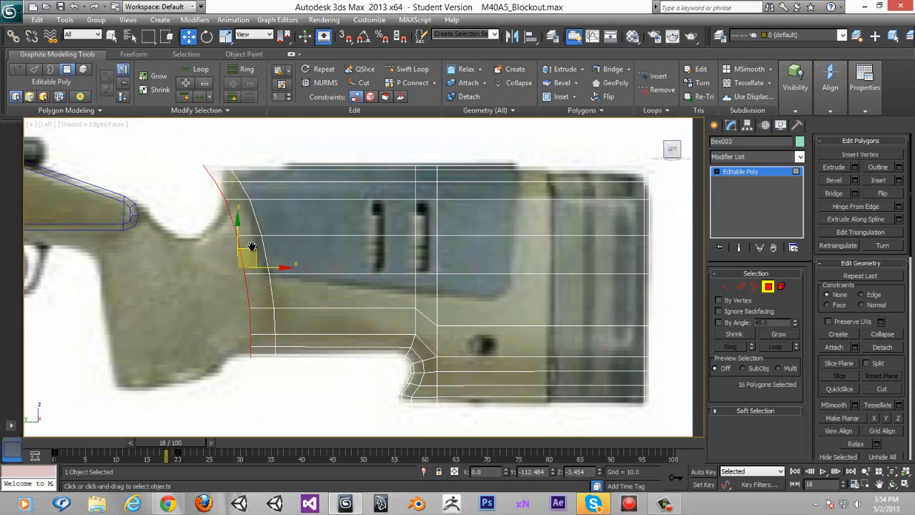
middle_drag(251, 247, 250, 257)
Move the upper vertices of the stock's front profile down and inward to follow the reference's curve above the grip
click(727, 287)
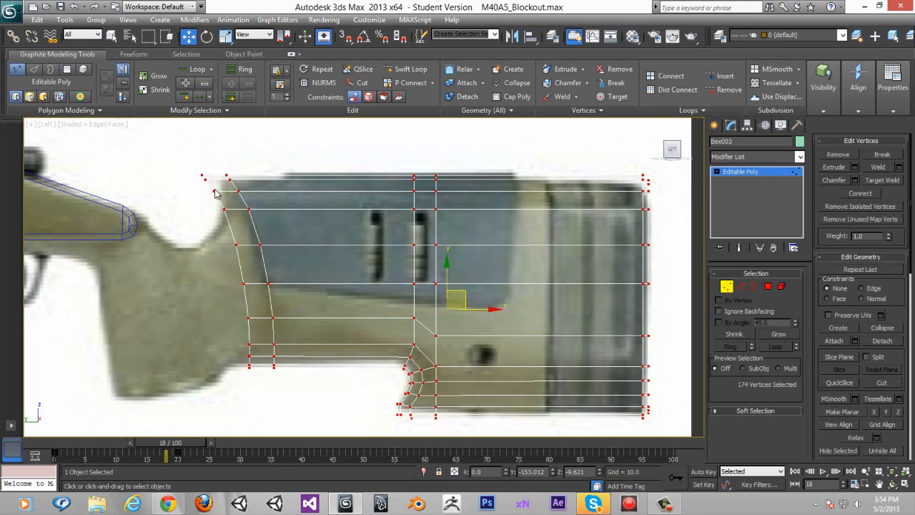
drag(221, 185, 256, 266)
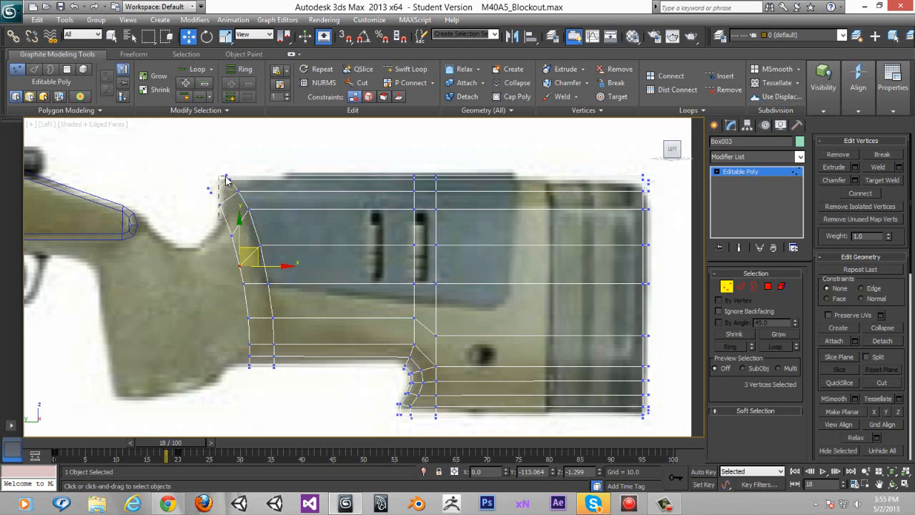
drag(226, 176, 244, 223)
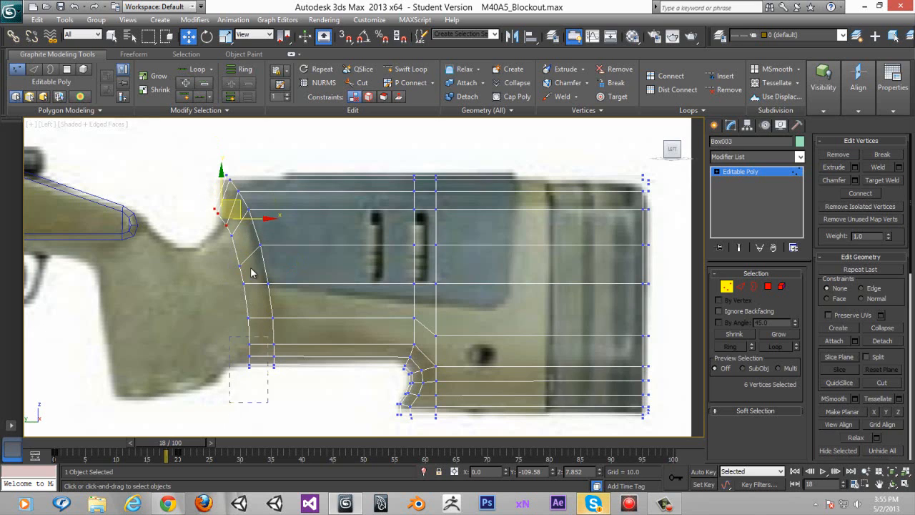
drag(250, 273, 254, 261)
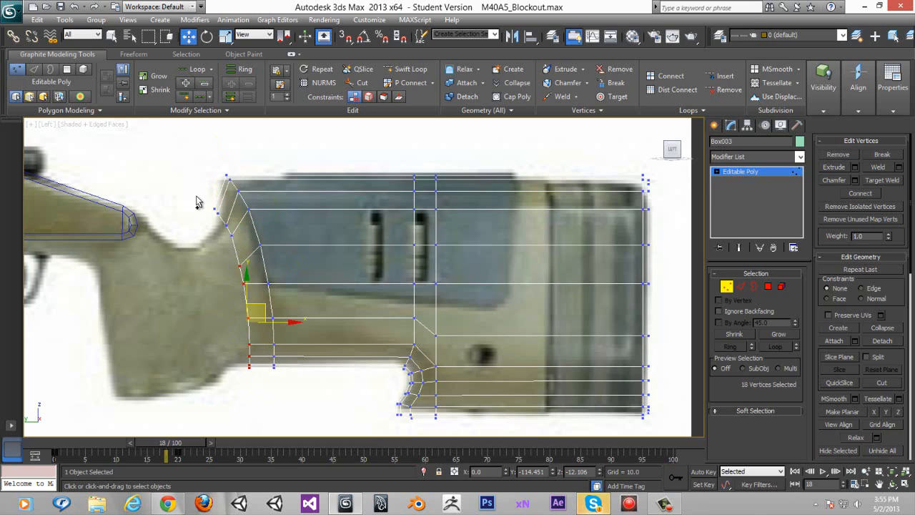
drag(196, 195, 242, 263)
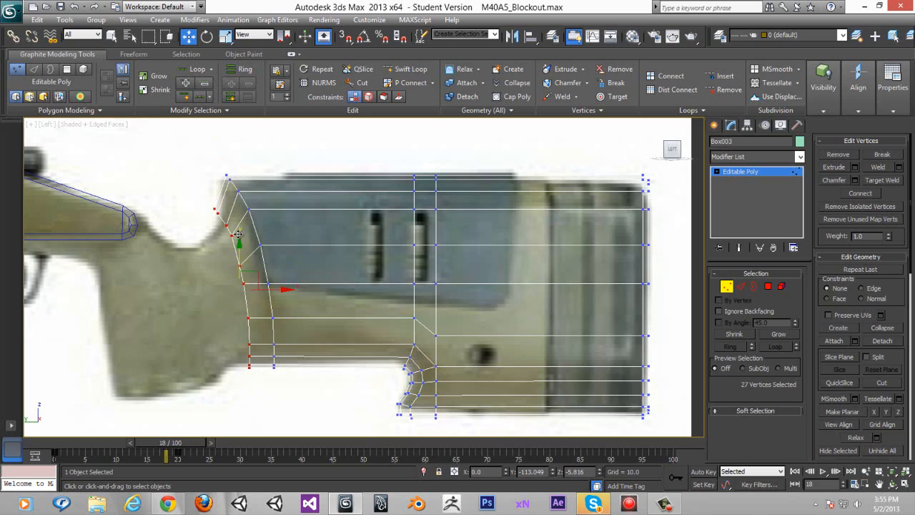
drag(199, 197, 248, 230)
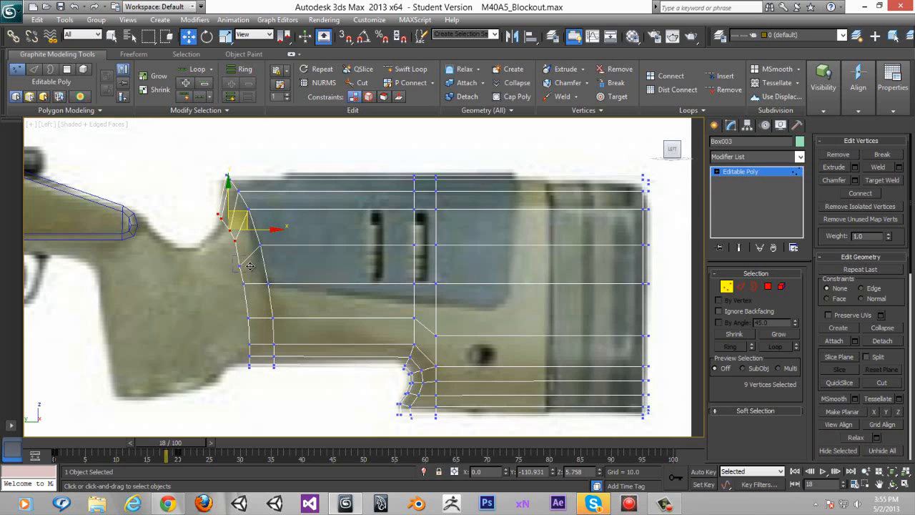
Shift the lower vertices of the front profile slightly backward and adjust the middle ones to smooth the curve
drag(249, 265, 264, 265)
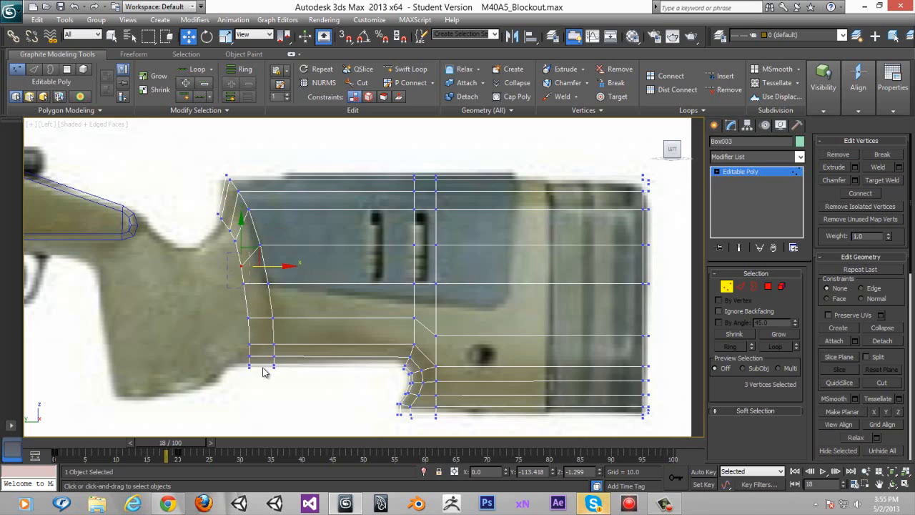
drag(259, 391, 258, 389)
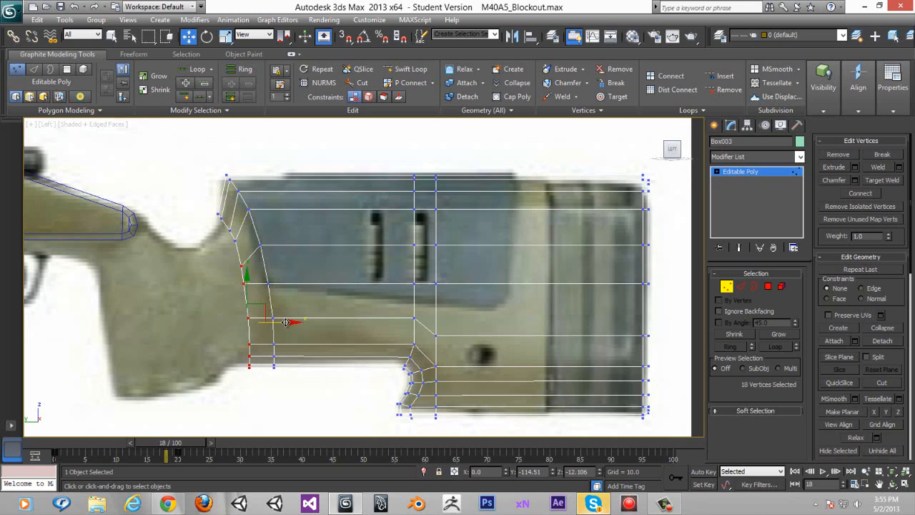
drag(287, 323, 290, 324)
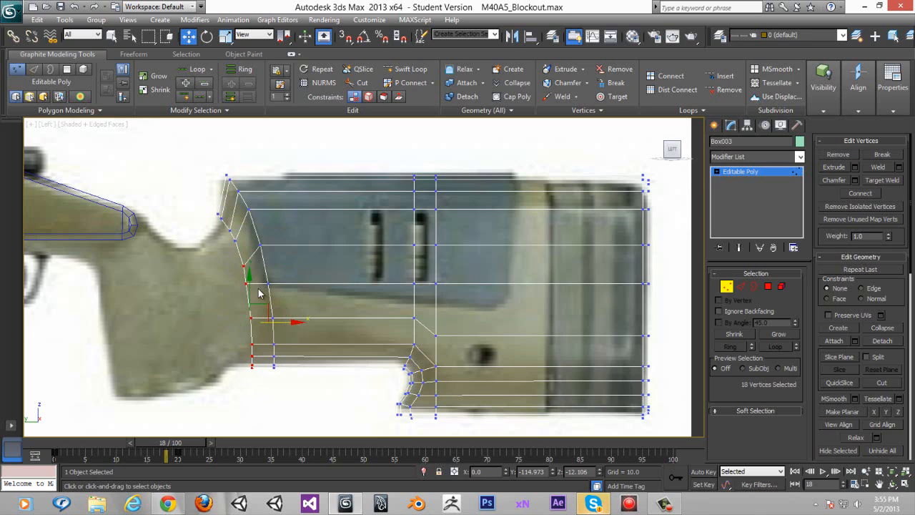
drag(233, 254, 268, 266)
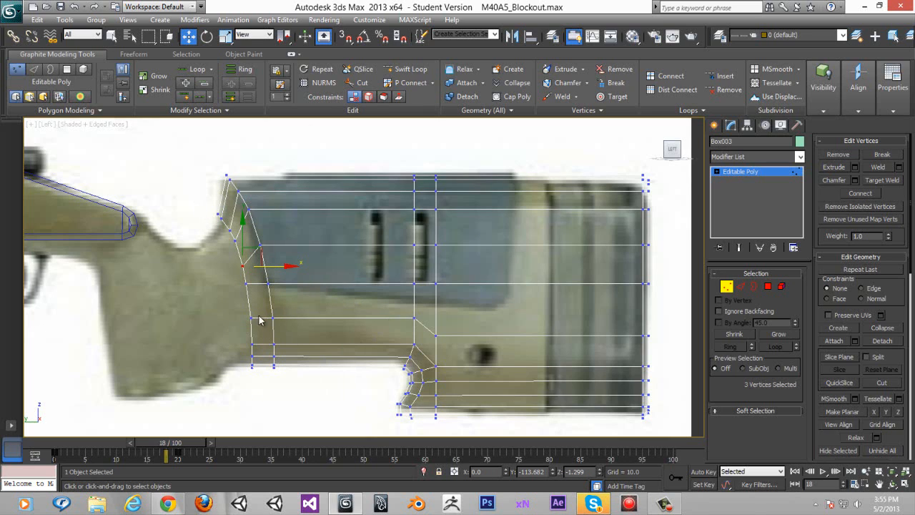
Select the curved run of edges along the side of the stock's front end
click(732, 288)
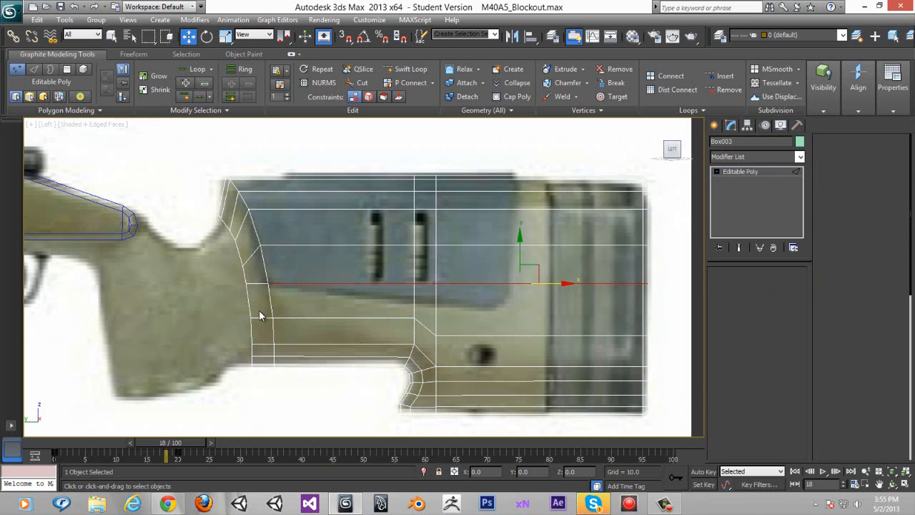
key(2)
double_click(246, 274)
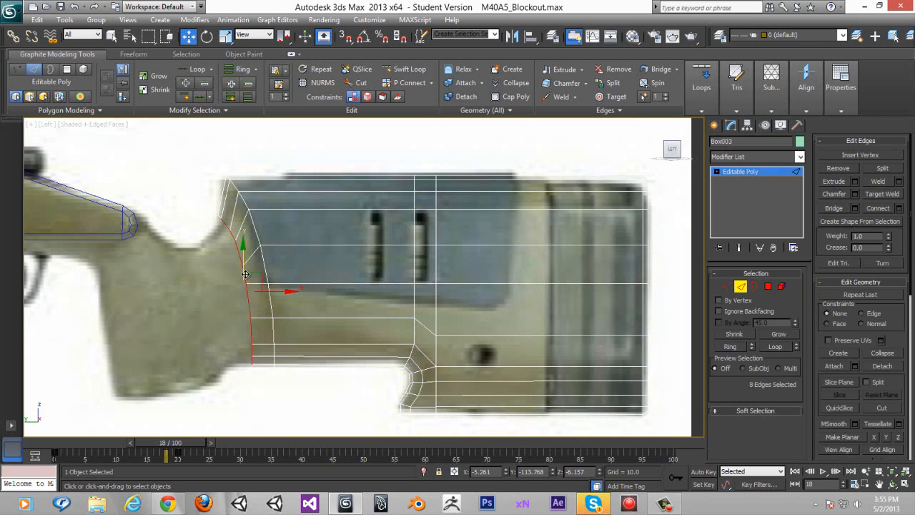
alt+middle_drag(302, 293, 263, 301)
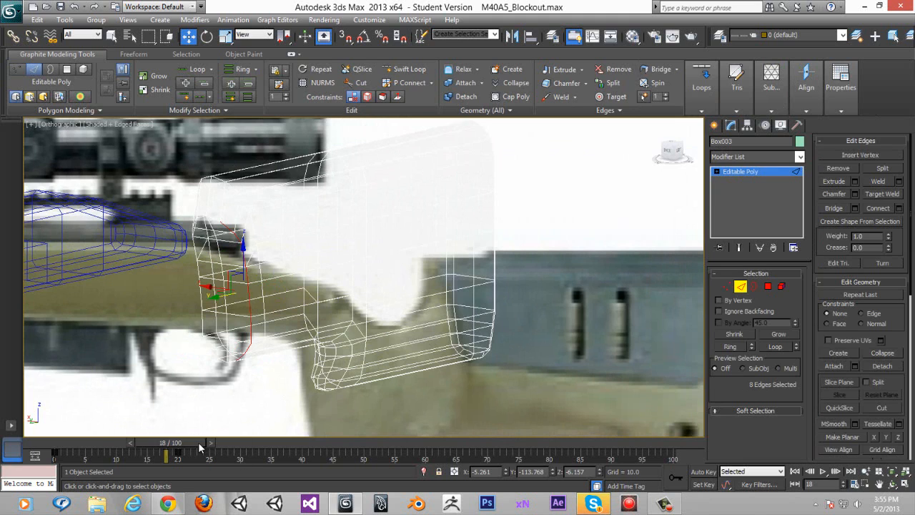
Return the timeline to frame 0, show the model shaded, and extend the edge selection across the front cap's upper curve
drag(198, 441, 125, 442)
key(F3)
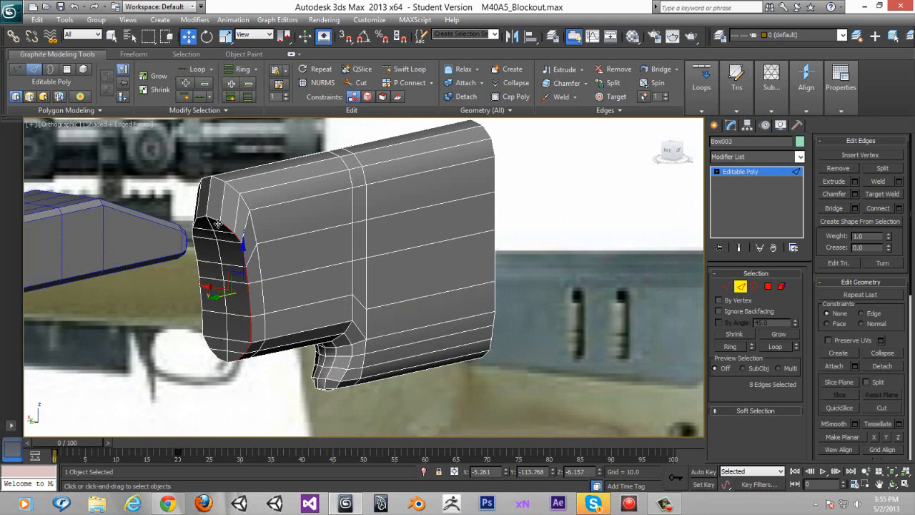
ctrl+click(214, 221)
ctrl+click(201, 218)
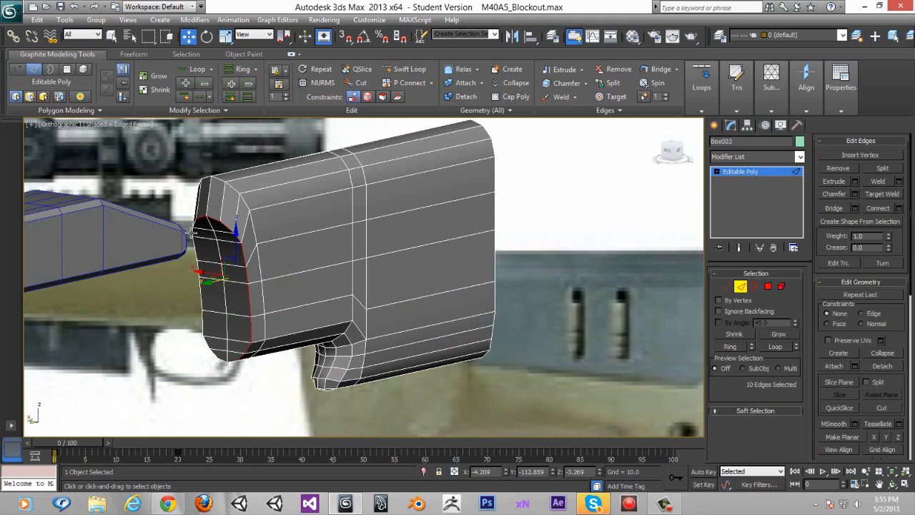
alt+middle_drag(187, 236, 221, 239)
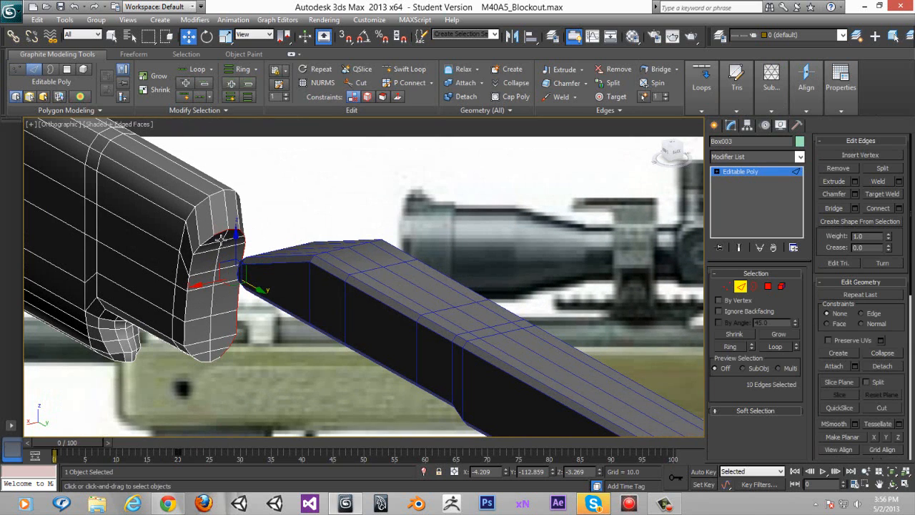
ctrl+click(198, 248)
key(alt+r)
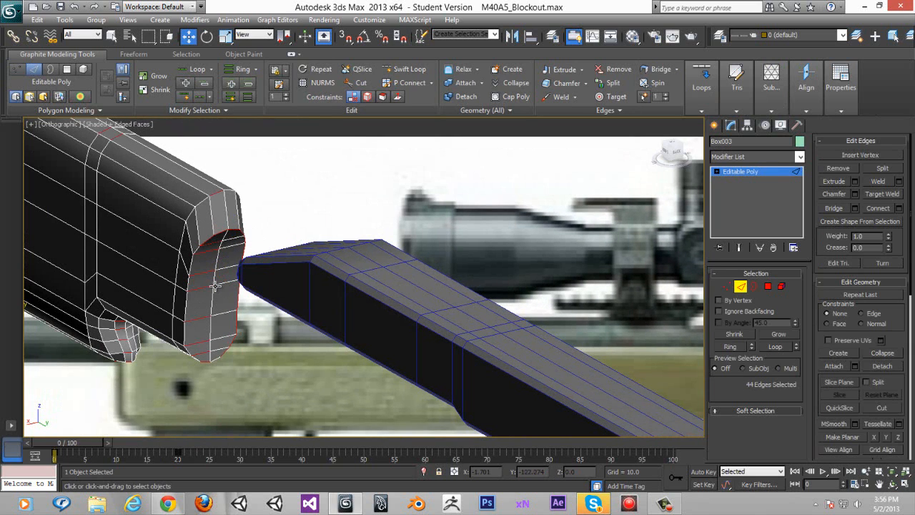
key(ctrl+z)
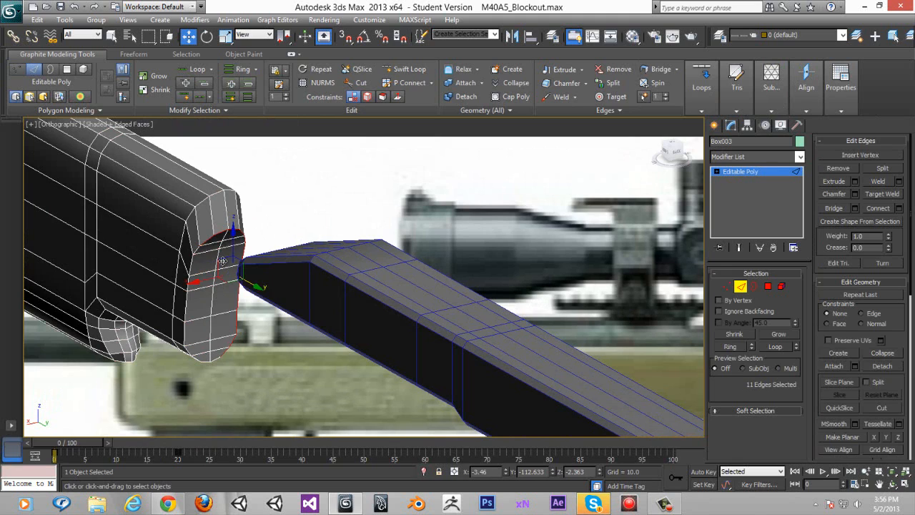
Add the edges down the cap's opposite side and around its bottom to complete the selected outline loop
ctrl+click(194, 269)
ctrl+click(189, 281)
ctrl+click(187, 304)
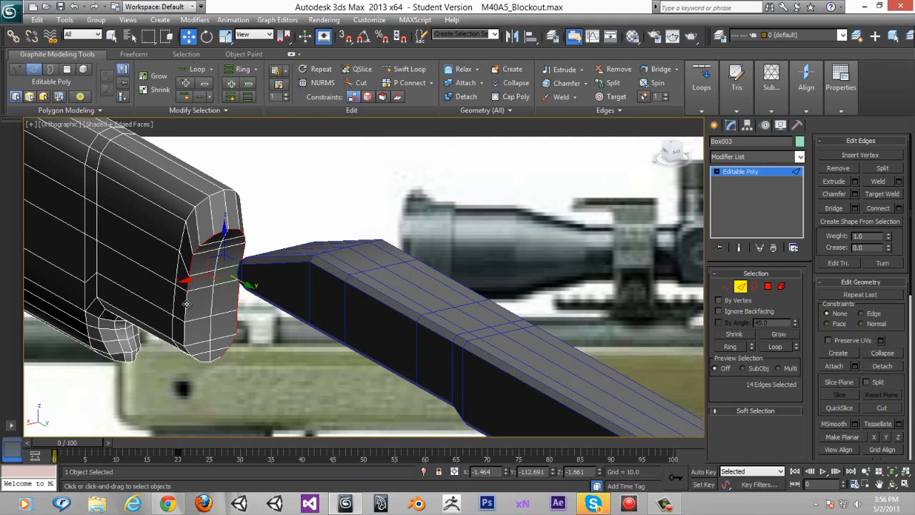
ctrl+click(183, 325)
ctrl+click(188, 346)
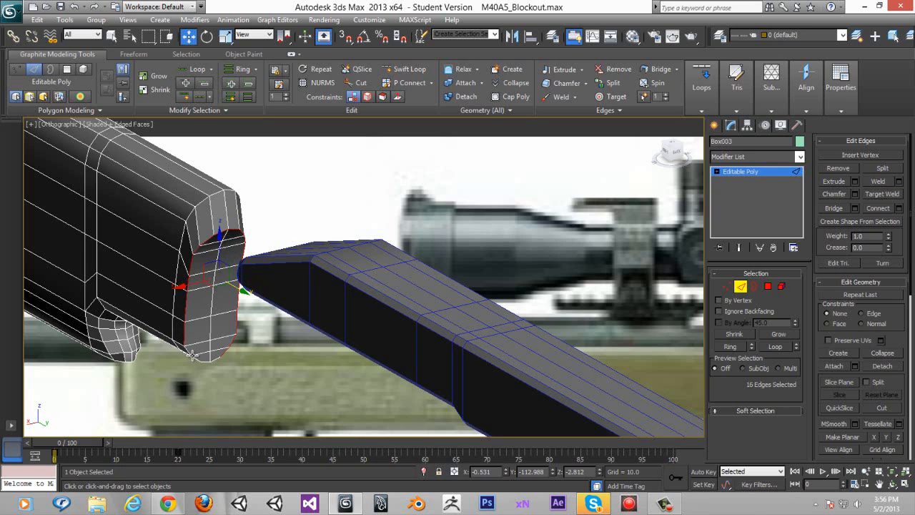
ctrl+click(193, 355)
ctrl+click(197, 359)
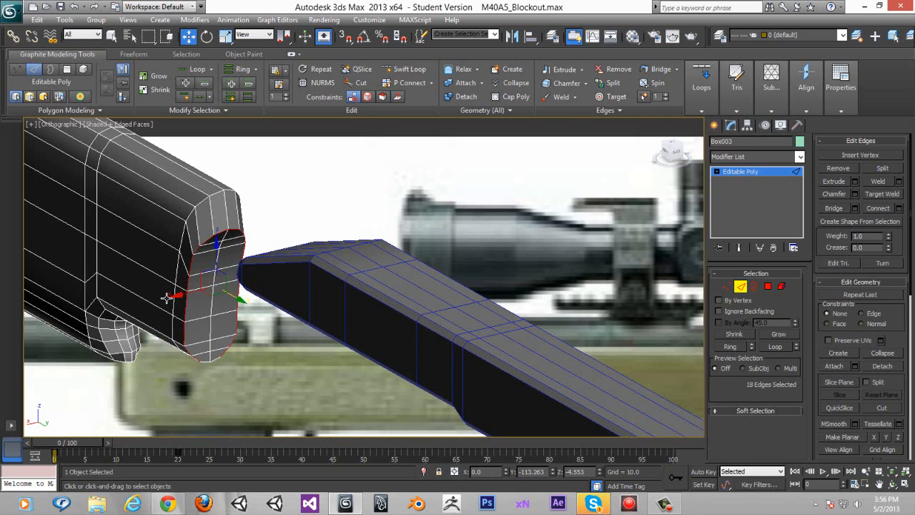
alt+middle_drag(167, 297, 220, 381)
ctrl+click(206, 368)
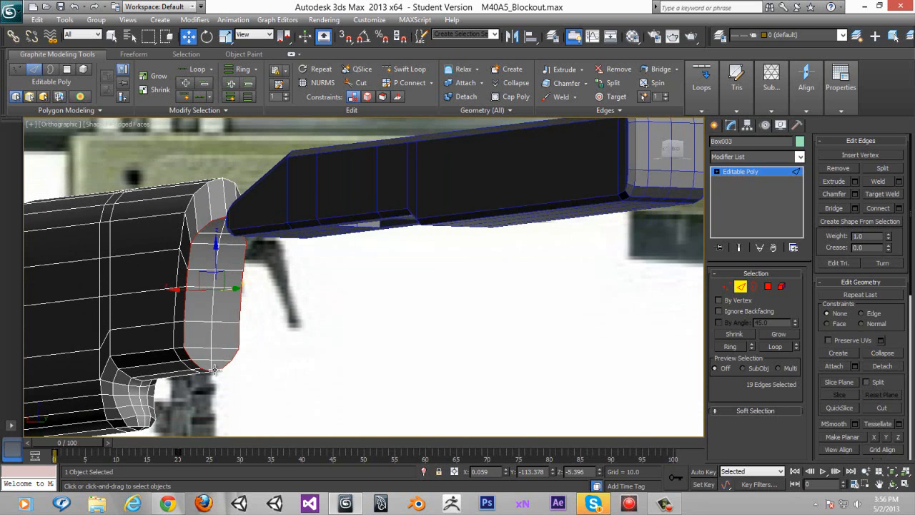
ctrl+click(237, 317)
Scale the selected front outline edges inward along X to taper the stock's front end
alt+middle_drag(230, 284, 145, 294)
alt+middle_drag(324, 265, 434, 328)
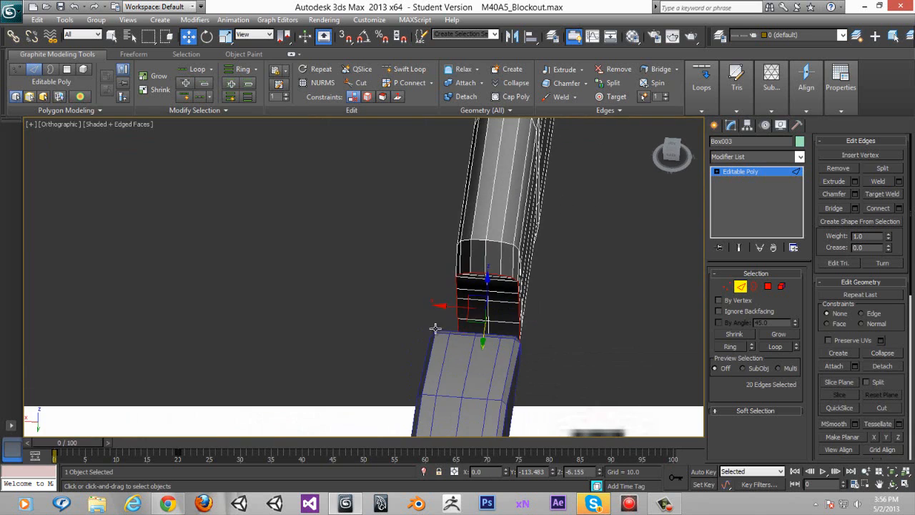
right_click(479, 310)
click(500, 341)
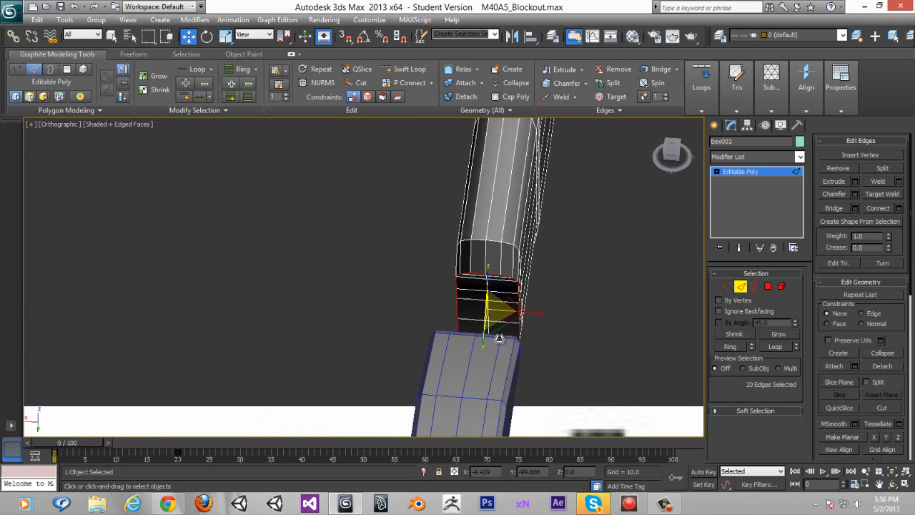
alt+middle_drag(503, 362, 507, 359)
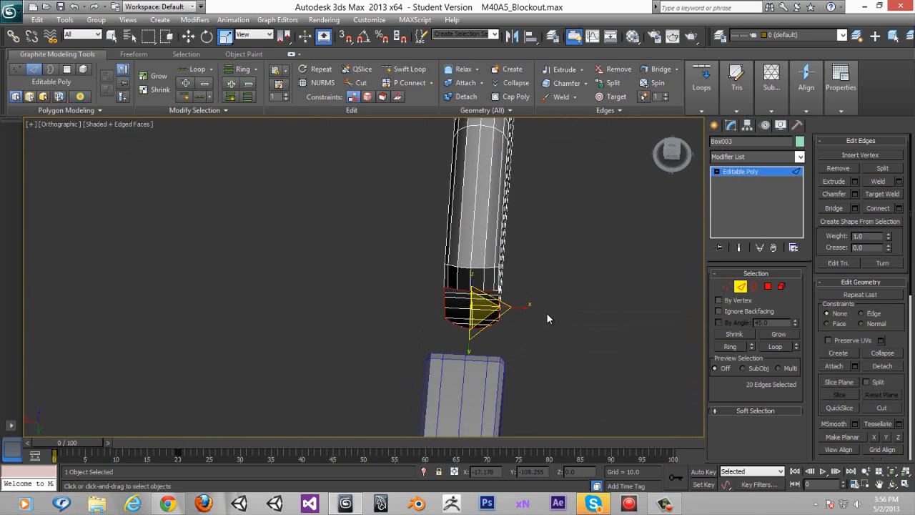
drag(528, 309, 501, 314)
alt+middle_drag(500, 314, 486, 331)
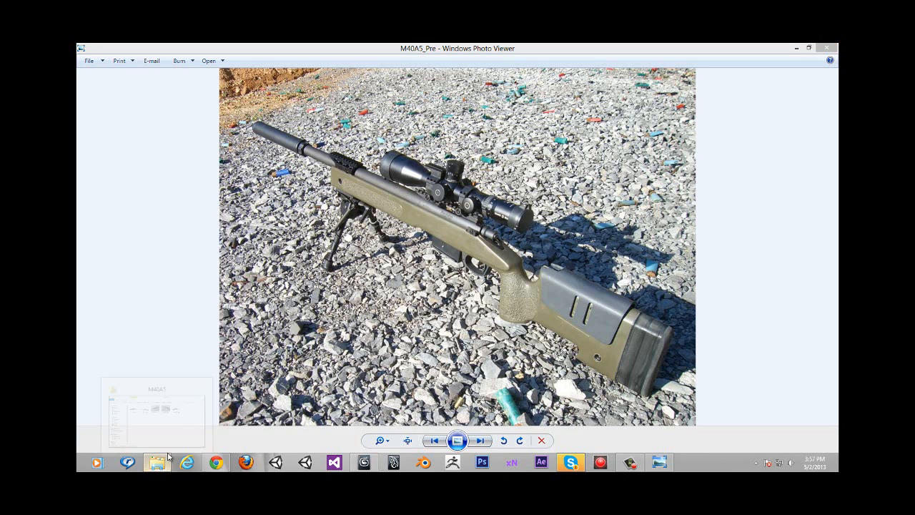
Examine the stock and grip in the M40A5_Pre photo in Windows Photo Viewer, and return to 3ds Max
right_click(169, 456)
click(169, 439)
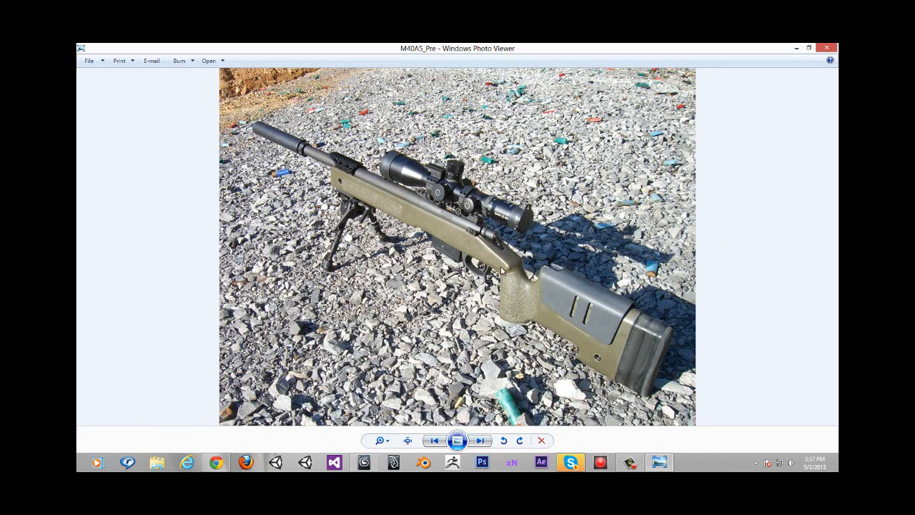
click(363, 463)
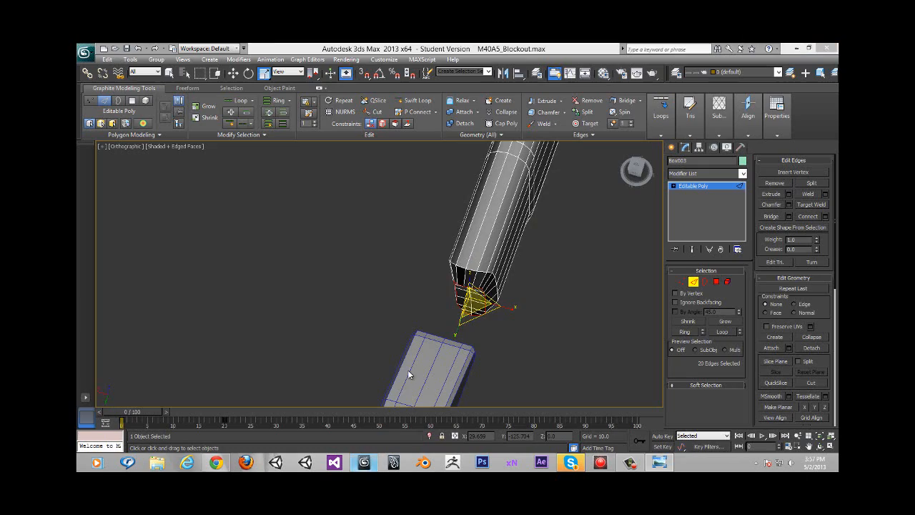
Activate Move and convert the front outline edge selection to its adjoining polygons
alt+middle_drag(394, 260, 416, 271)
right_click(416, 270)
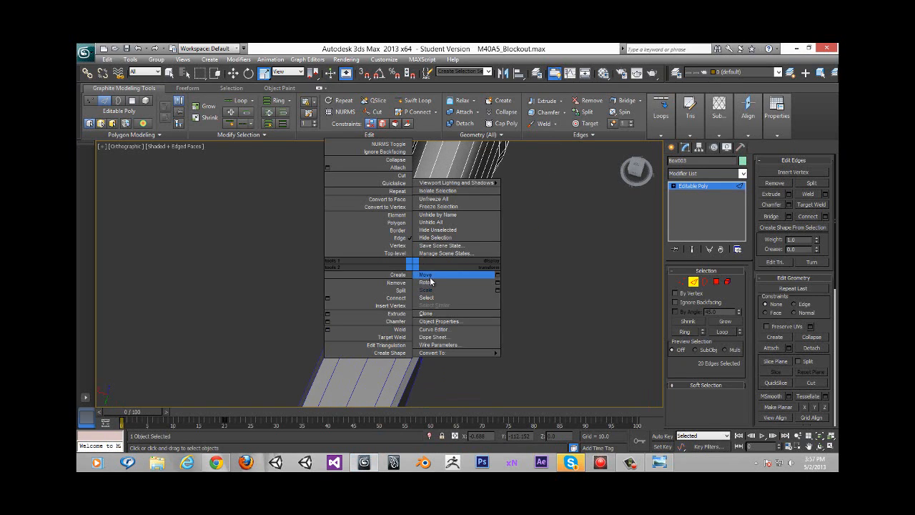
click(443, 275)
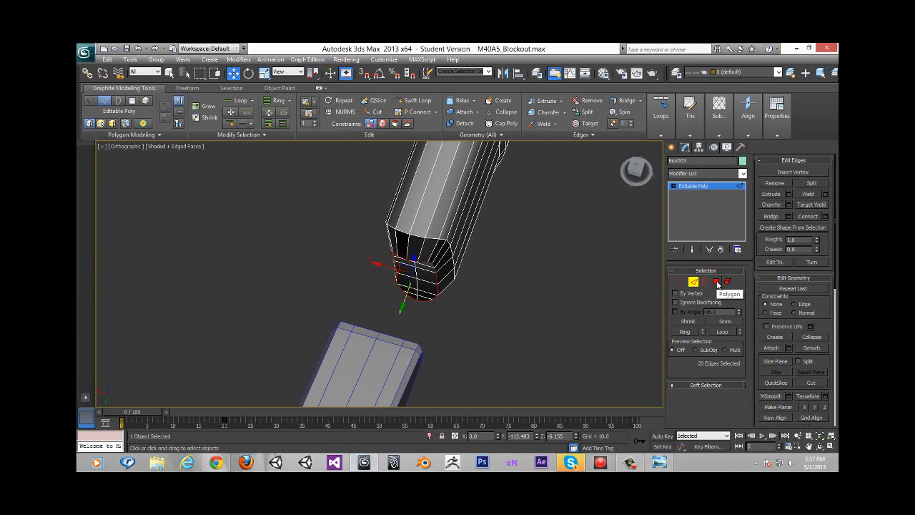
click(717, 282)
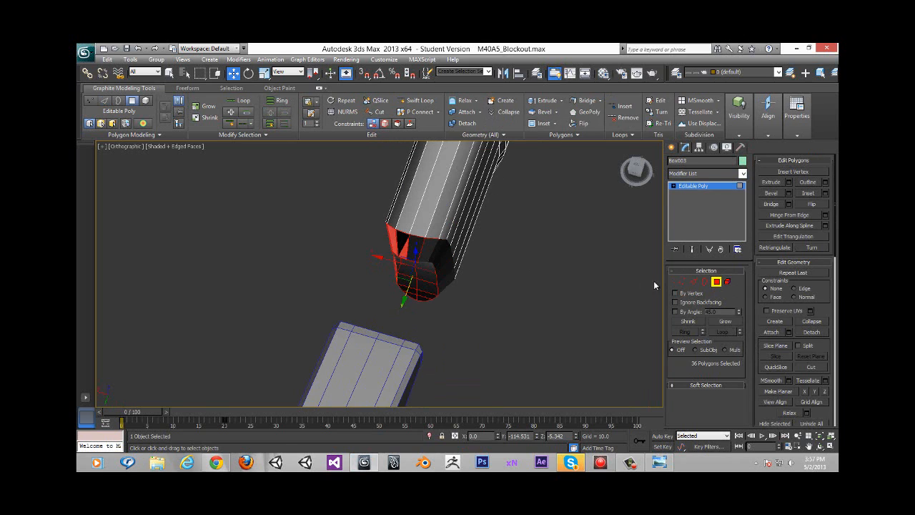
alt+middle_drag(540, 291, 526, 229)
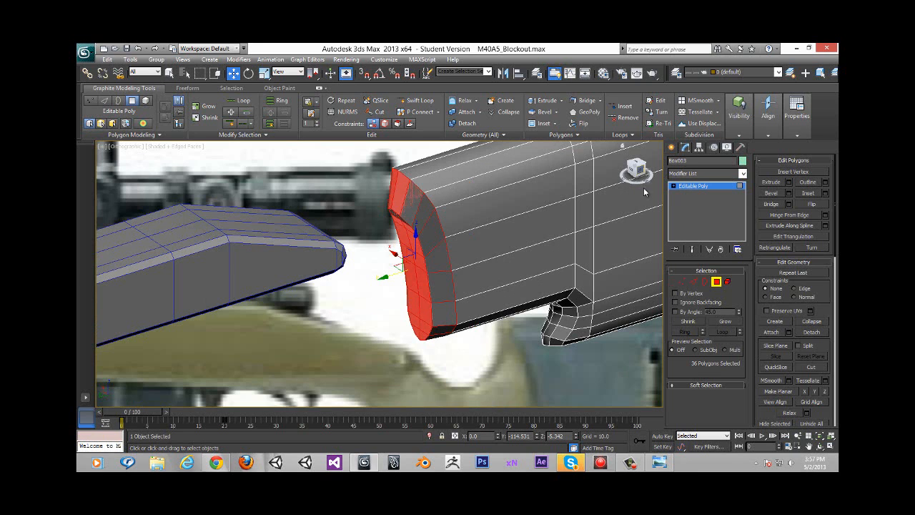
Deselect the surrounding side polygons in the Left view, keeping only the front cap polygons selected
click(638, 171)
key(l)
middle_drag(570, 288, 427, 205)
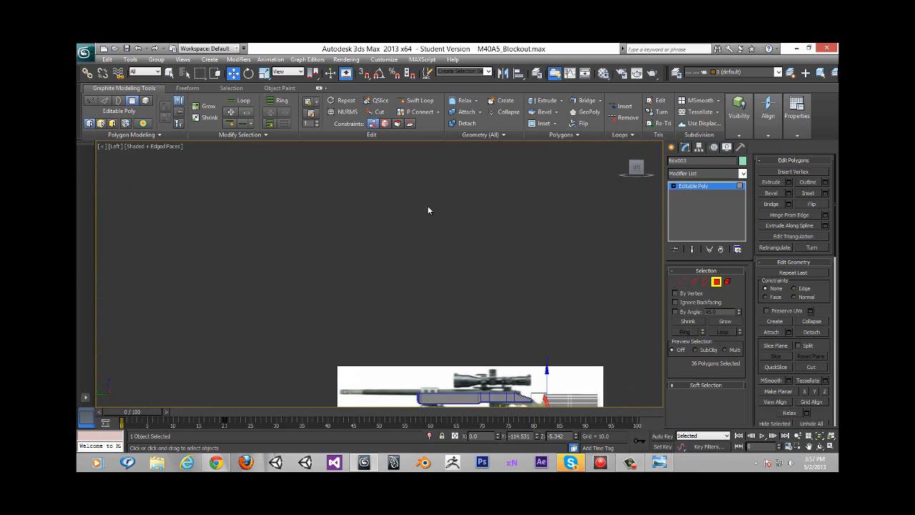
scroll(428, 207, down, 4)
middle_drag(468, 265, 328, 168)
scroll(371, 215, up, 7)
middle_drag(437, 286, 527, 373)
scroll(330, 245, up, 2)
scroll(384, 231, up, 2)
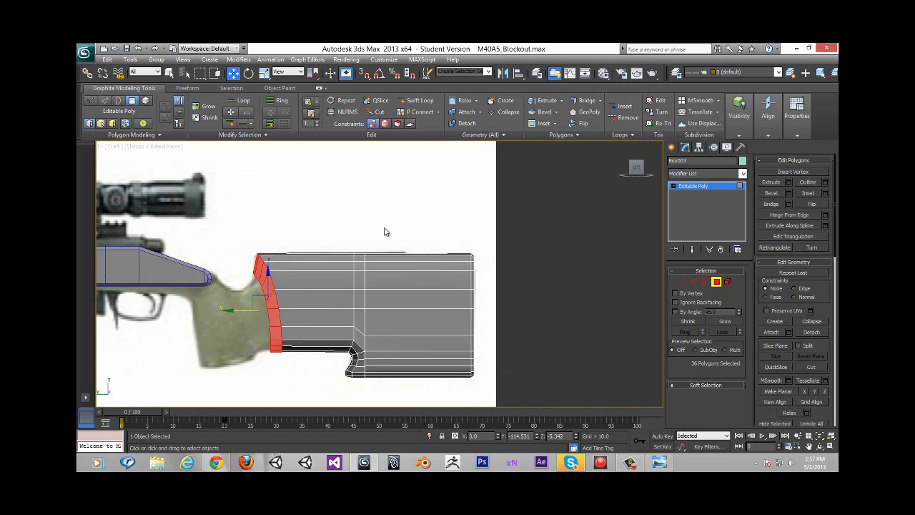
alt+drag(315, 276, 339, 247)
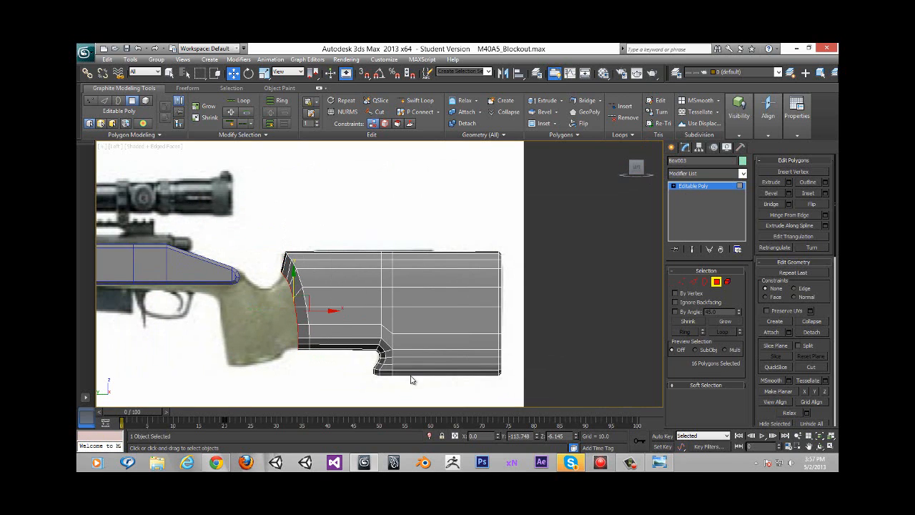
click(571, 462)
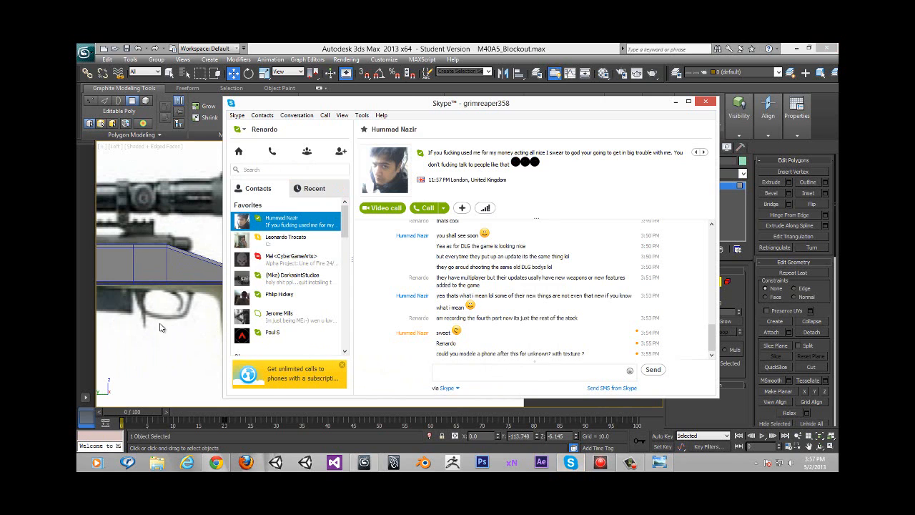
click(193, 319)
Extrude the stock's front cap polygons forward toward the grip
scroll(398, 268, up, 6)
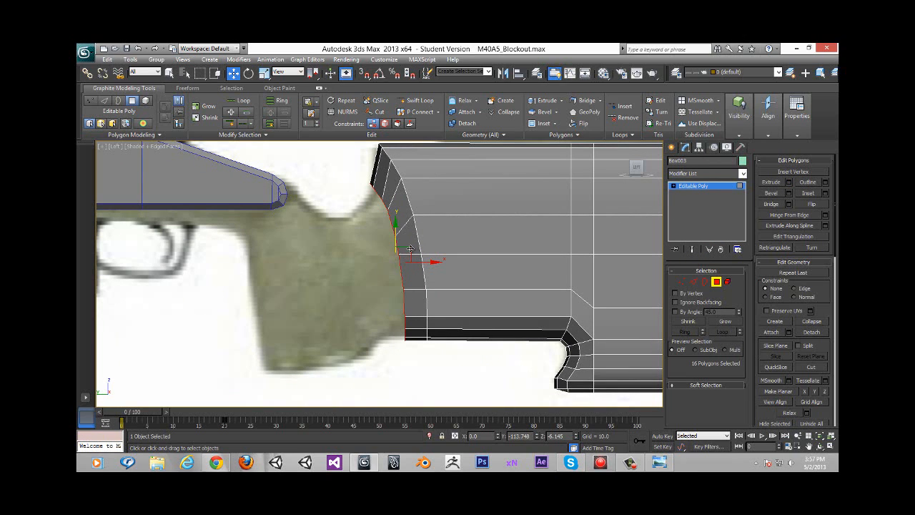
drag(409, 249, 381, 249)
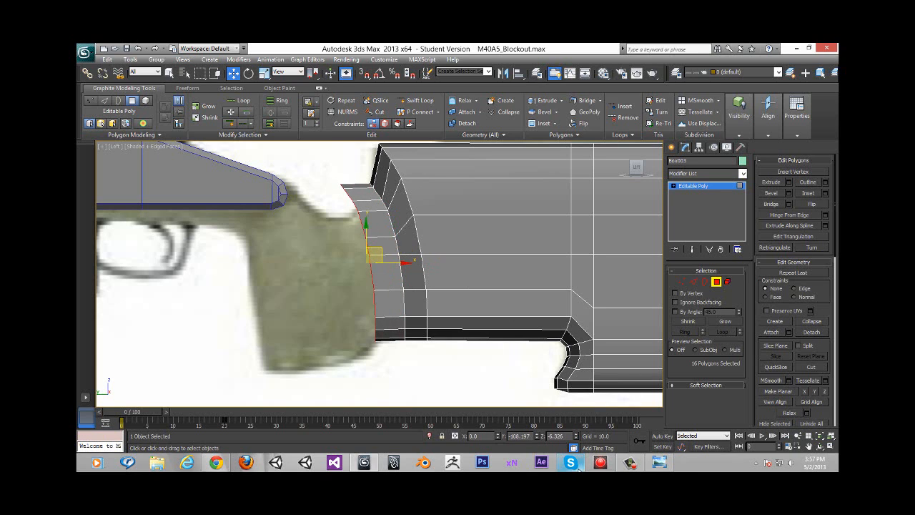
middle_drag(376, 245, 391, 247)
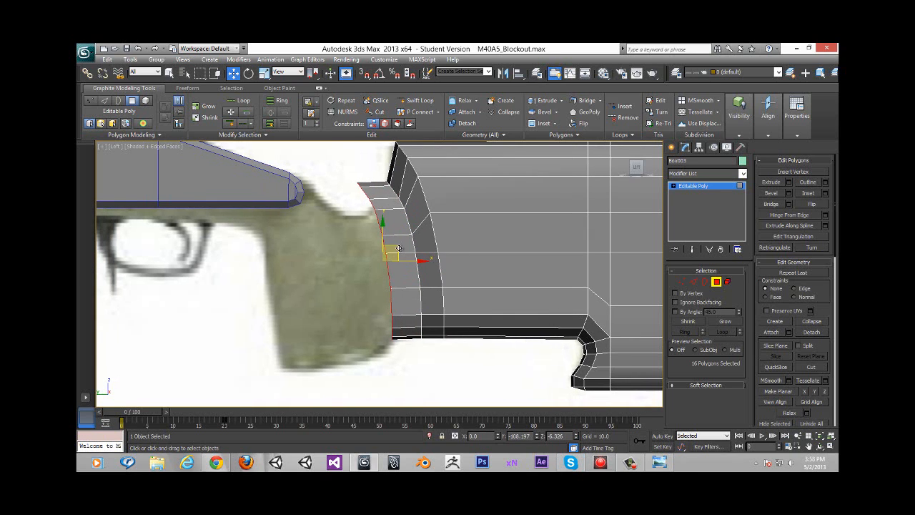
Move the upper front vertices of the new segment down and slightly back toward the grip's curve
click(682, 281)
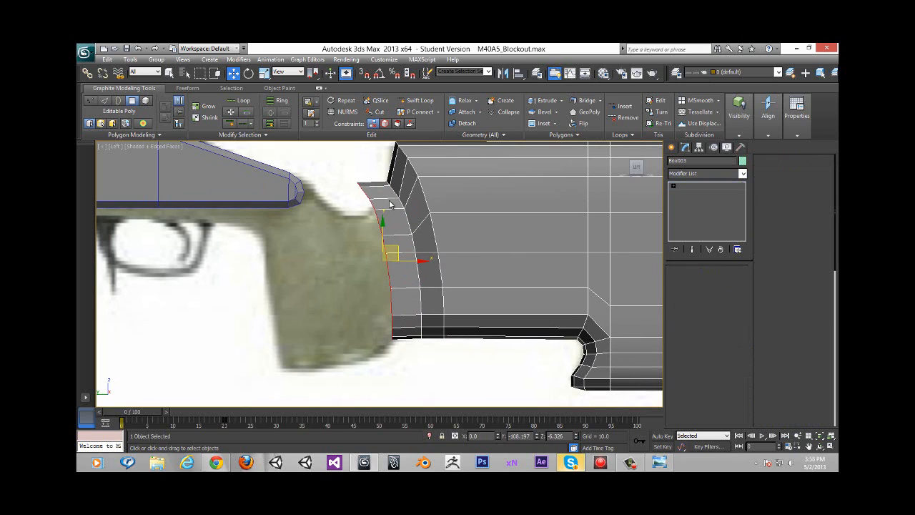
drag(340, 171, 379, 223)
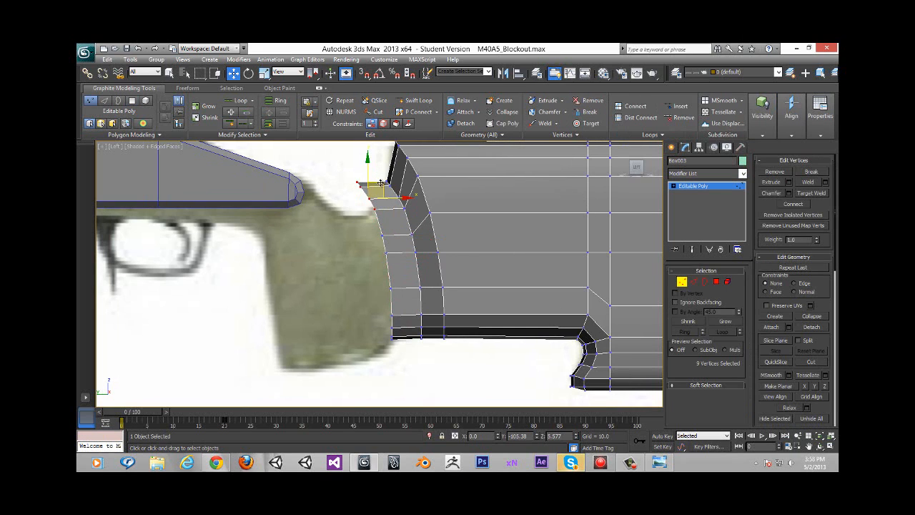
drag(380, 183, 409, 364)
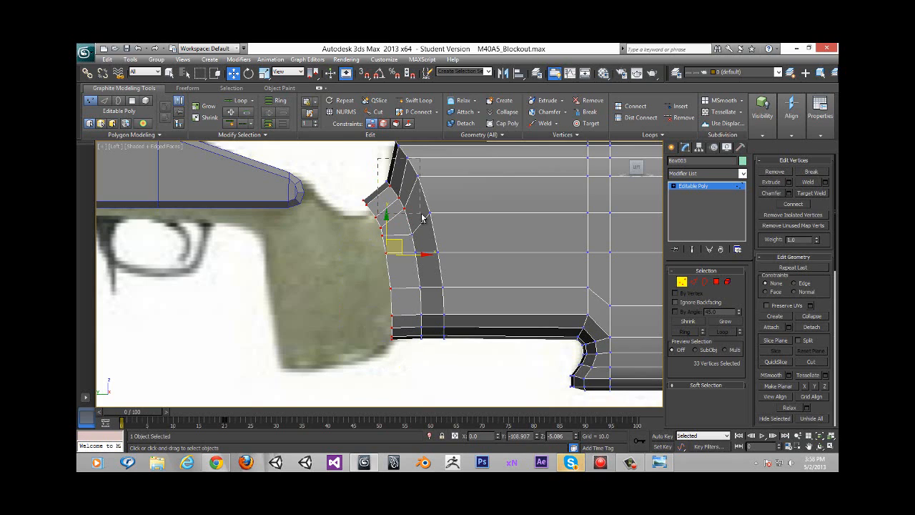
Shift the front profile vertices slightly backward and lower the topmost ones onto the reference's curve
alt+drag(421, 218, 422, 219)
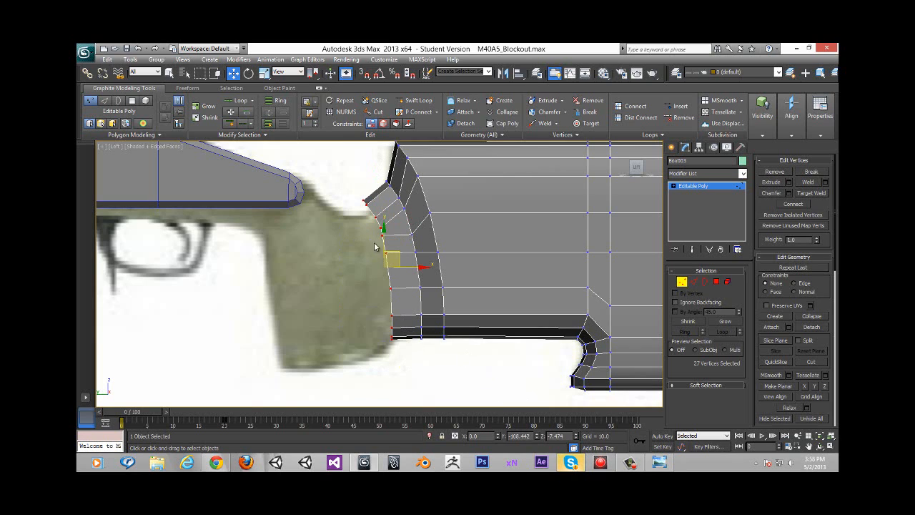
drag(419, 267, 423, 267)
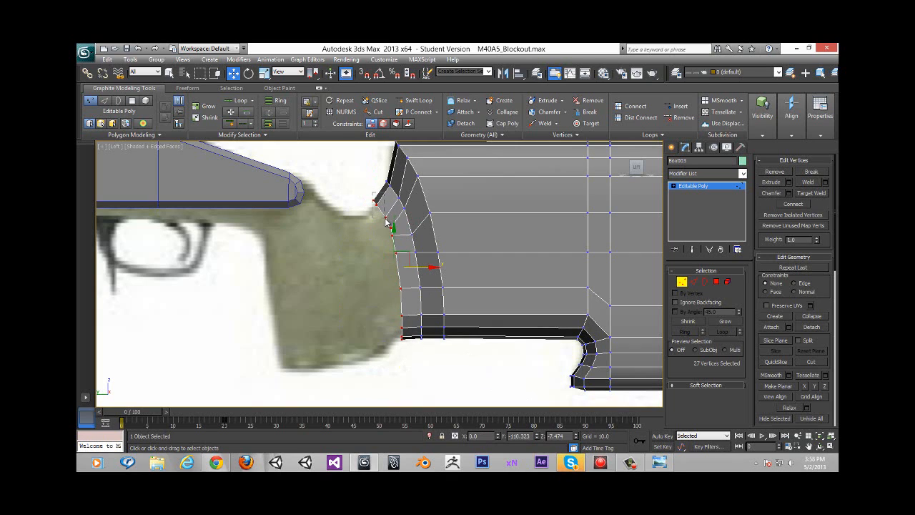
drag(370, 184, 392, 206)
Extrude the front cap polygons again, forward and slightly downward into the grip
click(716, 282)
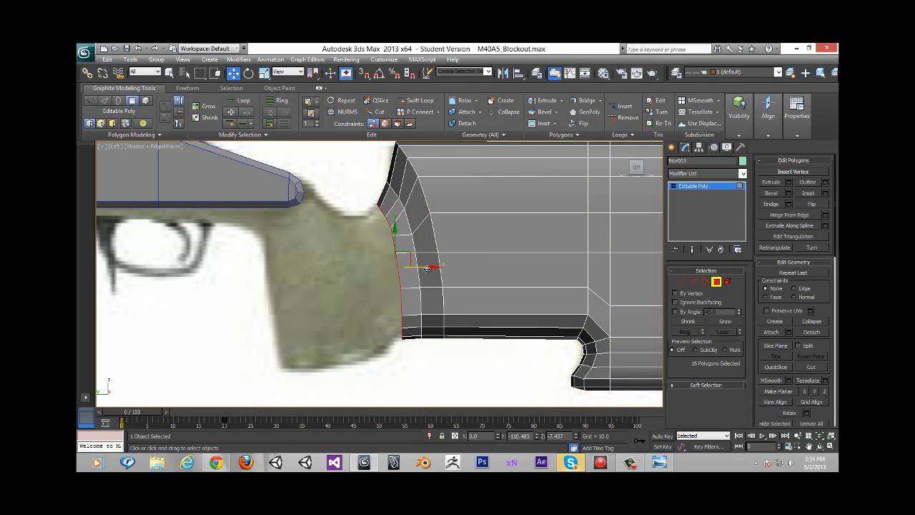
drag(429, 268, 385, 268)
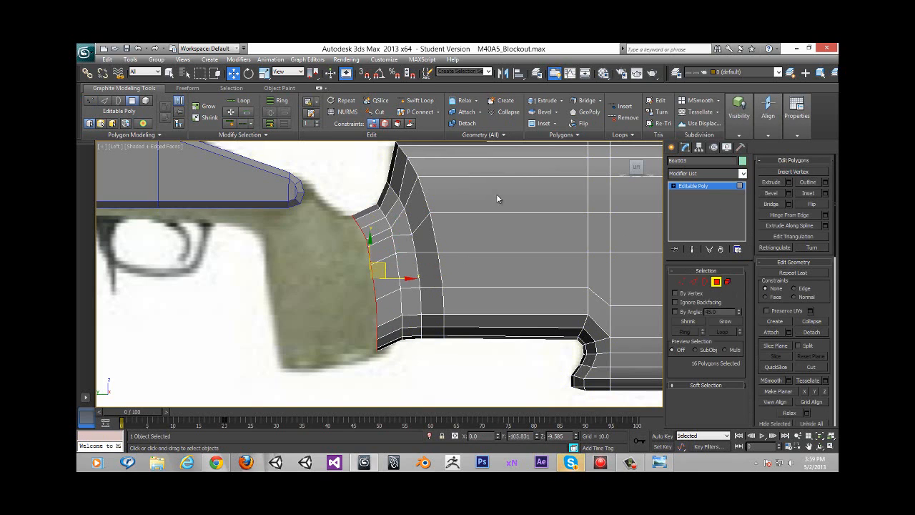
Adjust the lower front vertices of the newest segment to follow the rear slope of the reference grip
click(681, 282)
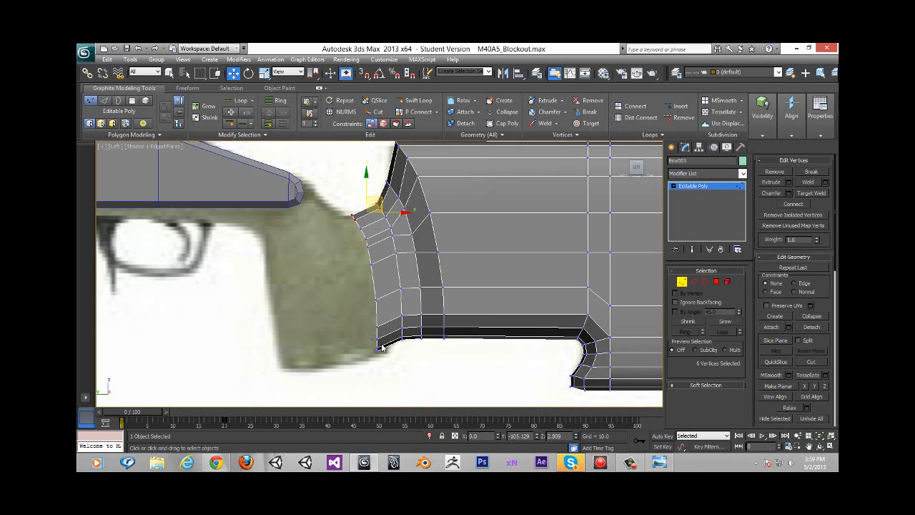
mouse_move(370, 323)
mouse_down()
mouse_move(392, 343)
mouse_move(371, 334)
mouse_up()
middle_drag(371, 334, 378, 270)
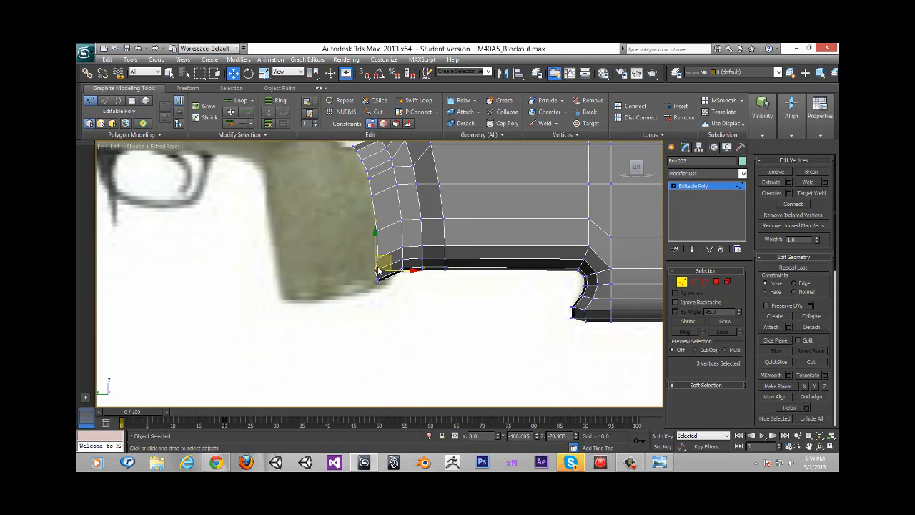
scroll(377, 270, up, 4)
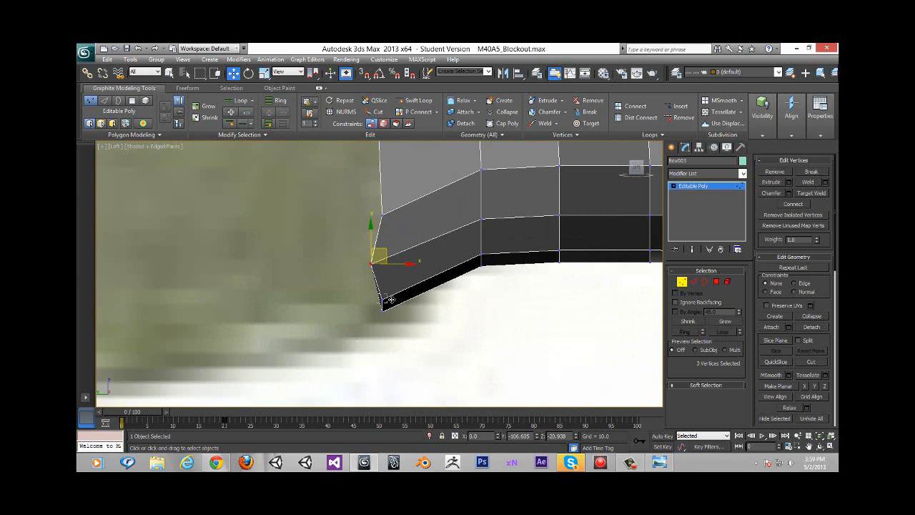
drag(391, 300, 372, 308)
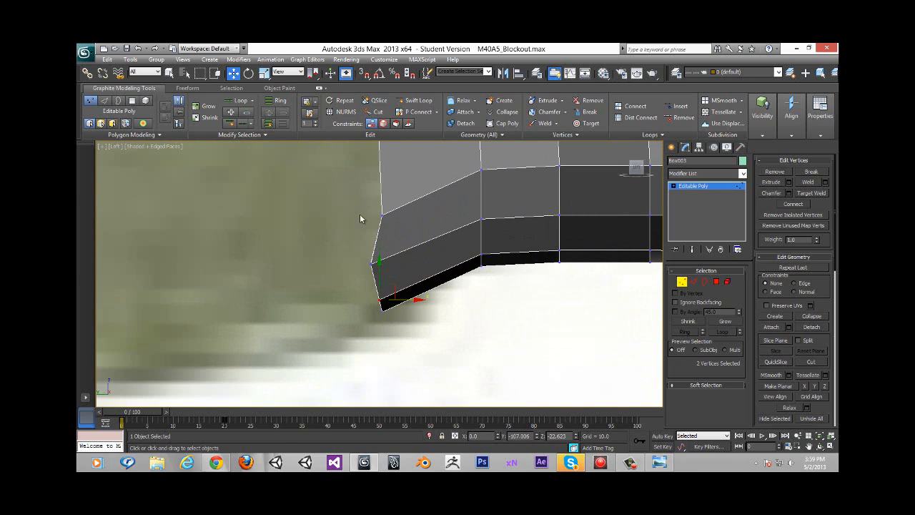
drag(360, 215, 410, 226)
Move the middle and upper front vertices forward so the segment's front profile forms a smooth slanted curve along the grip
scroll(369, 251, down, 2)
middle_drag(370, 258, 373, 306)
drag(372, 303, 356, 231)
scroll(363, 293, down, 4)
middle_drag(313, 227, 318, 262)
drag(319, 255, 353, 231)
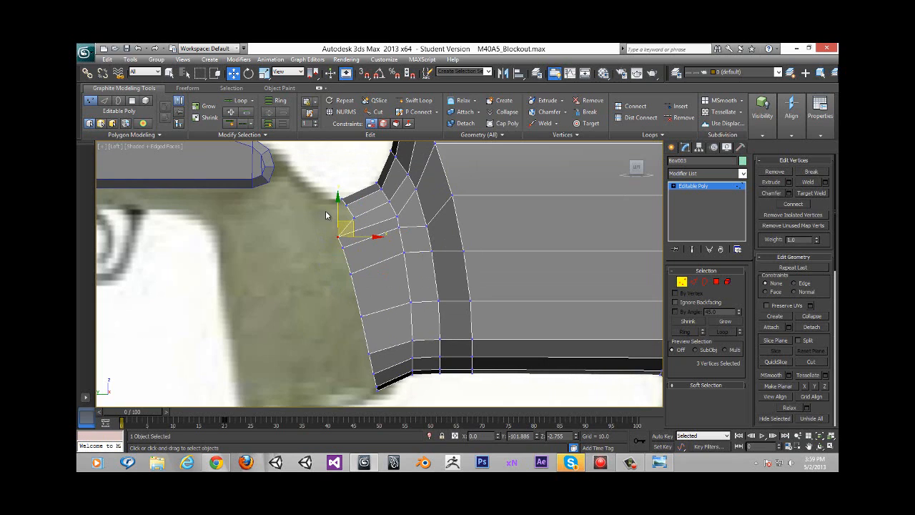
drag(365, 229, 335, 195)
key(ctrl+z)
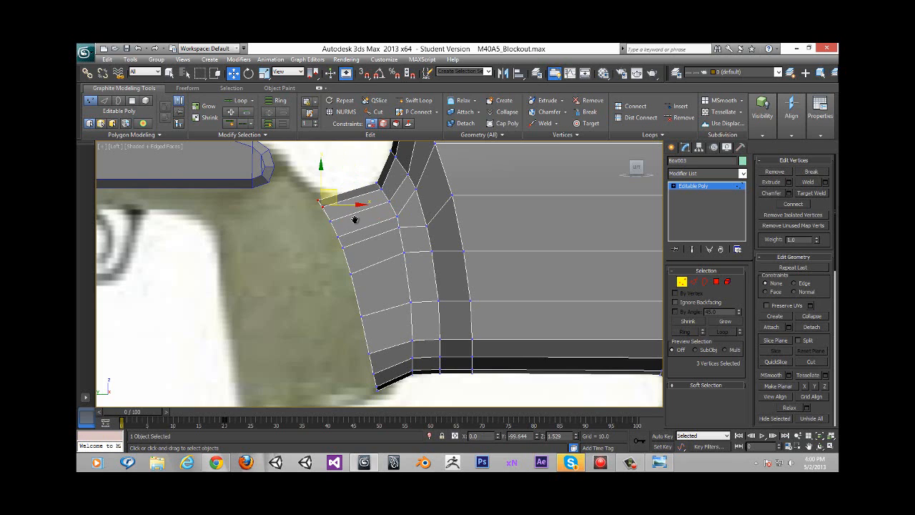
scroll(355, 214, down, 2)
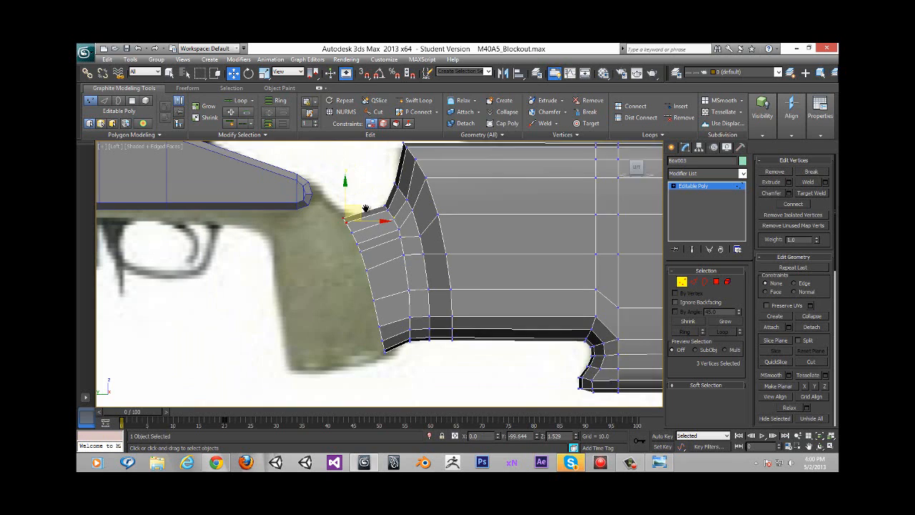
Delete the front cap polygons of the newest segment to leave its end open
click(717, 282)
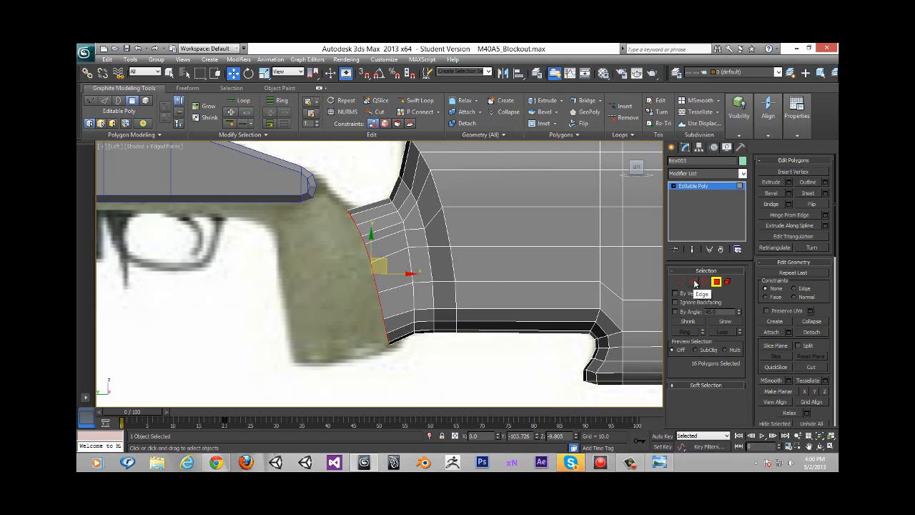
click(694, 283)
mouse_move(468, 279)
alt+middle_down()
mouse_move(476, 275)
mouse_move(406, 279)
mouse_move(477, 274)
alt+middle_up()
click(717, 281)
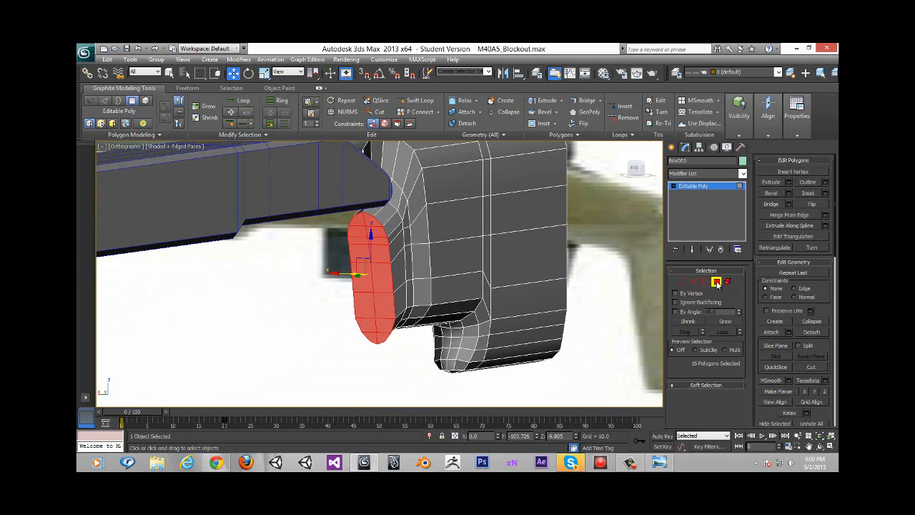
key(ctrl+d)
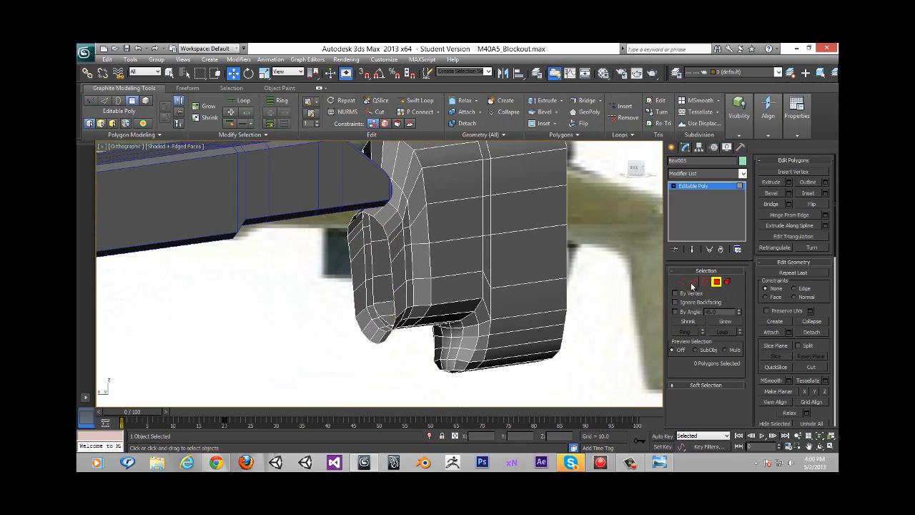
Select the edge loop around the open front end and extrude it slightly outward by scaling
click(692, 282)
alt+middle_drag(455, 262, 437, 291)
right_click(414, 280)
click(429, 306)
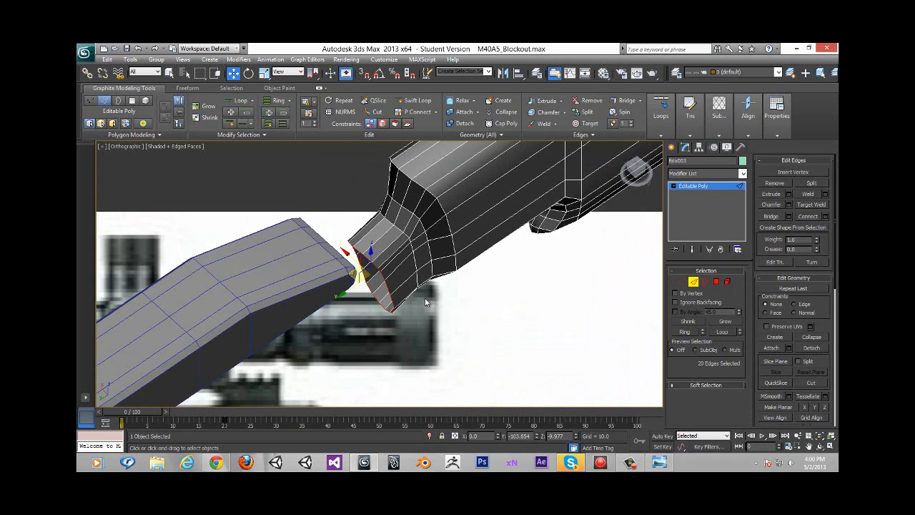
mouse_move(377, 283)
mouse_down()
mouse_move(380, 269)
mouse_move(371, 276)
mouse_up()
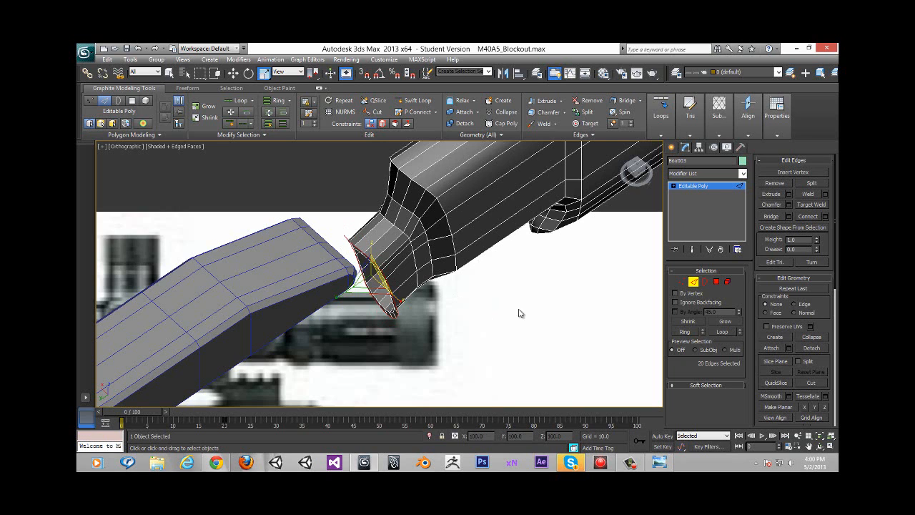
Move the extruded border edges forward into the grip, working in the left view
alt+middle_drag(517, 312, 656, 182)
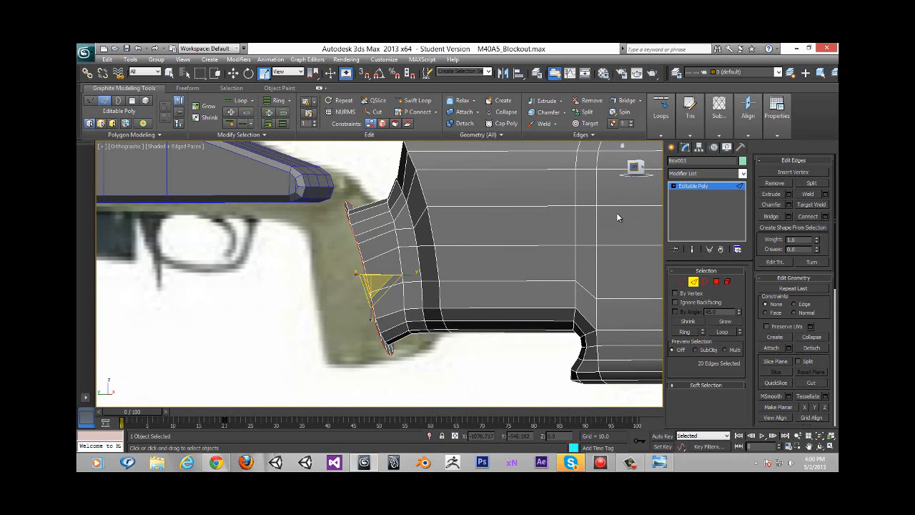
key(l)
scroll(353, 264, up, 8)
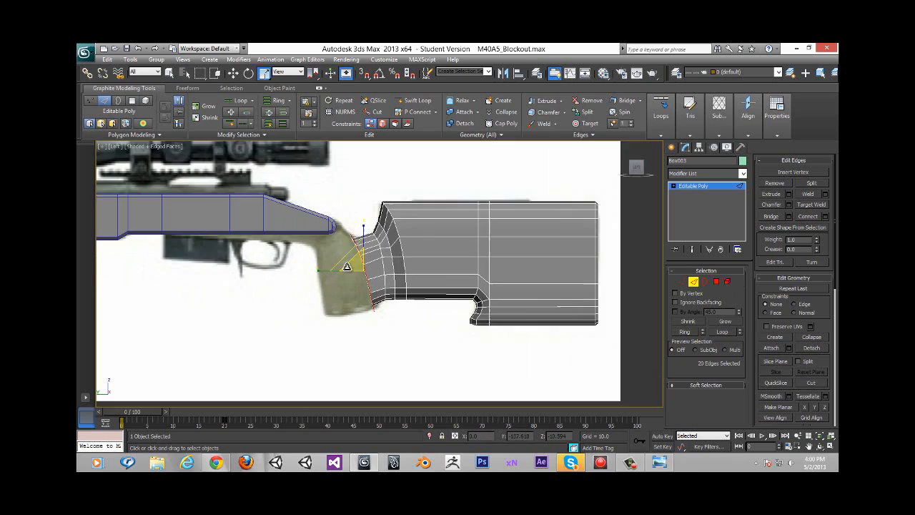
right_click(353, 265)
click(371, 265)
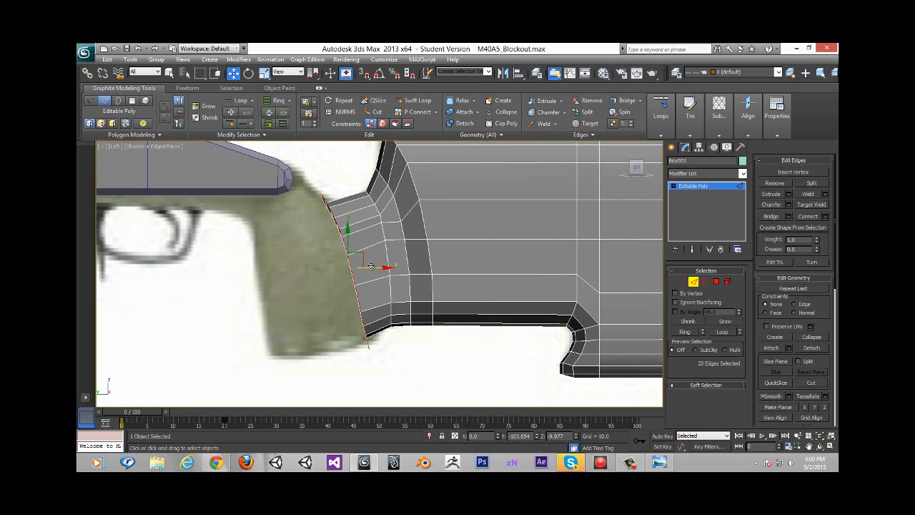
drag(362, 267, 351, 265)
middle_drag(595, 284, 597, 298)
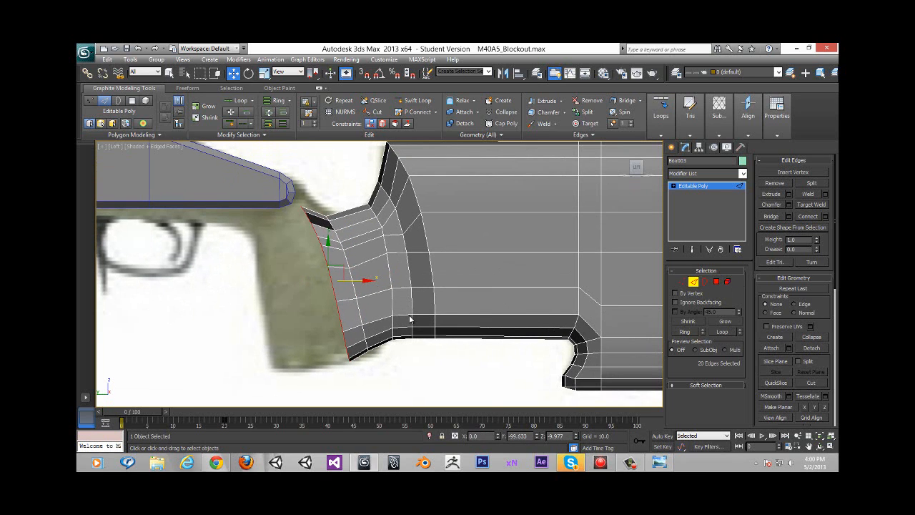
Stretch the border edges lengthwise along their slope using the Local coordinate system, and move them slightly upward to fit the grip
right_click(437, 343)
click(458, 346)
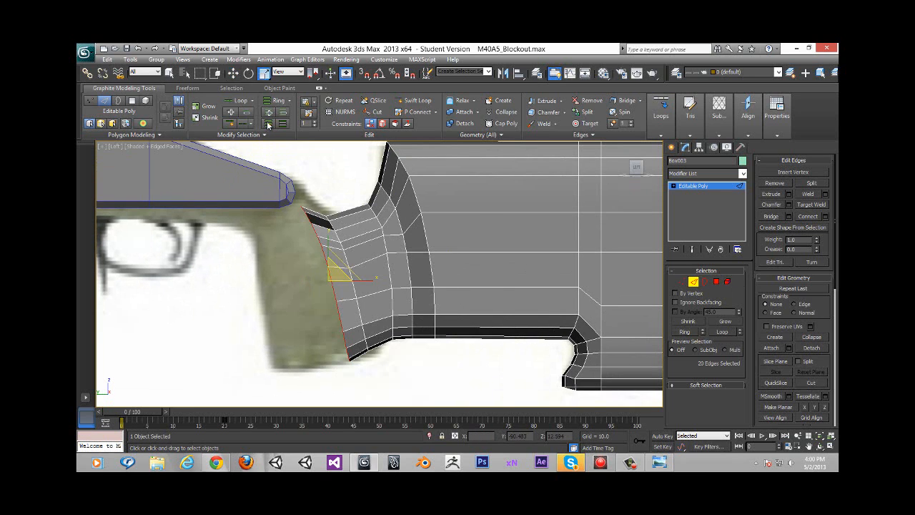
click(289, 72)
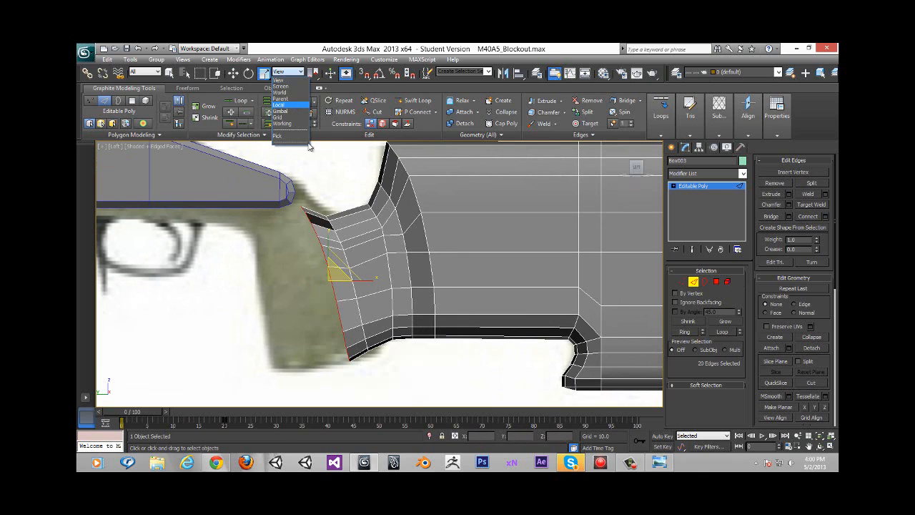
click(278, 105)
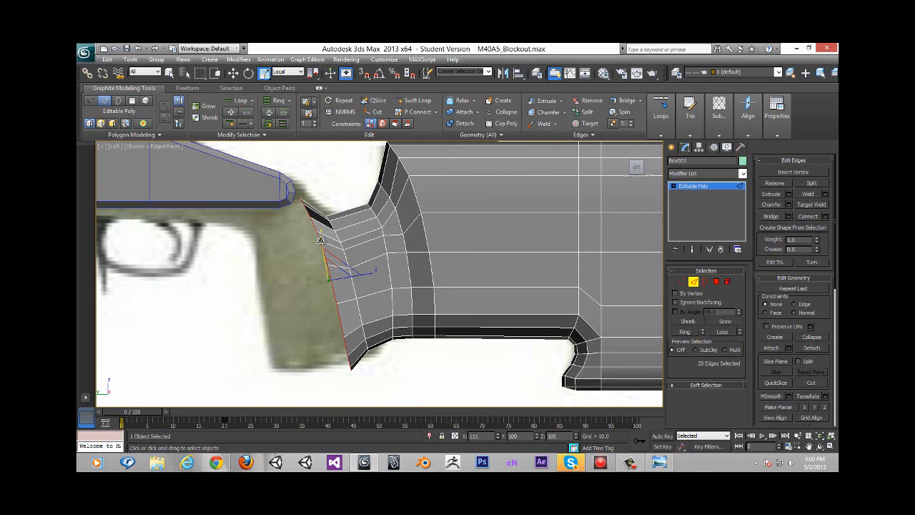
drag(321, 239, 336, 253)
right_click(322, 241)
click(346, 245)
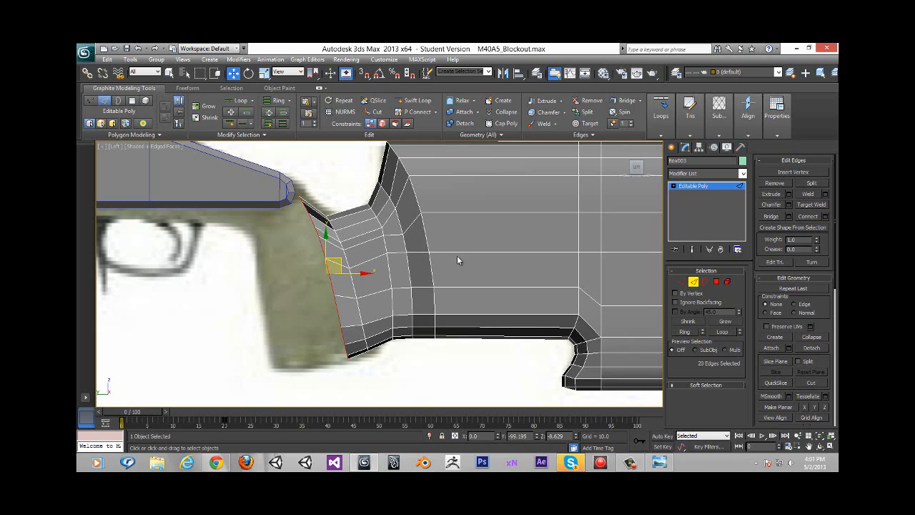
Flatten the border edges with Make Planar X and rotate them back to the slant of the grip
click(806, 407)
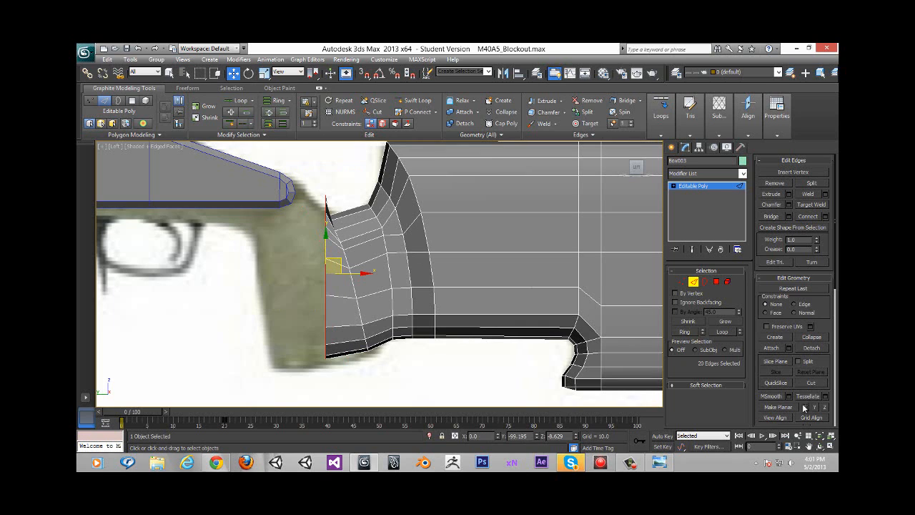
right_click(338, 257)
click(354, 272)
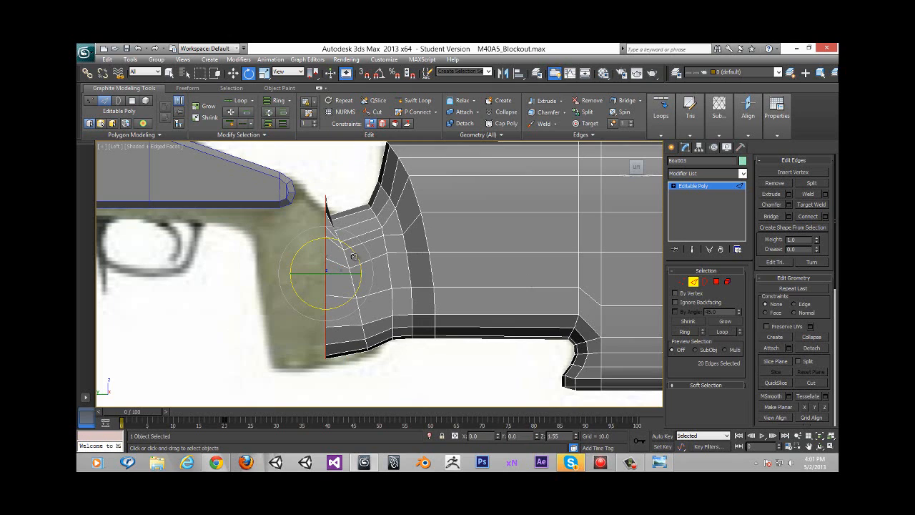
drag(353, 256, 353, 248)
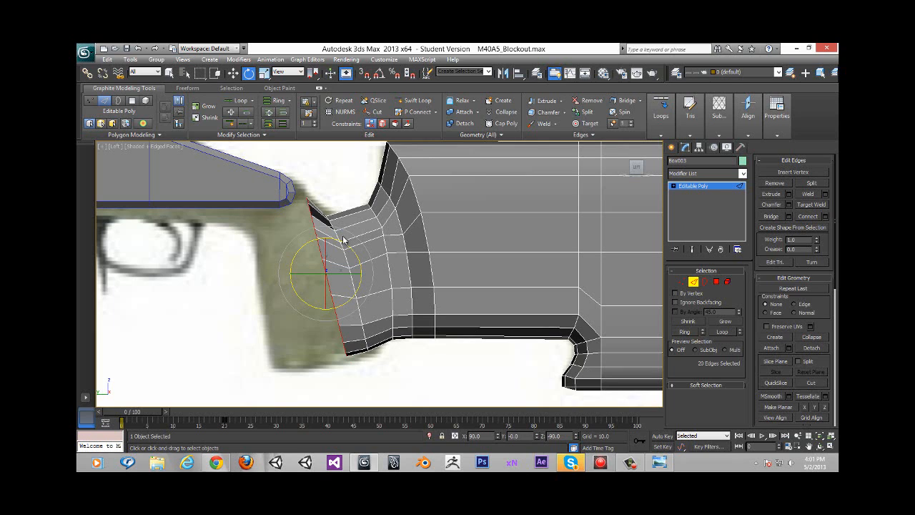
Nudge the rotated border edges slightly forward, keeping the whole loop selected
right_click(353, 251)
click(353, 264)
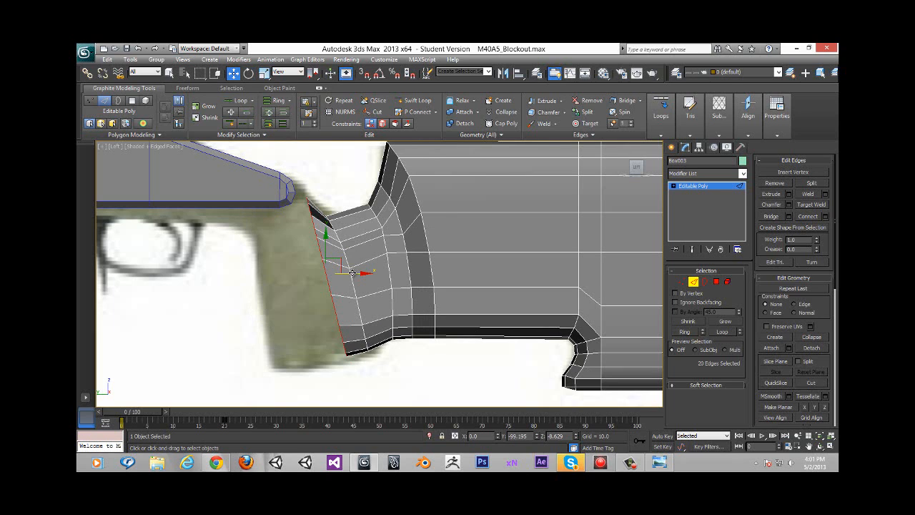
drag(353, 271, 343, 263)
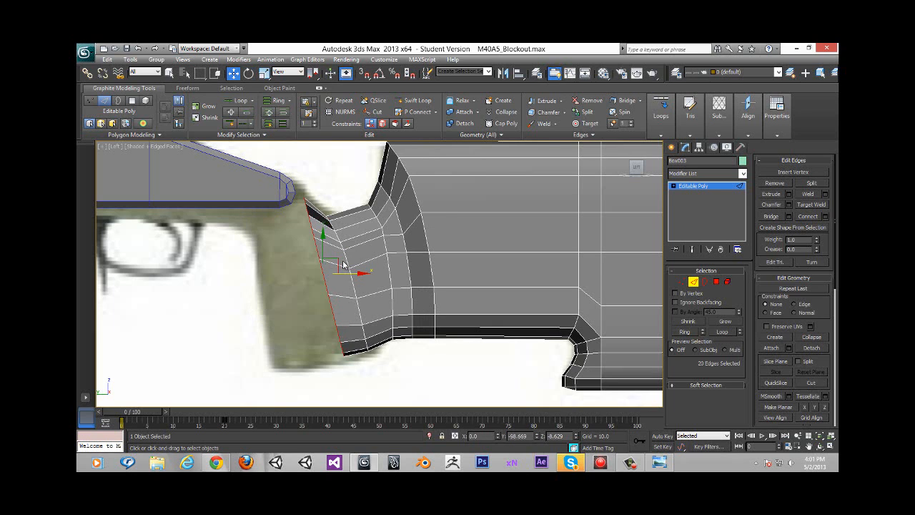
click(351, 266)
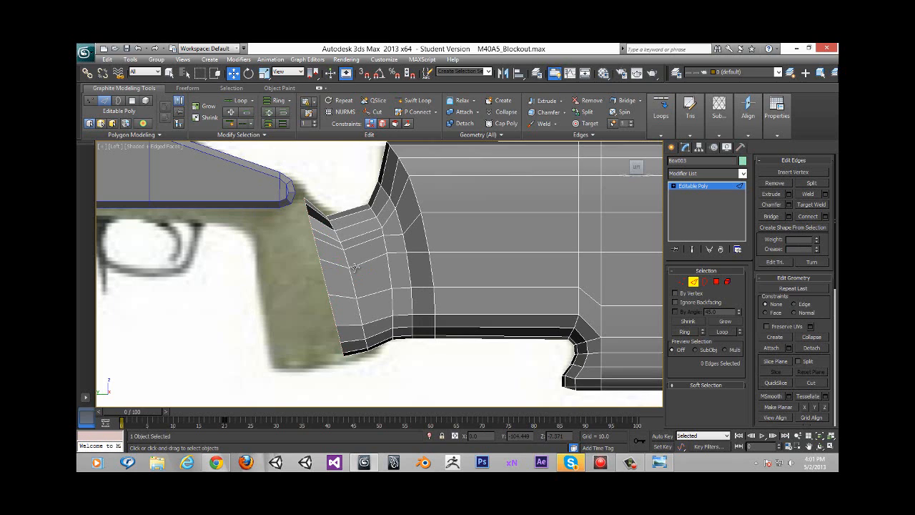
key(ctrl+z)
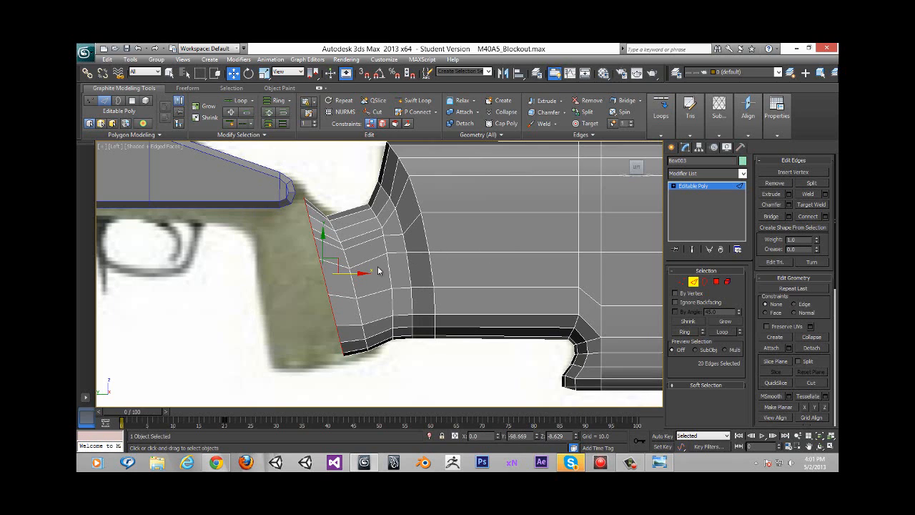
Extrude the border edges forward to the grip's front edge and flatten them with Make Planar X
shift+drag(352, 273, 268, 272)
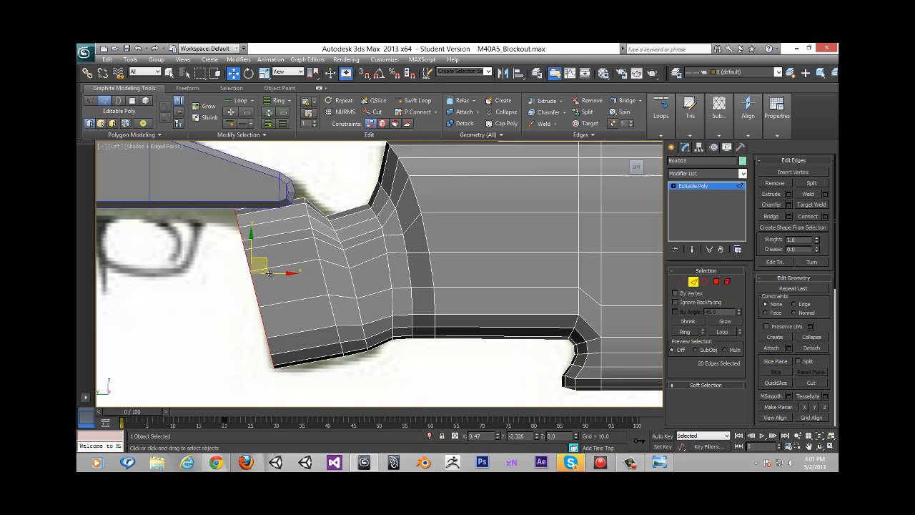
right_click(297, 263)
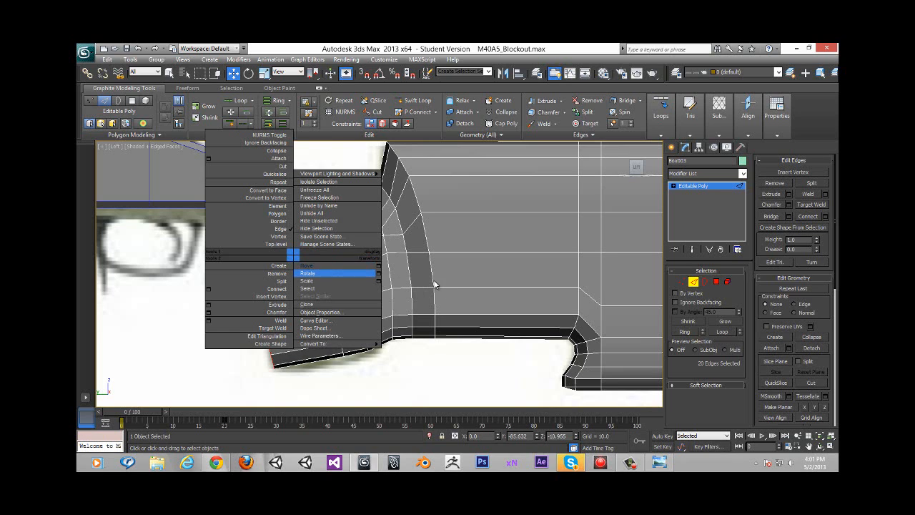
click(351, 267)
click(804, 407)
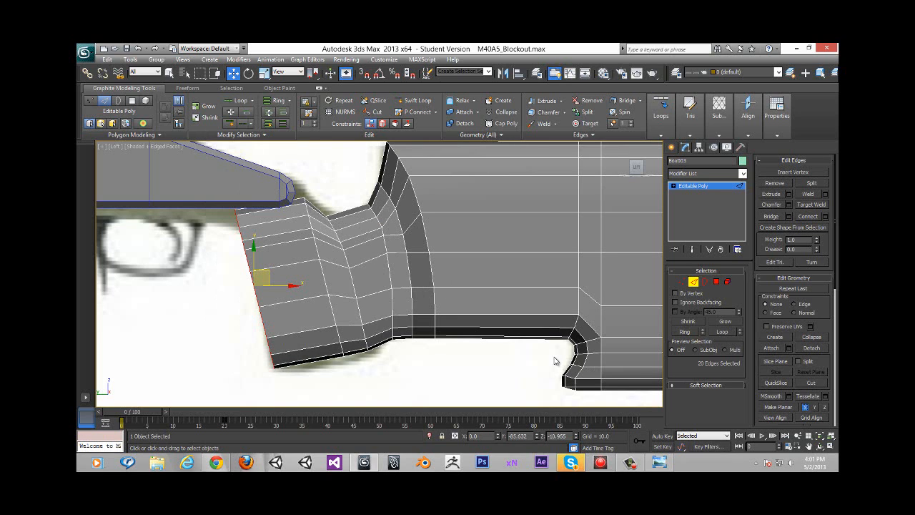
Rotate the front border edges to the slope of the grip's front and shift them slightly back and down onto the reference
right_click(279, 278)
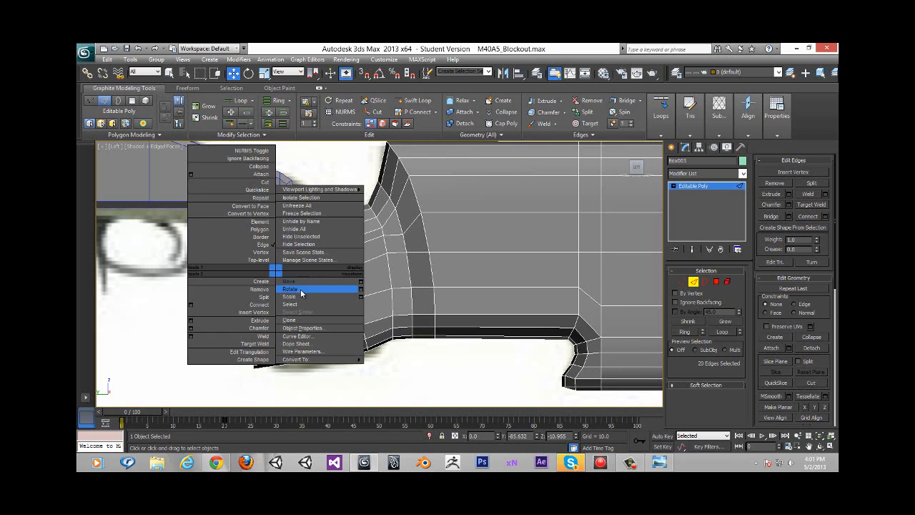
click(300, 290)
click(243, 415)
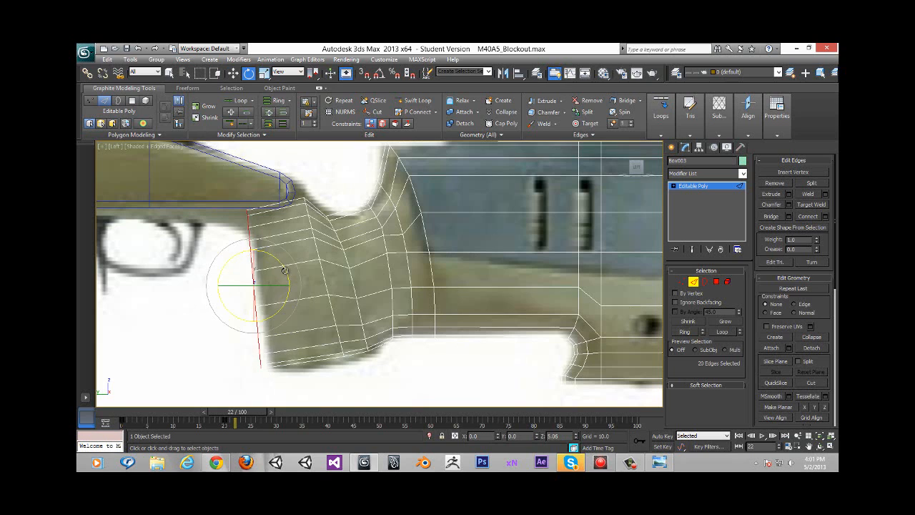
right_click(280, 271)
click(292, 281)
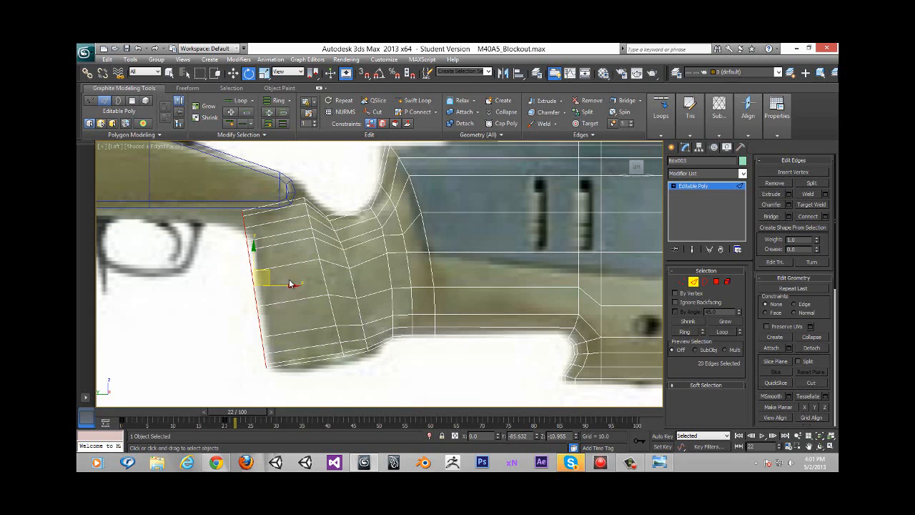
drag(270, 274, 287, 284)
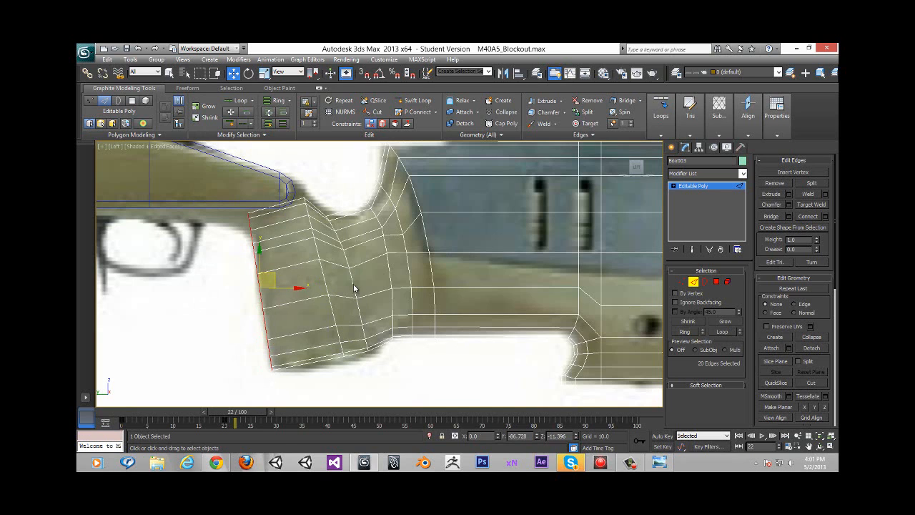
Select the grip's vertex column just behind its front edge, from top to bottom, and move it slightly down
click(681, 282)
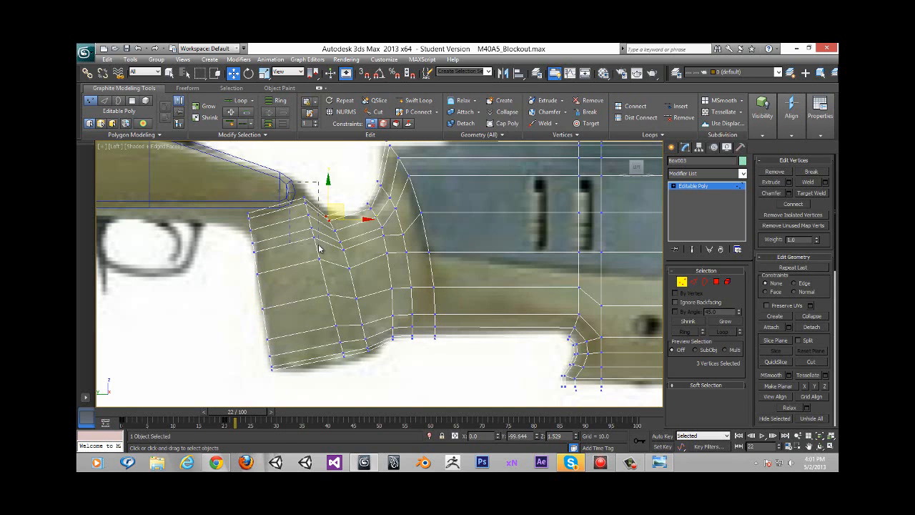
drag(320, 260, 318, 256)
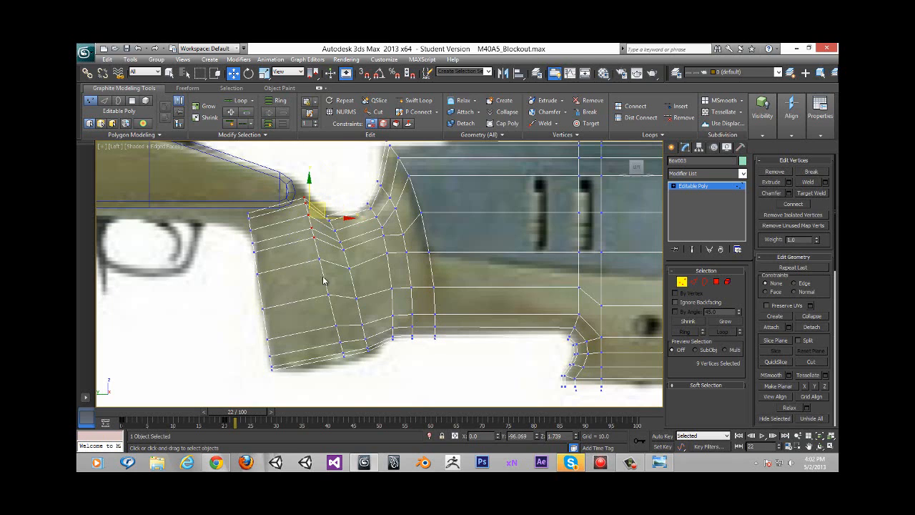
ctrl+drag(322, 322, 333, 325)
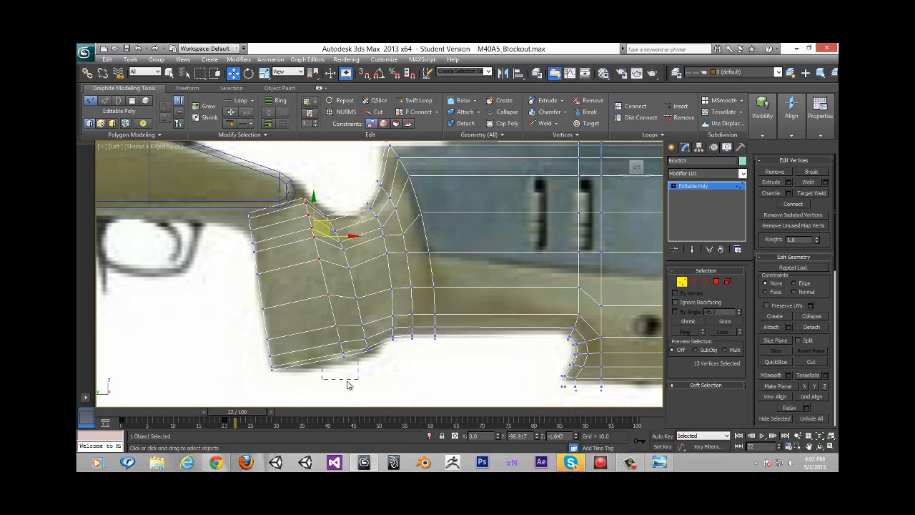
ctrl+drag(352, 356, 350, 355)
drag(337, 261, 339, 268)
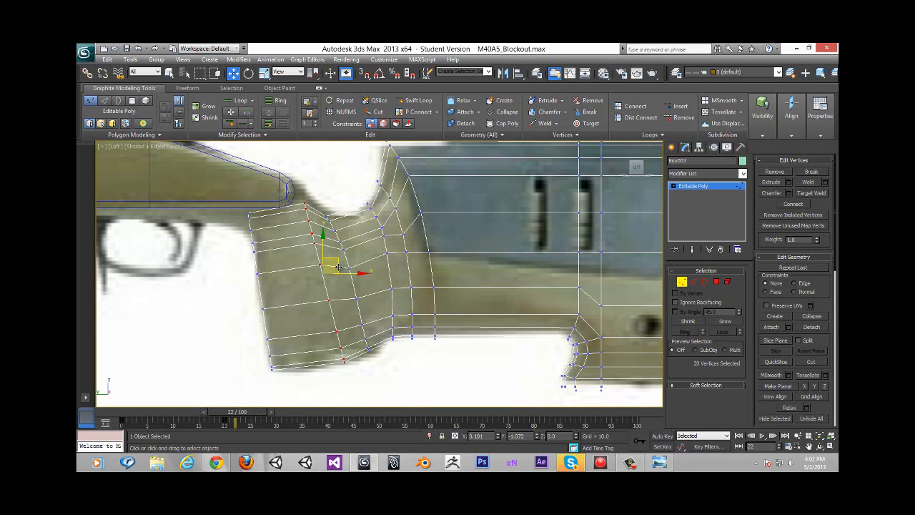
Scale the selected vertex column slightly along its length and move it up onto the grip's reference outline
right_click(338, 267)
click(356, 291)
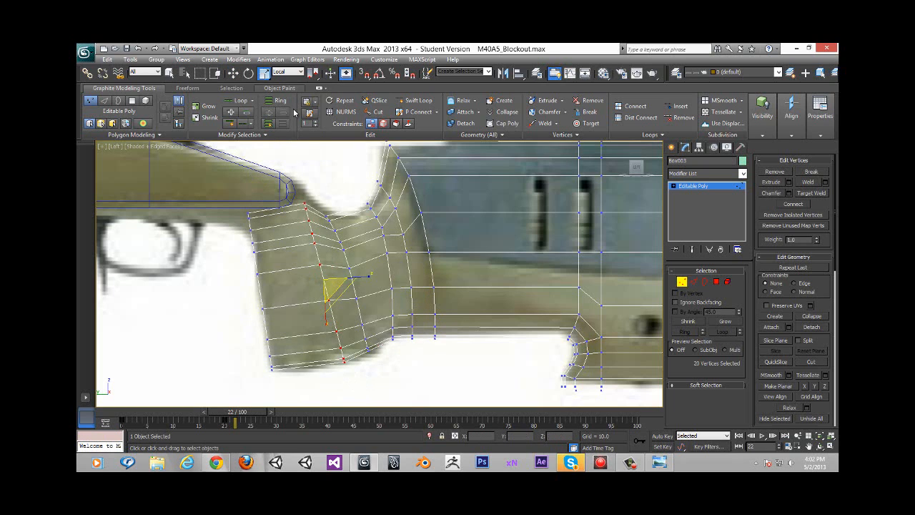
drag(326, 322, 326, 320)
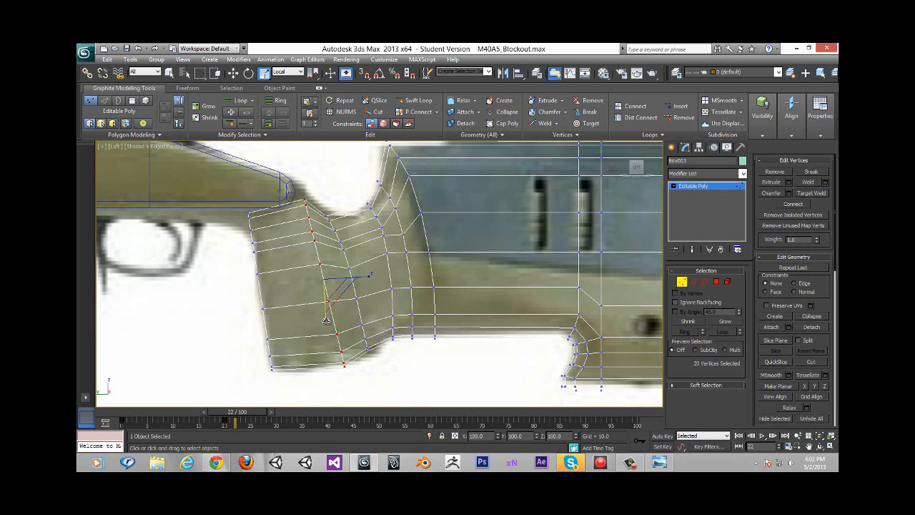
right_click(327, 309)
click(336, 312)
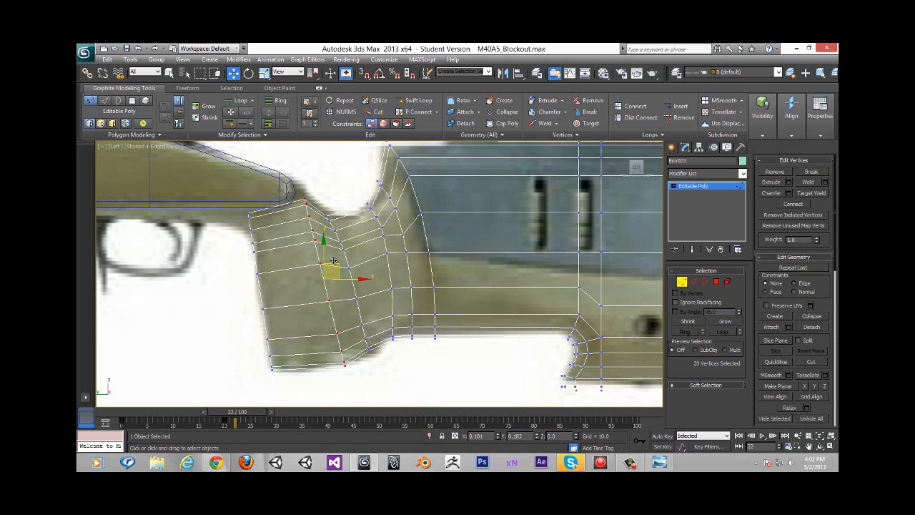
drag(333, 262, 333, 258)
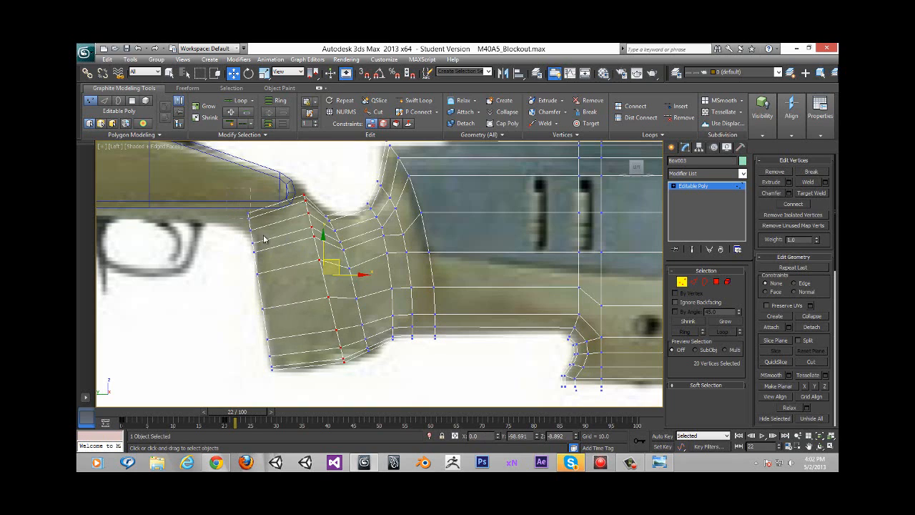
Shift the upper vertices and the bottom corner vertices of the grip's front edge onto the reference outline
drag(267, 248, 271, 216)
drag(263, 265, 263, 266)
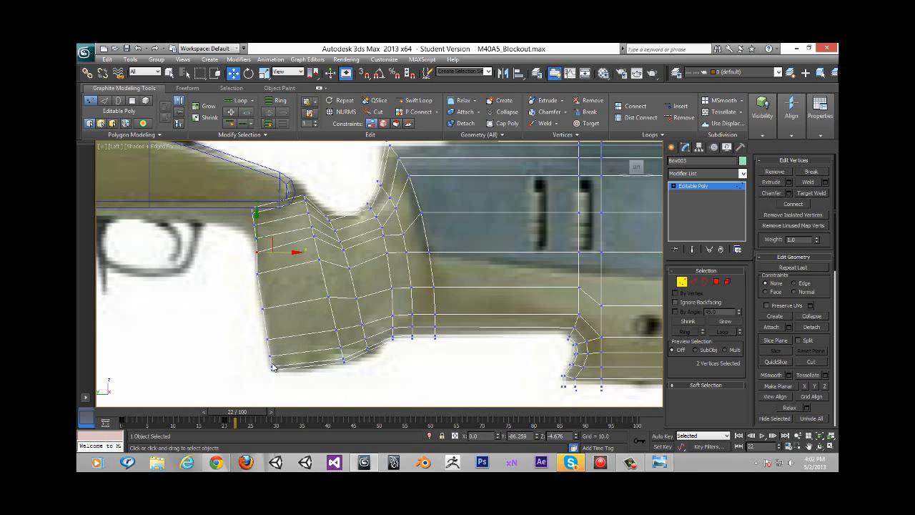
drag(282, 381, 305, 369)
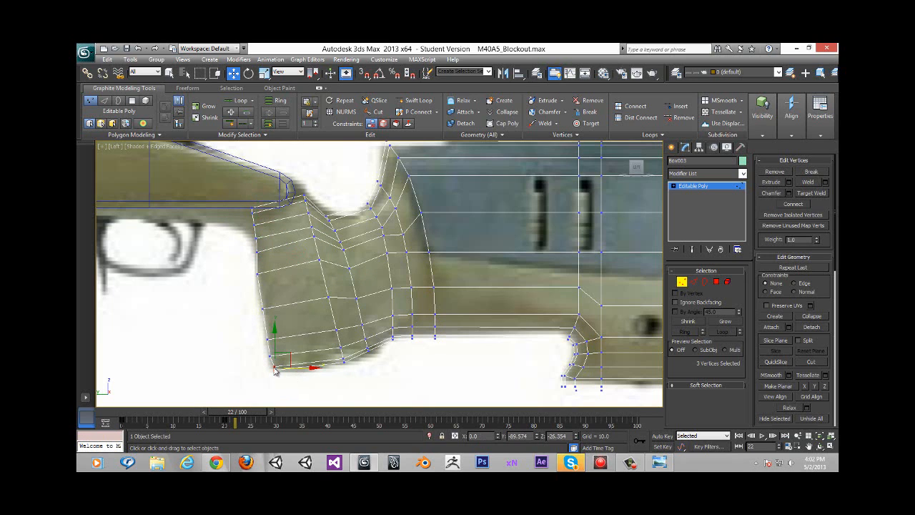
scroll(264, 352, up, 5)
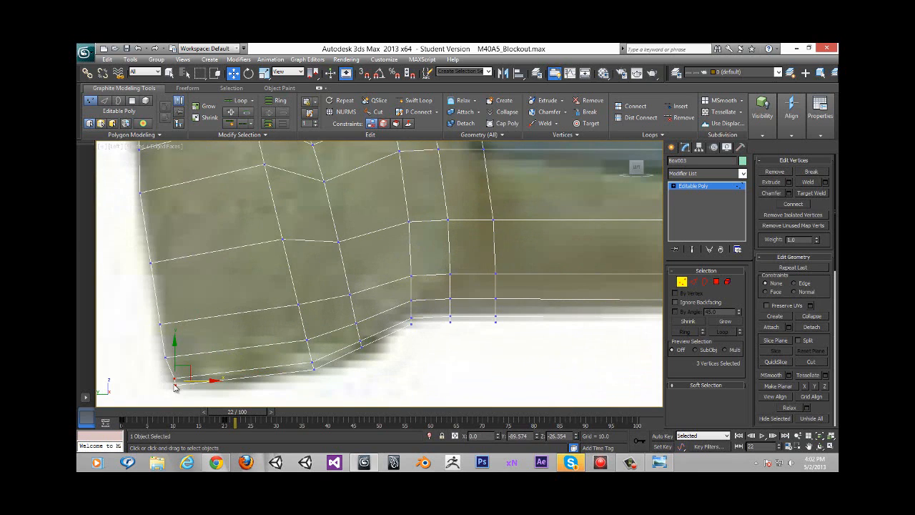
drag(182, 372, 195, 379)
scroll(218, 326, down, 5)
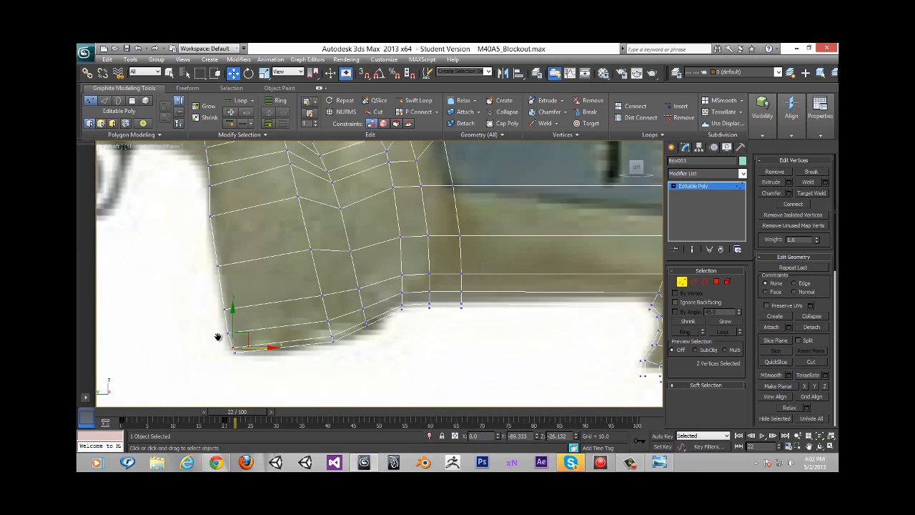
Align the front-edge vertices just above the grip's bottom corner with the reference outline
scroll(239, 353, up, 5)
drag(206, 317, 236, 345)
middle_drag(218, 357, 214, 340)
drag(213, 340, 237, 338)
middle_drag(207, 266, 209, 277)
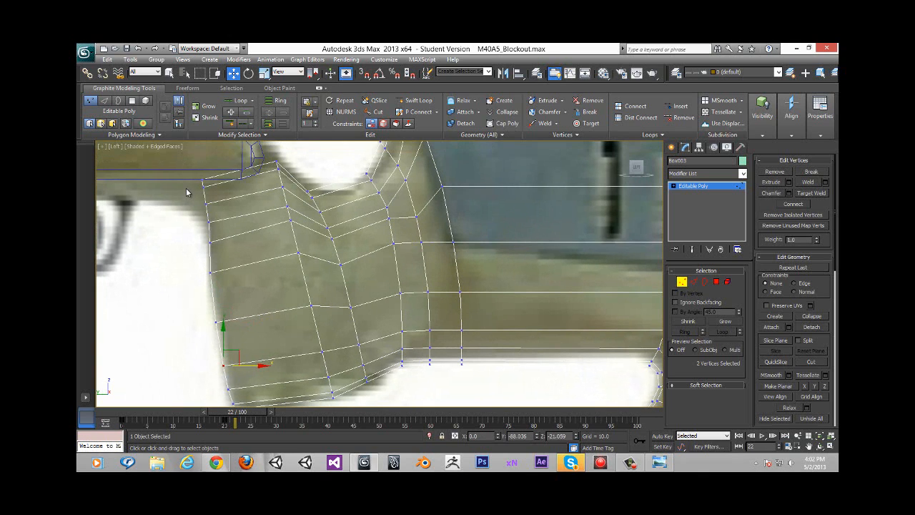
Move the grip's upper front corner vertices slightly forward and raise the topmost ones until the top edge is level
drag(213, 200, 183, 169)
ctrl+click(215, 193)
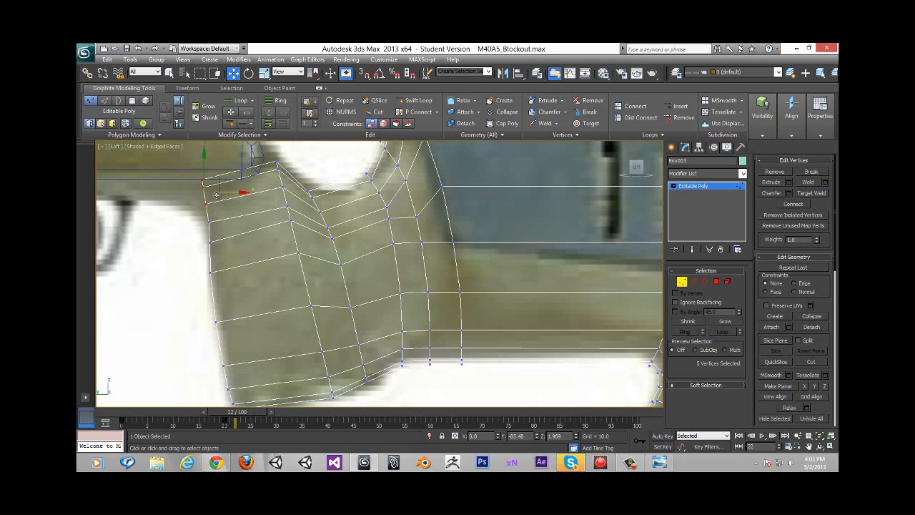
drag(216, 194, 206, 207)
middle_drag(206, 207, 228, 239)
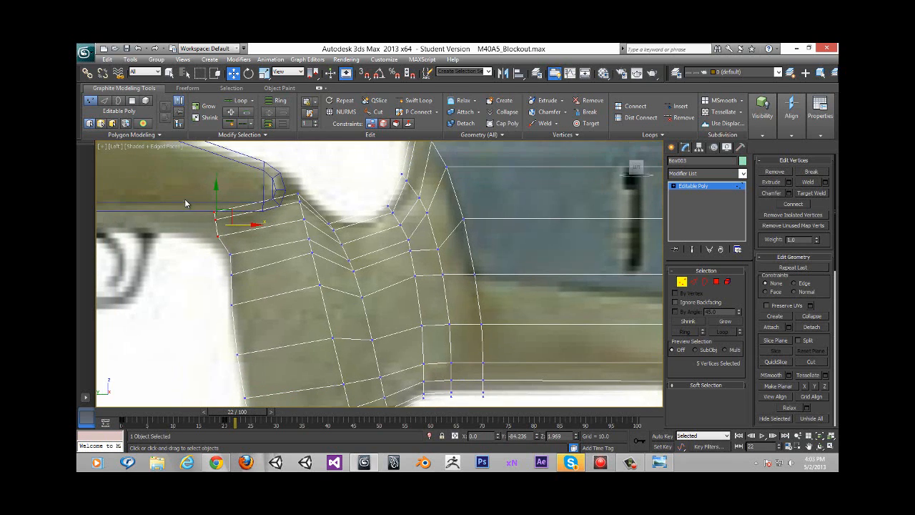
alt+drag(232, 231, 210, 243)
scroll(218, 267, down, 3)
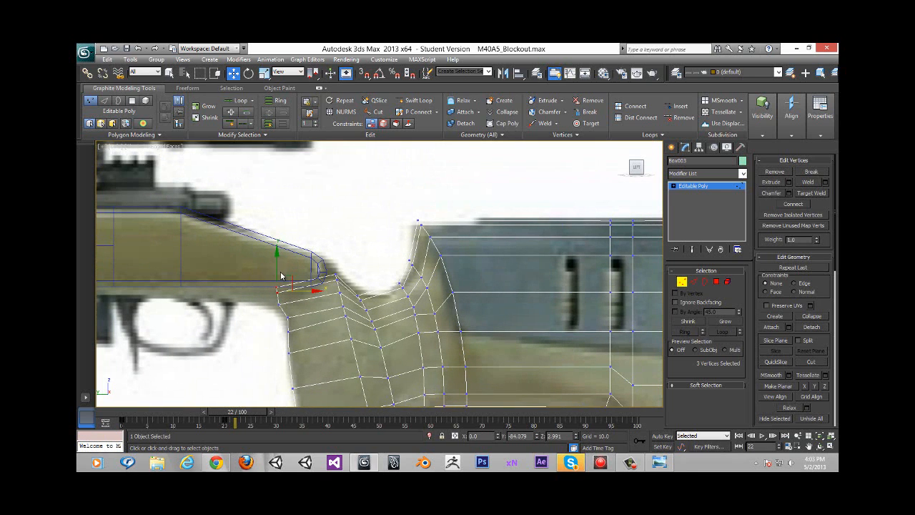
drag(275, 266, 276, 254)
click(631, 463)
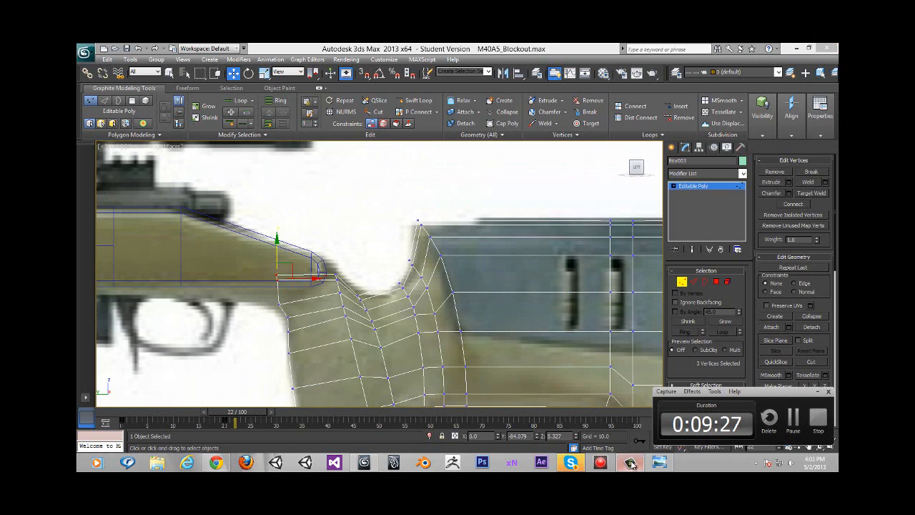
click(631, 463)
Insert a vertical edge loop midway through the grip's front segment with Swift Loop
middle_drag(315, 219, 217, 163)
middle_drag(350, 268, 378, 256)
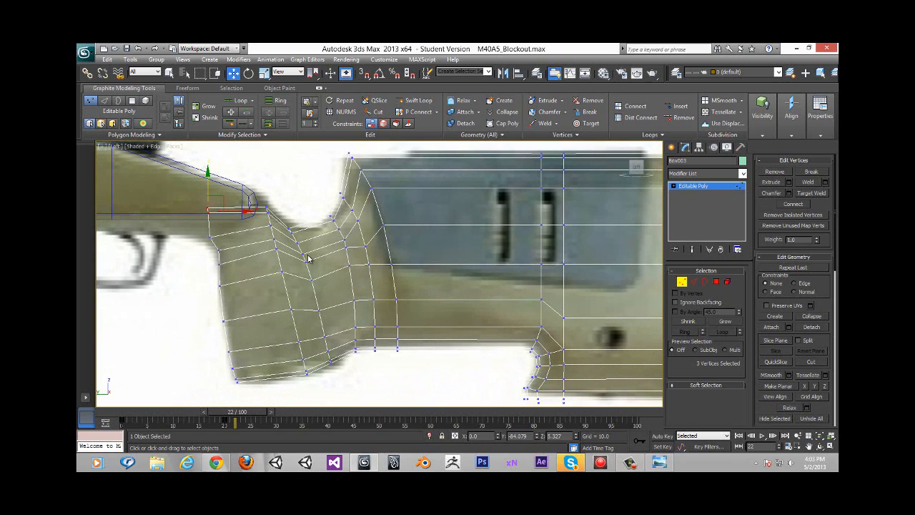
middle_drag(308, 258, 309, 256)
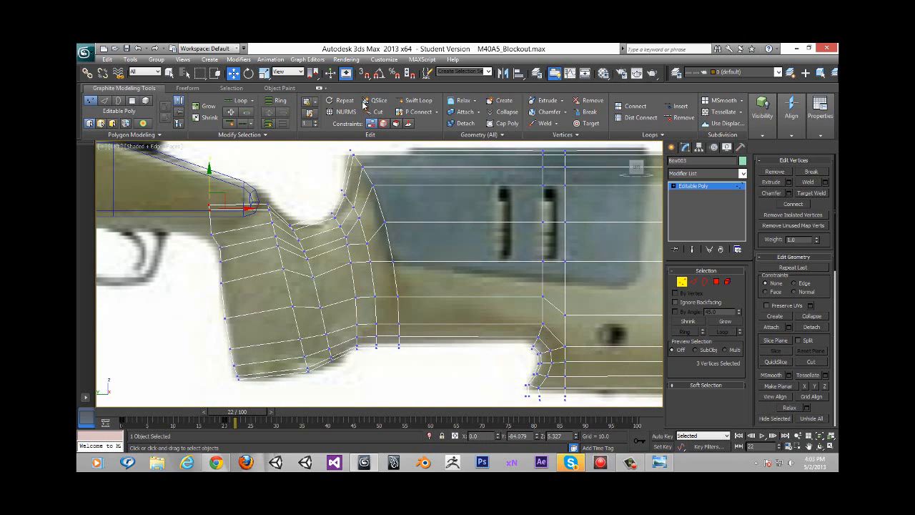
click(414, 100)
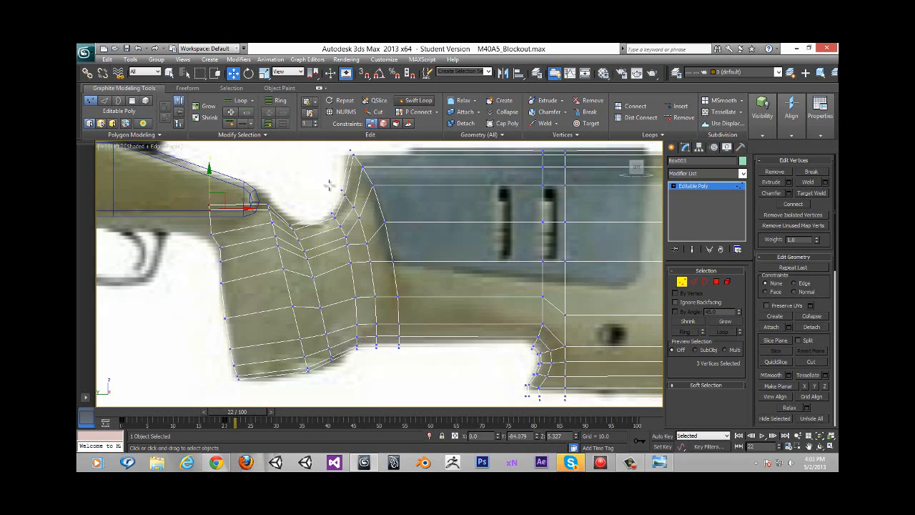
click(264, 333)
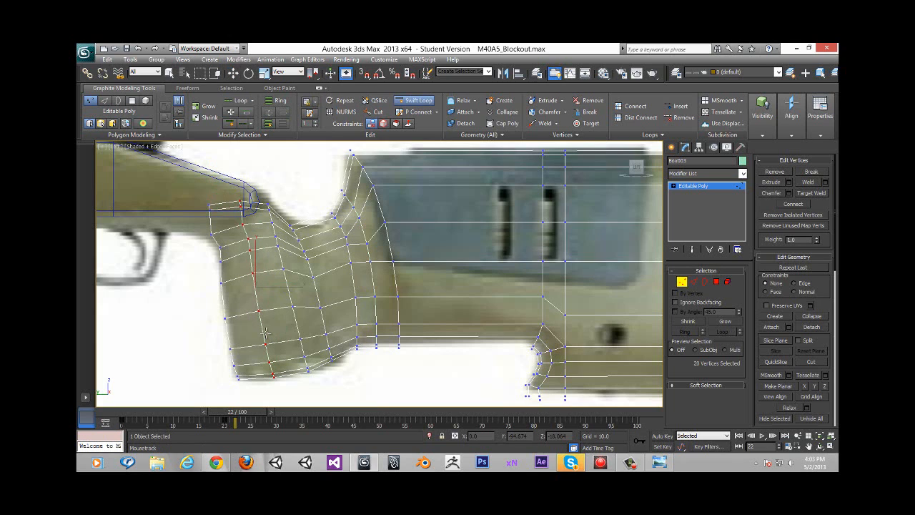
Set the timeline to frame 0 to show the mesh solid and switch from Swift Loop to the Move tool
alt+middle_drag(252, 296, 286, 278)
drag(243, 412, 79, 412)
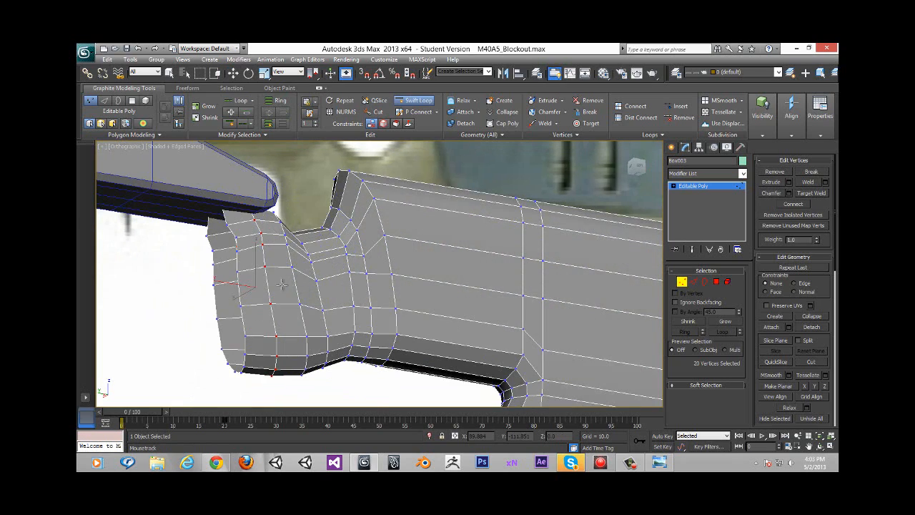
mouse_move(323, 245)
alt+middle_down()
mouse_move(340, 274)
mouse_move(265, 330)
mouse_move(274, 286)
alt+middle_up()
key(w)
right_click(274, 286)
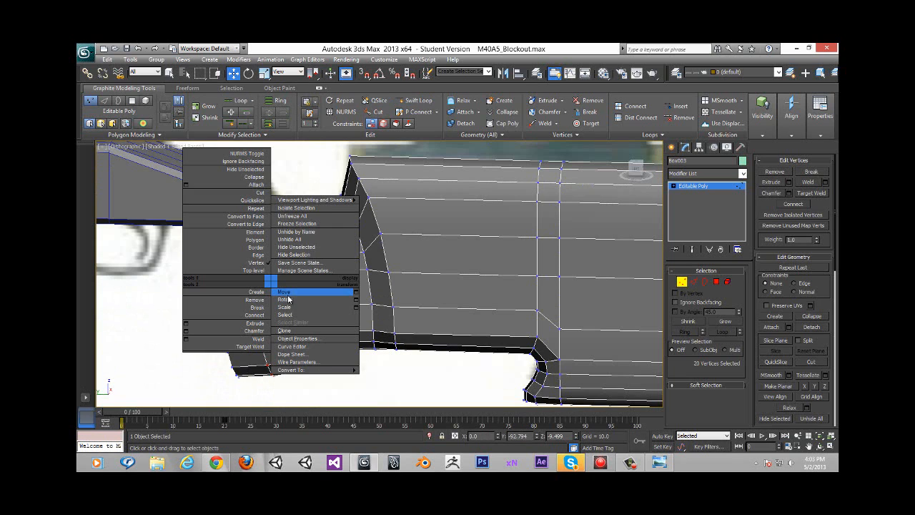
click(295, 292)
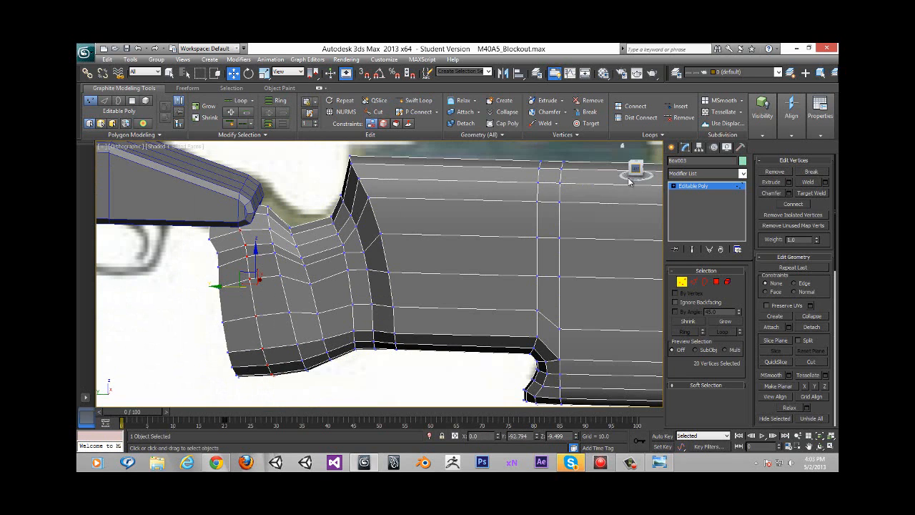
Select all vertices of the grip's front edge and scale them to about 44% across the grip's width
click(637, 172)
middle_drag(348, 251, 300, 143)
scroll(231, 174, up, 5)
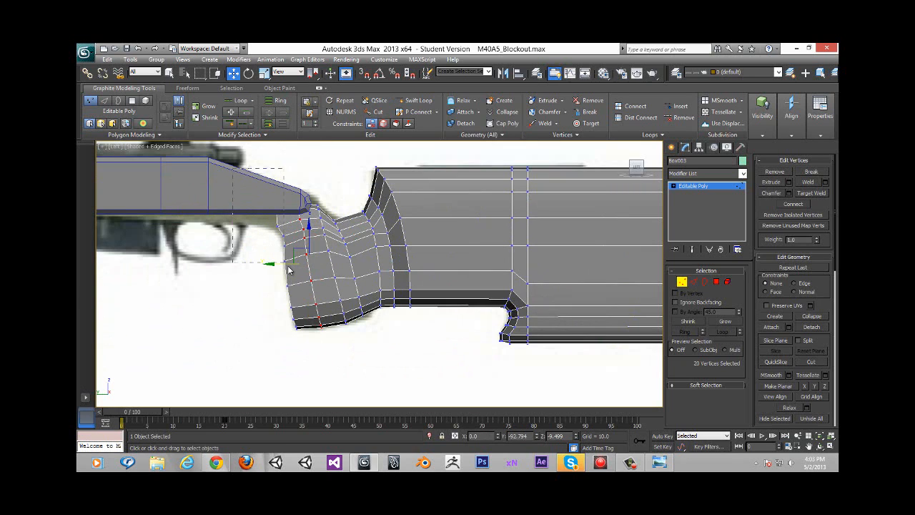
drag(288, 266, 275, 257)
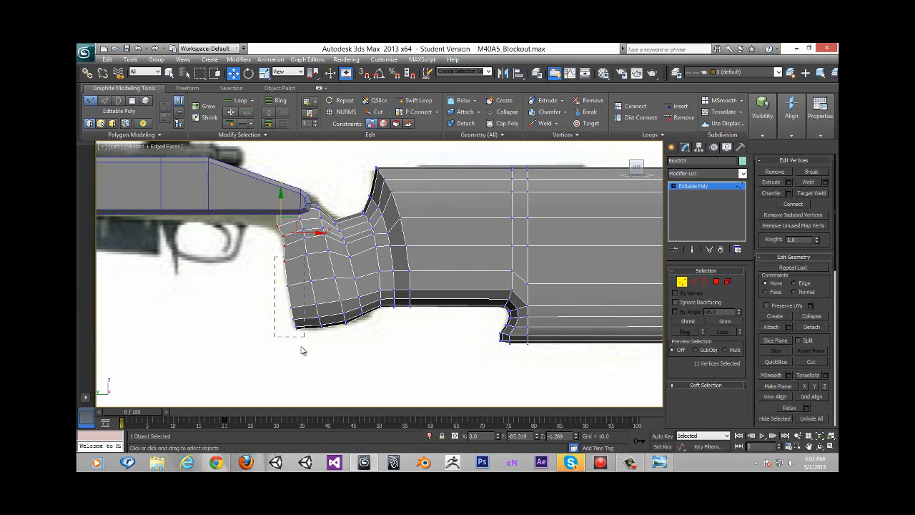
drag(299, 338, 298, 339)
alt+middle_drag(342, 306, 336, 298)
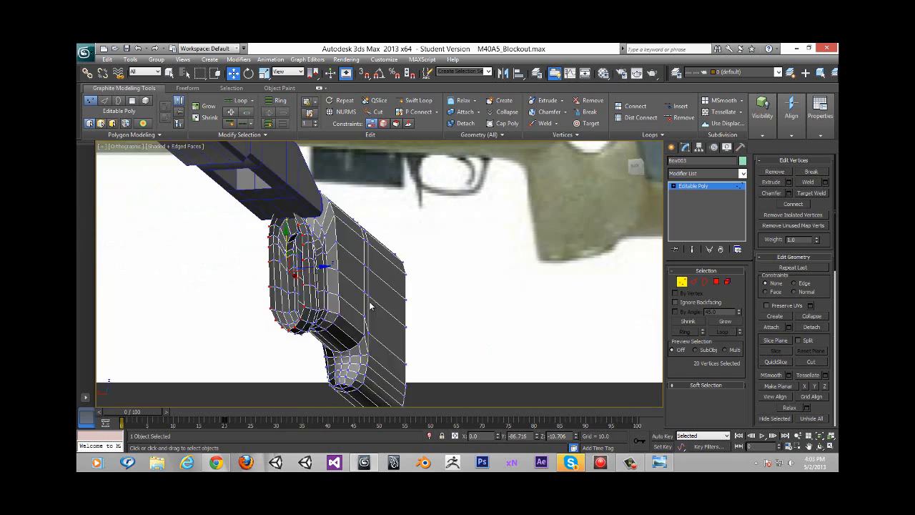
right_click(336, 298)
click(379, 327)
key(r)
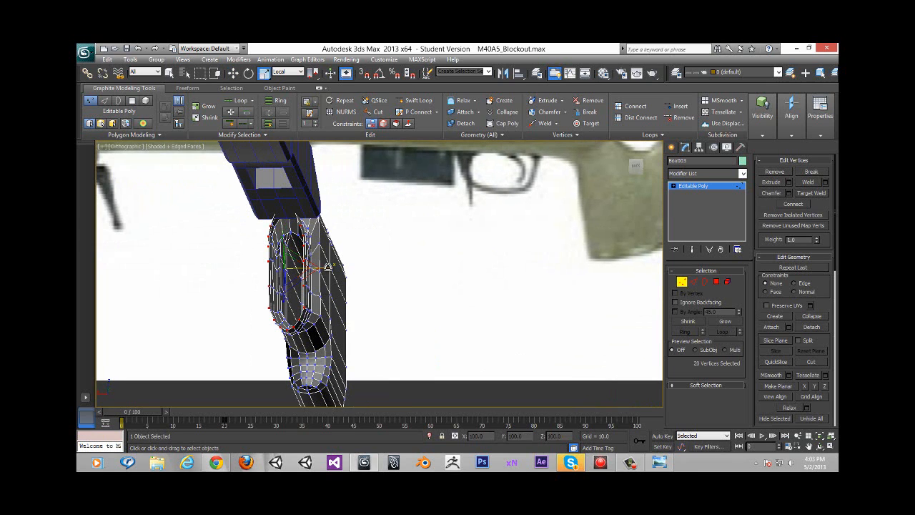
drag(325, 267, 285, 267)
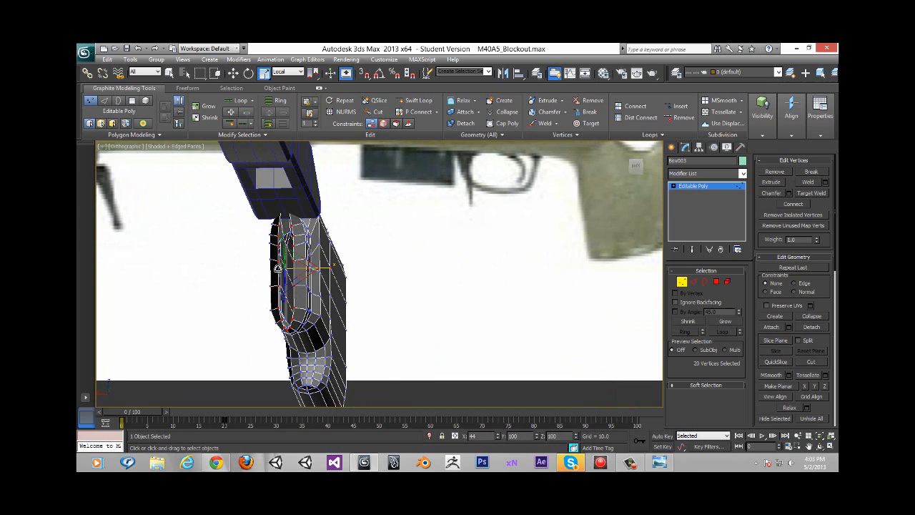
Inspect the narrowed grip from the front and from the side against the reference rifle
scroll(380, 285, up, 2)
middle_drag(380, 285, 451, 266)
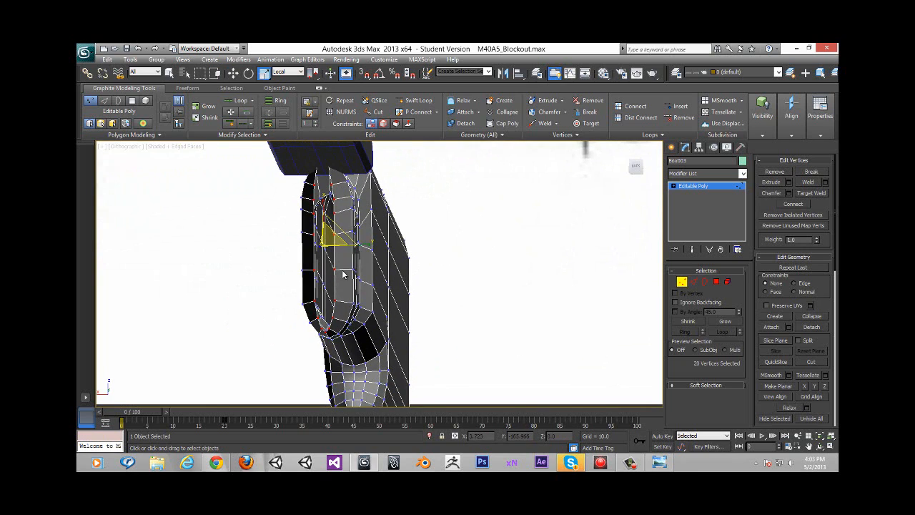
alt+middle_drag(366, 252, 395, 249)
scroll(348, 267, down, 5)
middle_drag(318, 240, 402, 429)
scroll(383, 316, up, 5)
scroll(403, 210, down, 1)
middle_drag(402, 210, 405, 292)
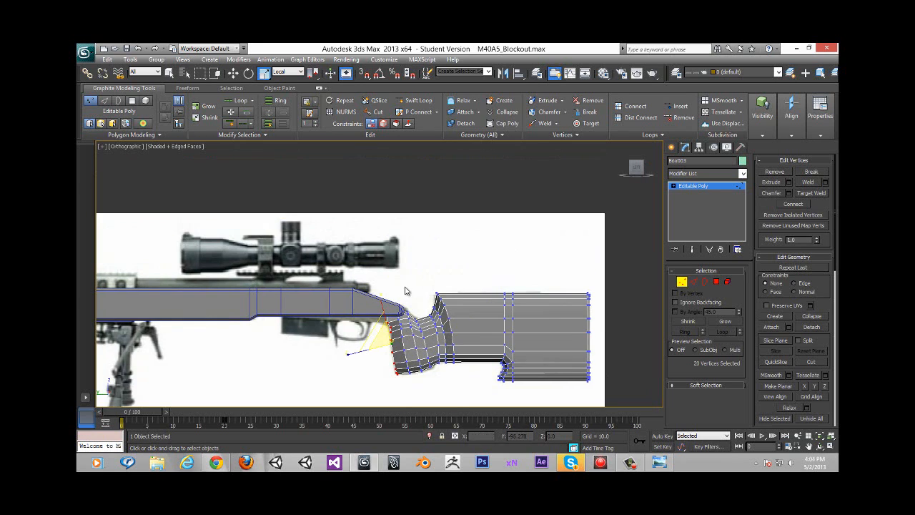
scroll(490, 241, up, 3)
Select the three side polygons at the grip's upper front corner and delete them
click(717, 283)
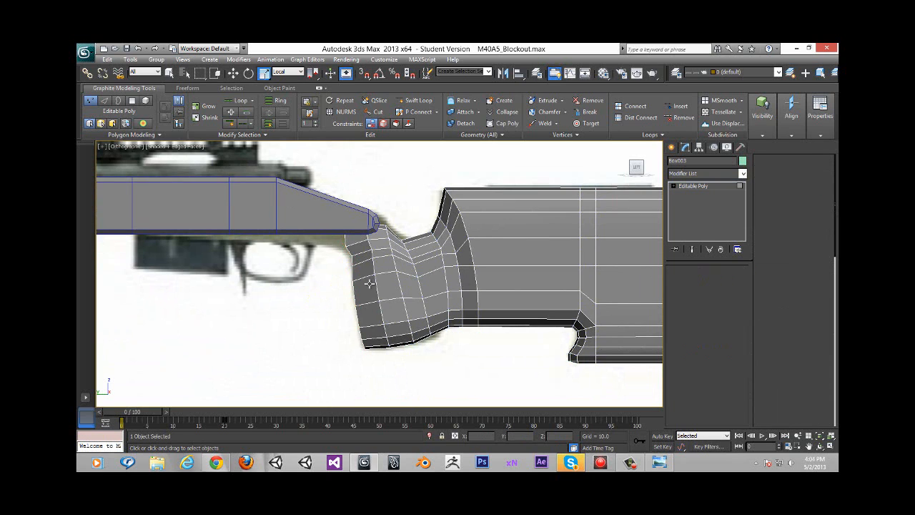
scroll(386, 211, up, 3)
click(347, 259)
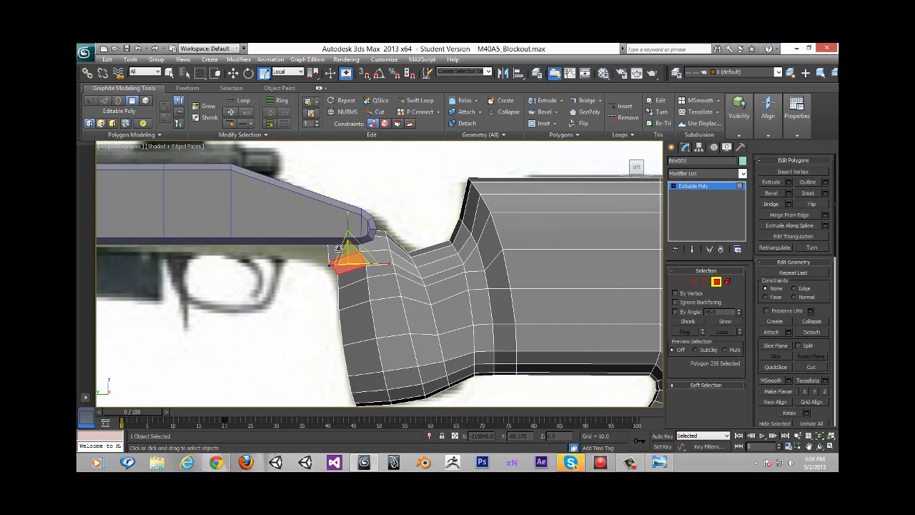
ctrl+click(341, 251)
ctrl+click(347, 279)
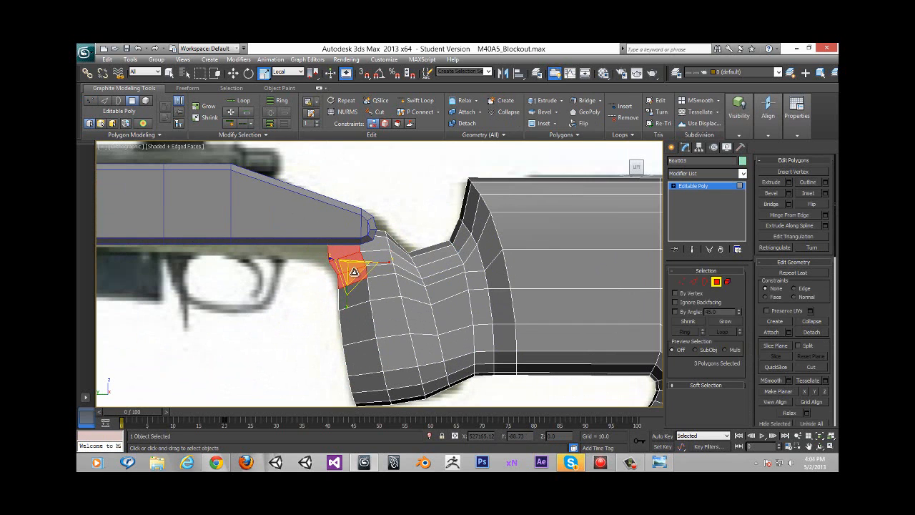
key(Delete)
key(ctrl+z)
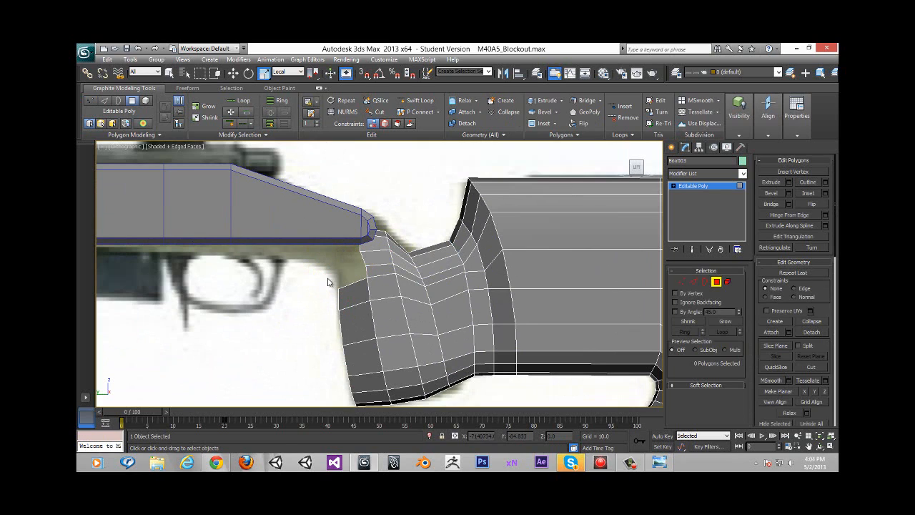
Switch to the Move tool, then select and delete two polygons at the lower front of the grip
drag(342, 261, 340, 262)
click(339, 261)
right_click(377, 247)
click(390, 252)
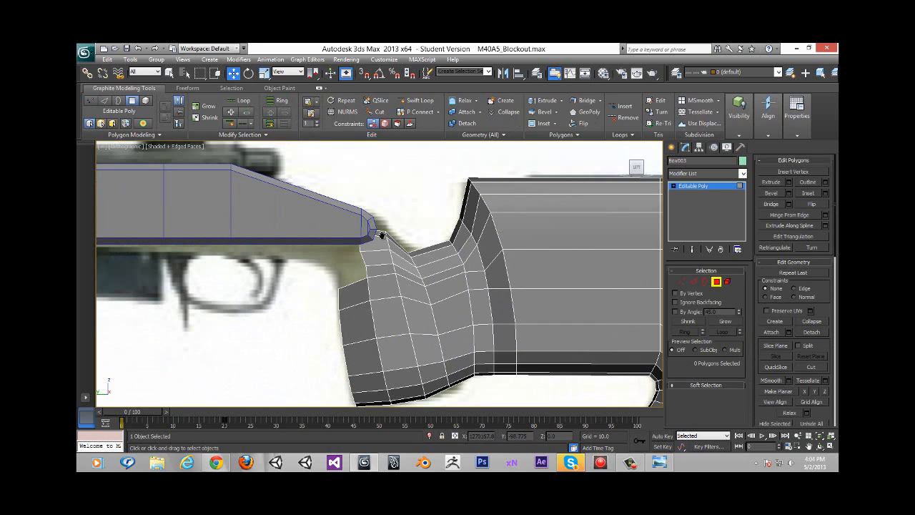
alt+middle_drag(381, 234, 323, 306)
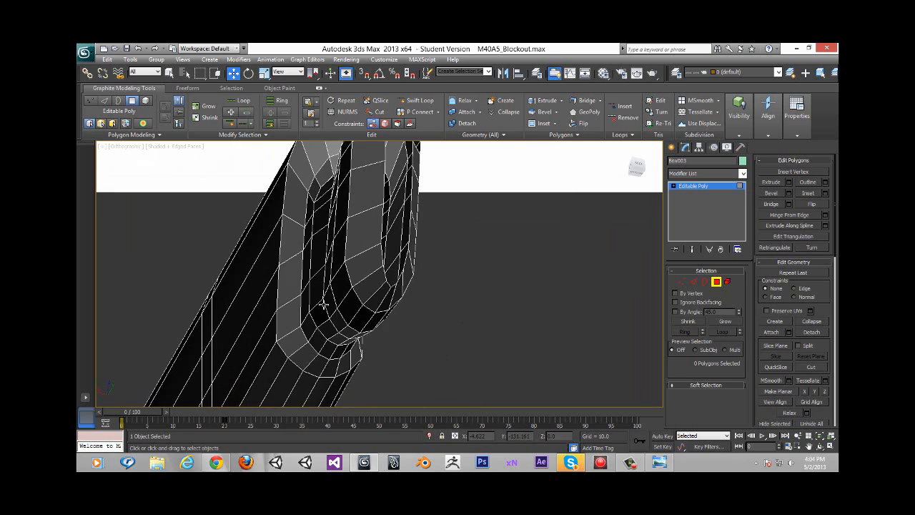
scroll(400, 304, up, 4)
click(393, 312)
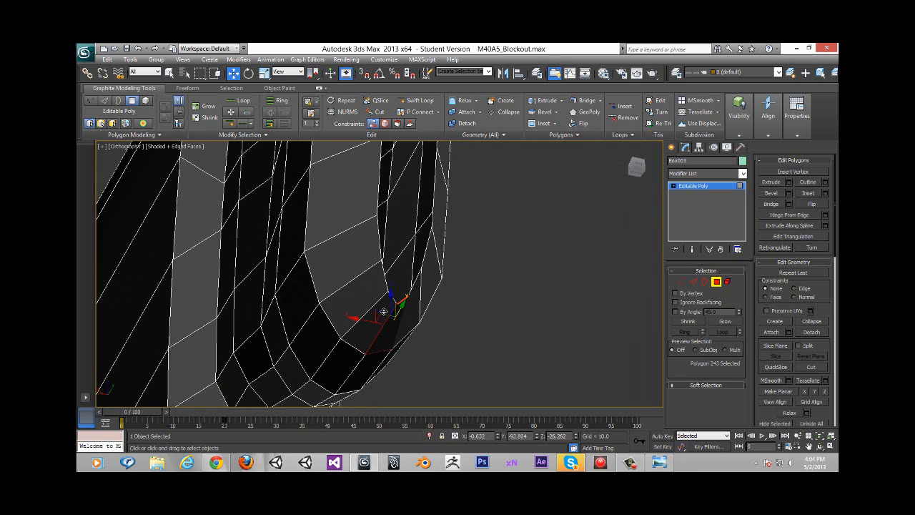
ctrl+click(408, 312)
alt+middle_drag(410, 312, 418, 310)
key(Delete)
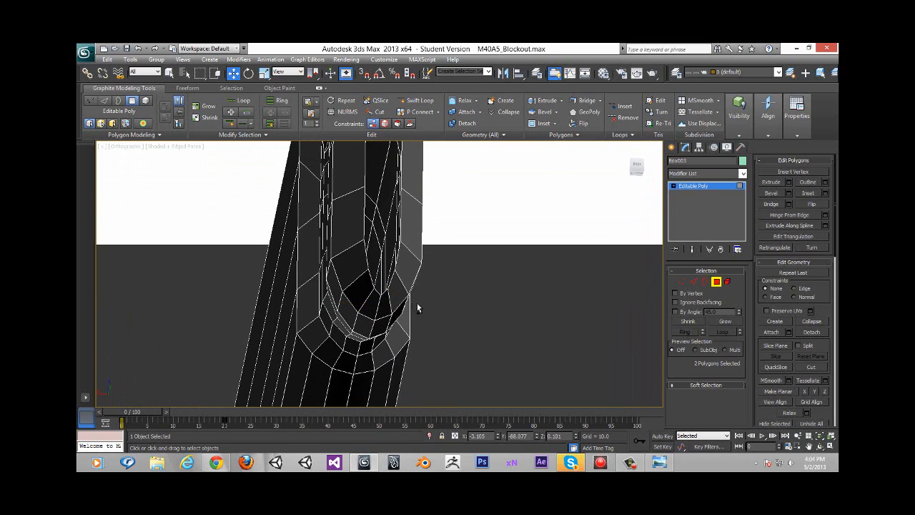
Undo the recent edits to the grip's front, back to before its corner polygons were deleted, and inspect the grip from below and the side
key(ctrl+z)
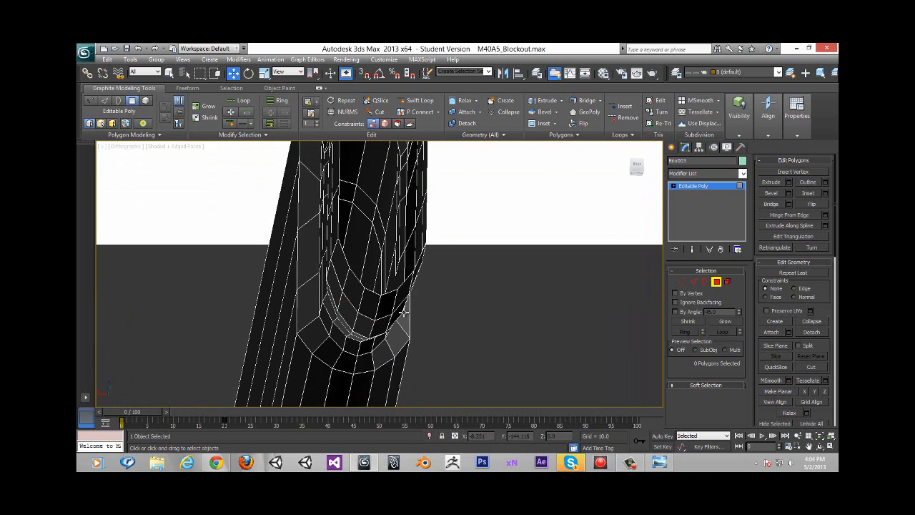
alt+middle_drag(406, 312, 455, 330)
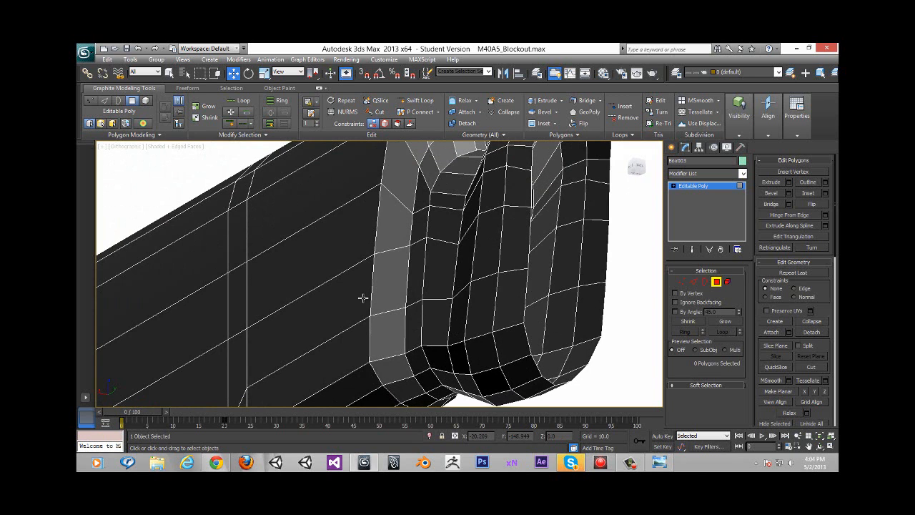
alt+middle_drag(364, 299, 441, 222)
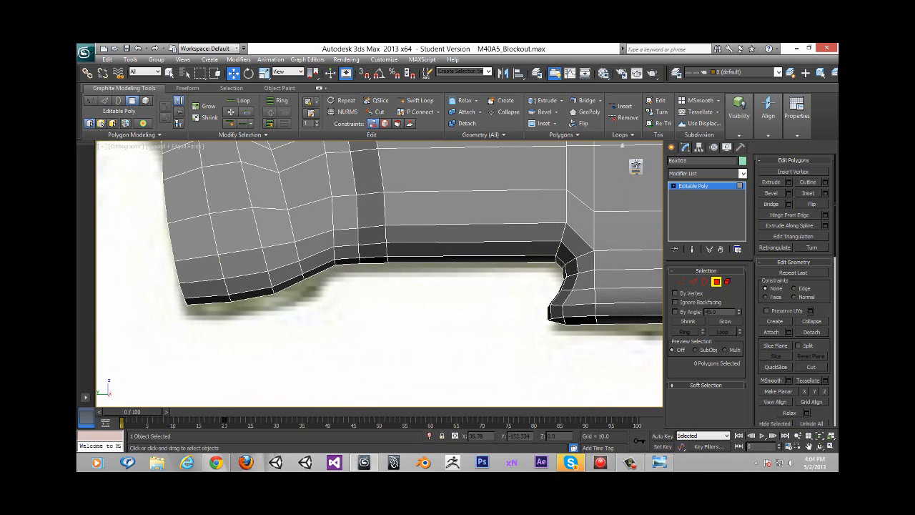
alt+middle_drag(534, 243, 413, 312)
scroll(395, 279, down, 5)
scroll(366, 264, up, 6)
middle_drag(368, 266, 392, 331)
scroll(379, 286, up, 6)
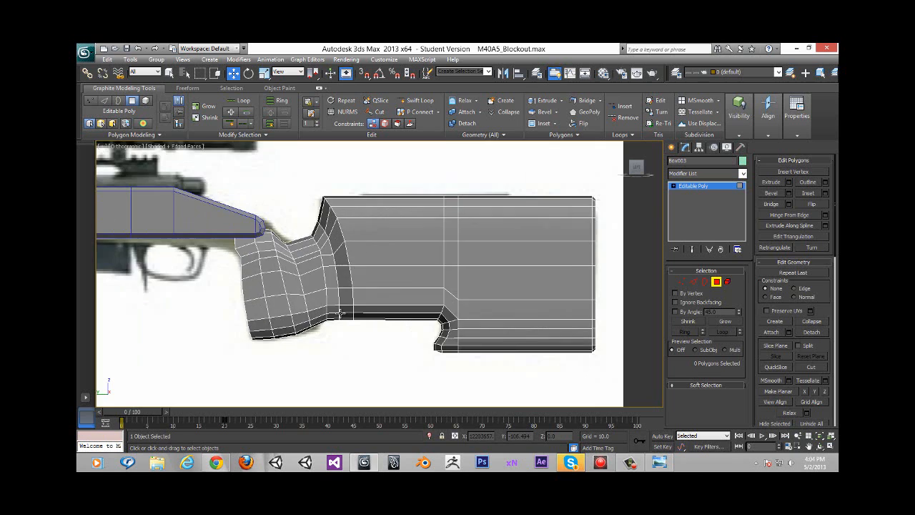
scroll(340, 312, up, 7)
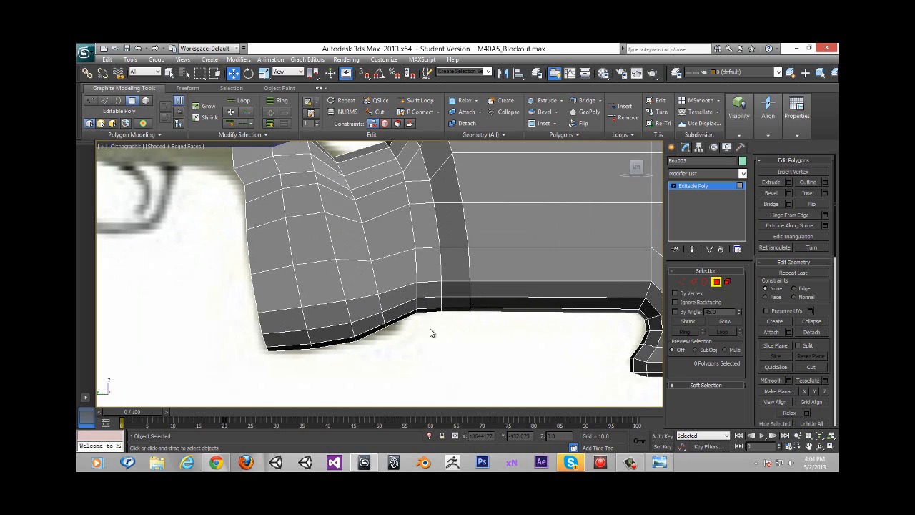
Set the timeline to frame 24 for a see-through mesh, then select and delete the 12 polygons along the grip's bottom
click(251, 414)
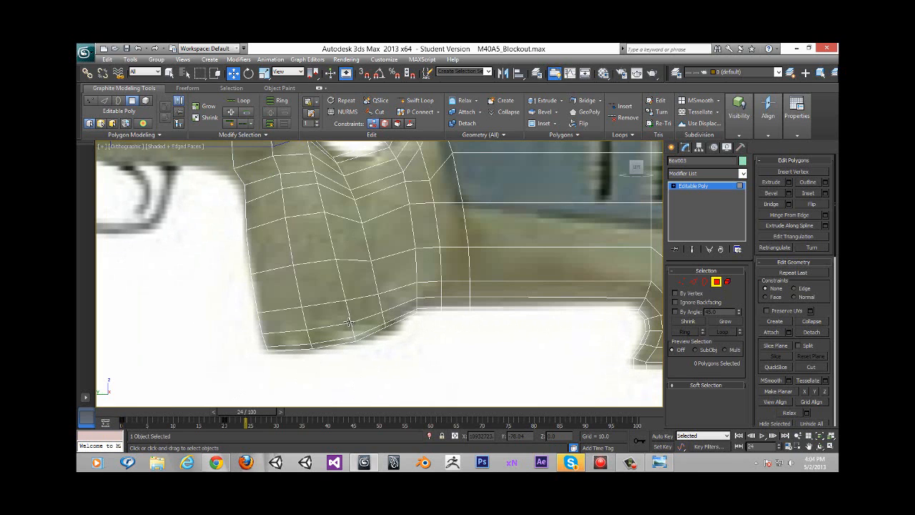
middle_drag(293, 309, 267, 300)
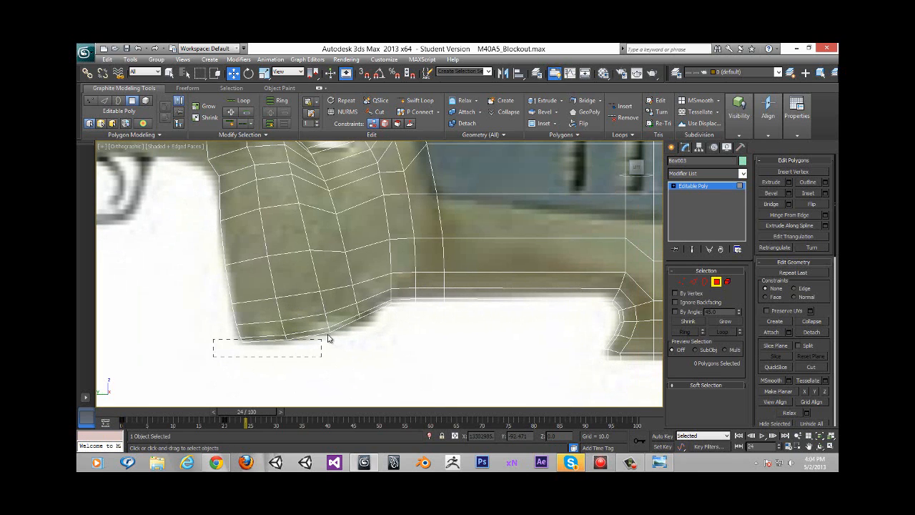
drag(328, 334, 342, 361)
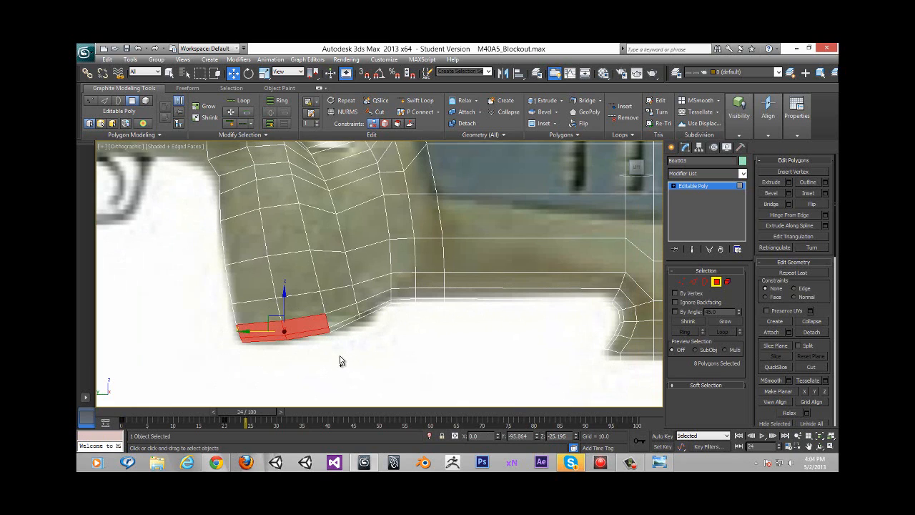
ctrl+drag(351, 319, 337, 346)
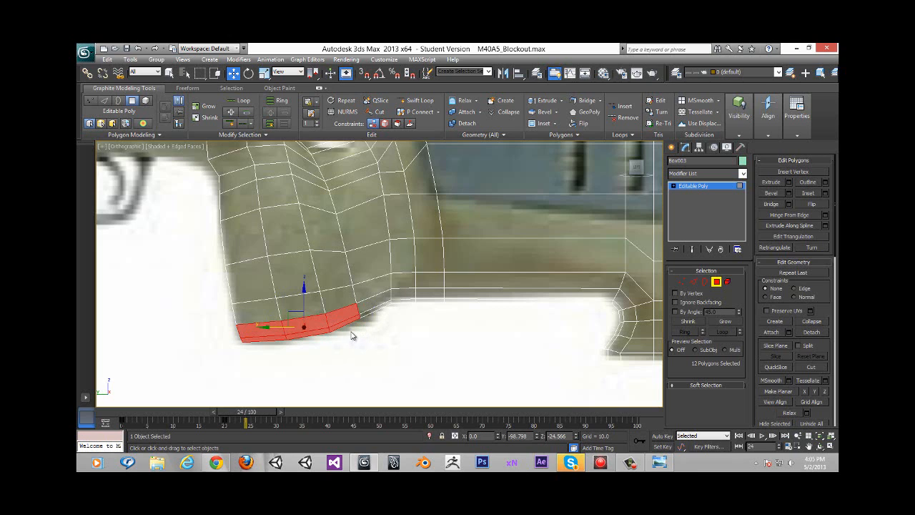
click(343, 334)
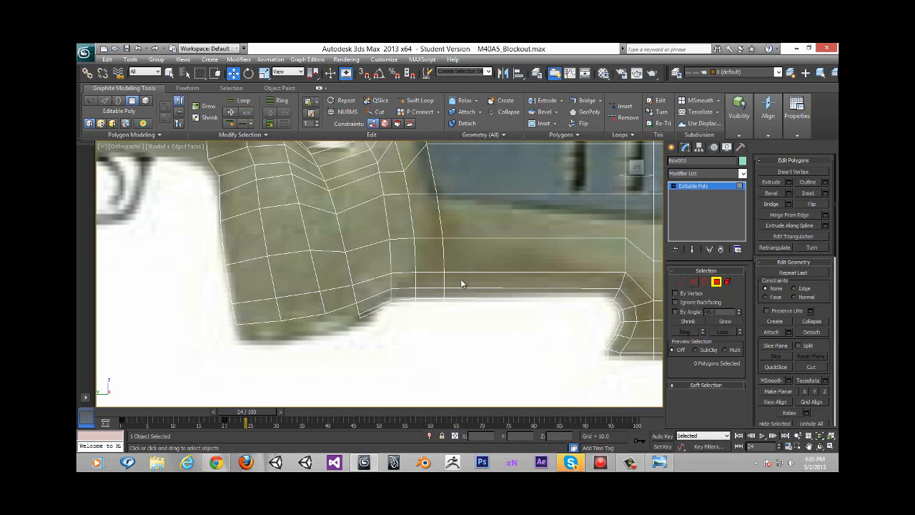
Select the six open edges along the grip's bottom and extend them downward as a new strip matching the reference outline
drag(243, 348, 264, 317)
ctrl+drag(303, 340, 343, 301)
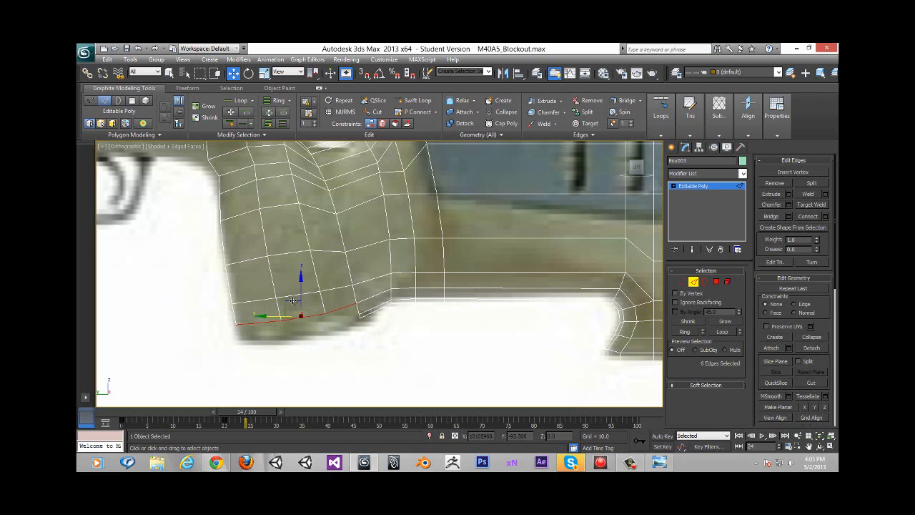
drag(293, 308, 295, 319)
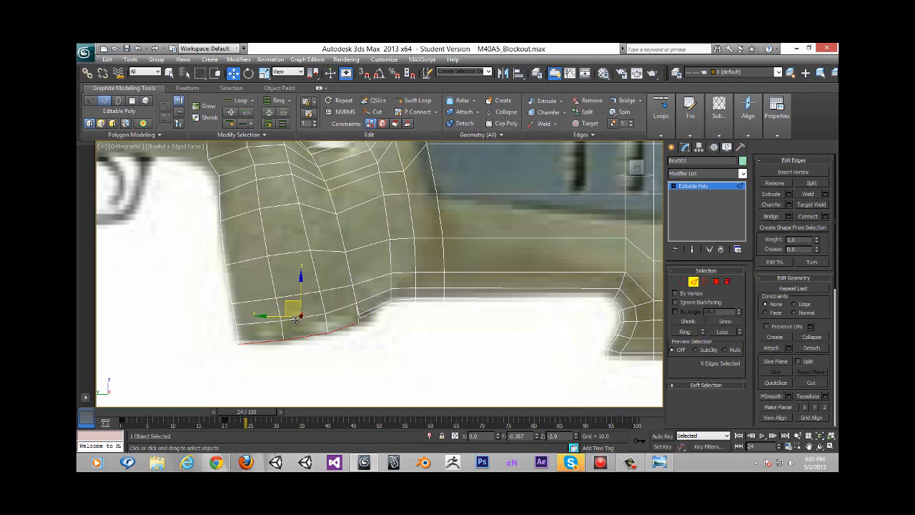
drag(296, 317, 296, 318)
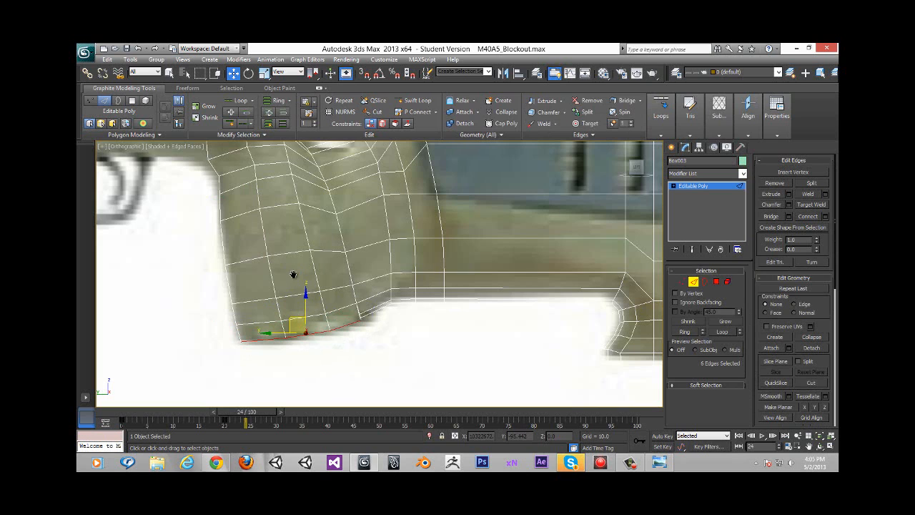
Select the vertices at the grip's lower rear corner, then return to edge selection
middle_drag(293, 274, 303, 289)
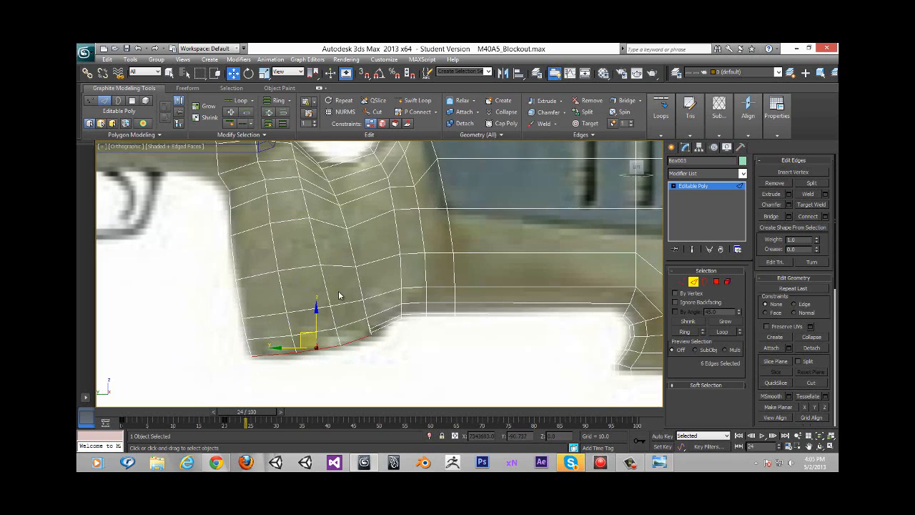
click(682, 282)
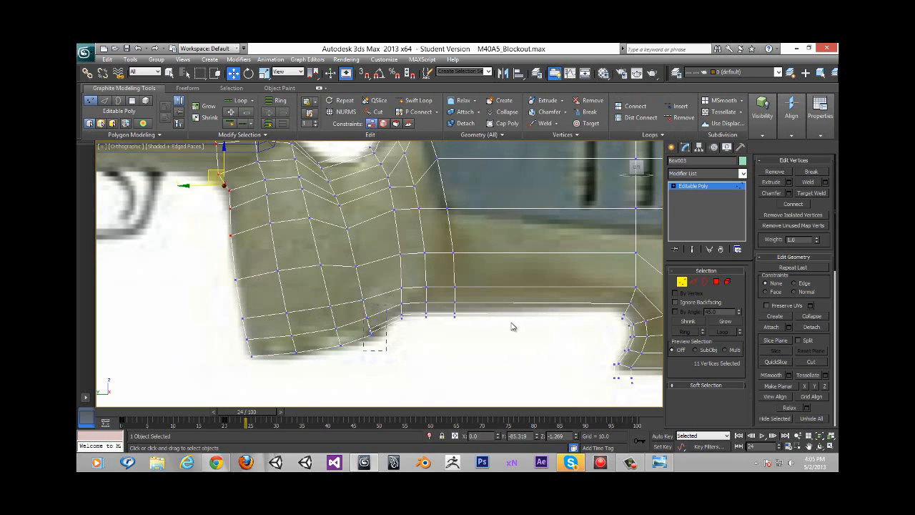
drag(363, 306, 386, 350)
click(715, 282)
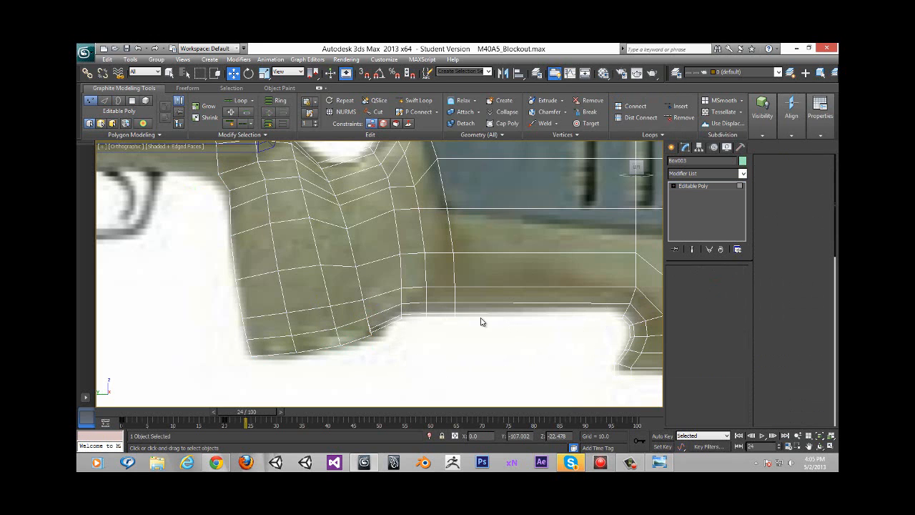
middle_drag(421, 327, 471, 337)
key(2)
scroll(422, 307, up, 8)
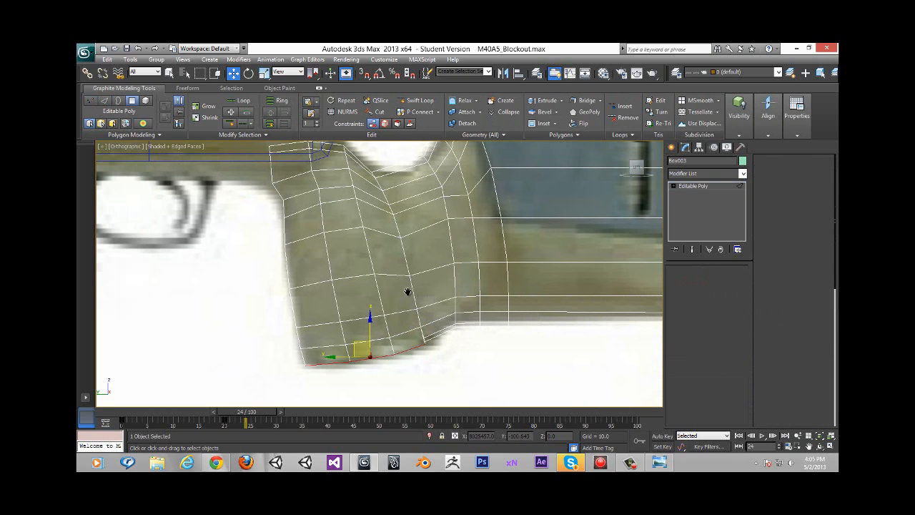
Set the timeline to frame 0 and move the four upper vertices of one side's new bottom strip outward about 0.78 units in X
alt+middle_drag(475, 283, 486, 273)
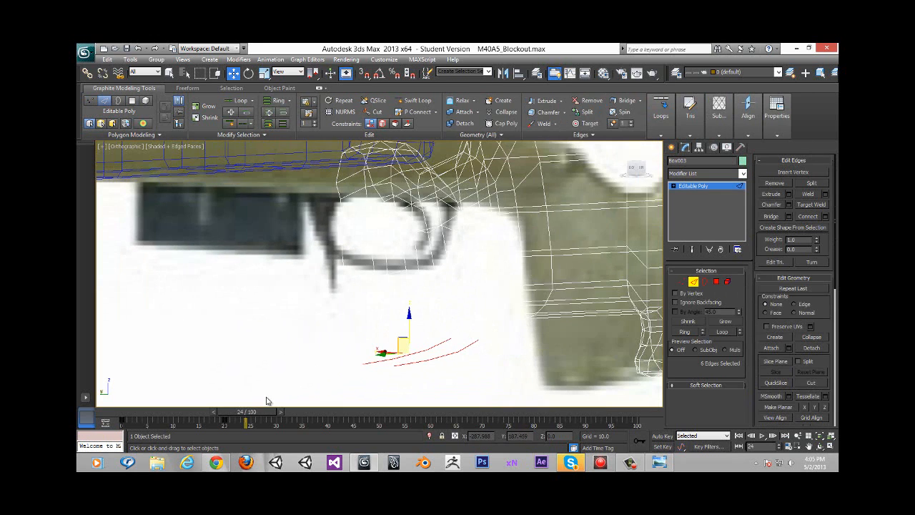
drag(259, 412, 115, 416)
alt+middle_drag(534, 325, 718, 306)
click(682, 280)
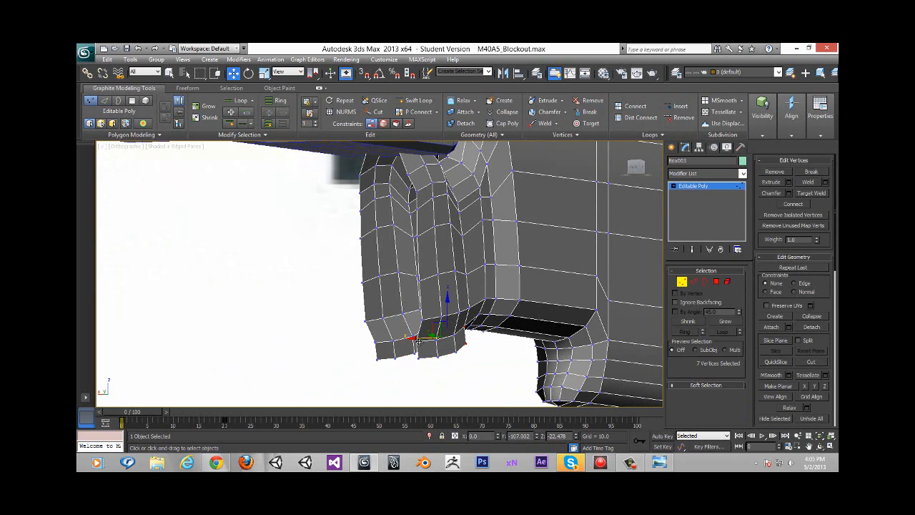
click(437, 339)
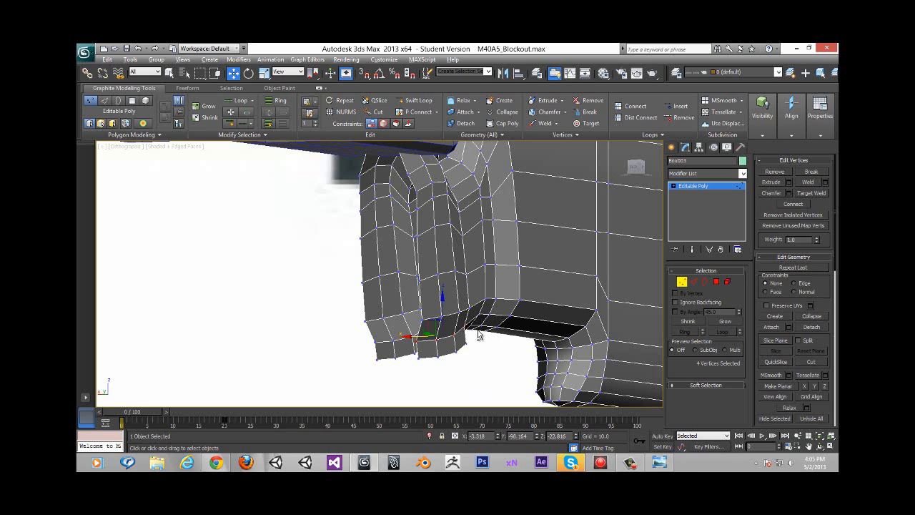
alt+middle_drag(480, 336, 564, 298)
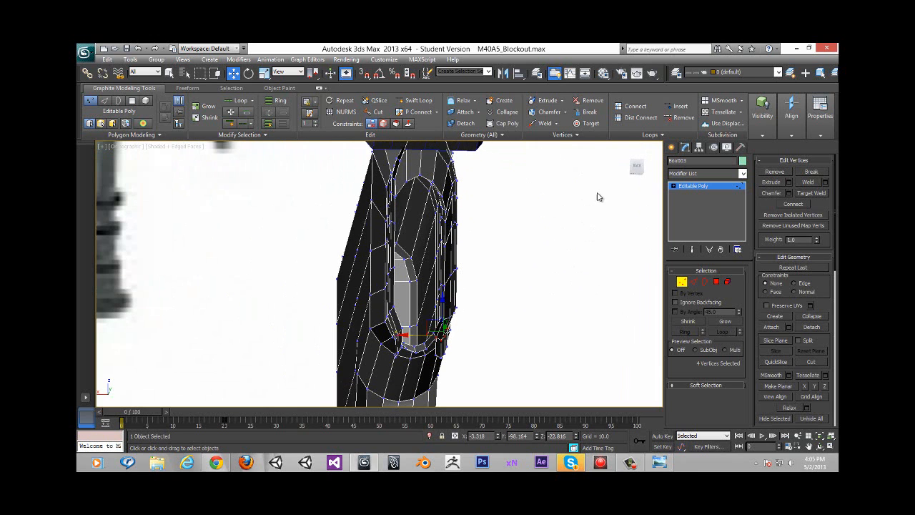
click(635, 166)
scroll(492, 276, up, 3)
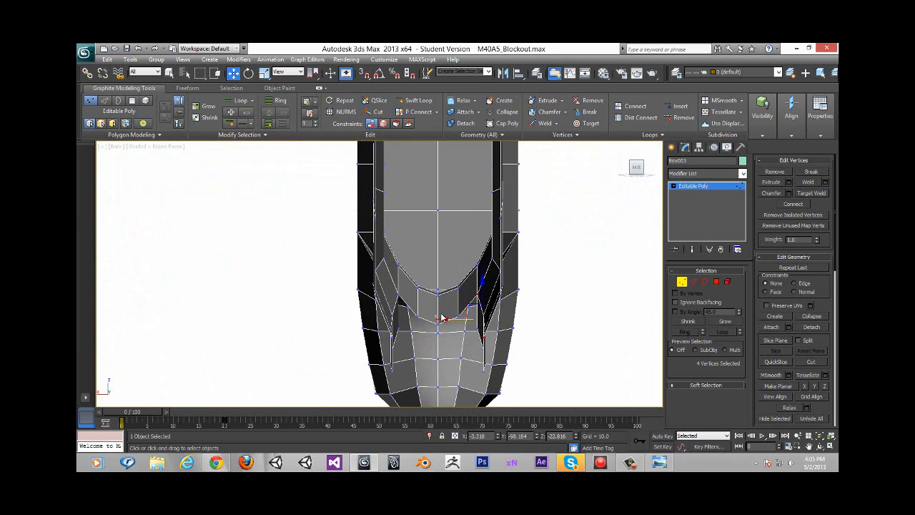
drag(519, 320, 523, 321)
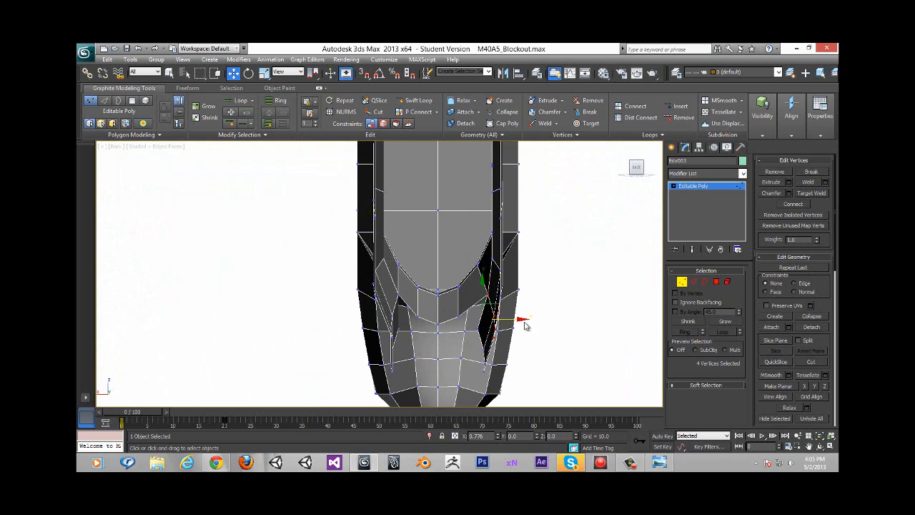
Select the four lower border vertices of the same bottom strip and move them outward about 0.35 units in X
middle_drag(494, 357, 477, 323)
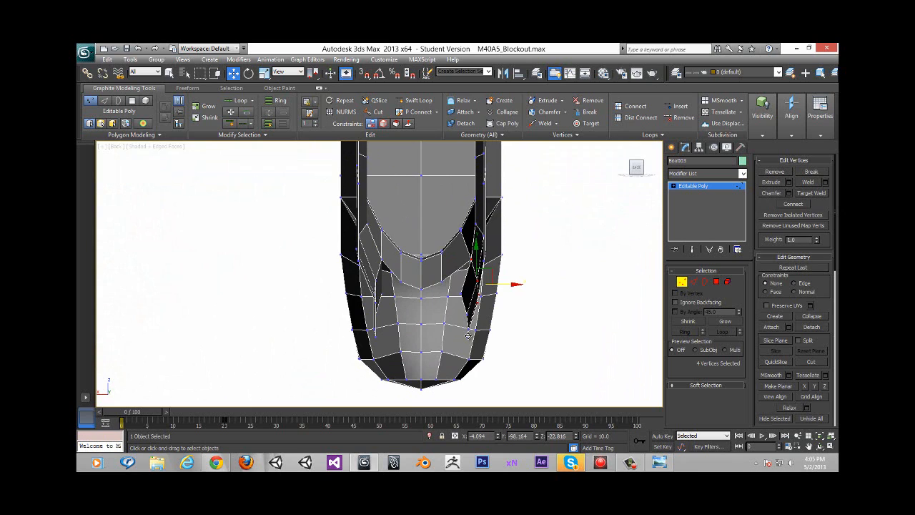
click(468, 335)
shift+click(467, 315)
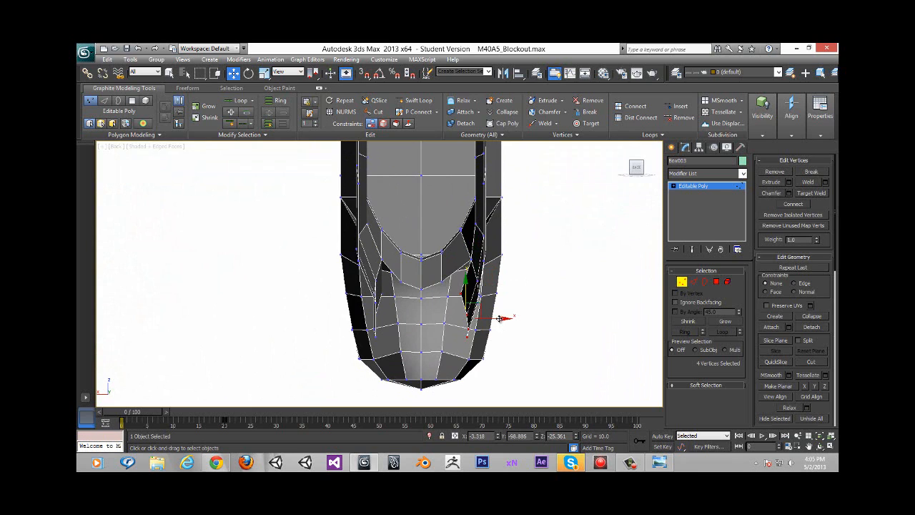
drag(501, 318, 504, 318)
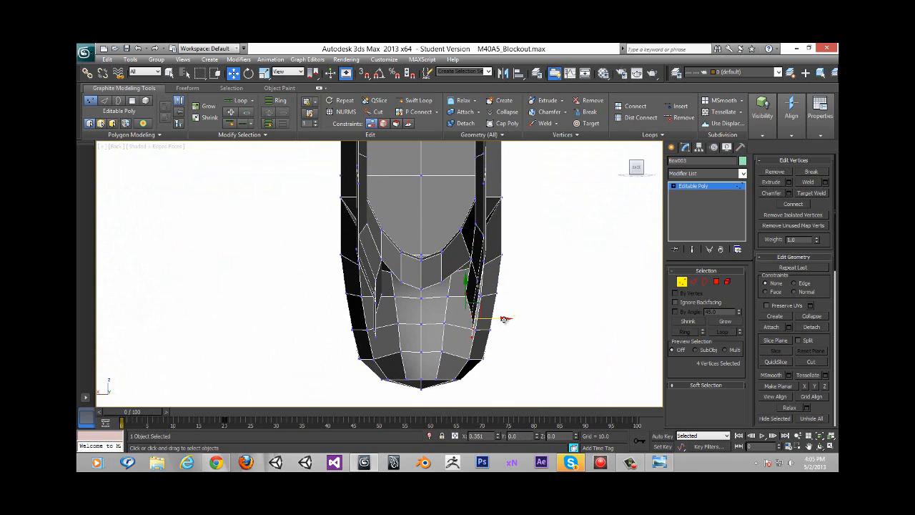
Select the 18 edges along the open front border of the grip
alt+middle_drag(507, 317, 437, 315)
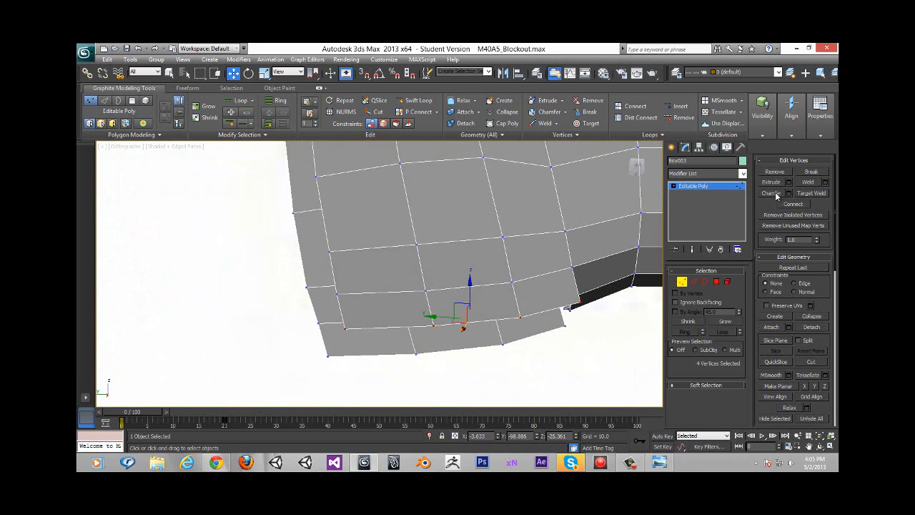
alt+middle_drag(468, 281, 336, 255)
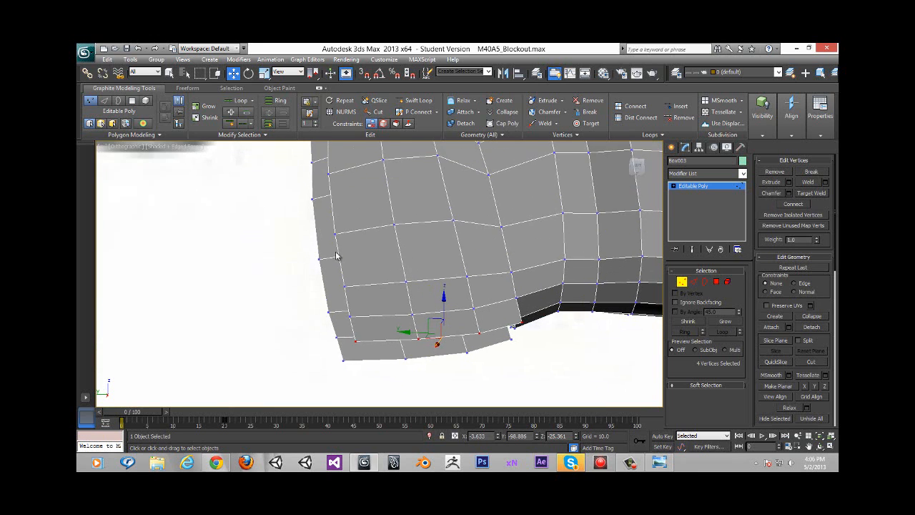
click(692, 283)
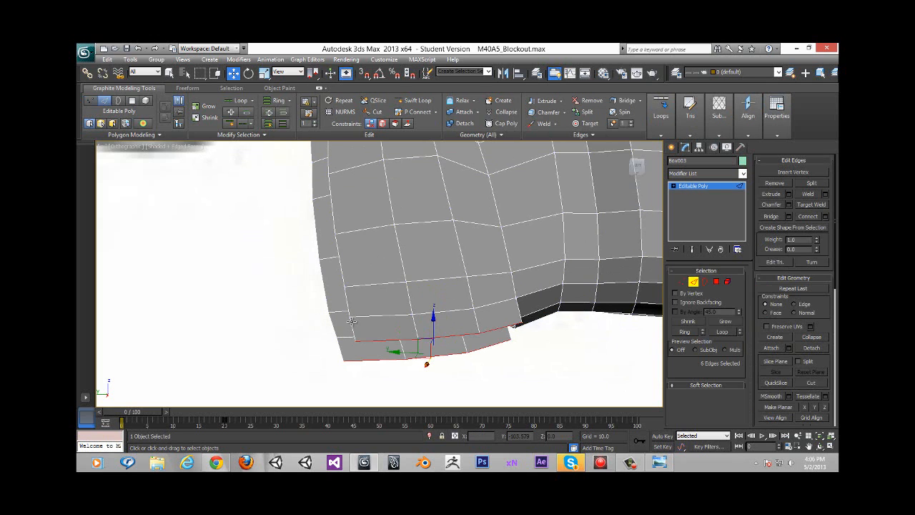
double_click(346, 284)
Try to move the grip's front border edges about 2.9 units sideways in X, and undo the move
scroll(341, 301, down, 4)
middle_drag(342, 298, 296, 269)
scroll(349, 296, up, 3)
drag(282, 269, 264, 269)
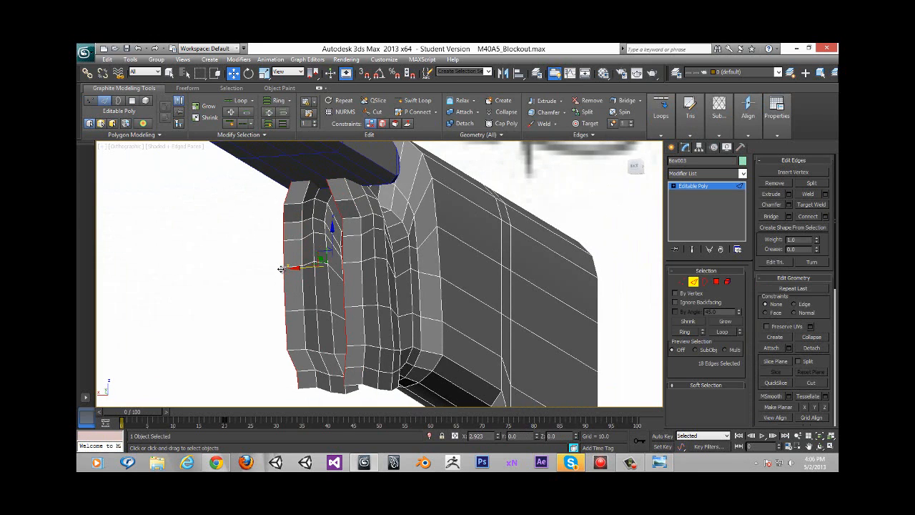
key(ctrl+z)
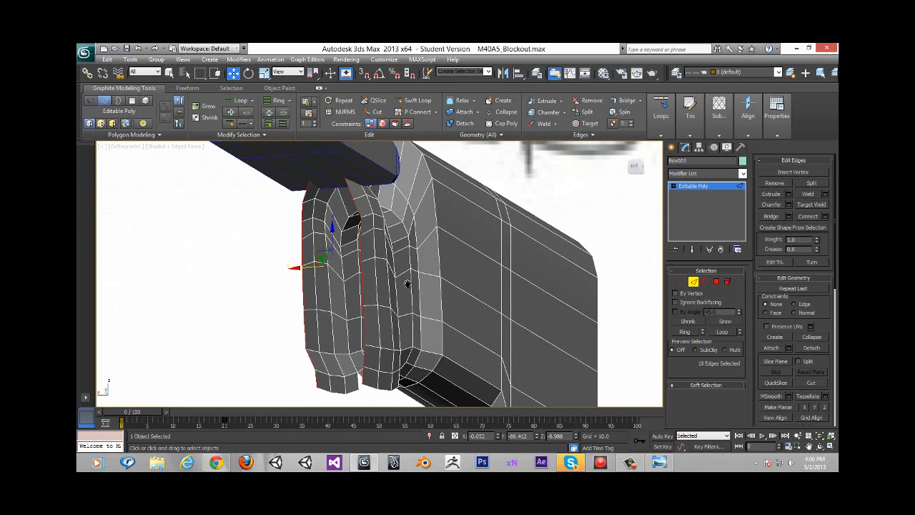
Hide the stock's front body so that the grip's open front end is unobstructed
alt+middle_drag(321, 283, 417, 257)
scroll(323, 336, up, 2)
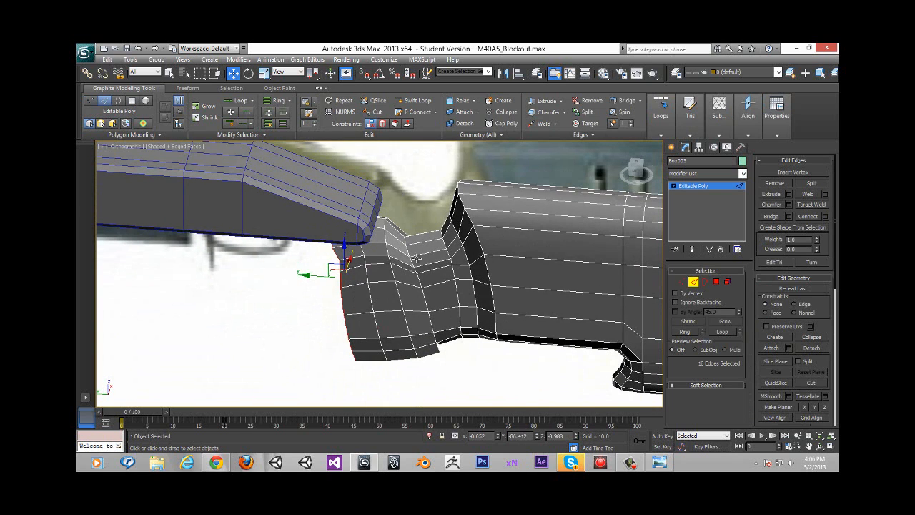
right_click(527, 299)
click(552, 251)
In the left view, select the 16 polygons at the grip's upper front corner on both sides and delete them
click(715, 283)
alt+middle_drag(391, 290, 386, 239)
click(638, 169)
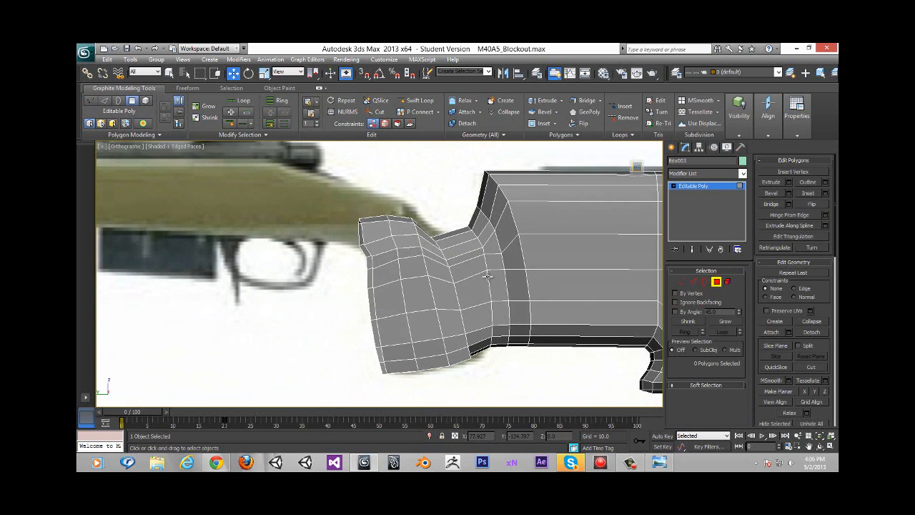
drag(352, 188, 436, 254)
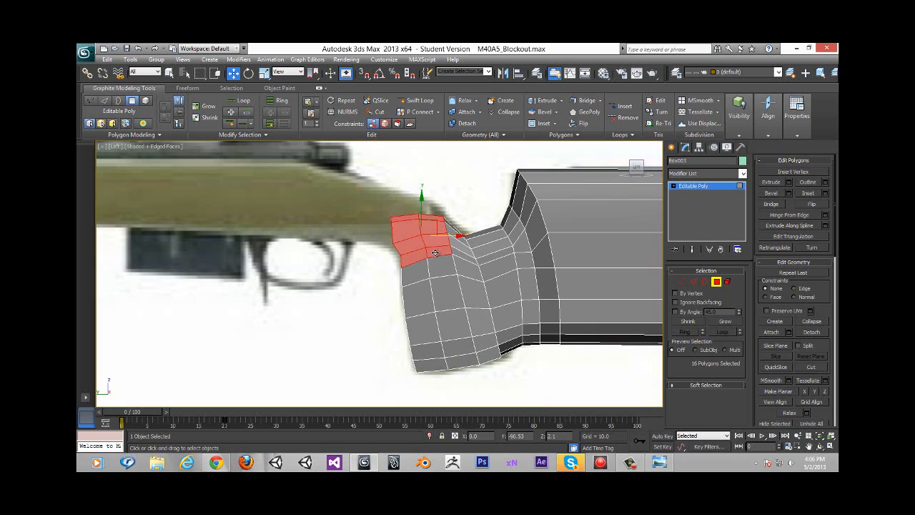
key(ctrl+d)
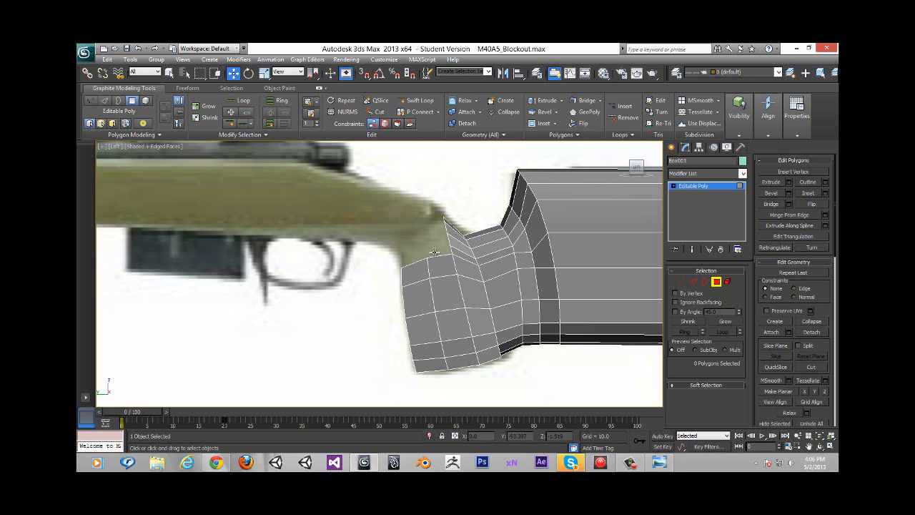
Extrude the five front border edges on one side of the grip inward and set the new edges to X 0
scroll(435, 252, up, 5)
click(693, 285)
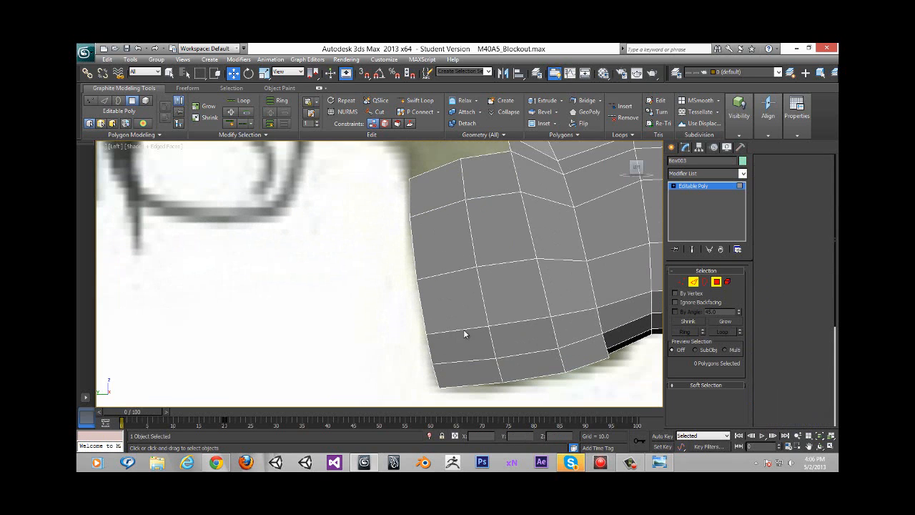
double_click(434, 351)
scroll(437, 322, down, 2)
alt+middle_drag(471, 330, 456, 323)
alt+drag(317, 226, 384, 386)
alt+drag(398, 341, 387, 356)
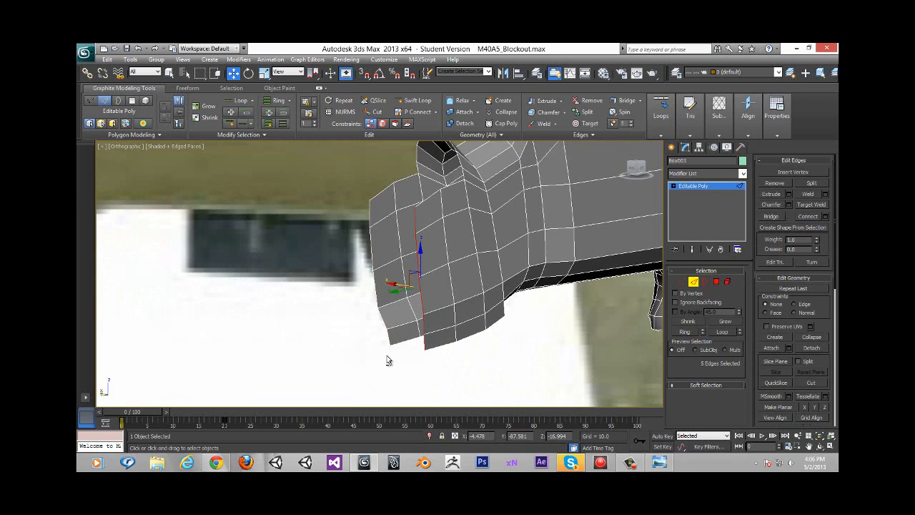
alt+middle_drag(387, 355, 429, 386)
drag(387, 284, 374, 284)
right_click(498, 438)
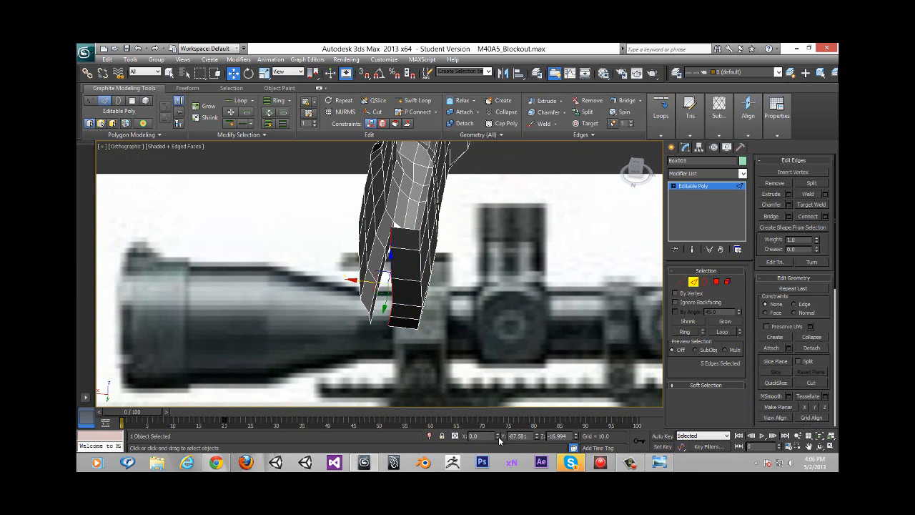
Try to move the new strip's inner edges about 0.6 units forward in Y, and undo the move
alt+middle_drag(452, 264, 374, 269)
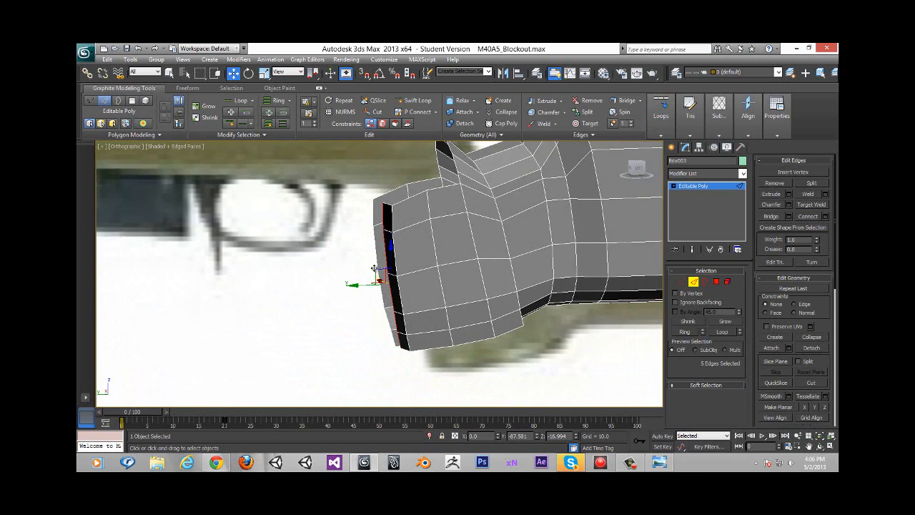
drag(363, 285, 359, 285)
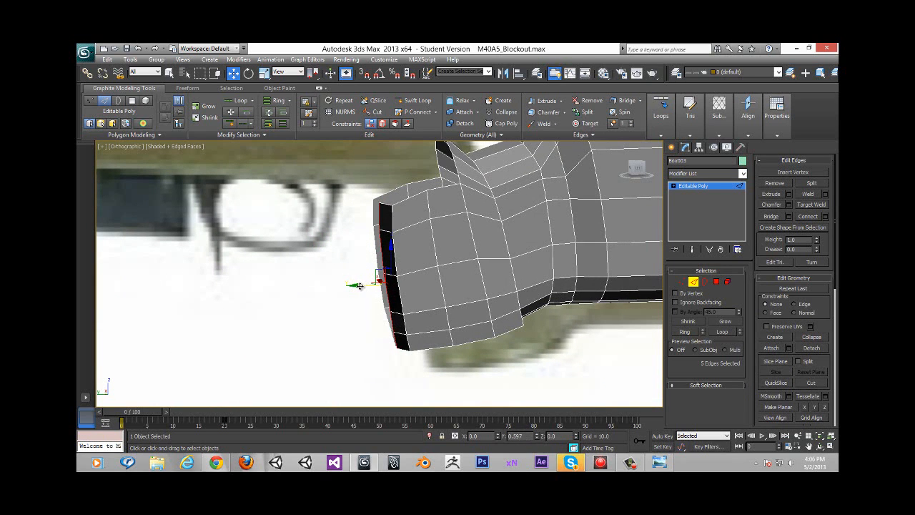
key(ctrl+z)
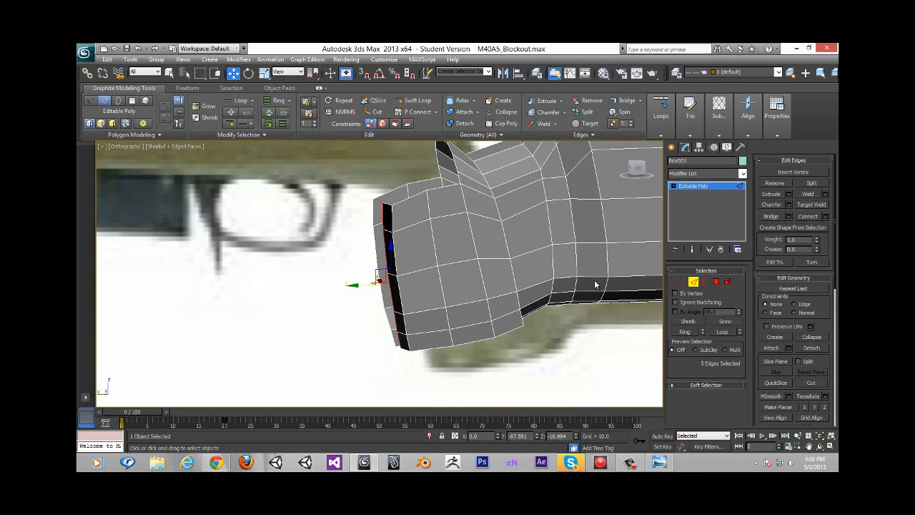
Set the timeline to frame 19 and move the five edges where the strip meets the grip's side about 2.5 units backward in Y
drag(409, 341, 418, 340)
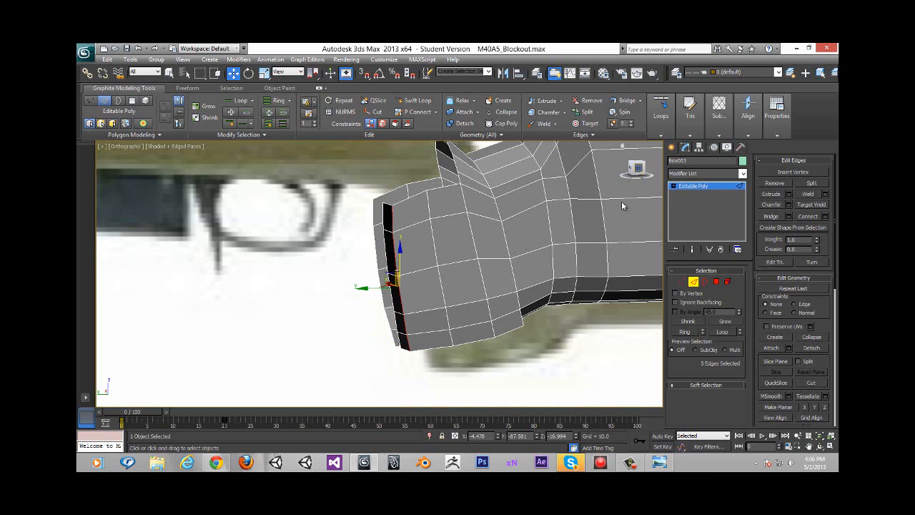
click(636, 169)
middle_drag(379, 242, 127, 160)
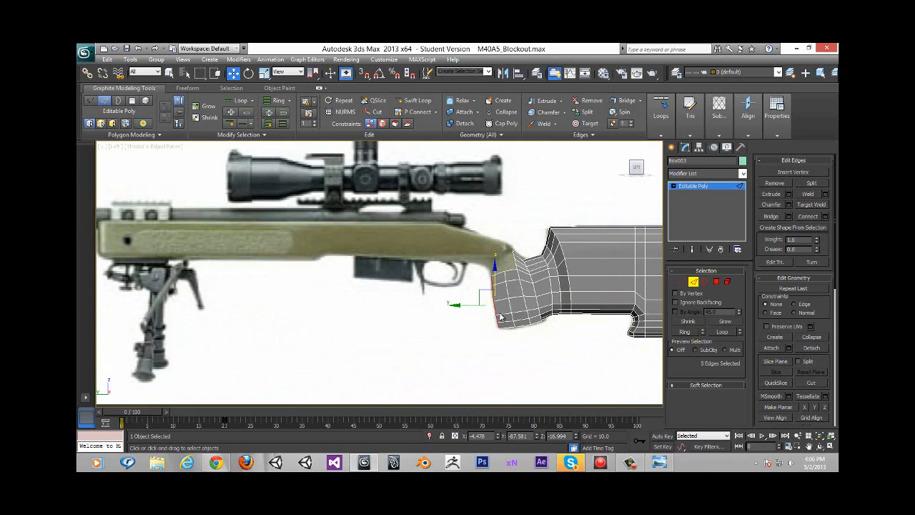
middle_drag(300, 295, 102, 280)
scroll(392, 280, up, 8)
middle_drag(494, 277, 667, 305)
scroll(185, 400, down, 3)
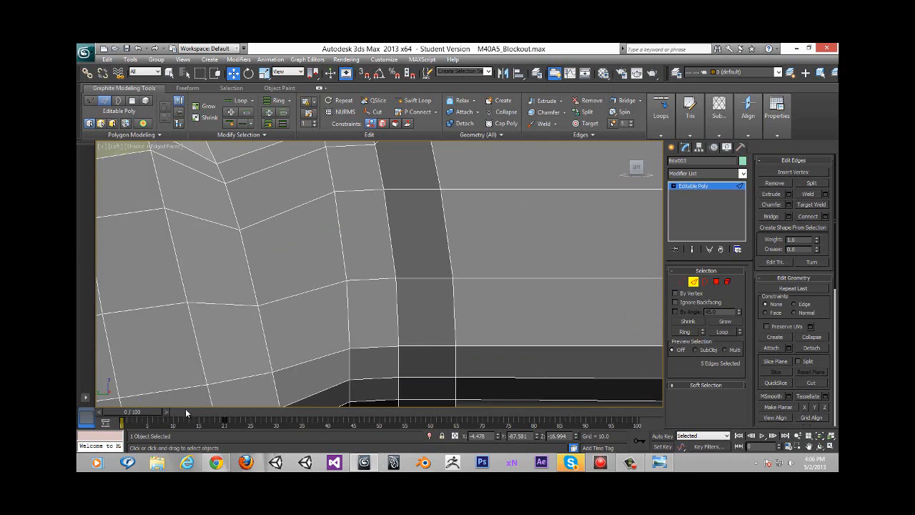
click(230, 413)
middle_drag(319, 323, 465, 315)
scroll(355, 308, down, 2)
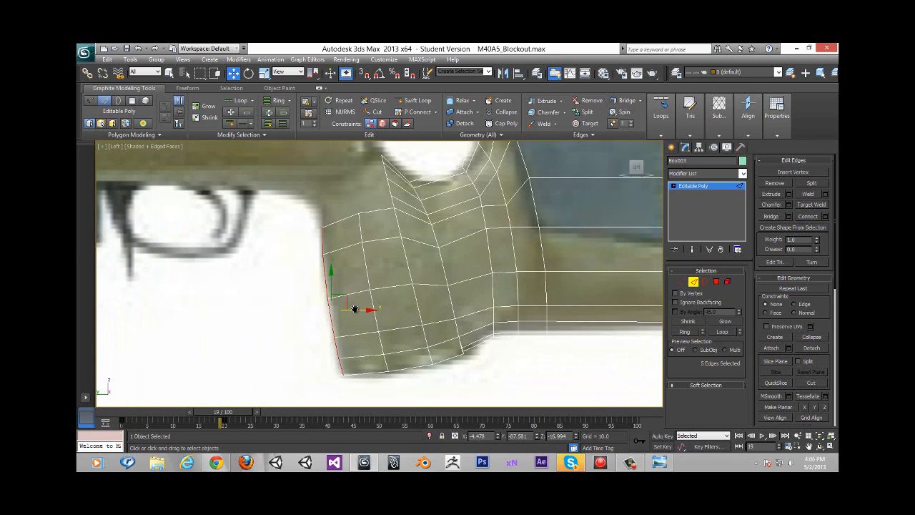
scroll(353, 307, up, 4)
middle_drag(350, 306, 339, 270)
scroll(312, 290, down, 2)
scroll(339, 270, down, 2)
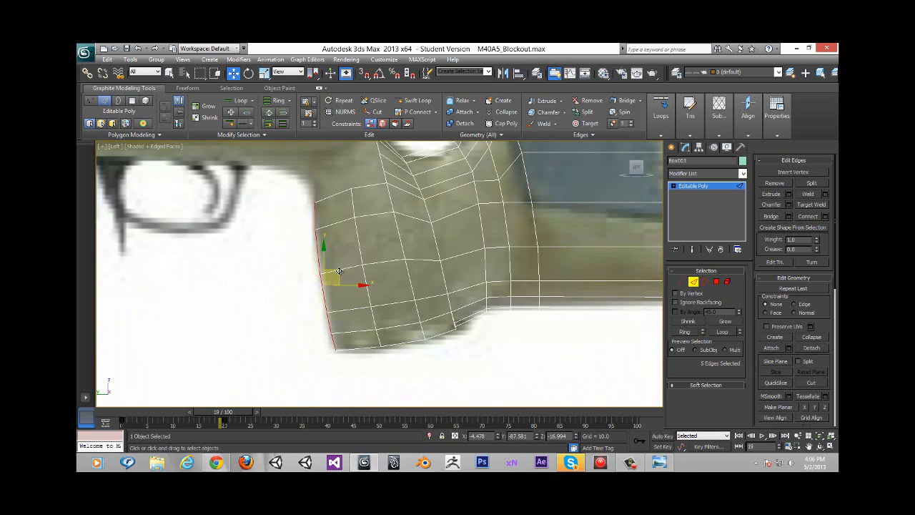
drag(342, 272, 356, 269)
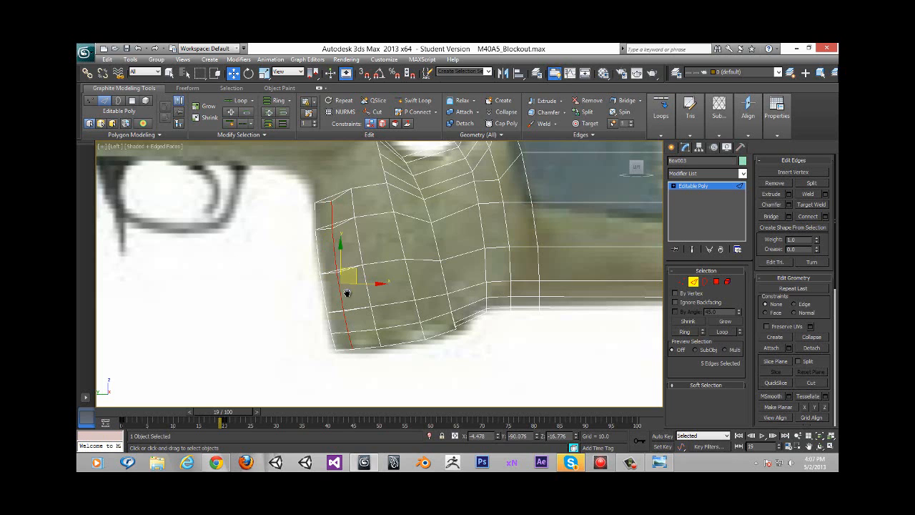
Select the four upper vertices of the moved edge column and raise them about 0.1 units in Z
click(682, 282)
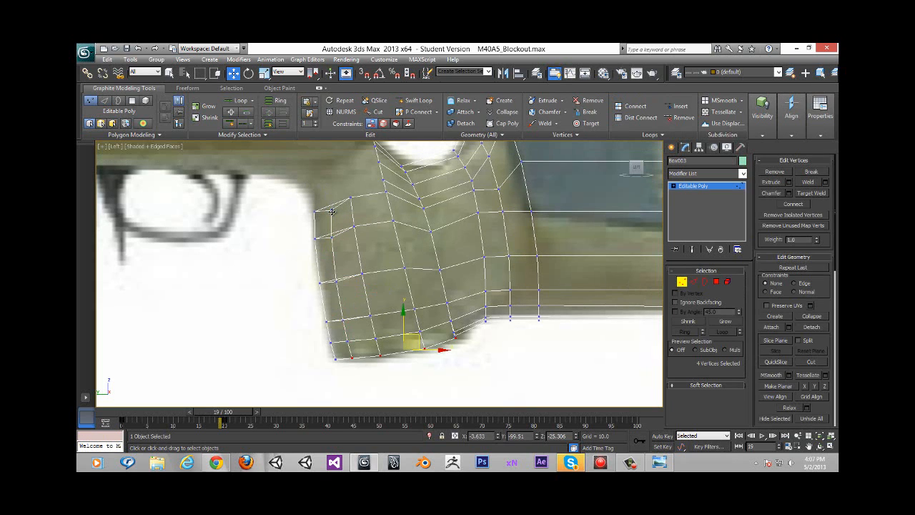
click(331, 211)
ctrl+click(330, 237)
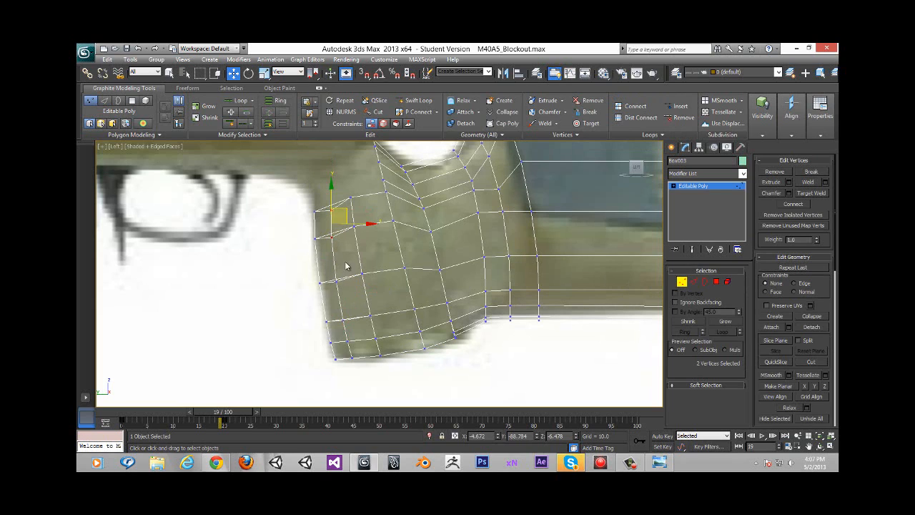
ctrl+click(336, 280)
scroll(346, 268, up, 3)
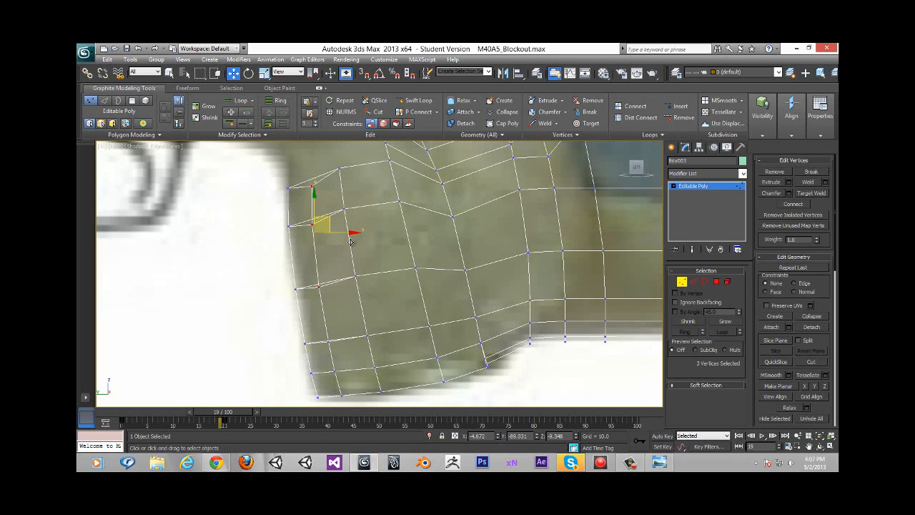
ctrl+click(327, 342)
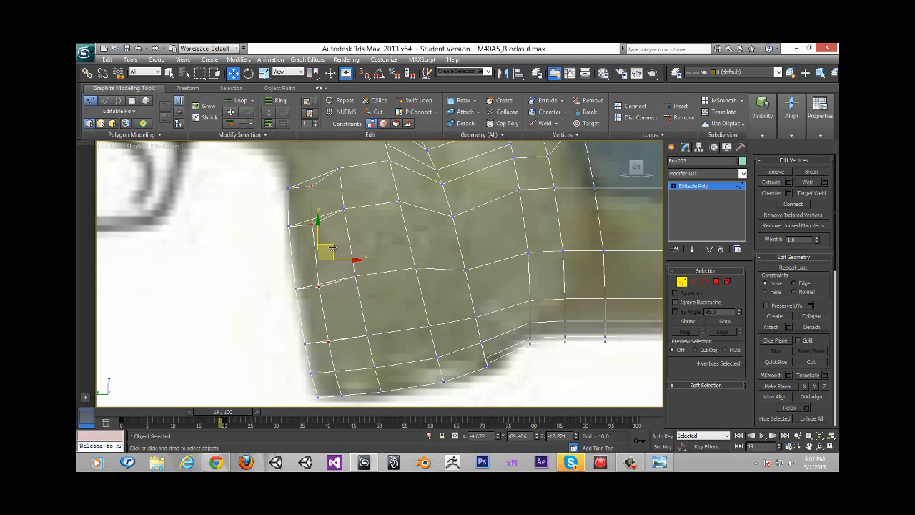
drag(332, 247, 333, 248)
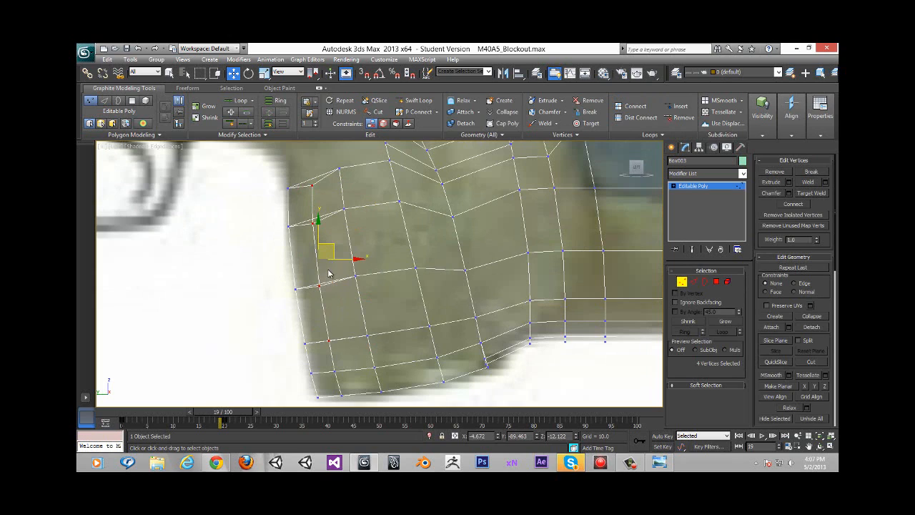
Raise the column's upper three vertices about 0.2 units, its upper two about 0.3 units and its topmost vertex about 0.2 units
alt+click(329, 341)
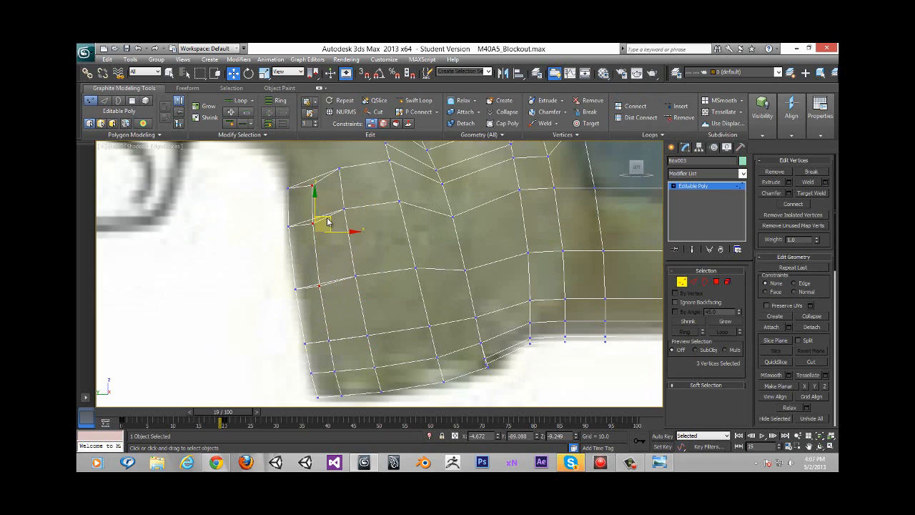
drag(328, 216, 328, 215)
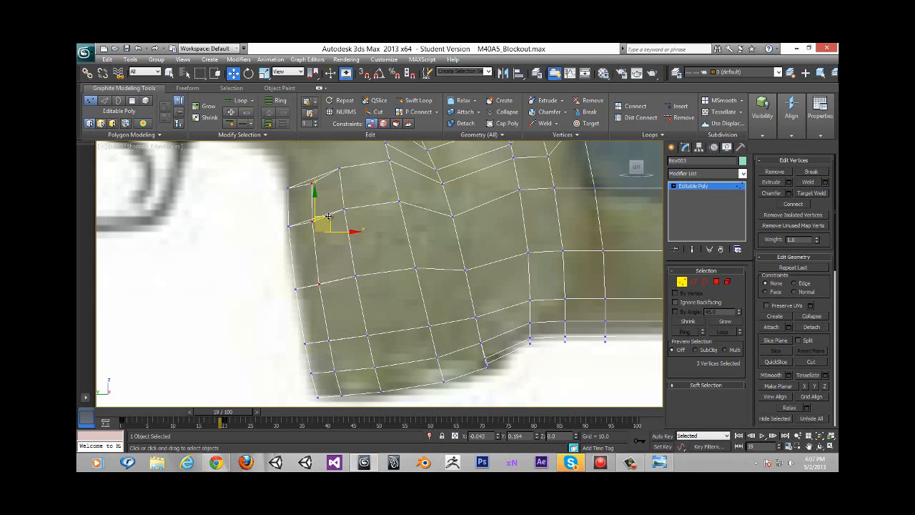
alt+click(321, 283)
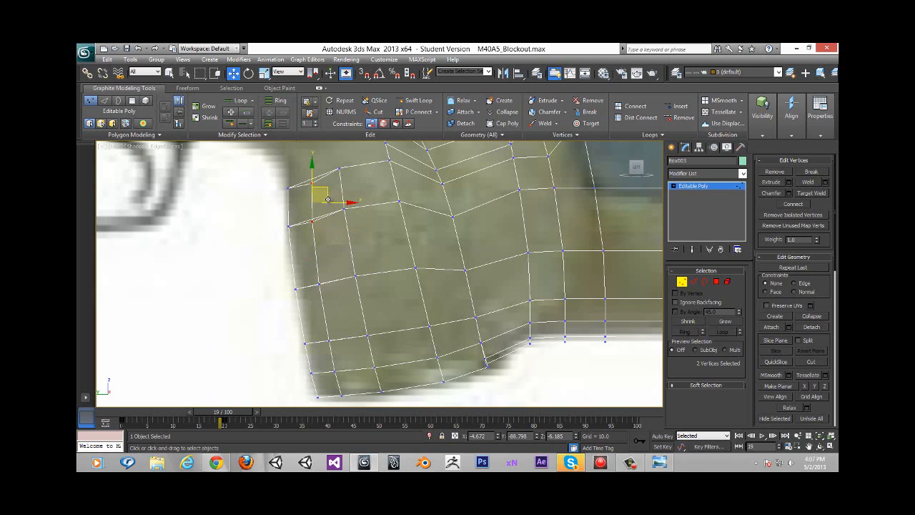
drag(327, 190, 312, 191)
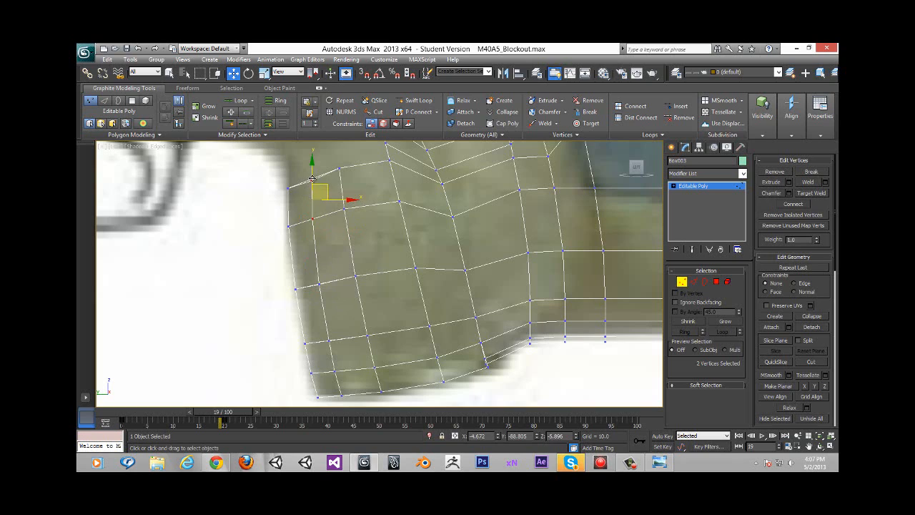
click(318, 178)
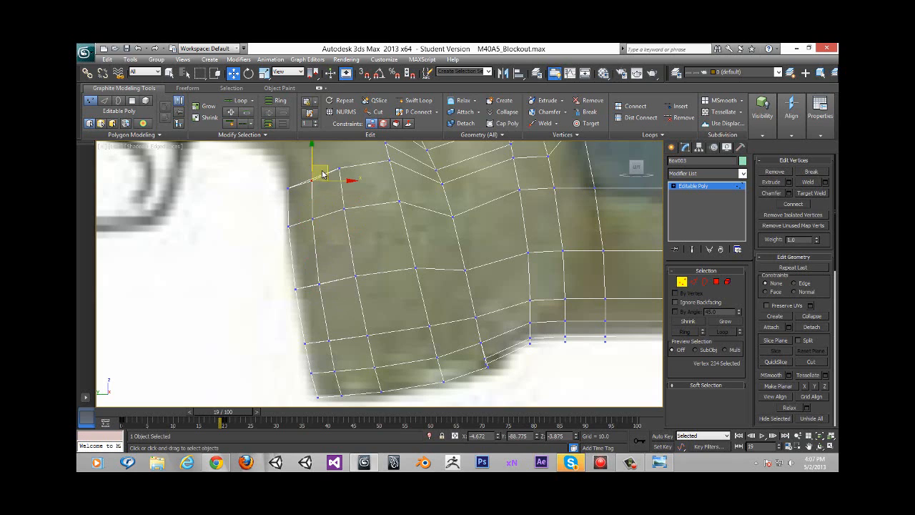
drag(323, 166, 322, 165)
middle_drag(430, 305, 375, 284)
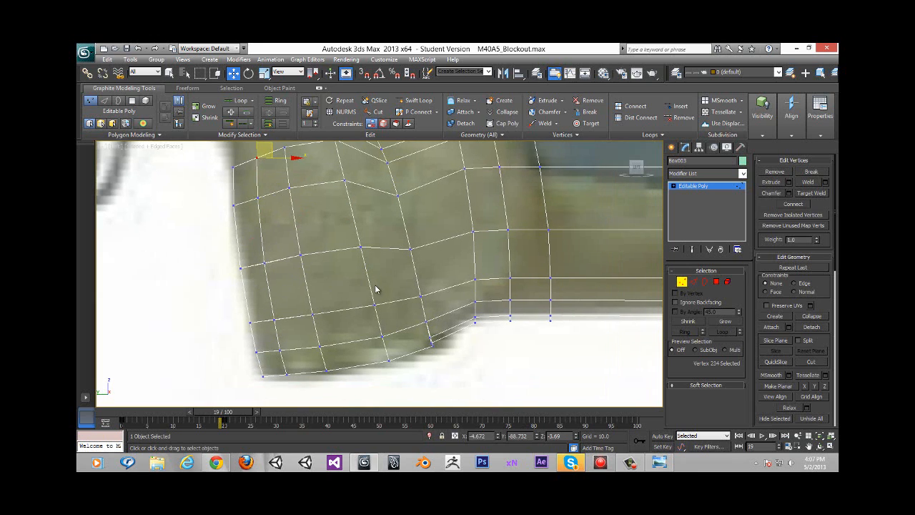
Set the timeline to frame 0 and move the five corner edges about 1.7 units inward in X and 0.5 units forward in Y
click(682, 282)
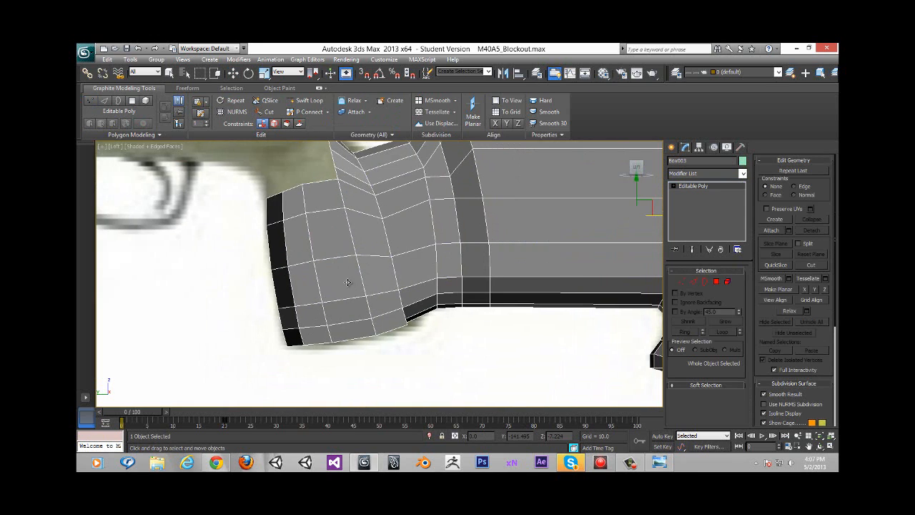
alt+middle_drag(347, 282, 329, 311)
key(2)
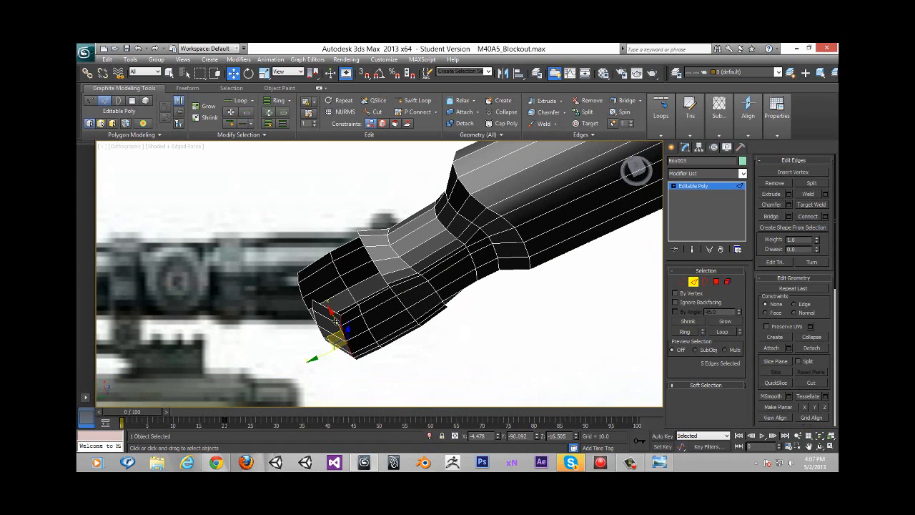
mouse_move(330, 310)
mouse_down()
mouse_move(317, 349)
mouse_move(328, 313)
mouse_up()
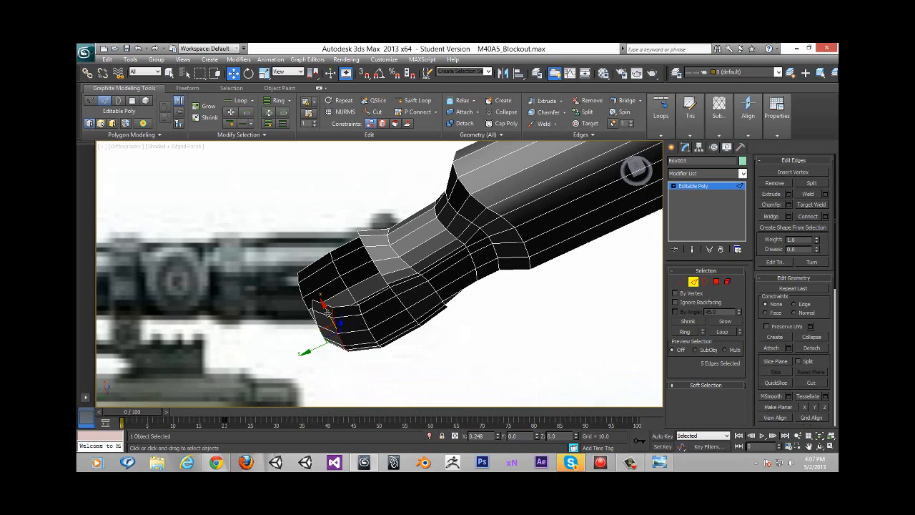
click(376, 341)
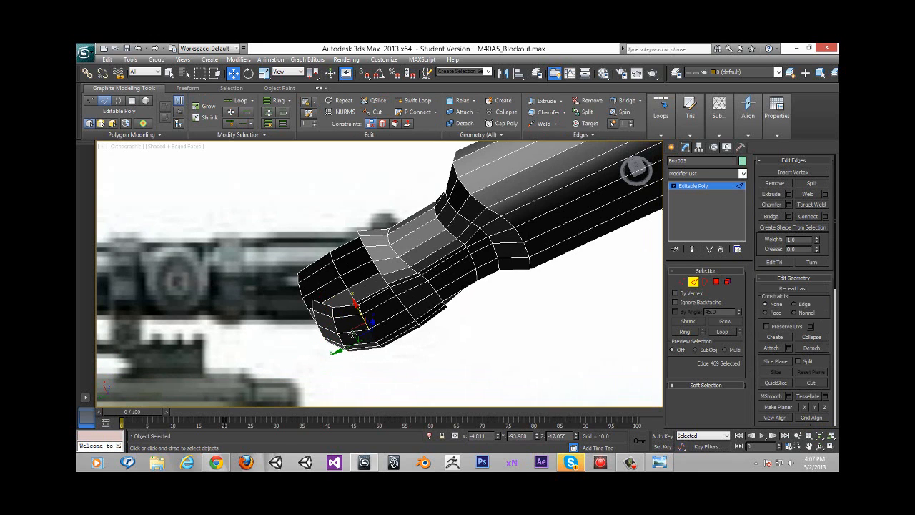
alt+middle_drag(377, 343, 357, 326)
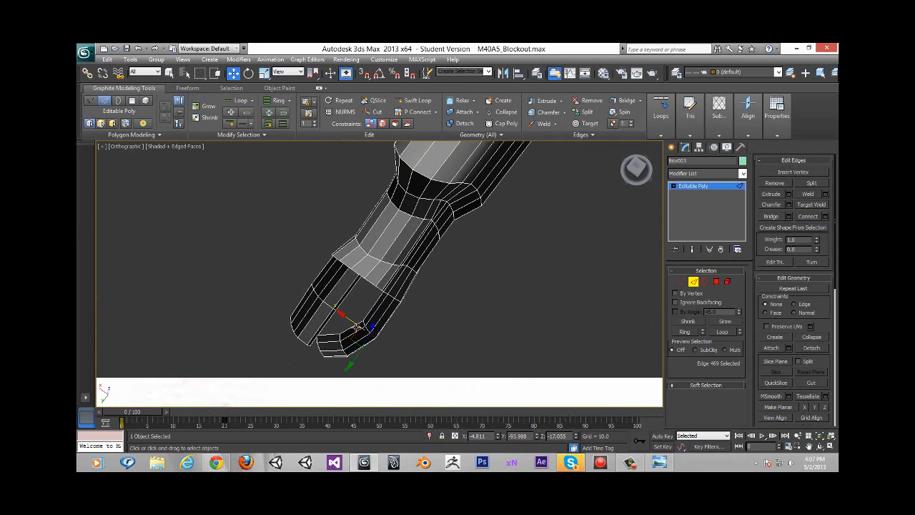
alt+middle_drag(401, 305, 408, 307)
click(420, 346)
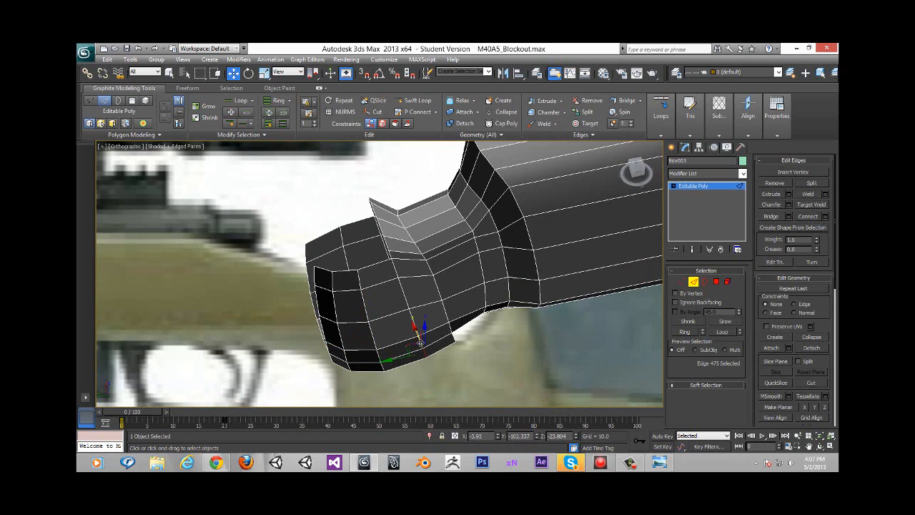
double_click(420, 344)
alt+middle_drag(429, 346, 506, 354)
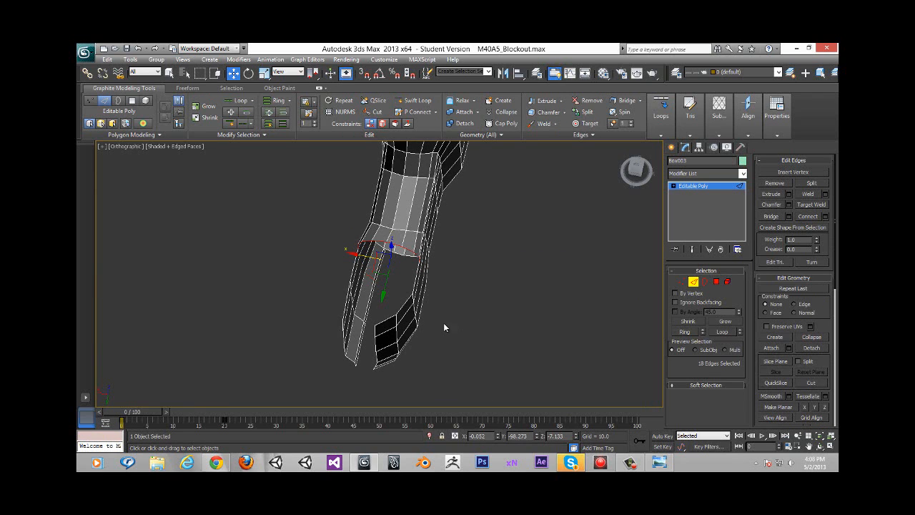
Select the 18 vertices of the curved strip at the grip's open front and move them about 1.6 units outward in X
click(684, 284)
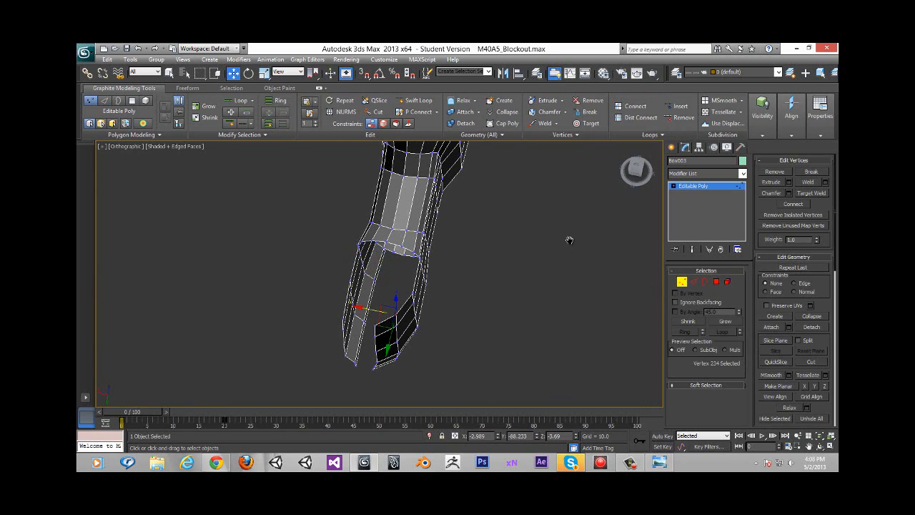
scroll(570, 267, down, 4)
alt+middle_drag(570, 267, 349, 355)
drag(419, 295, 387, 301)
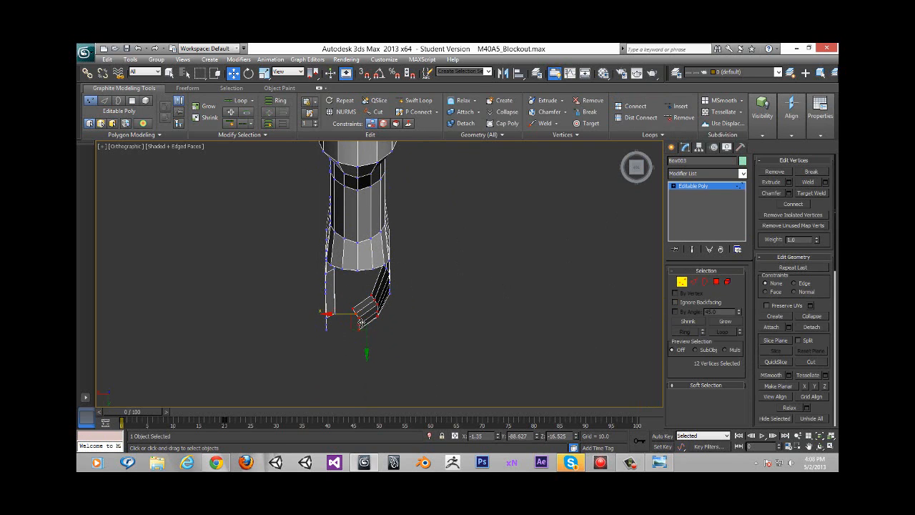
alt+middle_drag(376, 304, 368, 295)
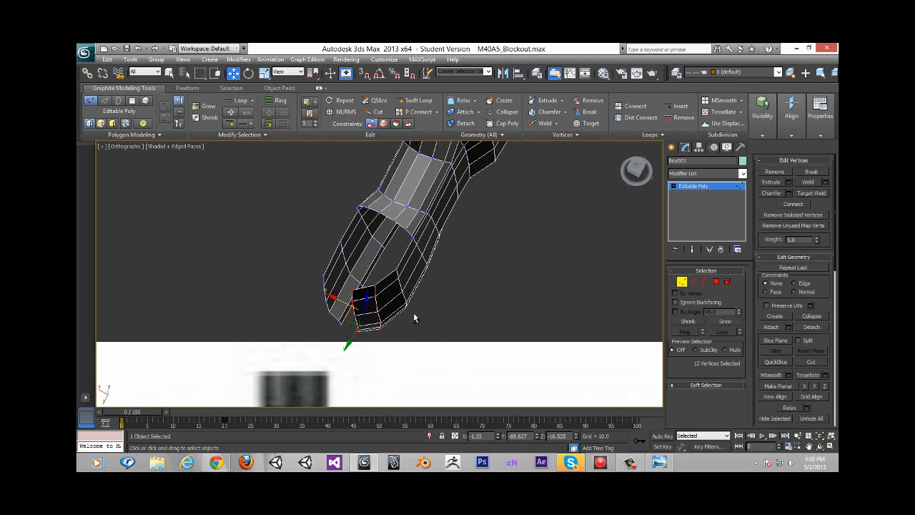
alt+middle_drag(413, 318, 457, 321)
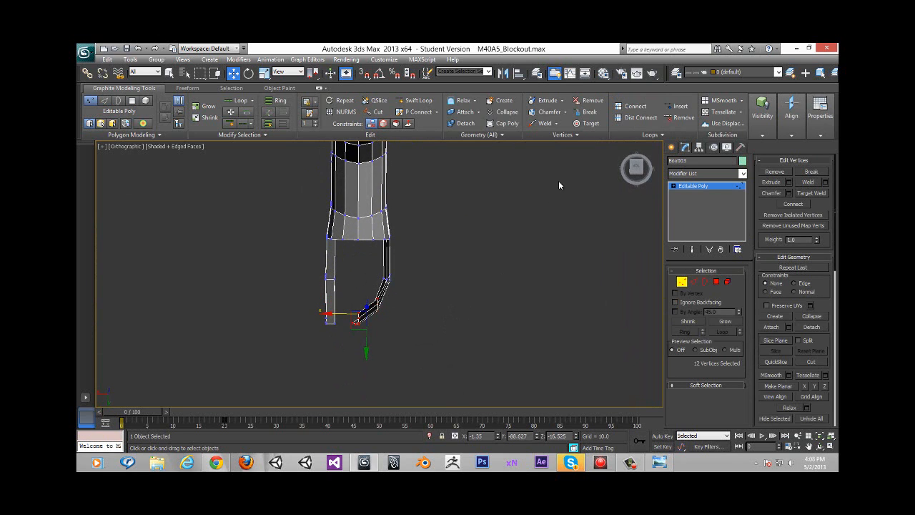
click(637, 165)
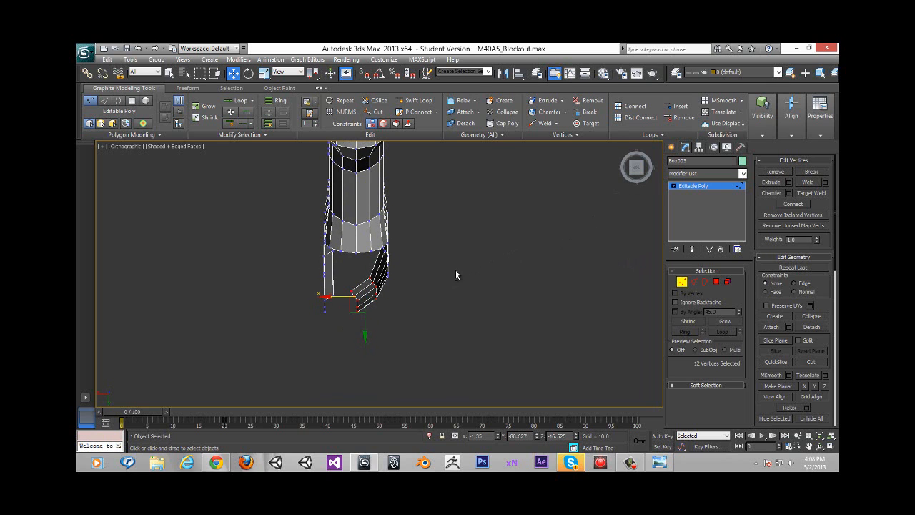
alt+middle_drag(455, 274, 416, 331)
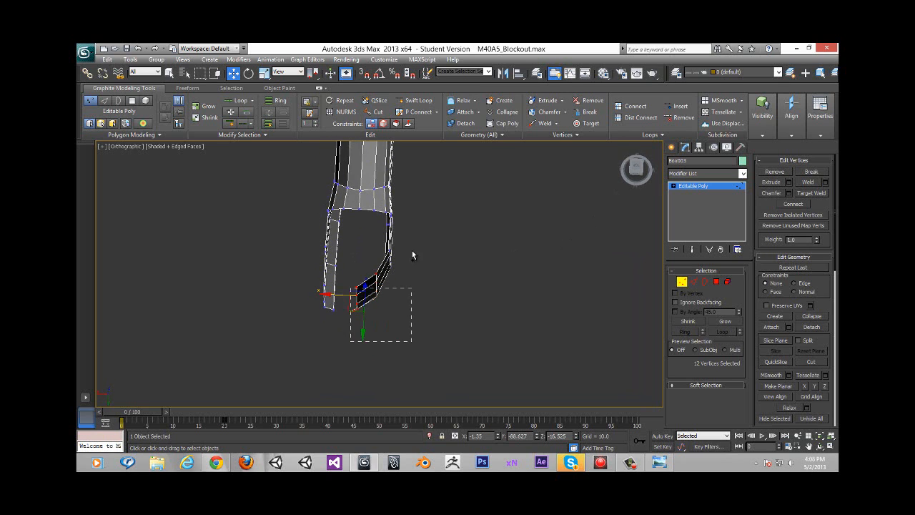
drag(412, 253, 413, 254)
alt+middle_drag(417, 276, 543, 198)
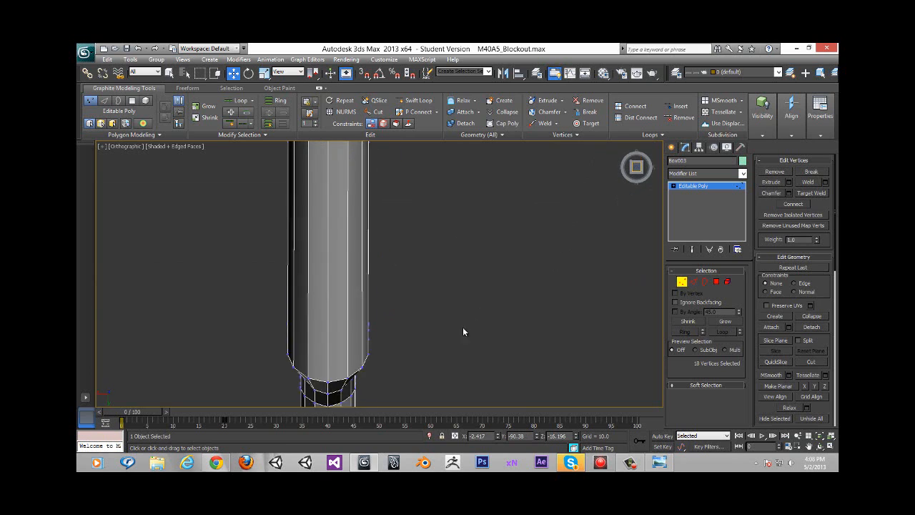
scroll(461, 315, down, 3)
middle_drag(450, 261, 445, 199)
middle_drag(446, 342, 444, 257)
scroll(400, 275, up, 4)
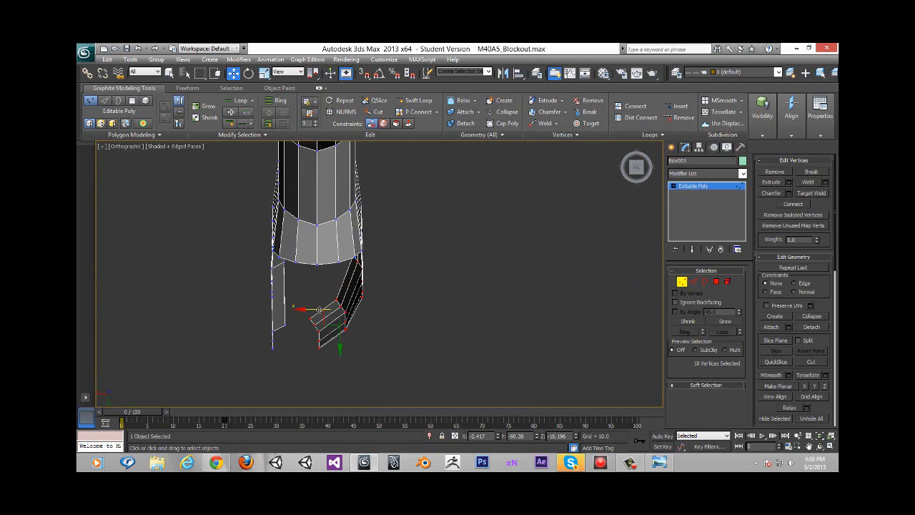
drag(320, 309, 323, 309)
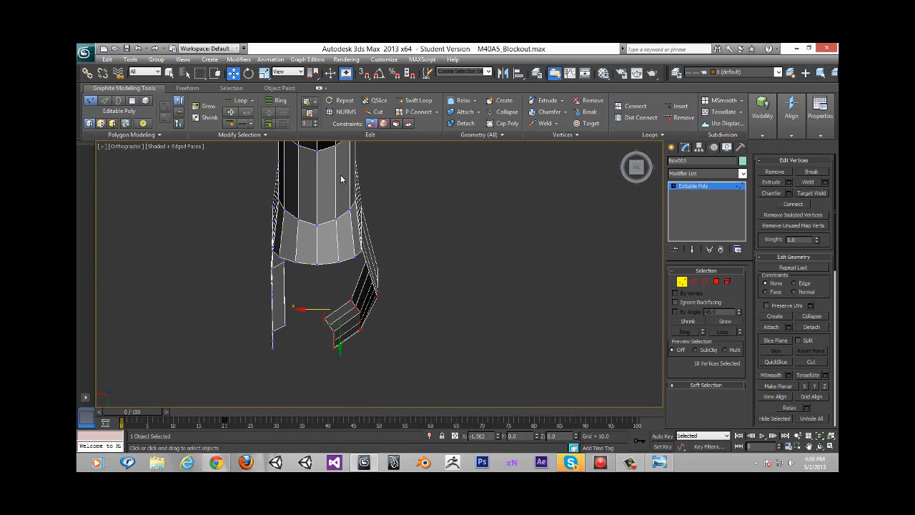
Insert an edge loop with Swift Loop across the side faces between the grip and the front strip, and resume the Move tool
click(414, 100)
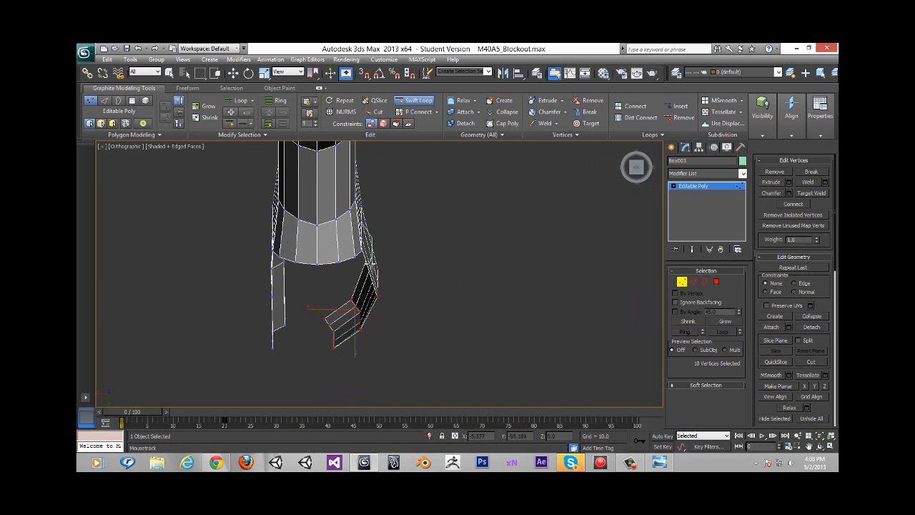
right_click(394, 267)
right_click(394, 266)
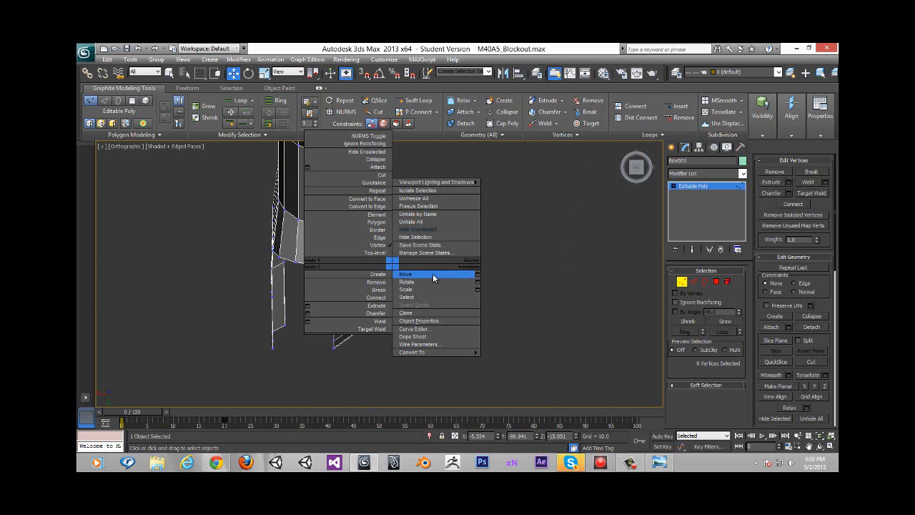
click(432, 274)
Select the five-edge column at the strip's side bend, just ahead of the new loop, and move it about 0.1 units inward in X
alt+middle_drag(426, 265, 411, 251)
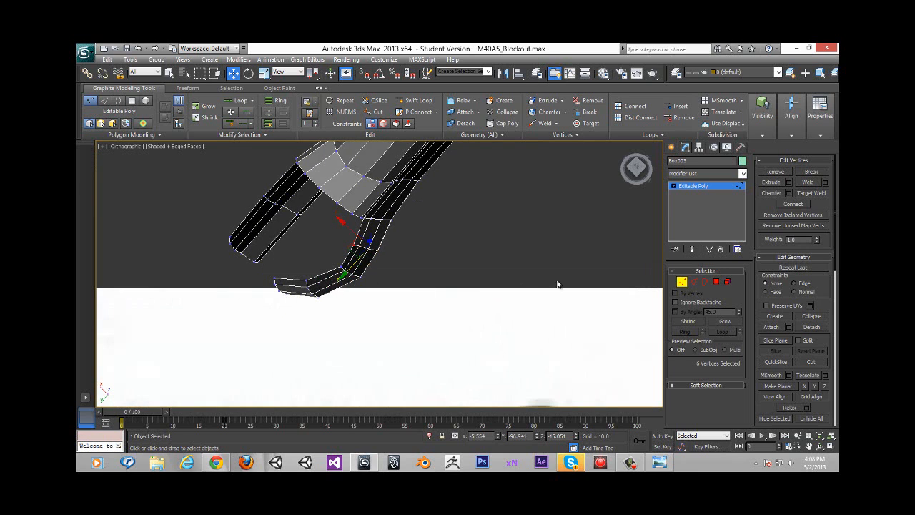
ctrl+click(693, 281)
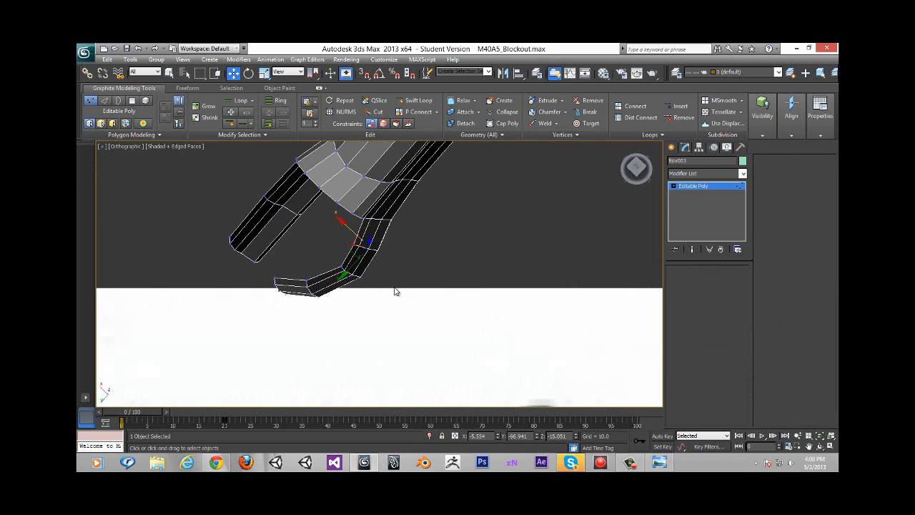
click(352, 275)
double_click(356, 279)
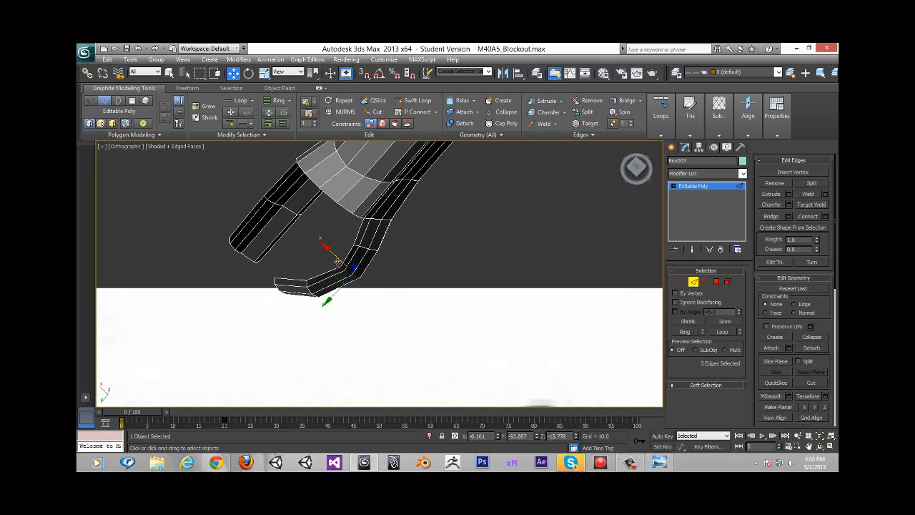
alt+middle_drag(397, 263, 371, 260)
drag(324, 264, 325, 265)
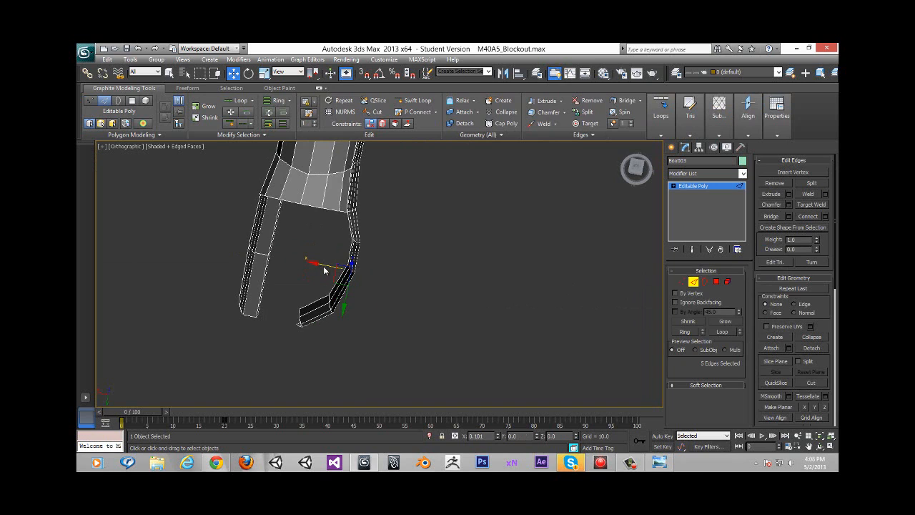
Select the five edges at the strip's front corner and move them about 0.6 units outward in X and 1.6 units backward in Y
click(331, 306)
click(331, 306)
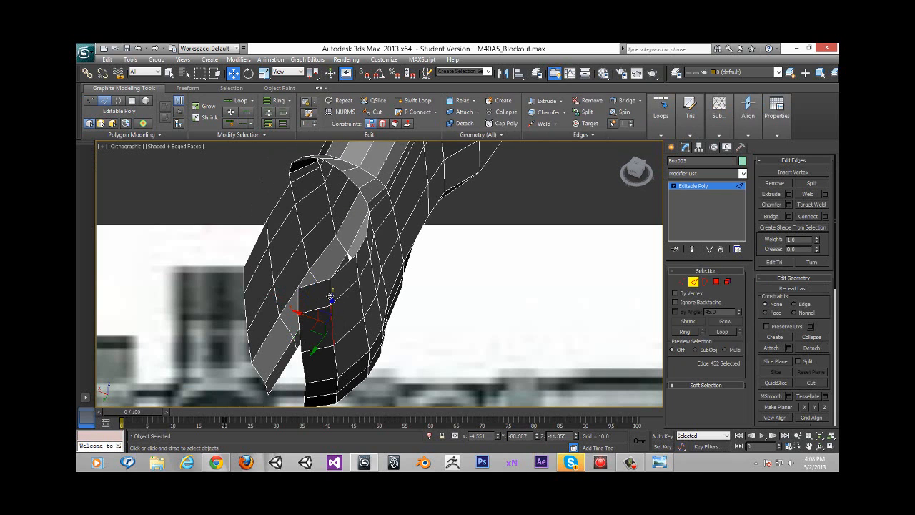
scroll(348, 297, down, 6)
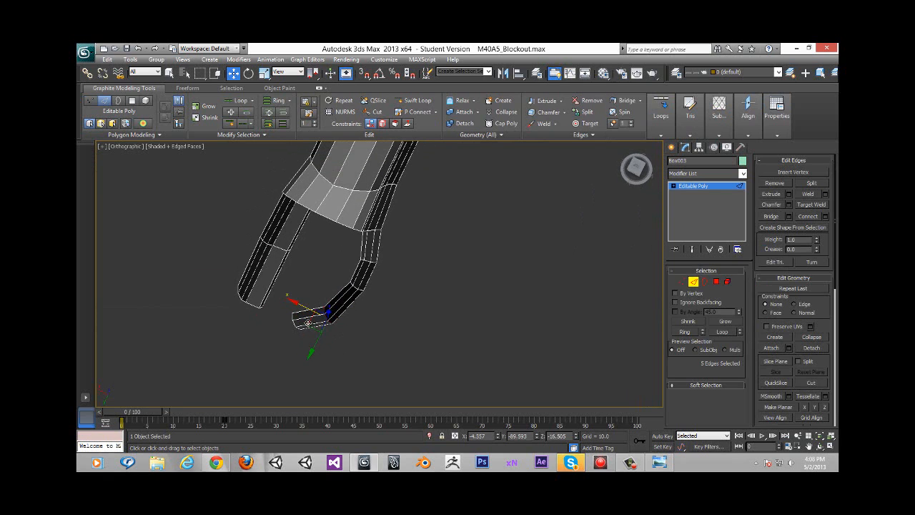
drag(317, 322, 318, 312)
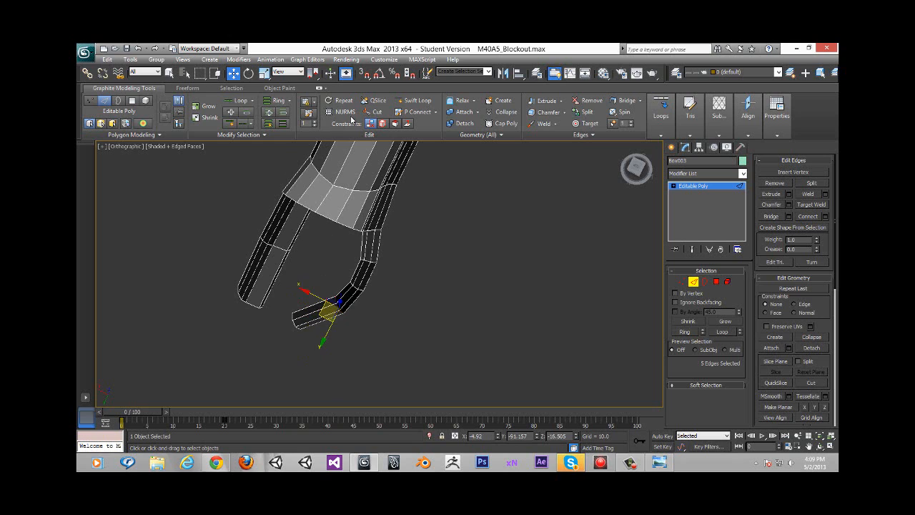
Insert an edge loop with Swift Loop across the front strip's end segment and select the loop's six vertices
click(413, 100)
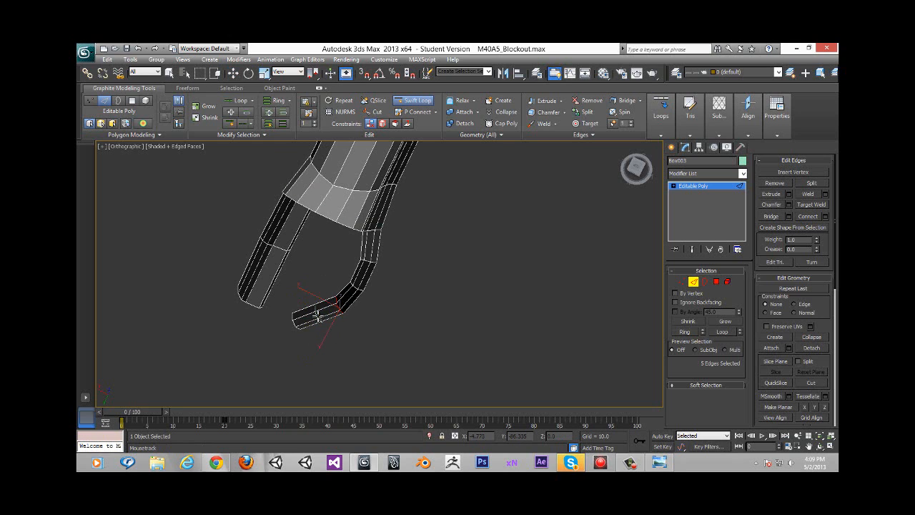
click(317, 315)
right_click(318, 314)
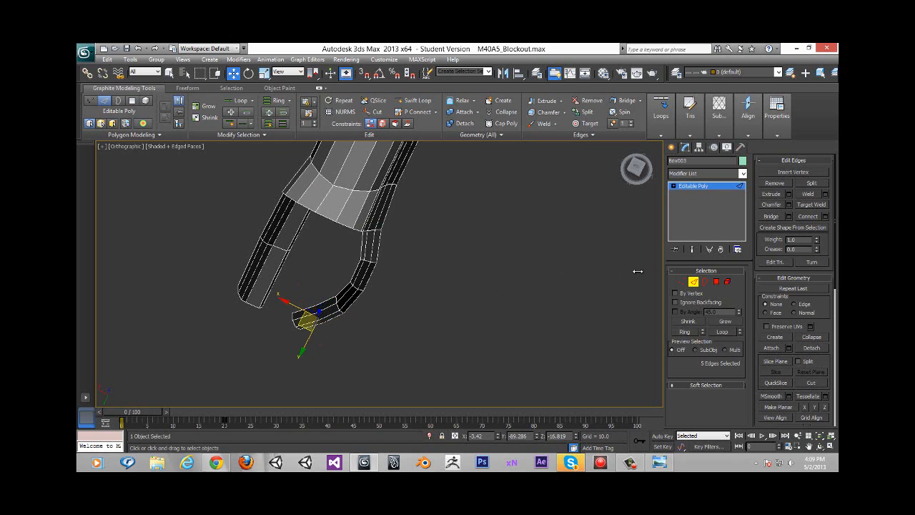
click(683, 281)
alt+middle_drag(315, 307, 307, 325)
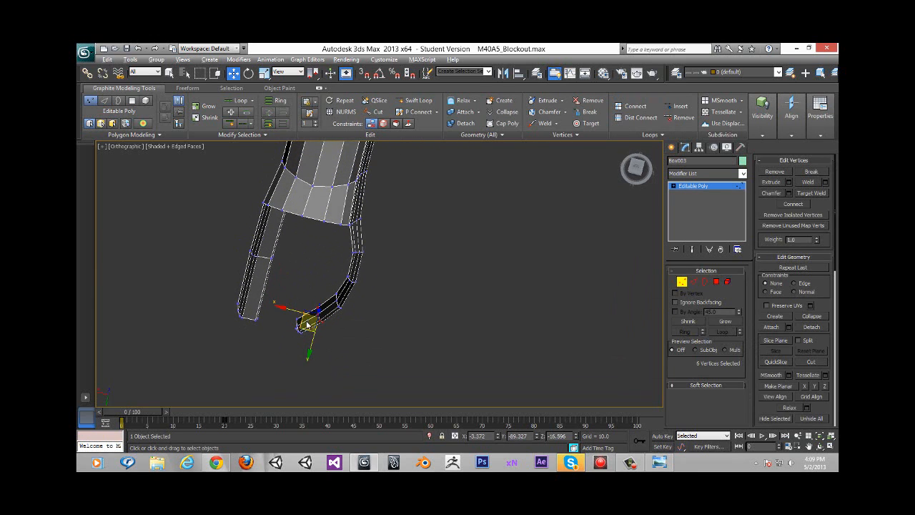
Move groups of vertices at the free end of the stock's curved grip section to refine its inward bend
drag(302, 327, 303, 307)
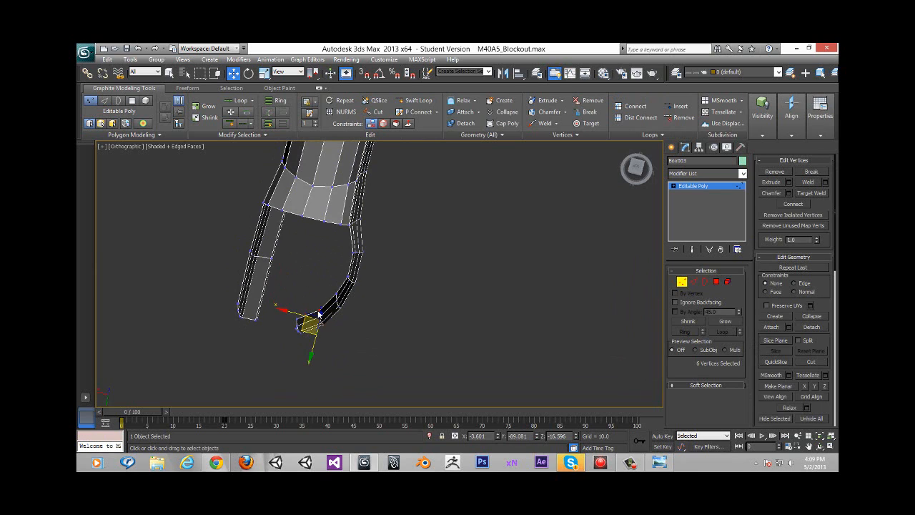
drag(337, 359, 358, 383)
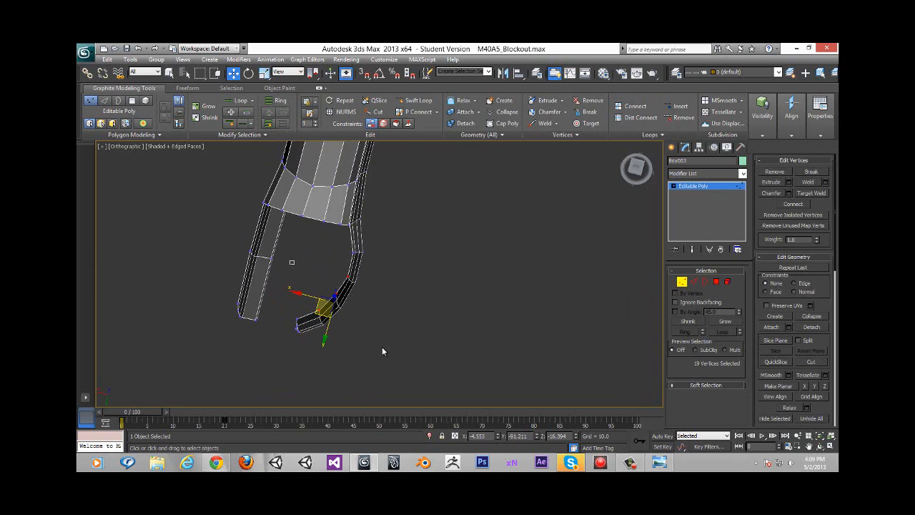
drag(451, 386, 451, 379)
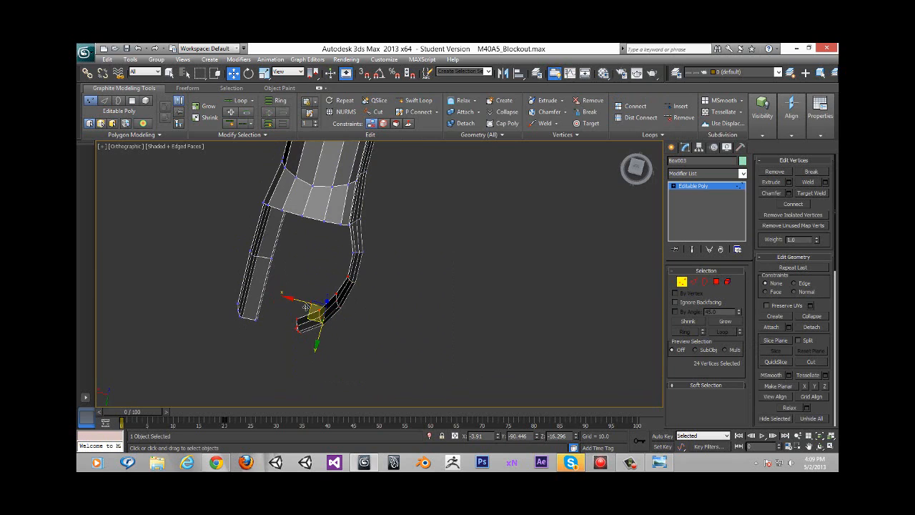
drag(305, 303, 307, 304)
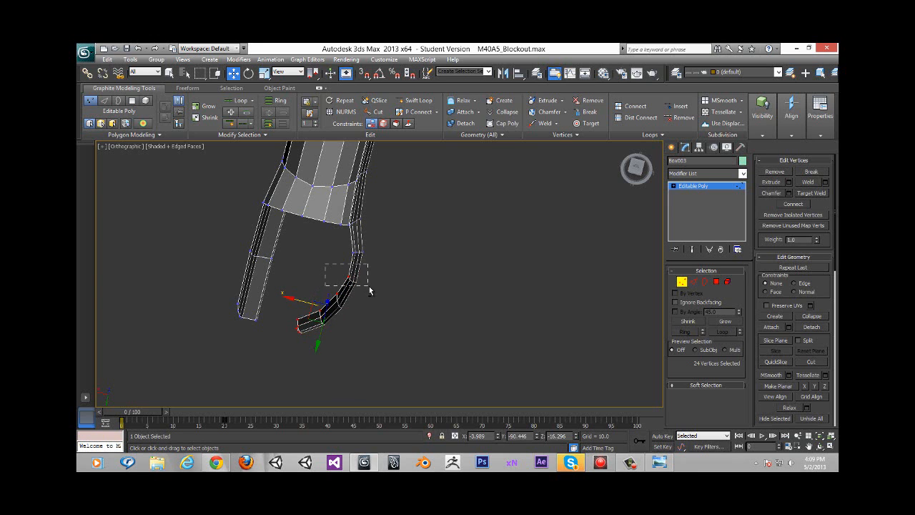
drag(369, 290, 369, 289)
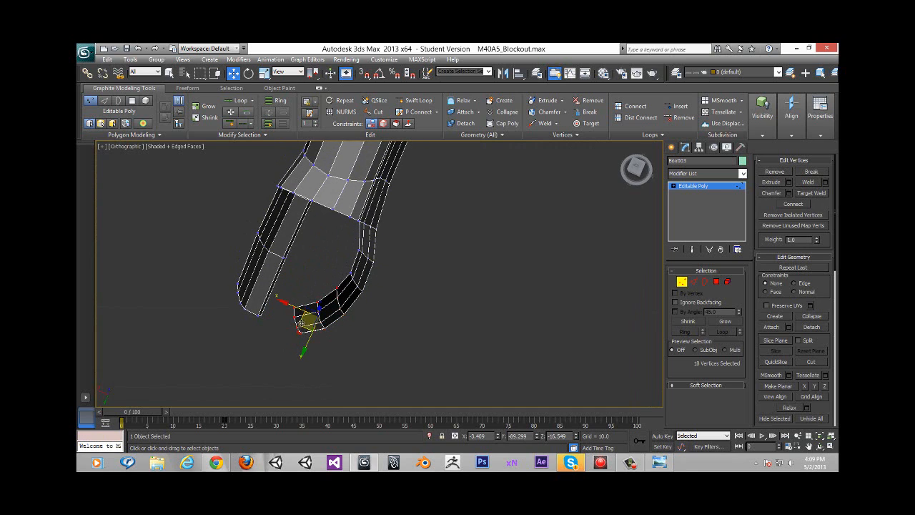
drag(302, 320, 304, 327)
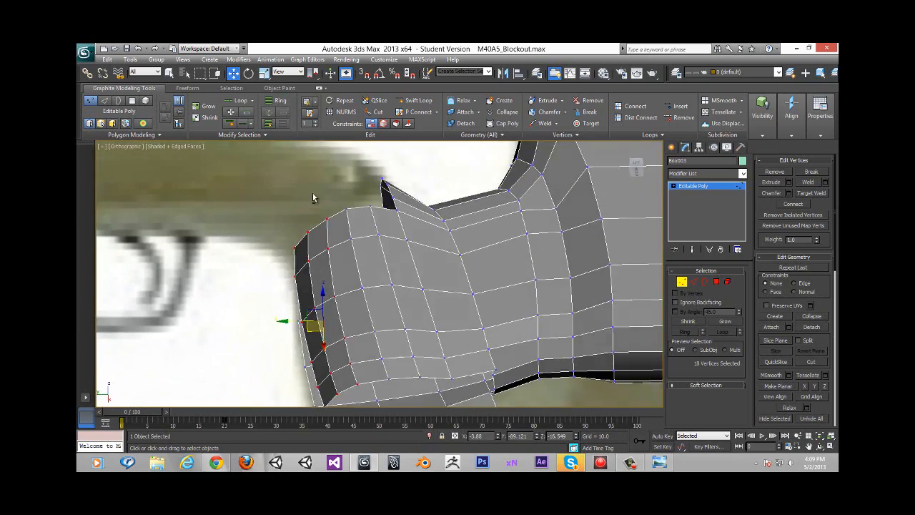
Examine the curved grip section from above and from the side against the rifle reference image
alt+middle_drag(312, 193, 382, 326)
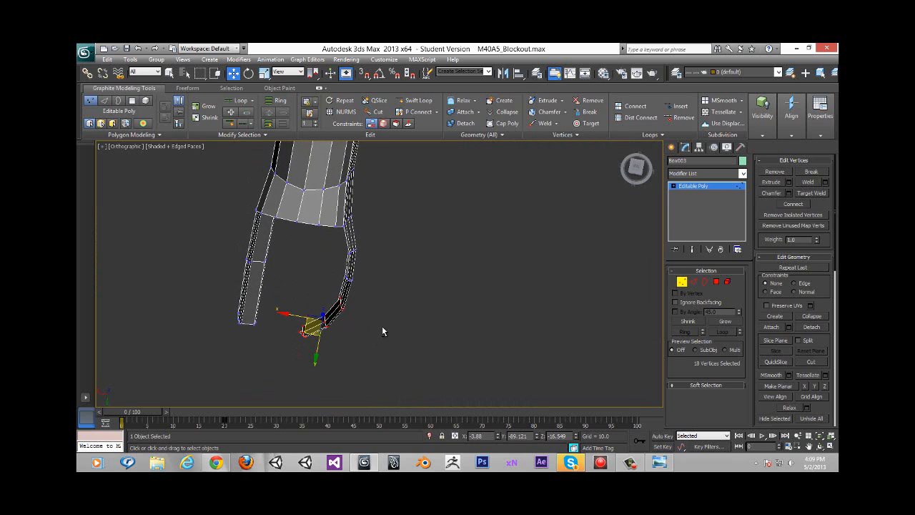
click(630, 182)
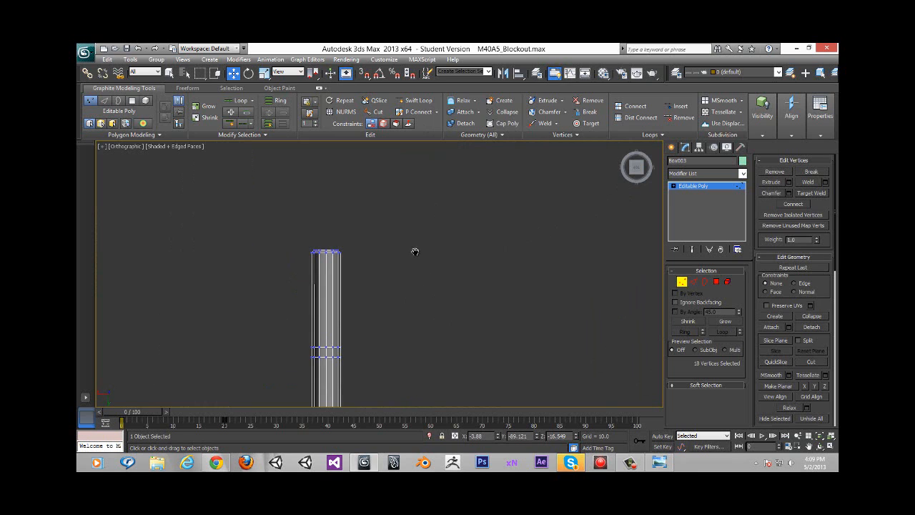
alt+middle_drag(415, 252, 401, 343)
scroll(418, 301, down, 3)
mouse_move(414, 312)
alt+middle_down()
mouse_move(408, 326)
mouse_move(405, 308)
alt+middle_up()
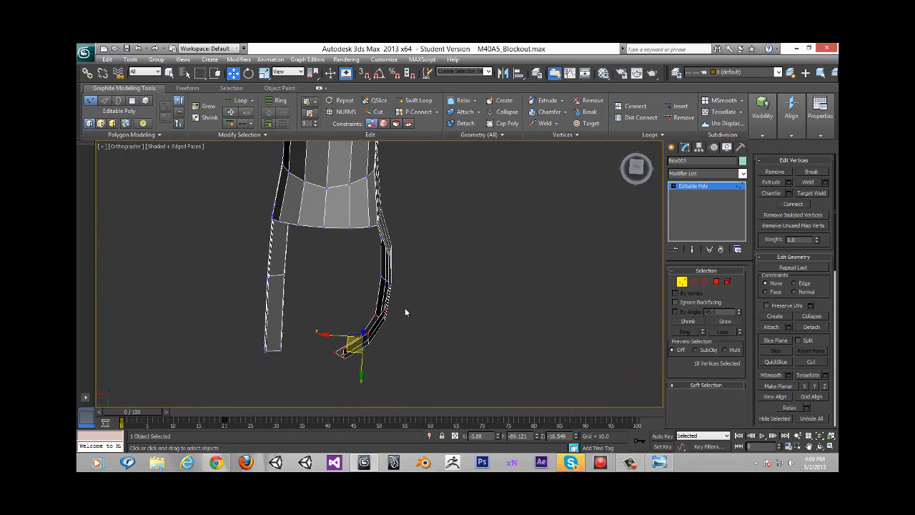
scroll(380, 269, up, 10)
alt+middle_drag(375, 224, 404, 253)
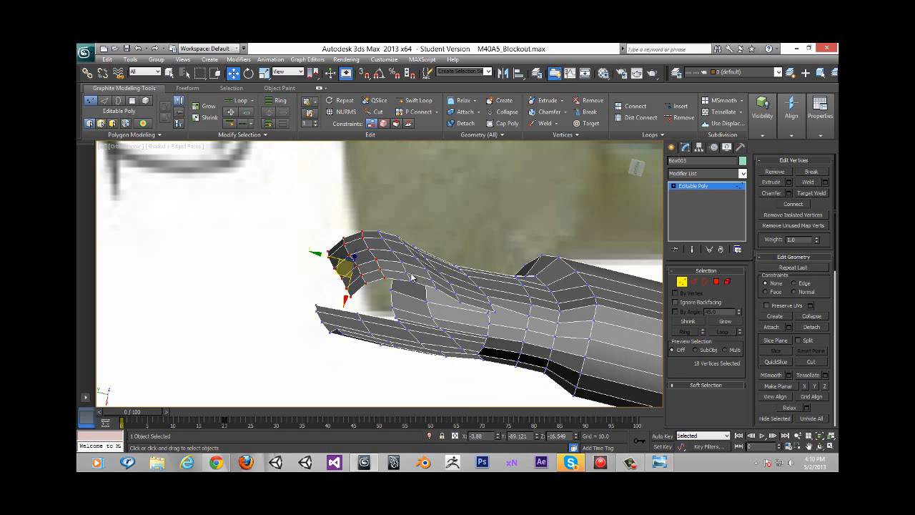
Select the six border edges along the underside of the curved grip section and extend them into a new strip of polygons
click(692, 282)
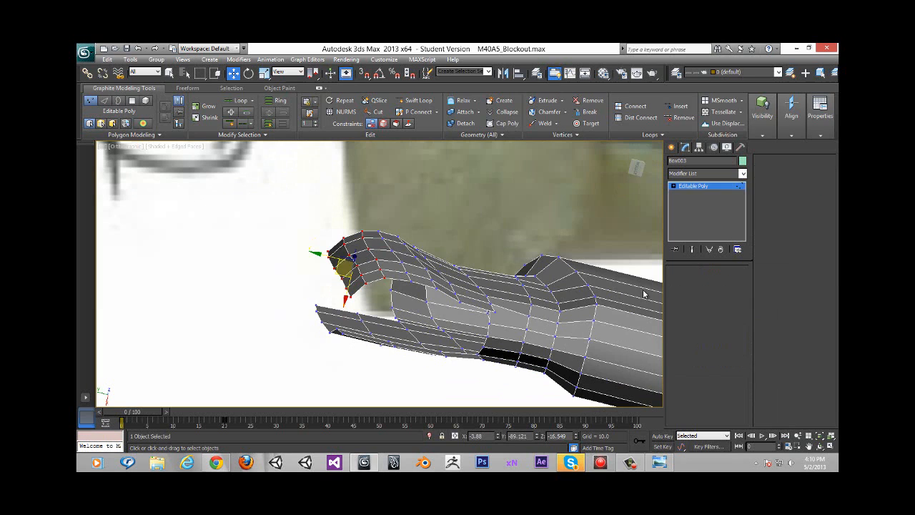
click(381, 281)
double_click(413, 281)
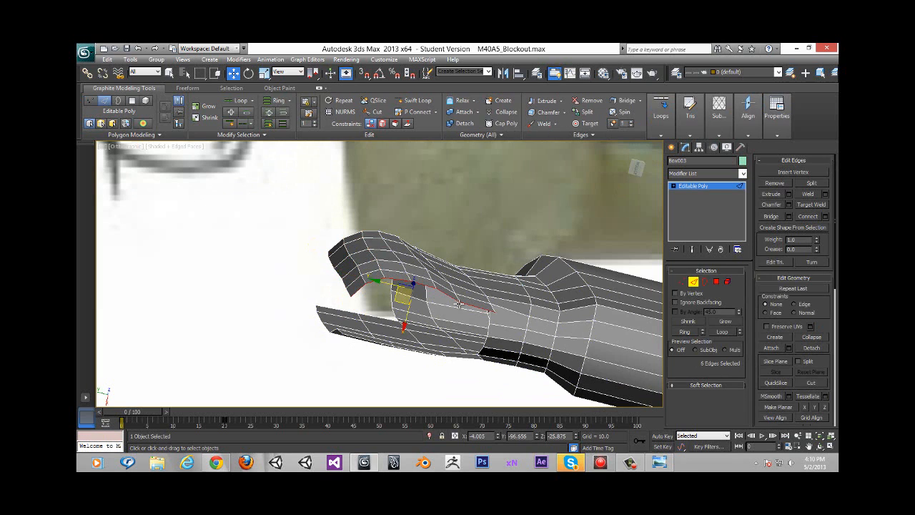
alt+middle_drag(458, 305, 415, 295)
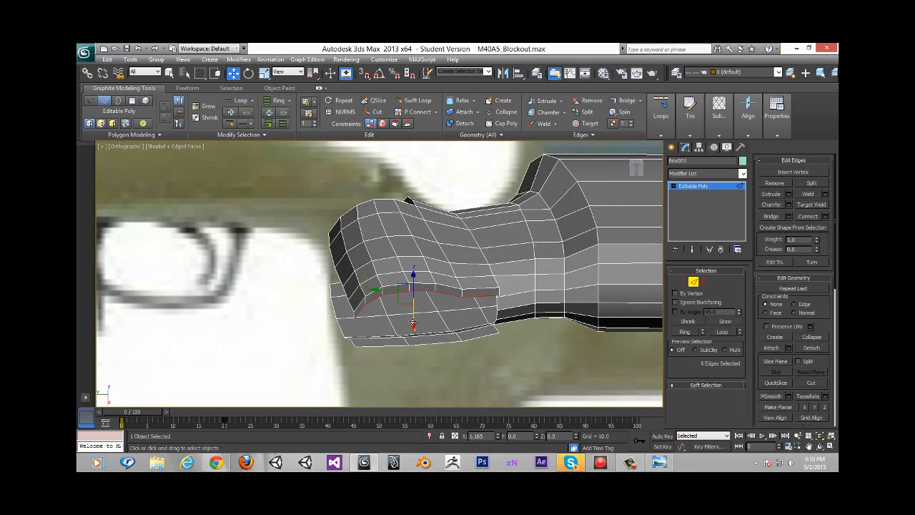
drag(413, 324, 414, 340)
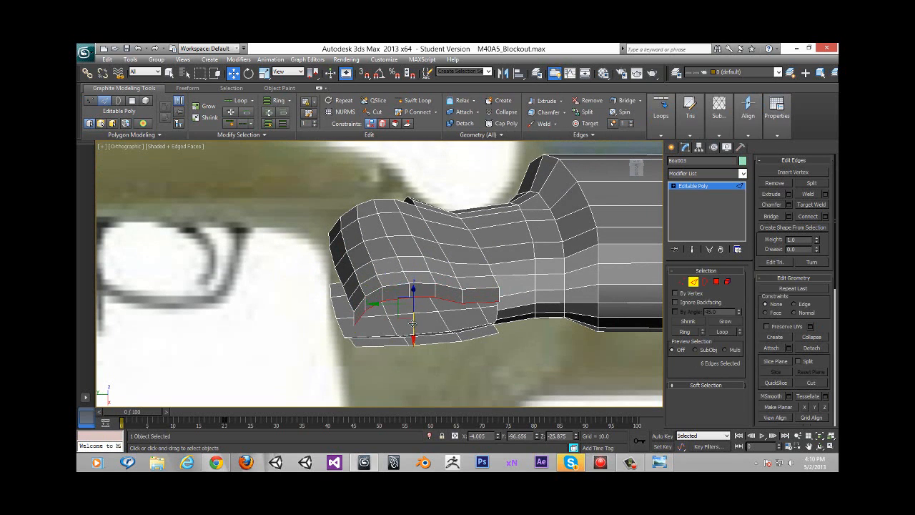
Make the extended edges planar along X, place them at X 0, and leave edge editing
click(805, 407)
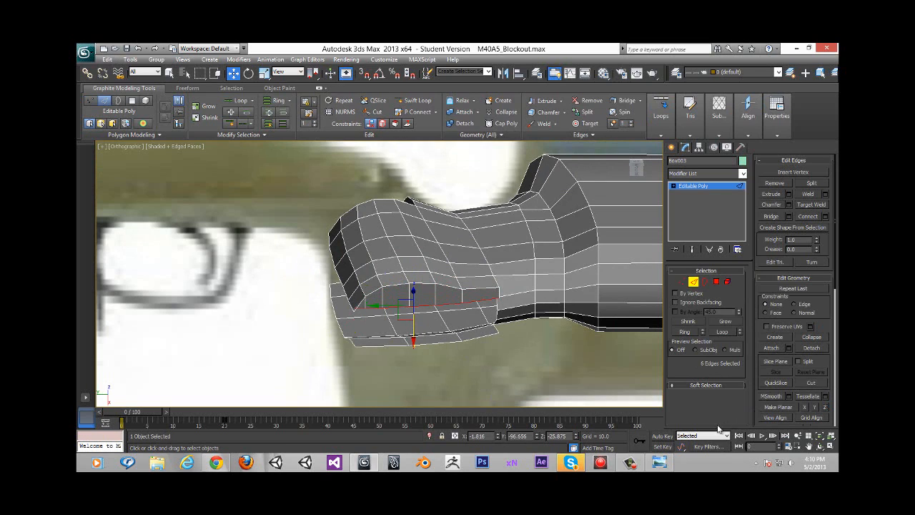
right_click(498, 438)
click(693, 281)
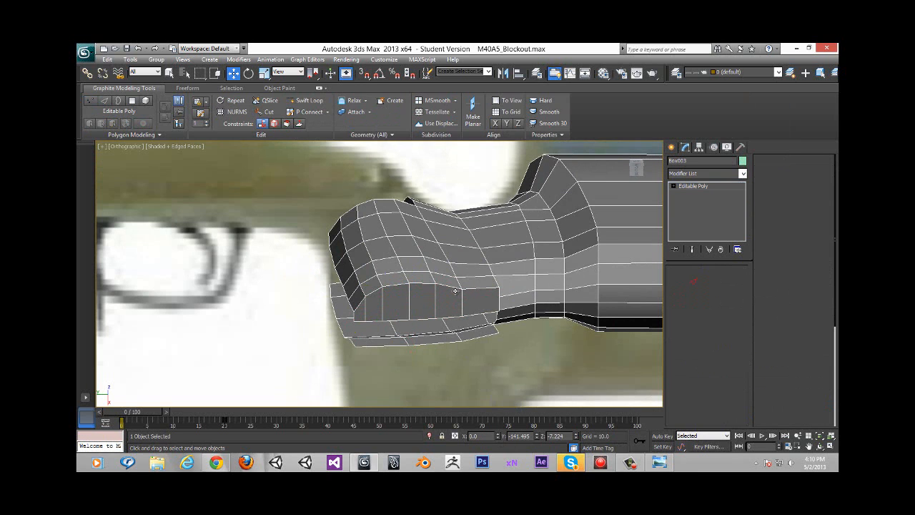
Delete the polygons of the stock's half opposite the curved grip, leaving one side of the centre line, and leave polygon editing
scroll(507, 290, up, 5)
middle_drag(557, 244, 499, 286)
scroll(449, 201, down, 3)
click(638, 168)
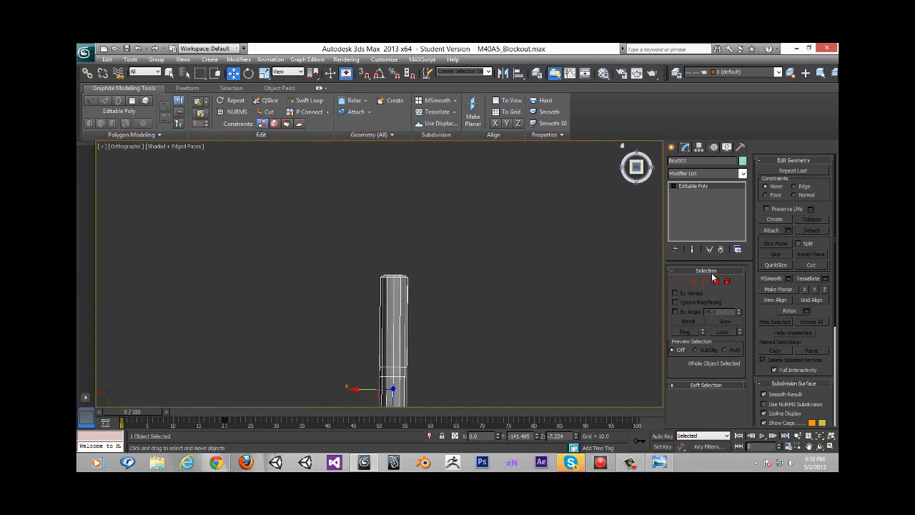
key(4)
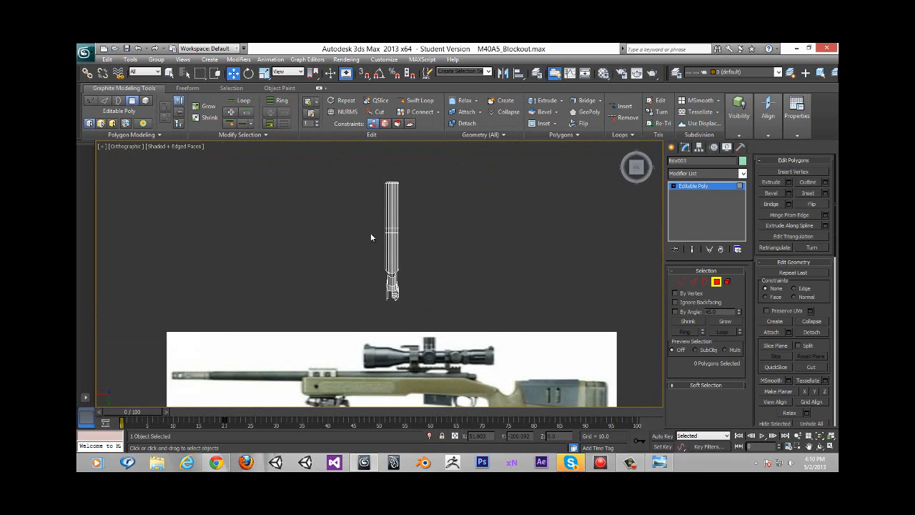
drag(334, 158, 390, 372)
scroll(390, 352, up, 5)
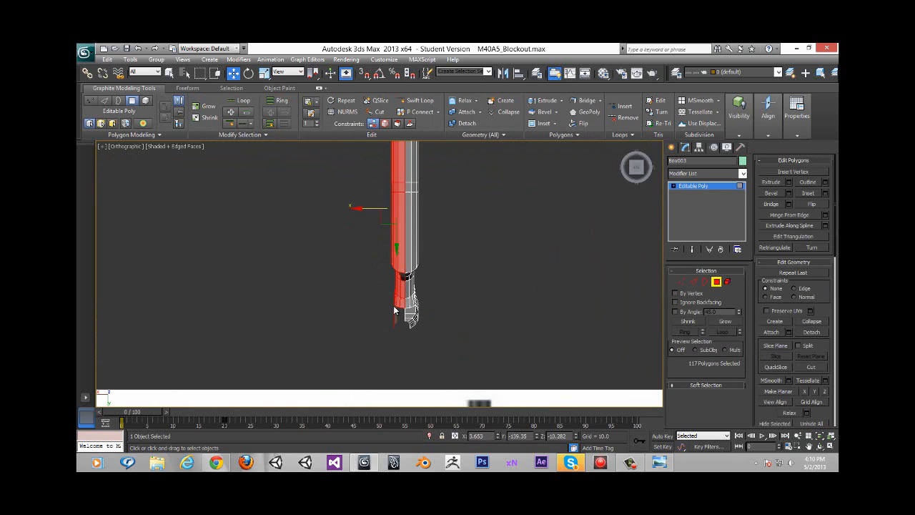
click(384, 291)
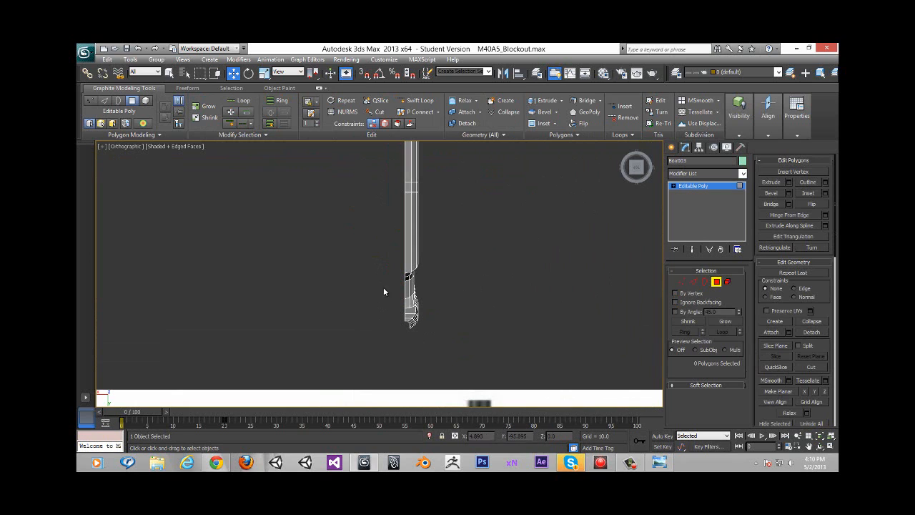
click(716, 280)
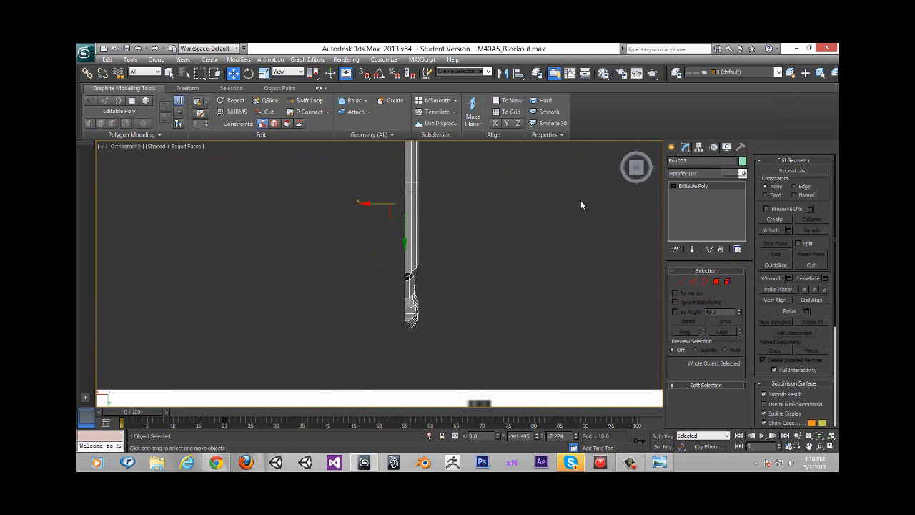
Examine the remaining half of the stock from the side against the reference image
alt+middle_drag(451, 243, 383, 306)
scroll(363, 219, up, 2)
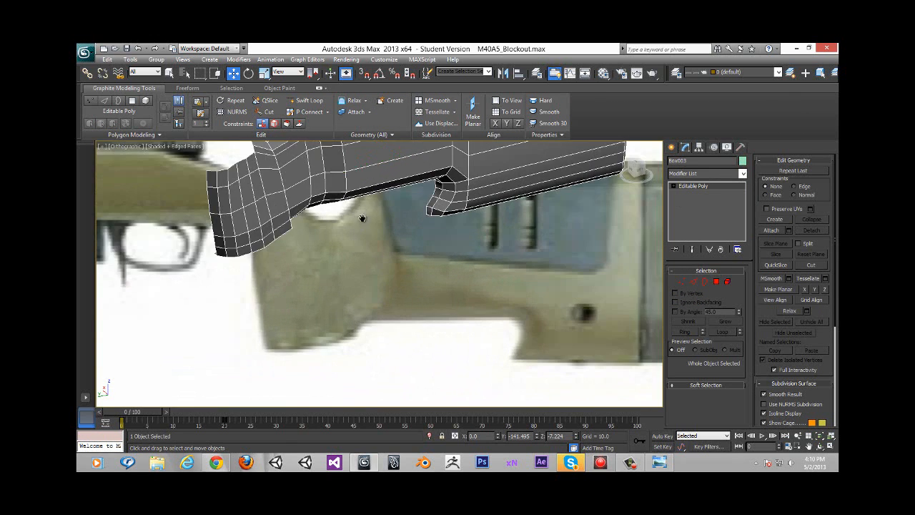
scroll(364, 219, down, 4)
middle_drag(373, 189, 374, 253)
scroll(384, 298, up, 2)
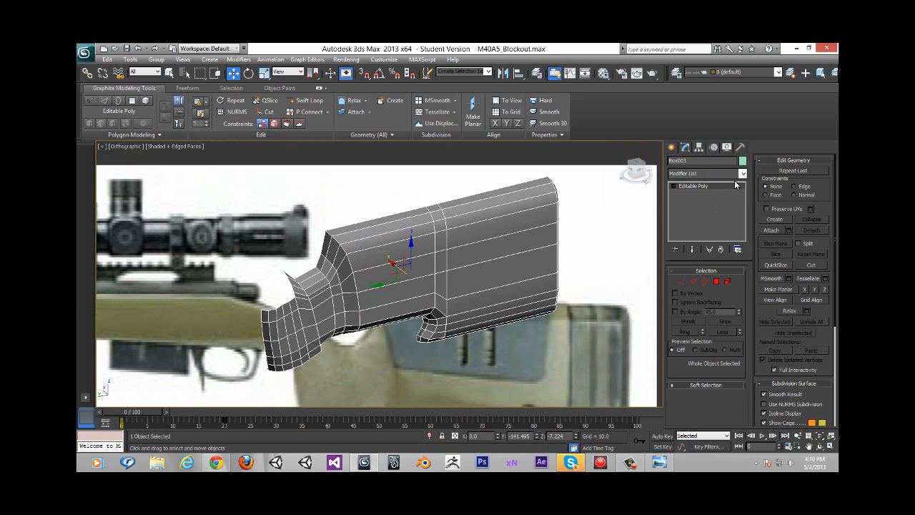
click(671, 148)
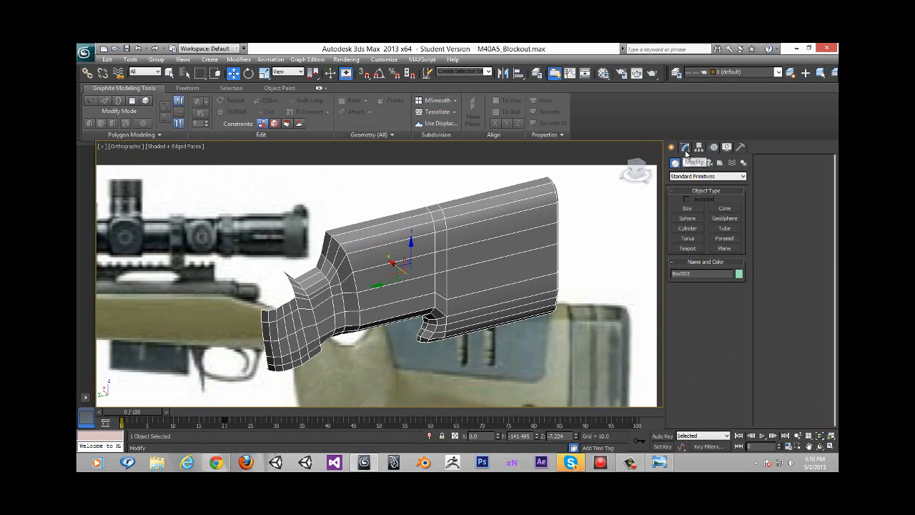
click(687, 151)
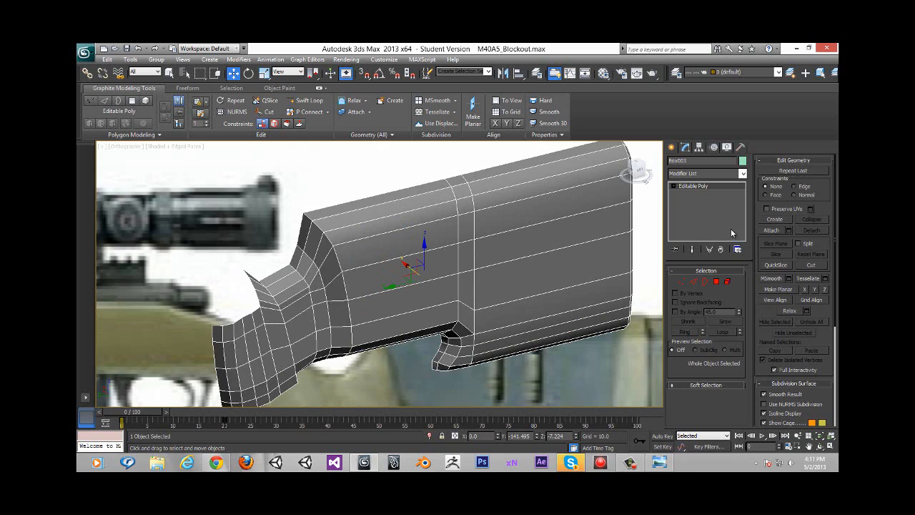
Try to add Symmetry to an empty button slot in the Selection Modifiers set and accept the modifier set configuration
click(738, 249)
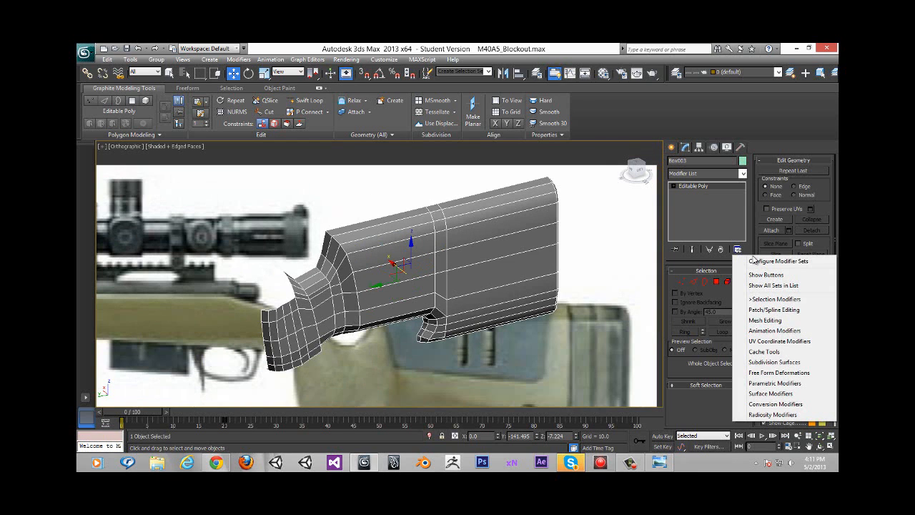
click(760, 261)
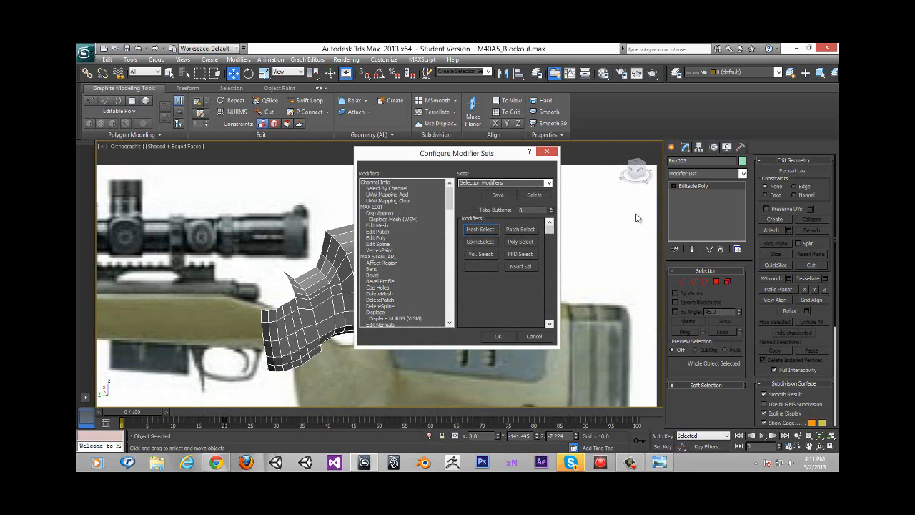
click(489, 267)
drag(451, 204, 454, 251)
click(628, 463)
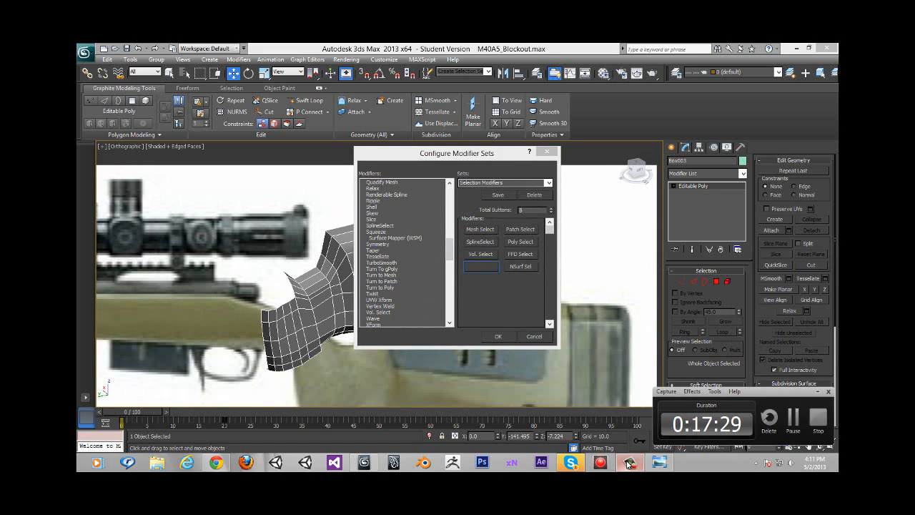
click(628, 463)
mouse_move(452, 252)
mouse_down()
mouse_move(453, 315)
mouse_move(469, 250)
mouse_up()
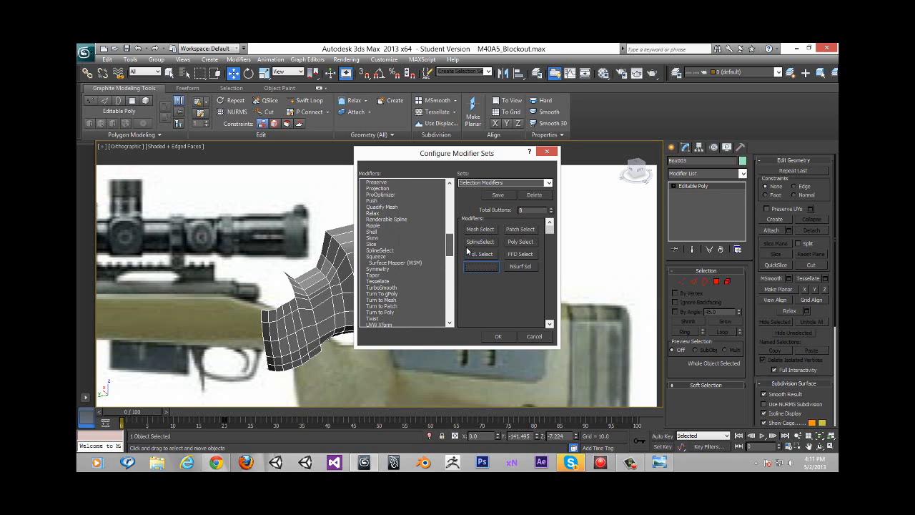
click(388, 269)
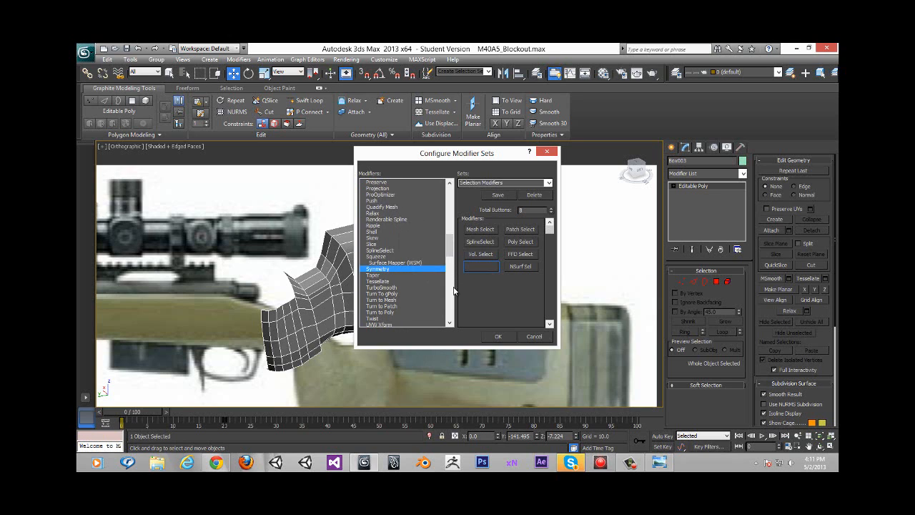
click(500, 336)
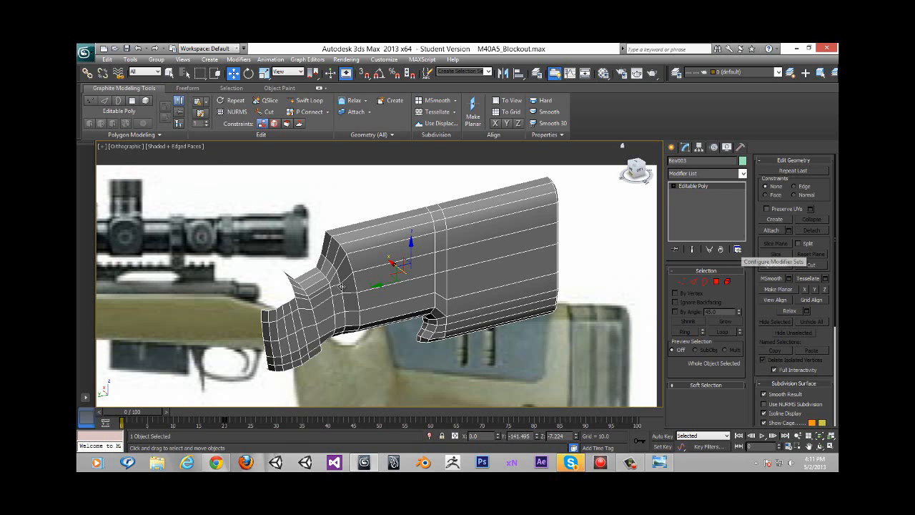
Apply a Symmetry modifier to the remaining half of the stock
middle_drag(342, 287, 396, 292)
scroll(341, 253, up, 3)
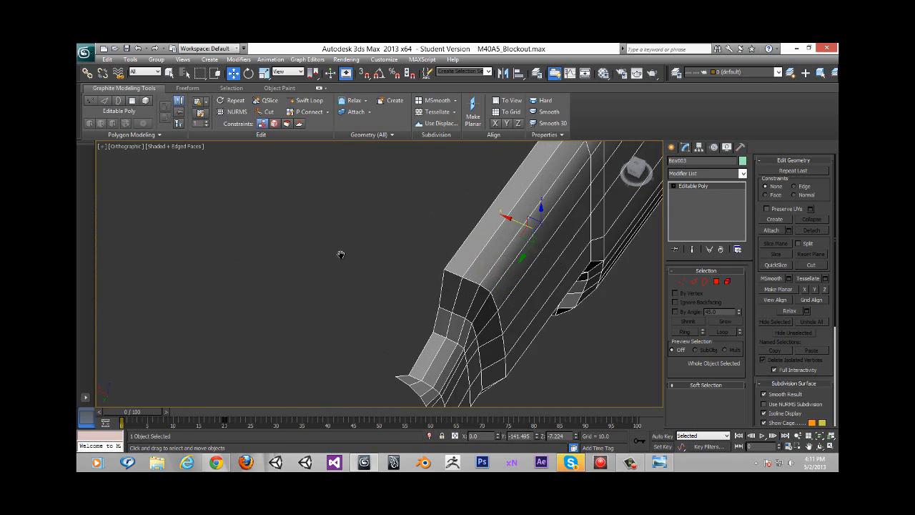
alt+middle_drag(341, 253, 353, 223)
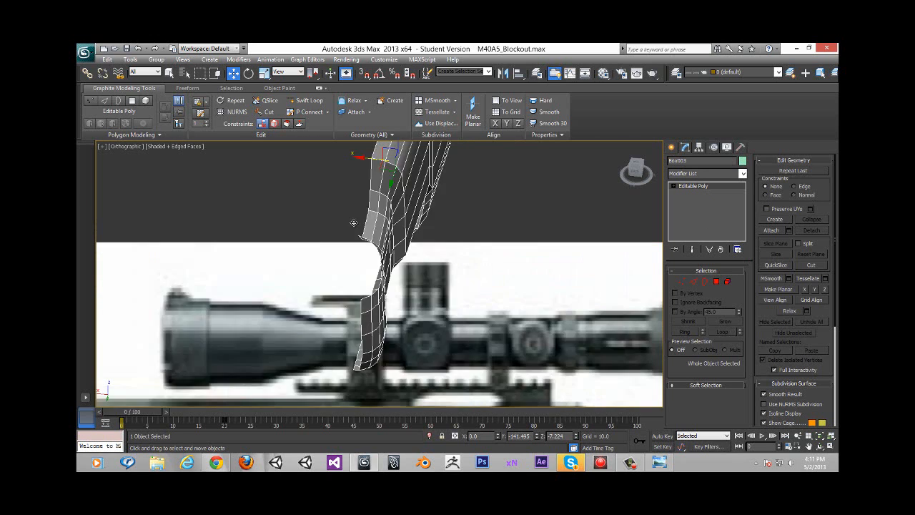
click(743, 174)
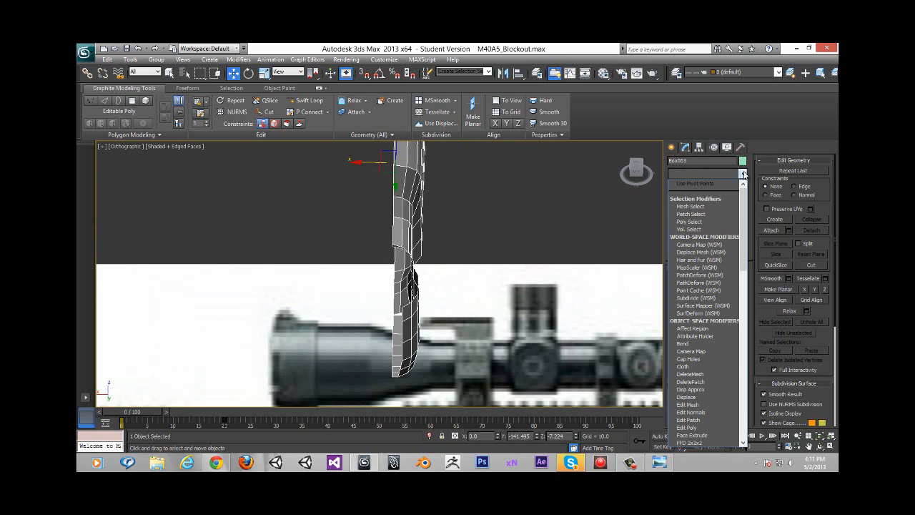
scroll(744, 175, down, 5)
click(693, 296)
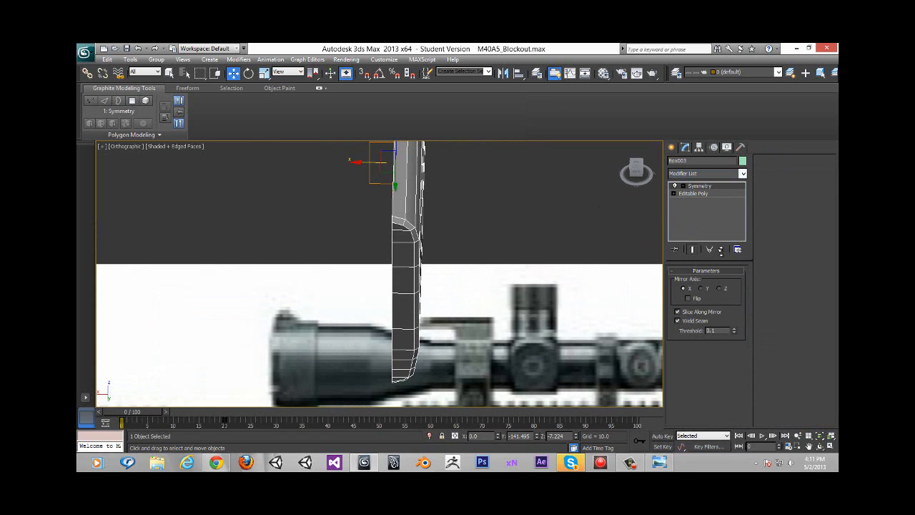
Set the Symmetry modifier's mirror axis to Z so the missing half of the stock is mirrored
click(719, 288)
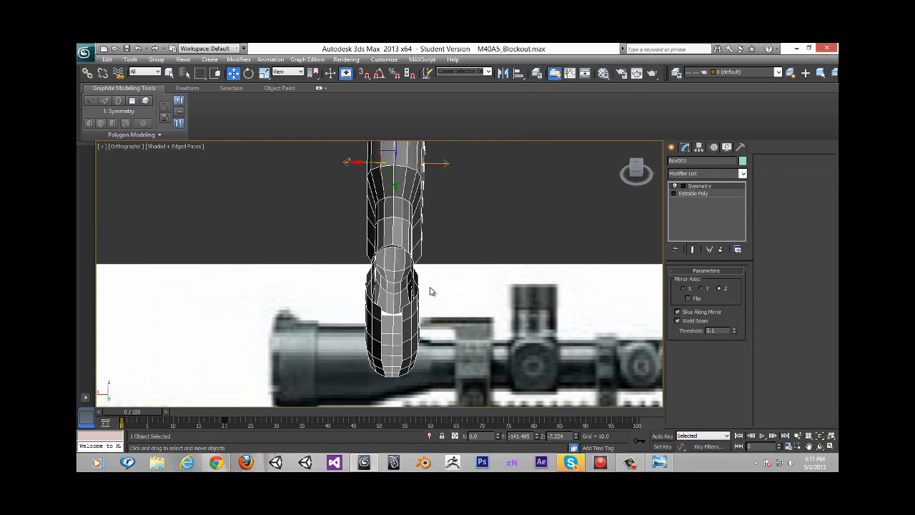
alt+middle_drag(431, 291, 550, 250)
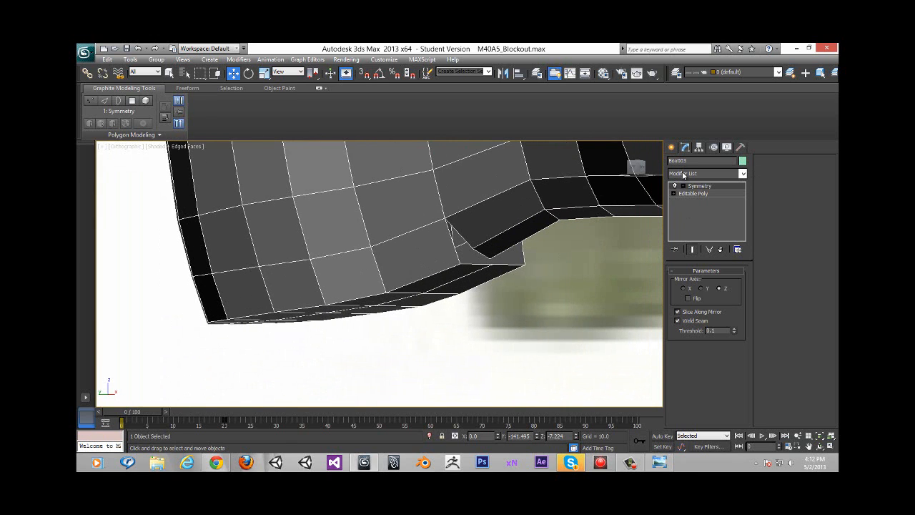
Go to vertex editing of the Editable Poly beneath Symmetry and turn off the Show Cage display
click(695, 193)
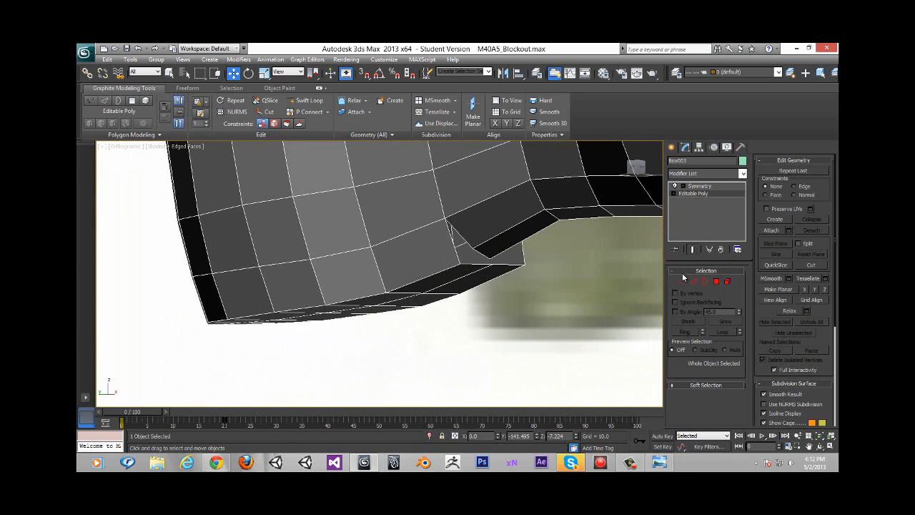
click(683, 280)
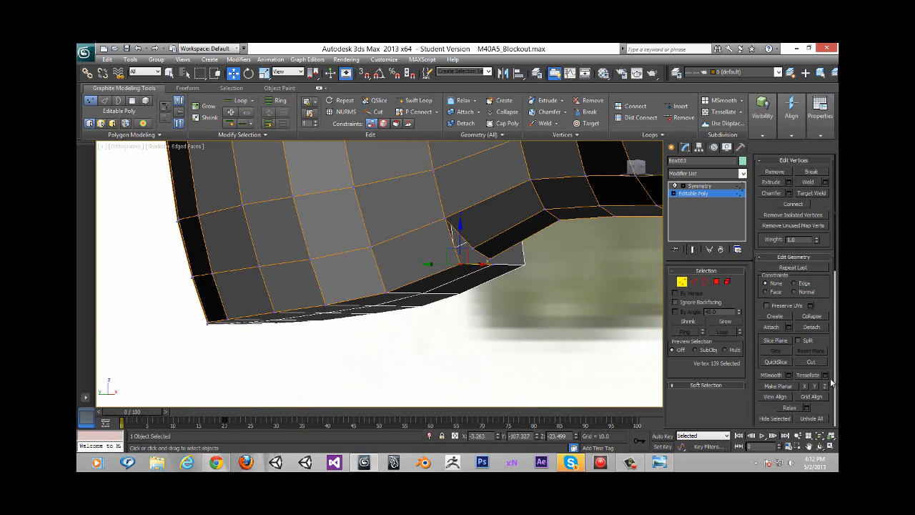
scroll(793, 286, down, 5)
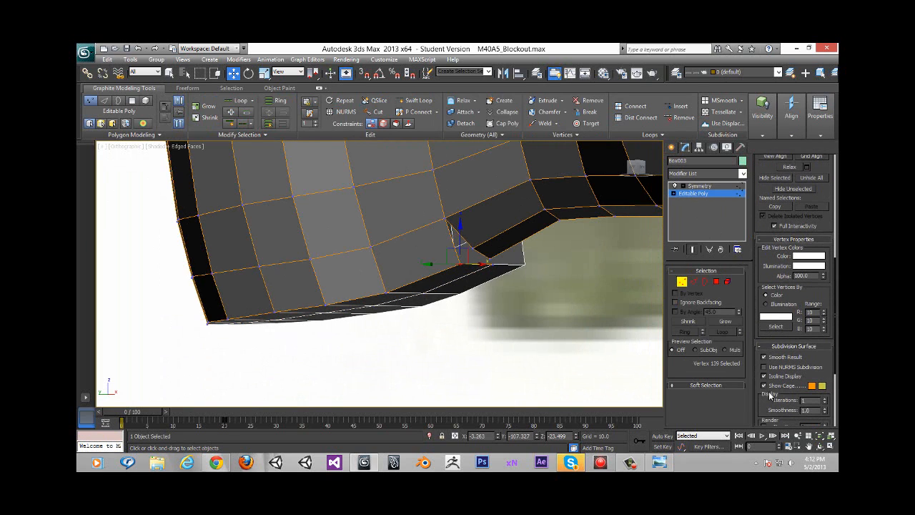
click(769, 385)
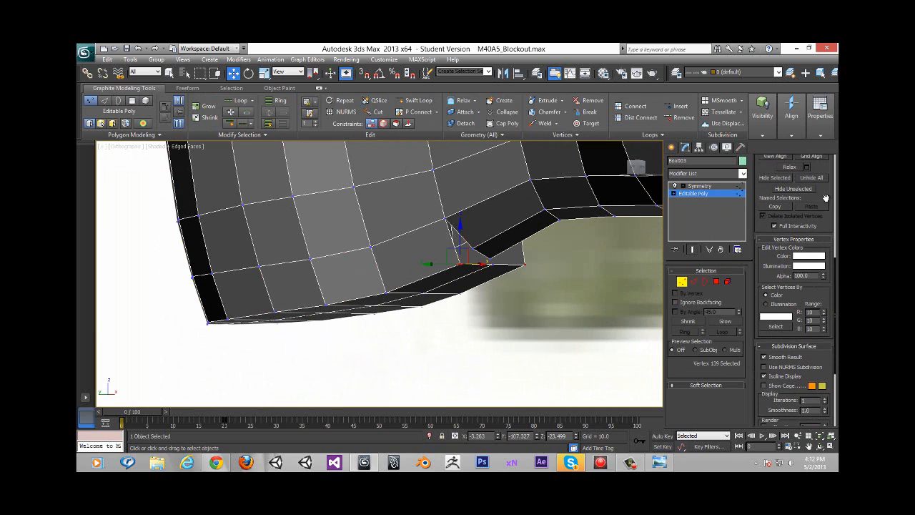
scroll(822, 400, up, 5)
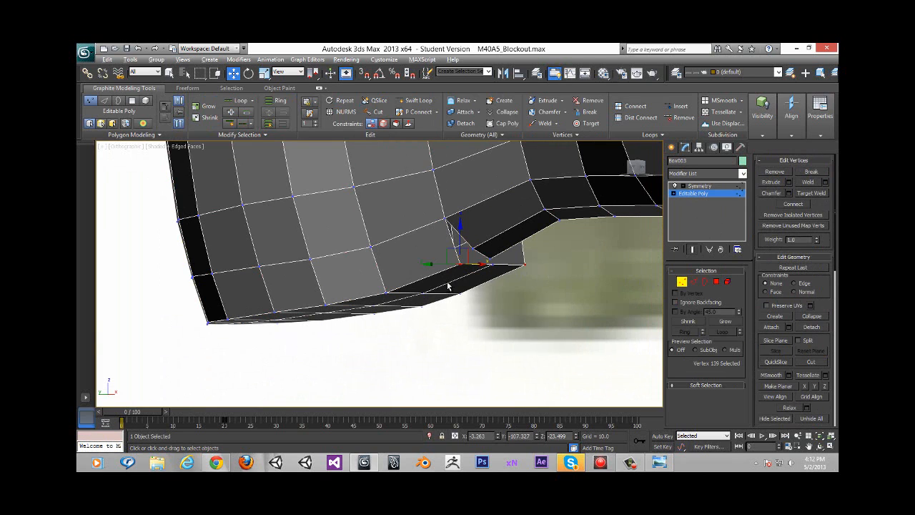
Move the loose vertex under the rear of the grip toward the gap's edge and target weld the two open vertex pairs there
alt+middle_drag(448, 286, 468, 258)
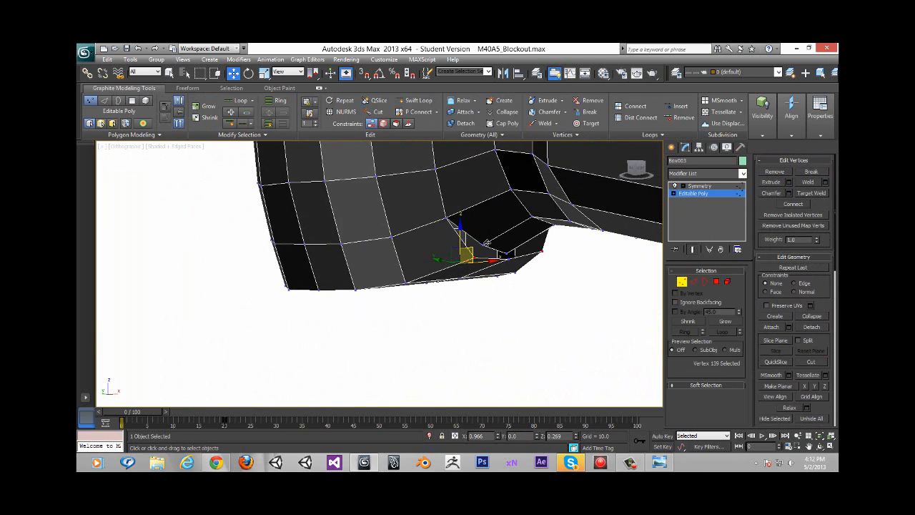
drag(486, 243, 488, 237)
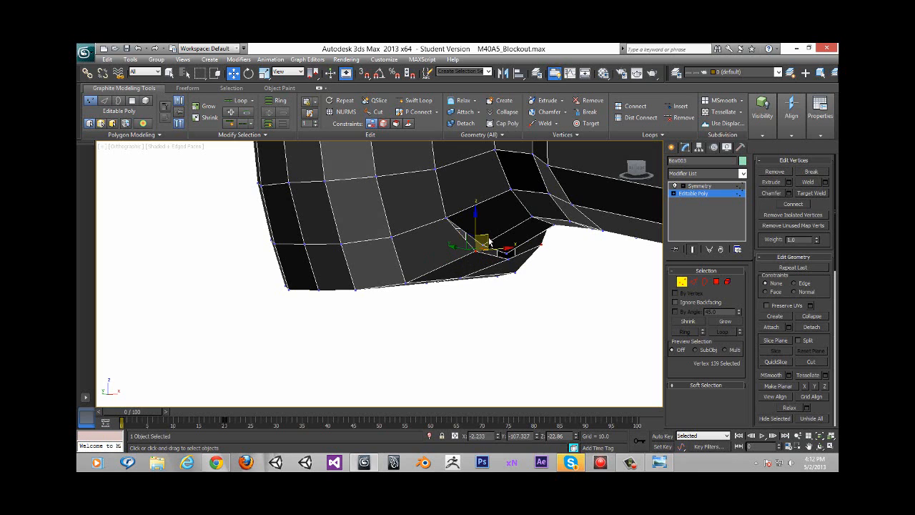
alt+middle_drag(489, 237, 418, 216)
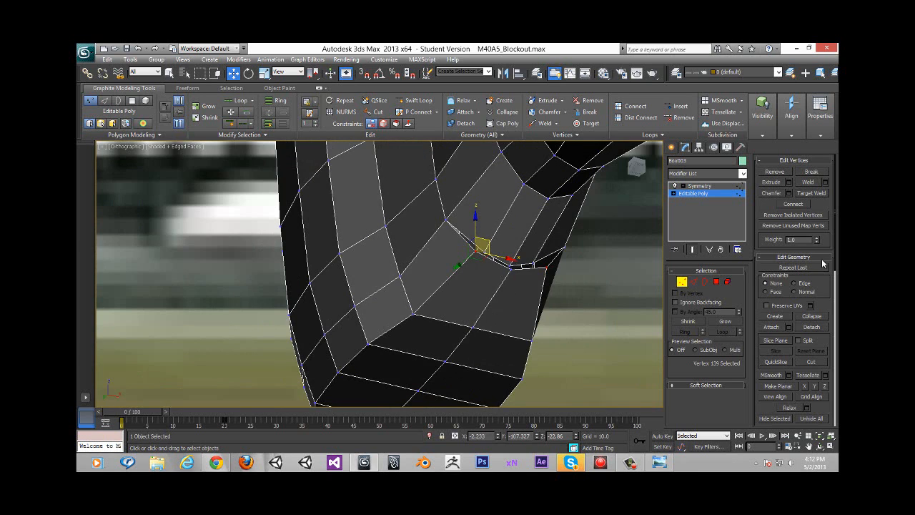
click(817, 194)
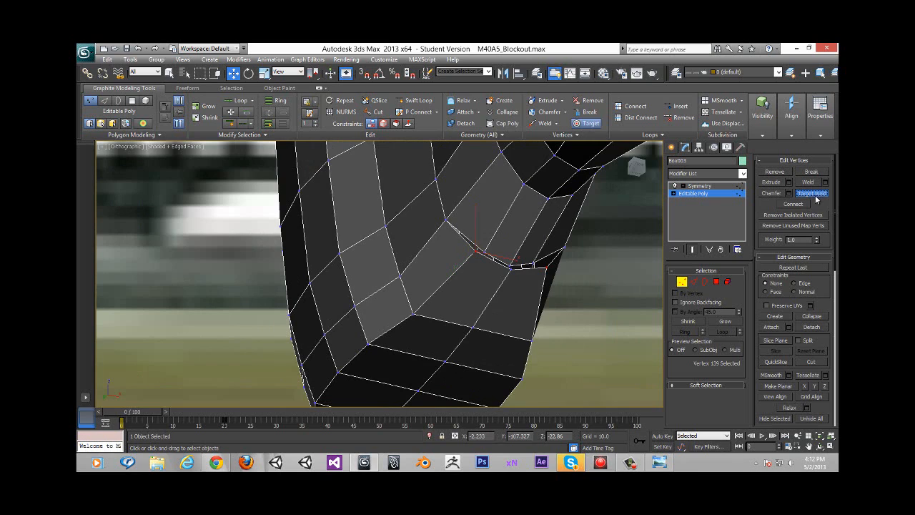
click(488, 256)
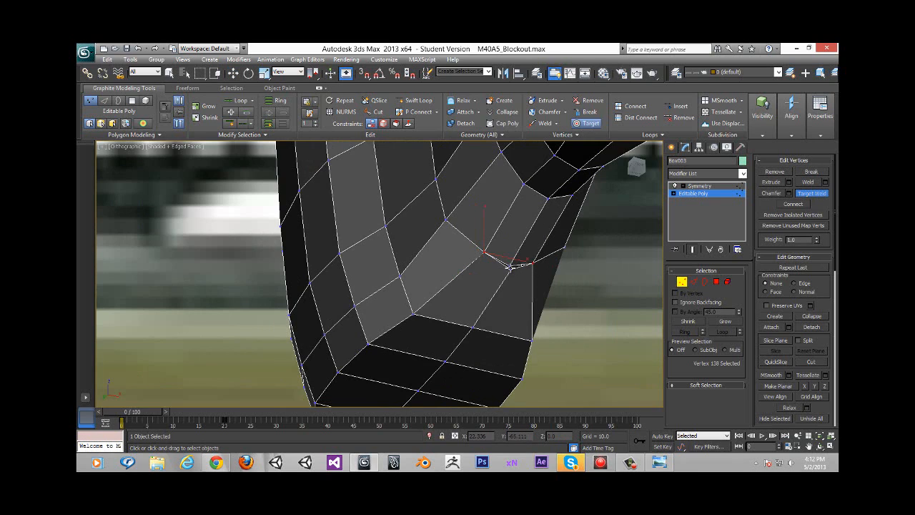
click(508, 266)
key(w)
Select the two edge loops around the stock's wrist behind the grip and move them along X toward the centre line to narrow it
alt+middle_drag(538, 261, 614, 251)
click(636, 169)
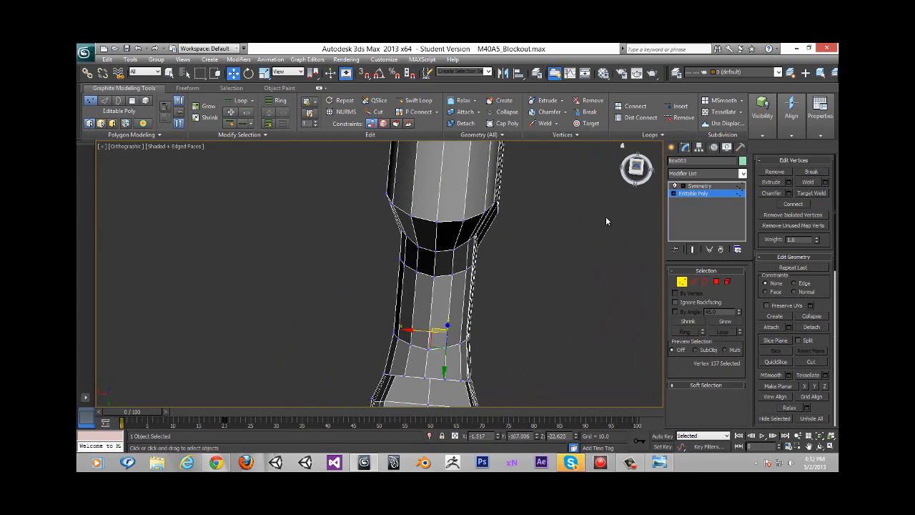
middle_drag(414, 380, 458, 149)
scroll(461, 138, down, 3)
scroll(461, 139, down, 3)
middle_drag(444, 216, 451, 48)
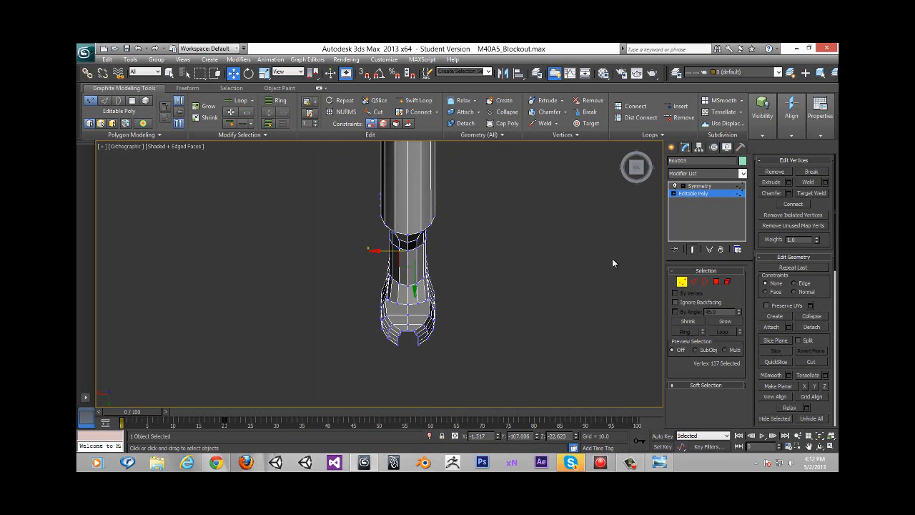
click(693, 282)
scroll(429, 263, up, 3)
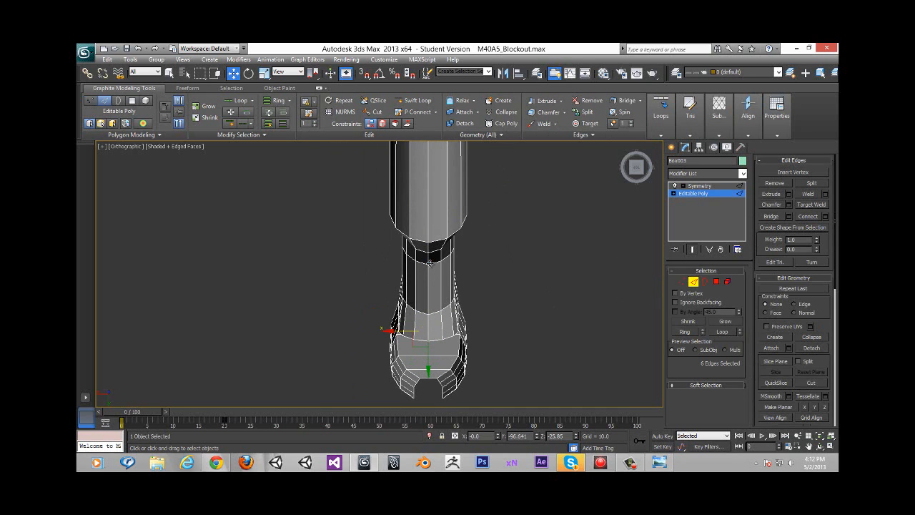
click(443, 259)
double_click(443, 258)
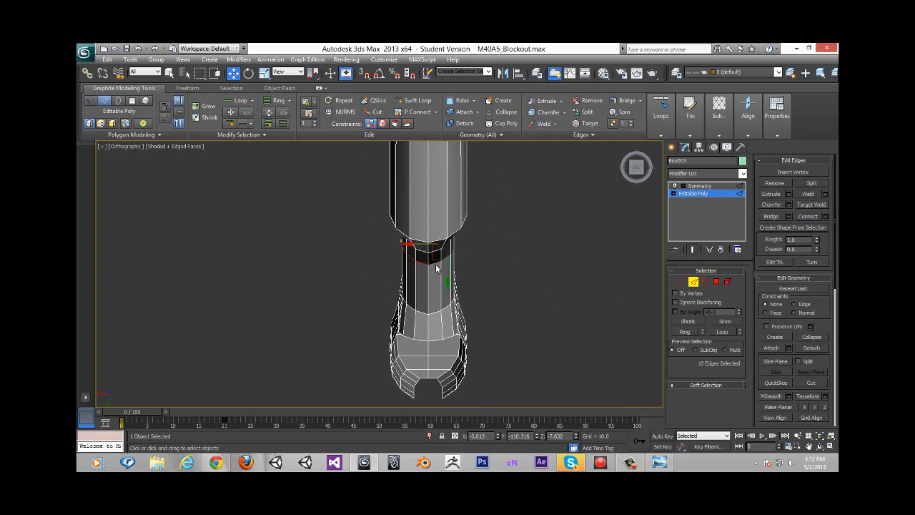
ctrl+click(419, 314)
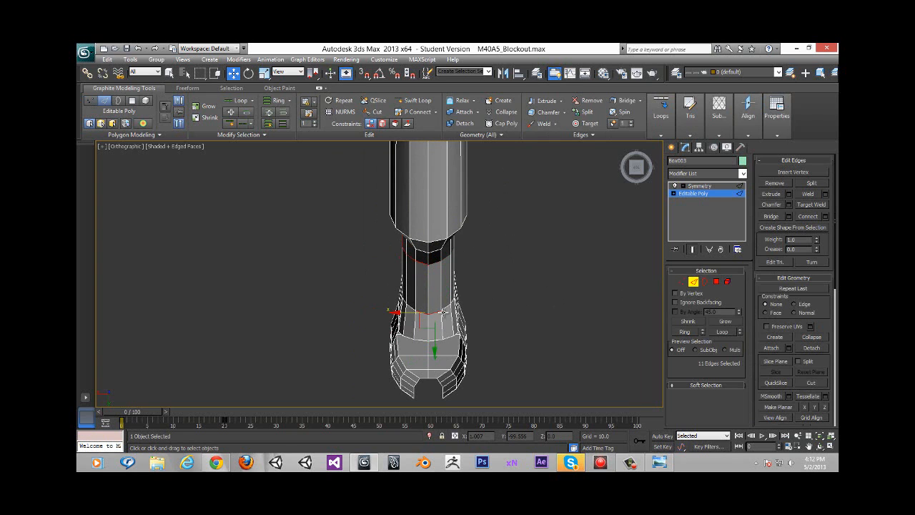
ctrl+double_click(442, 308)
mouse_move(436, 303)
alt+middle_down()
mouse_move(459, 299)
mouse_move(432, 309)
alt+middle_up()
right_click(461, 296)
click(465, 313)
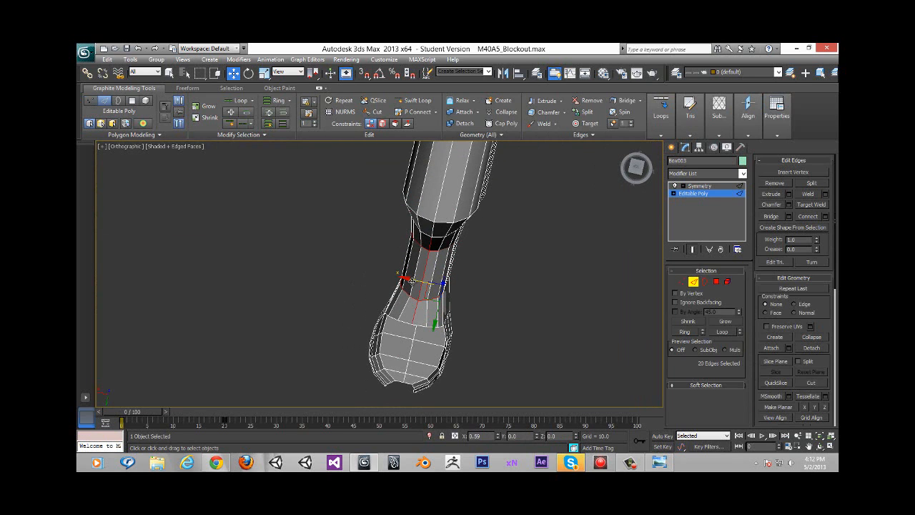
mouse_move(432, 255)
alt+middle_down()
mouse_move(434, 245)
mouse_move(430, 255)
alt+middle_up()
drag(413, 282, 413, 282)
alt+middle_drag(413, 282, 412, 330)
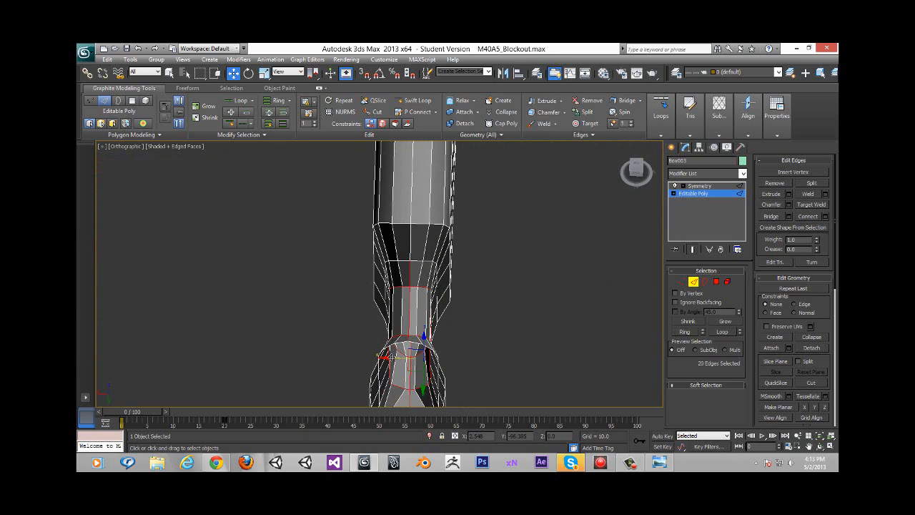
Move the edge loop where the wrist flares into the butt slightly outward along X, away from the centre line
click(421, 260)
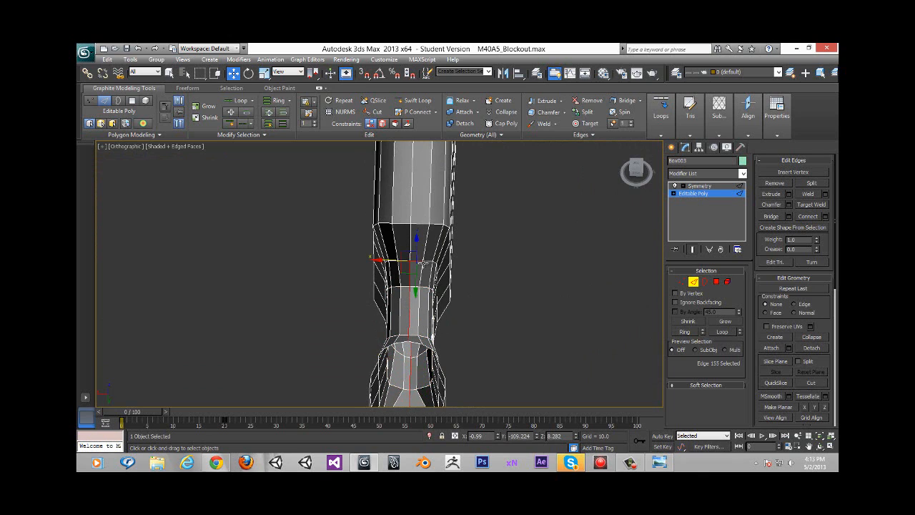
double_click(399, 293)
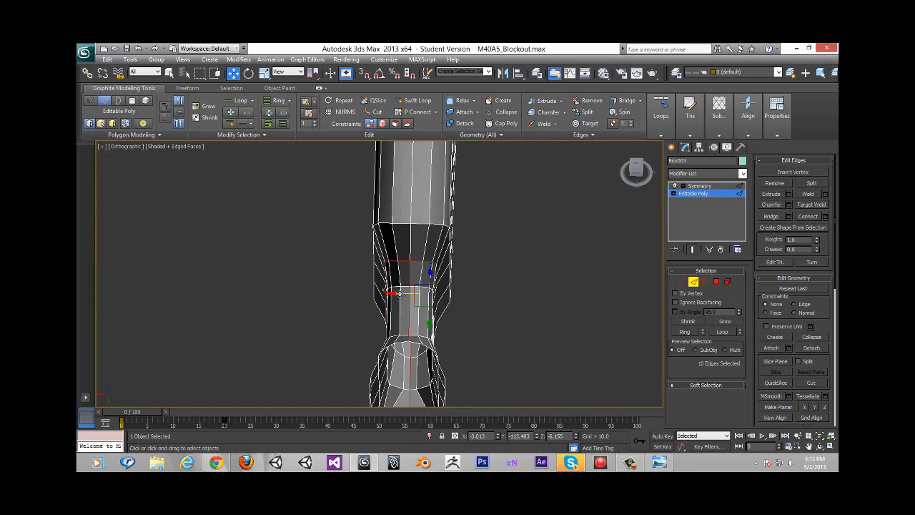
drag(399, 293, 403, 296)
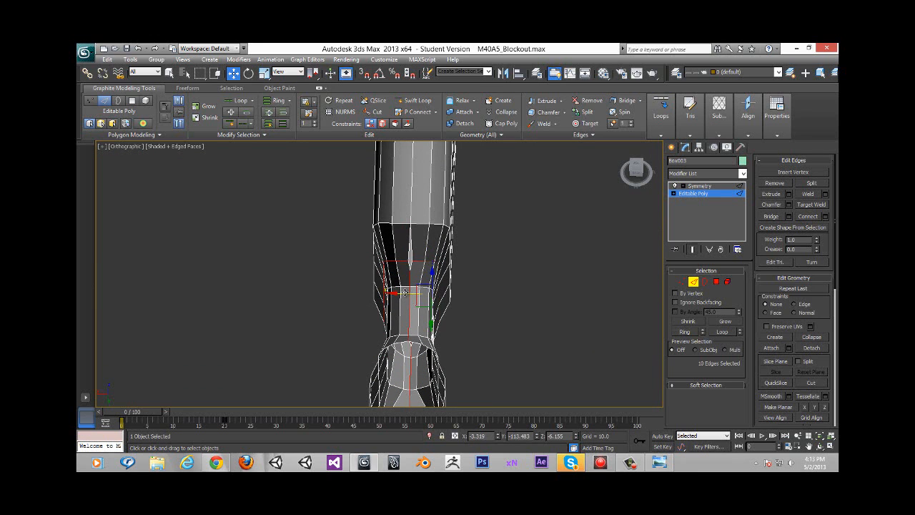
Insert a Swift Loop edge loop in the flare between the wrist and the butt, and leave edge editing
alt+middle_drag(429, 272, 355, 176)
click(414, 100)
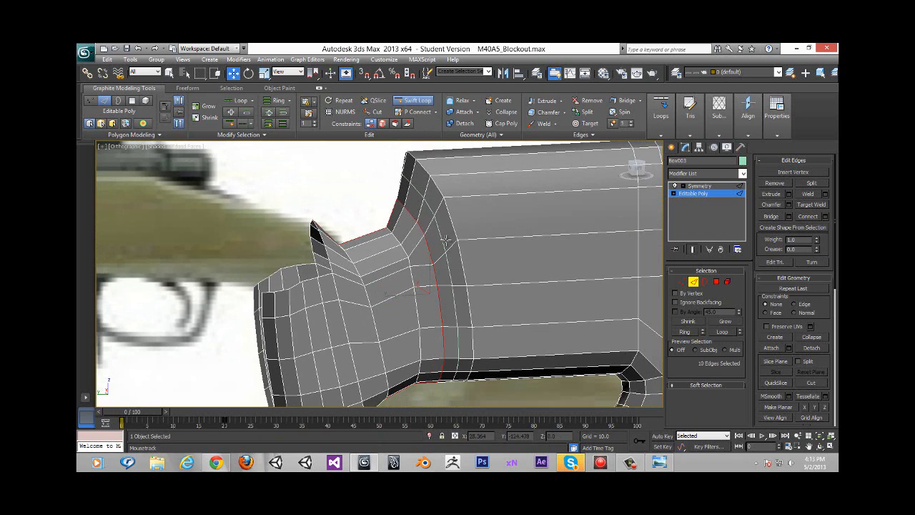
click(443, 250)
right_click(443, 250)
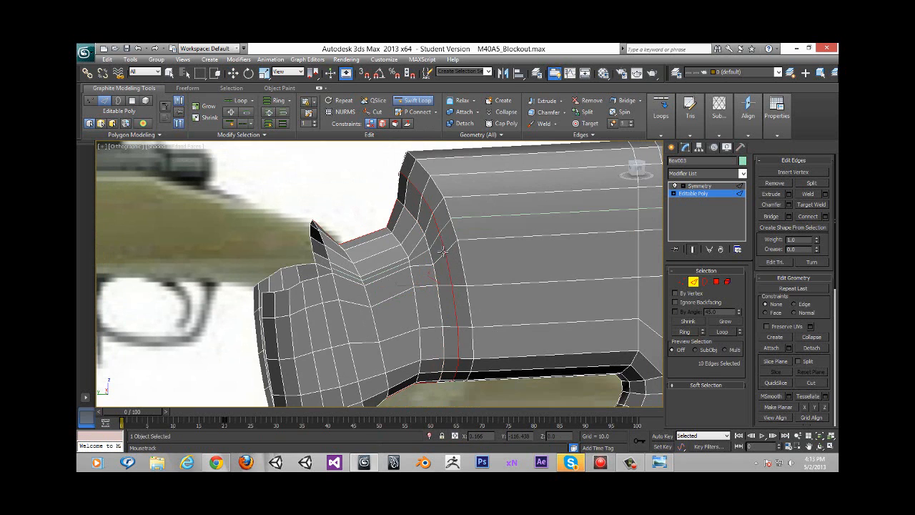
alt+middle_drag(443, 250, 558, 259)
key(2)
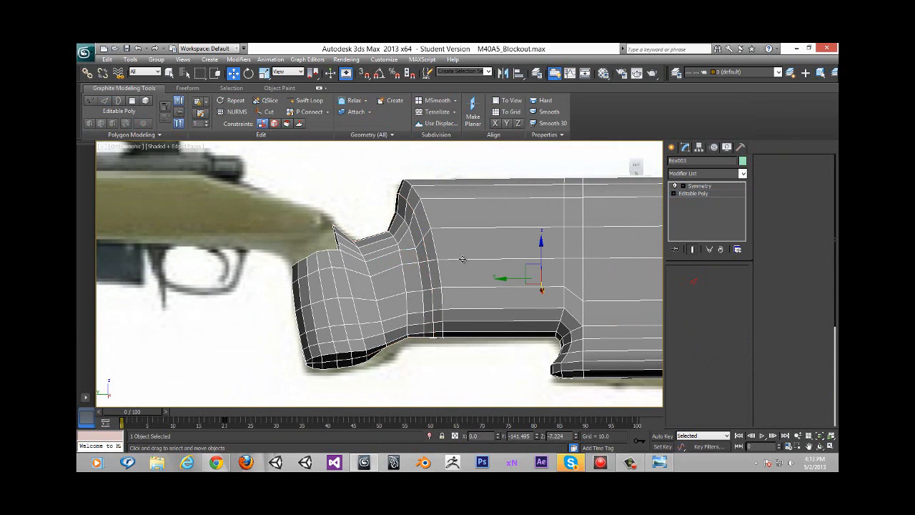
Close the centre gap at the front of the grip by setting its seven open-edge vertices to X 0 and making them planar in Z
alt+middle_drag(641, 274, 476, 285)
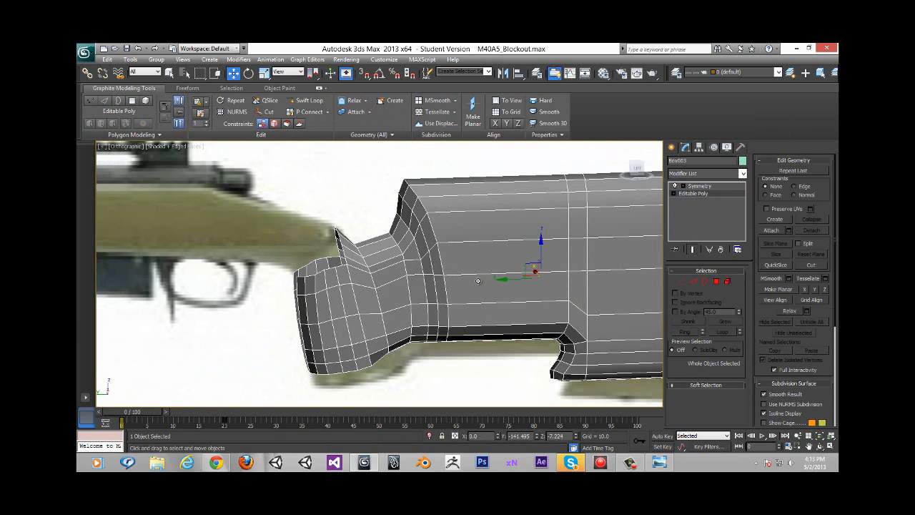
mouse_move(440, 256)
alt+middle_down()
mouse_move(425, 256)
mouse_move(455, 202)
mouse_move(436, 267)
alt+middle_up()
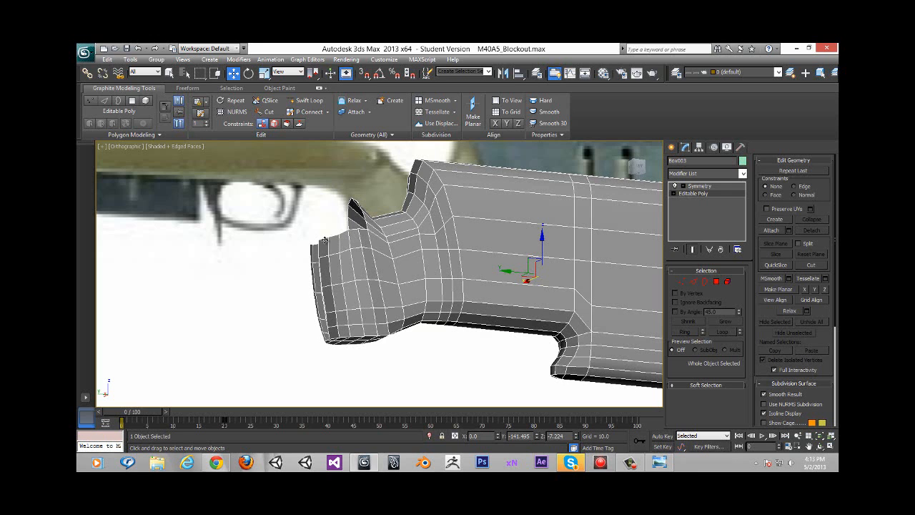
alt+middle_drag(324, 239, 410, 336)
scroll(511, 303, up, 4)
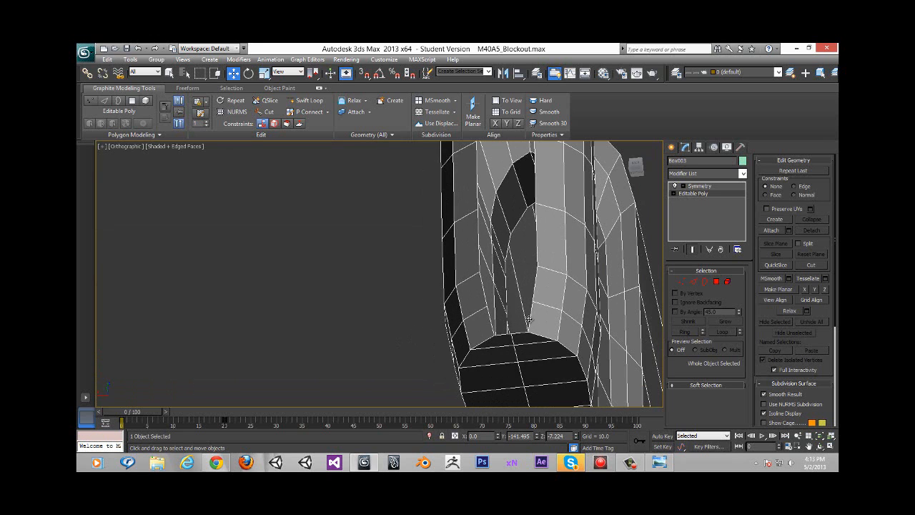
alt+middle_drag(529, 318, 490, 277)
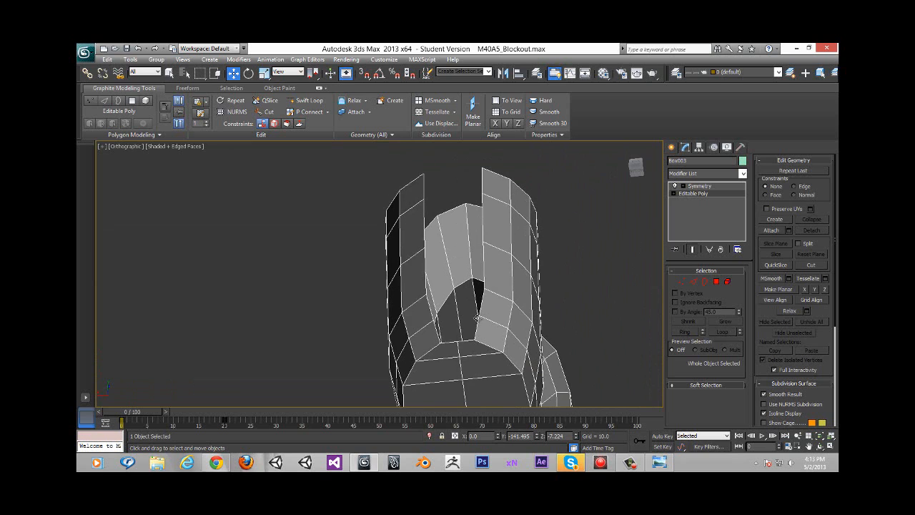
click(682, 280)
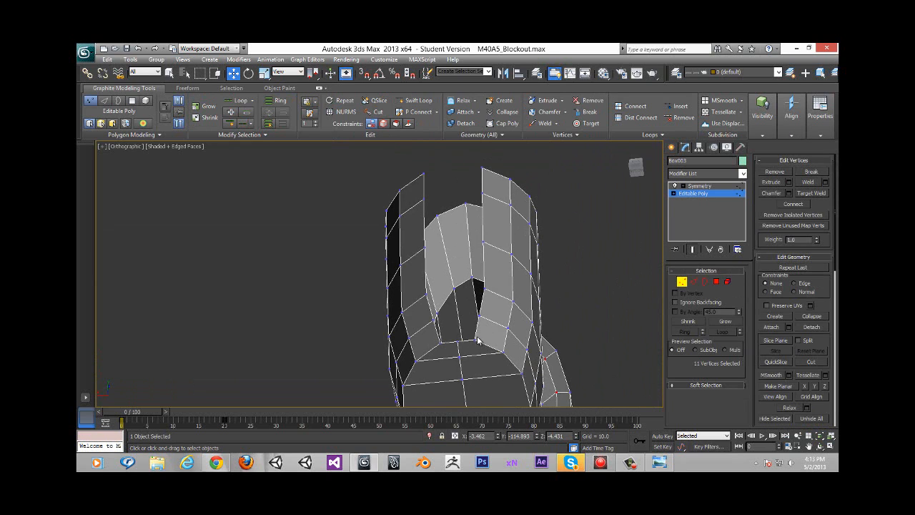
click(473, 340)
double_click(480, 315)
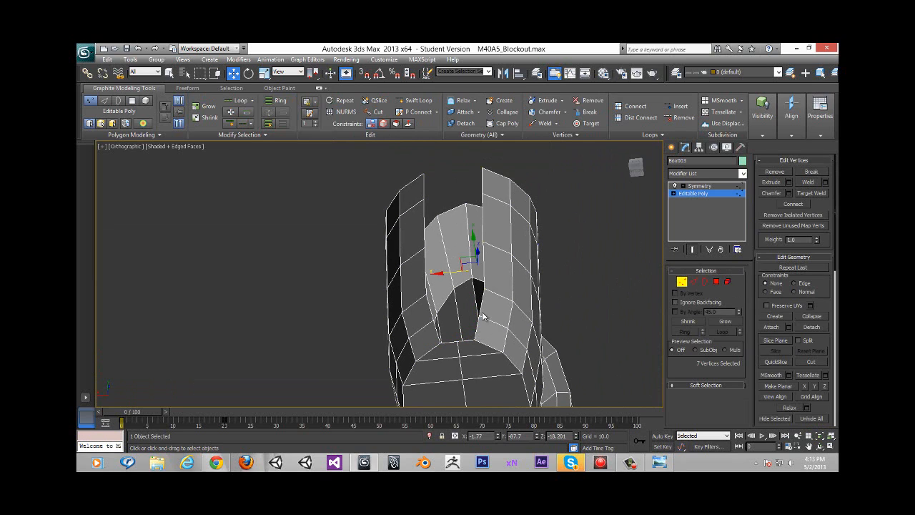
middle_drag(511, 278, 485, 291)
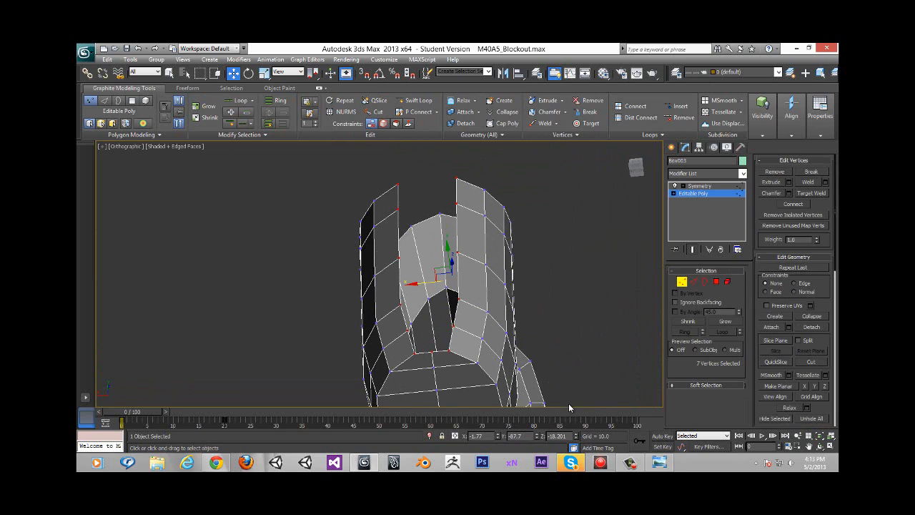
right_click(497, 436)
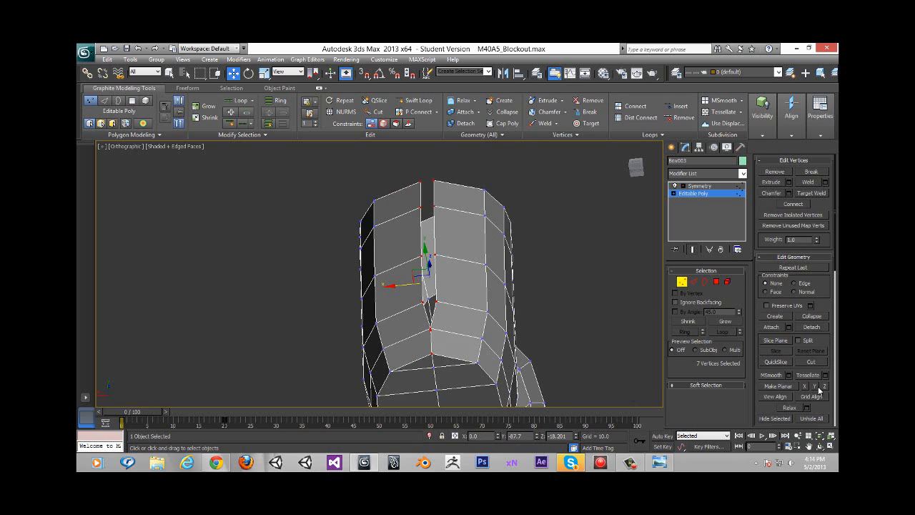
click(823, 387)
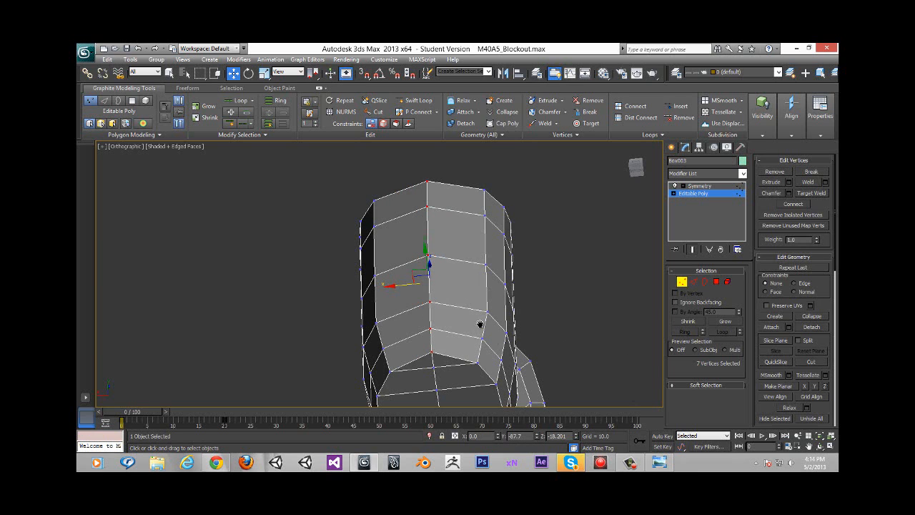
alt+middle_drag(480, 324, 451, 355)
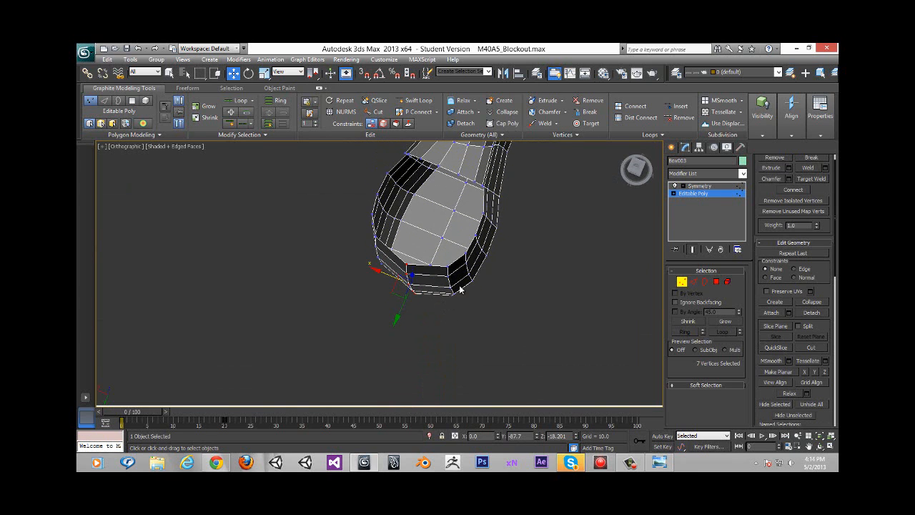
Select the seven-vertex column beside the centre line at the grip's front and move it inward in X and Y to round the front
mouse_move(469, 310)
alt+middle_down()
mouse_move(473, 326)
mouse_move(484, 317)
alt+middle_up()
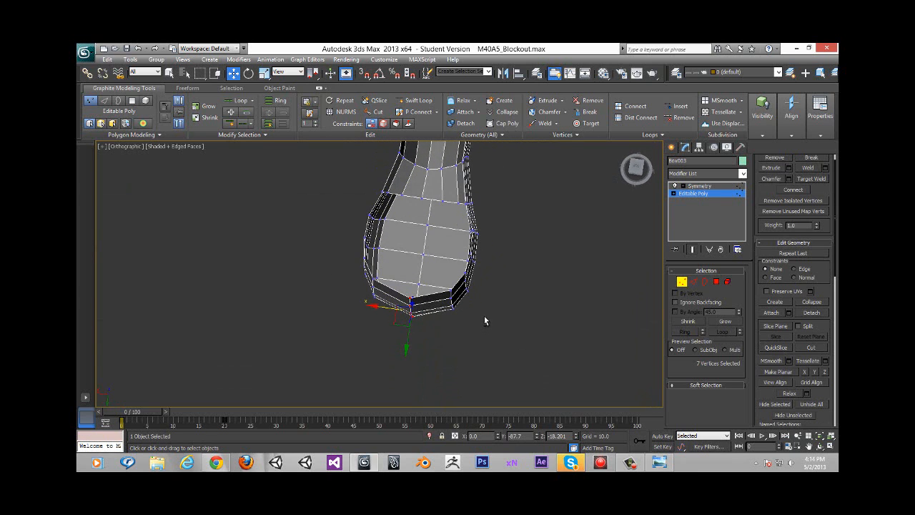
alt+middle_drag(626, 202, 477, 346)
click(472, 323)
shift+click(472, 331)
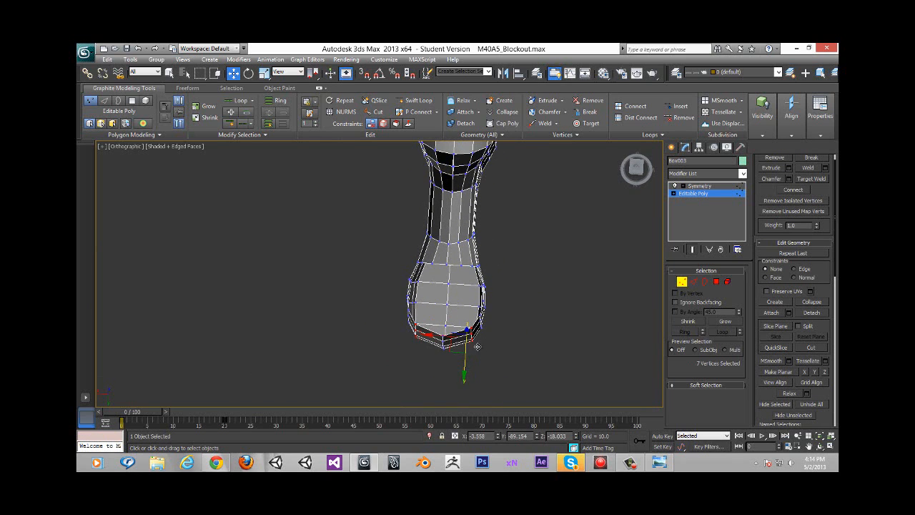
drag(449, 352, 444, 351)
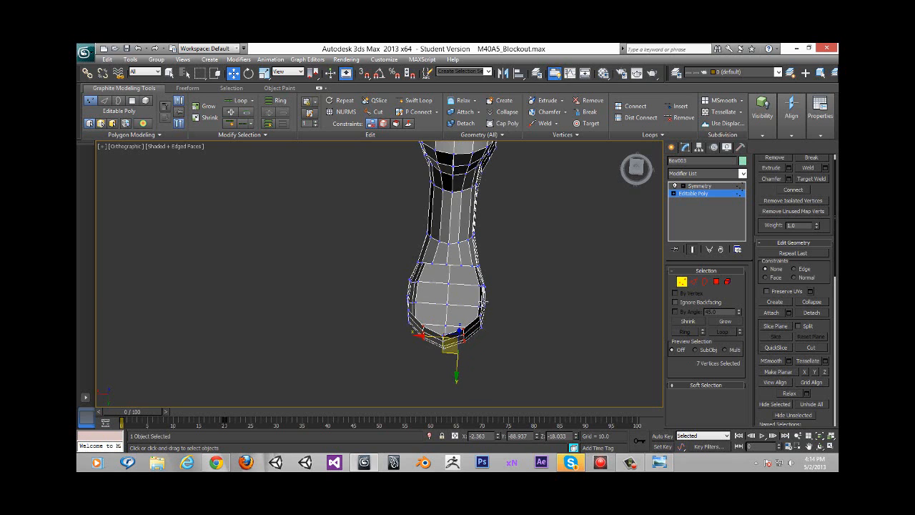
mouse_move(483, 314)
alt+middle_down()
mouse_move(490, 320)
mouse_move(513, 299)
mouse_move(477, 290)
mouse_move(479, 301)
alt+middle_up()
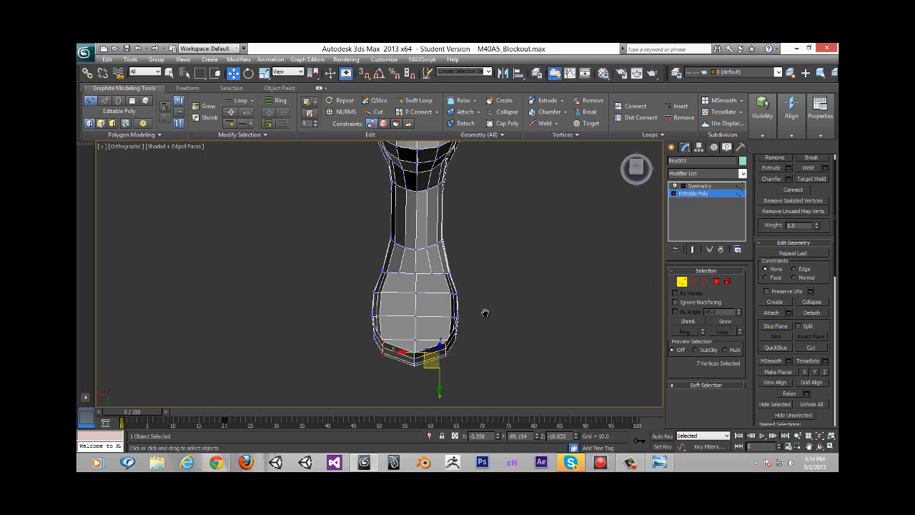
scroll(455, 267, up, 3)
drag(432, 340, 398, 350)
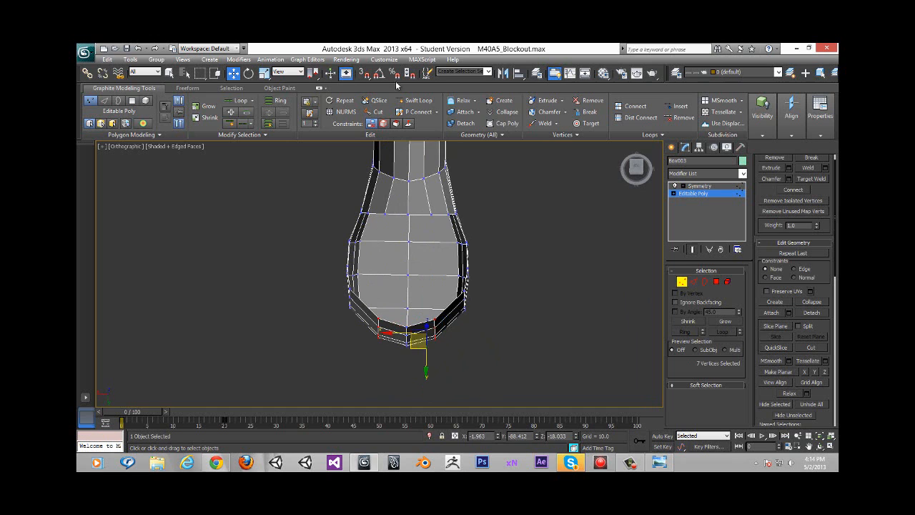
Insert a Swift Loop edge loop at the grip's front, between the adjusted column and the outer corner, and return to the Move tool
click(417, 100)
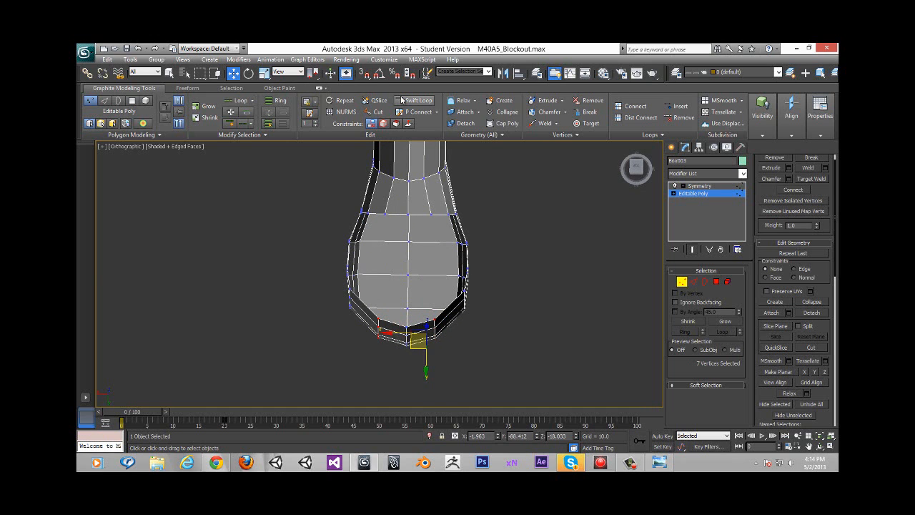
click(456, 315)
key(w)
alt+middle_drag(472, 270, 492, 299)
Leave vertex editing and unhide all objects in the perspective view, without unhiding the layers
key(p)
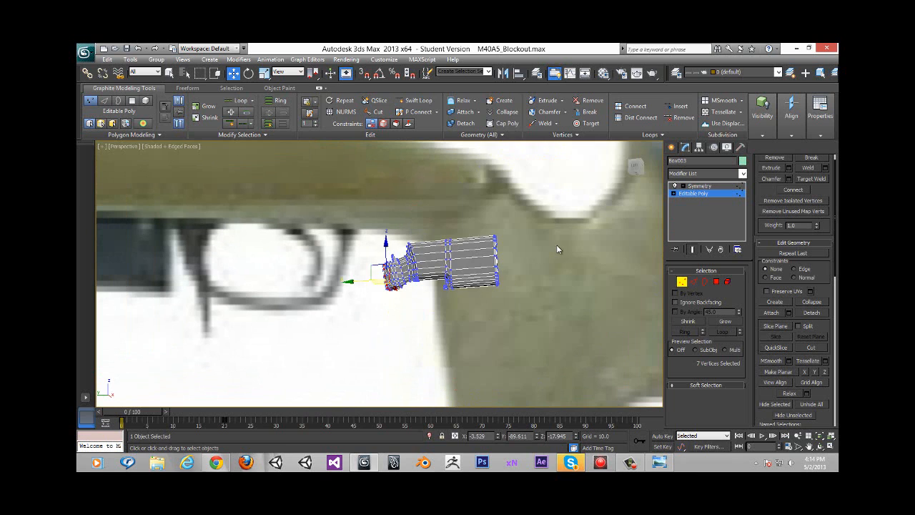
alt+middle_drag(454, 260, 575, 280)
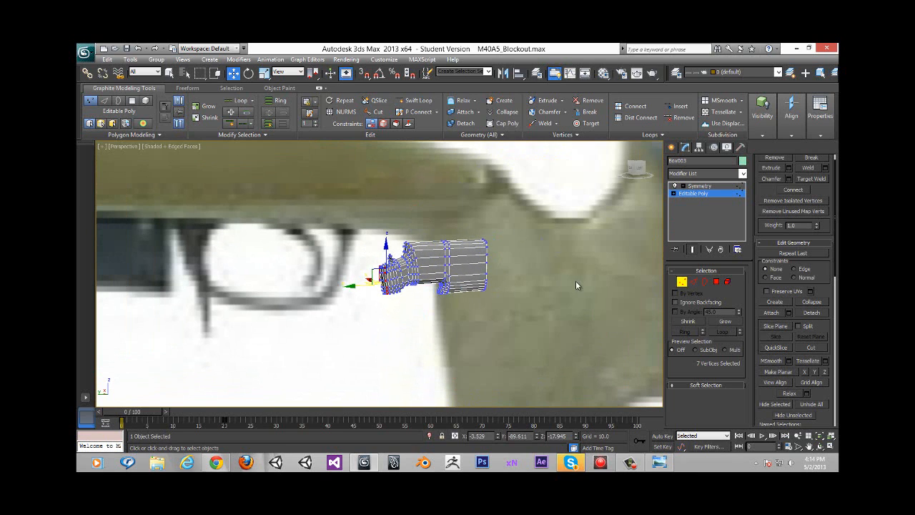
click(681, 281)
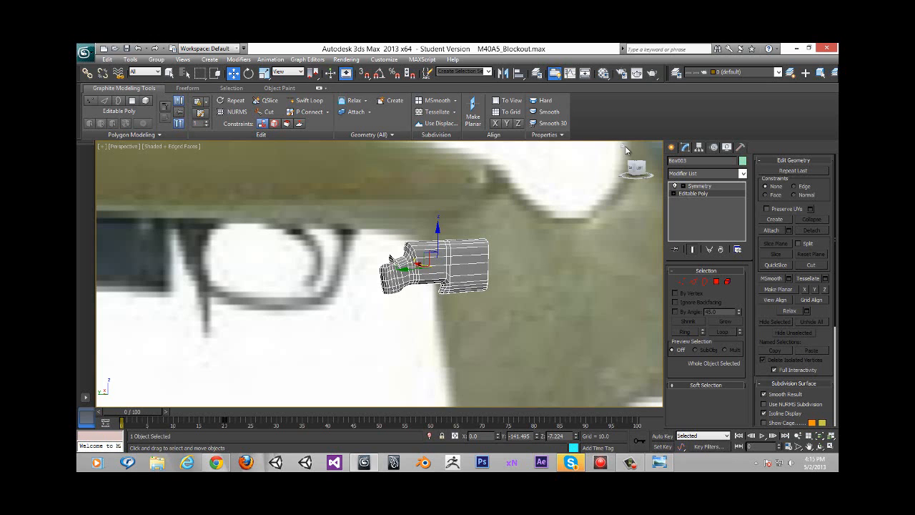
middle_drag(626, 150, 553, 258)
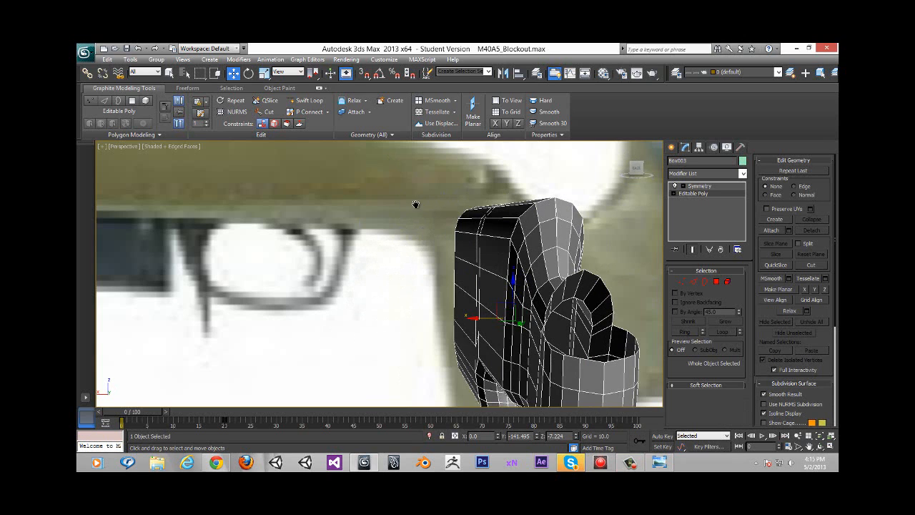
alt+middle_drag(416, 204, 552, 231)
right_click(547, 230)
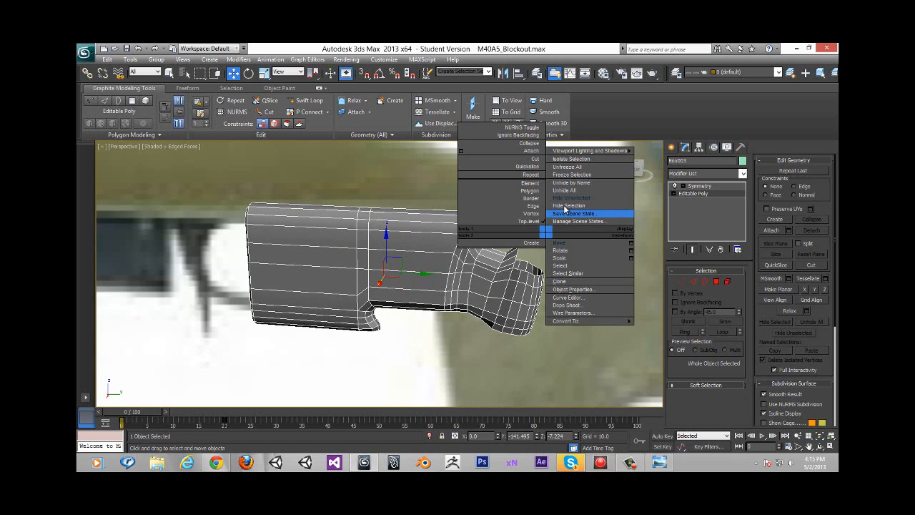
click(564, 190)
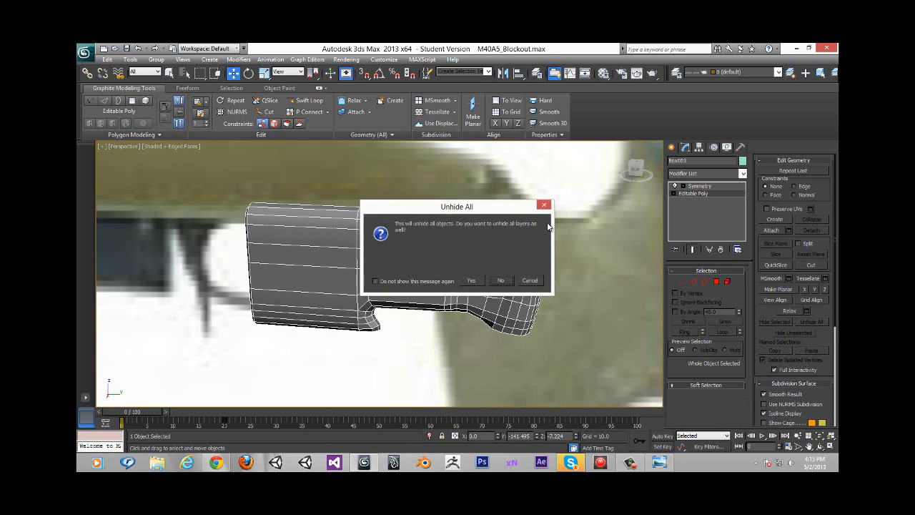
click(494, 280)
Set the object colour of the front stock piece to black and that of the grip-and-butt piece to teal blue
middle_drag(560, 243, 380, 242)
click(380, 266)
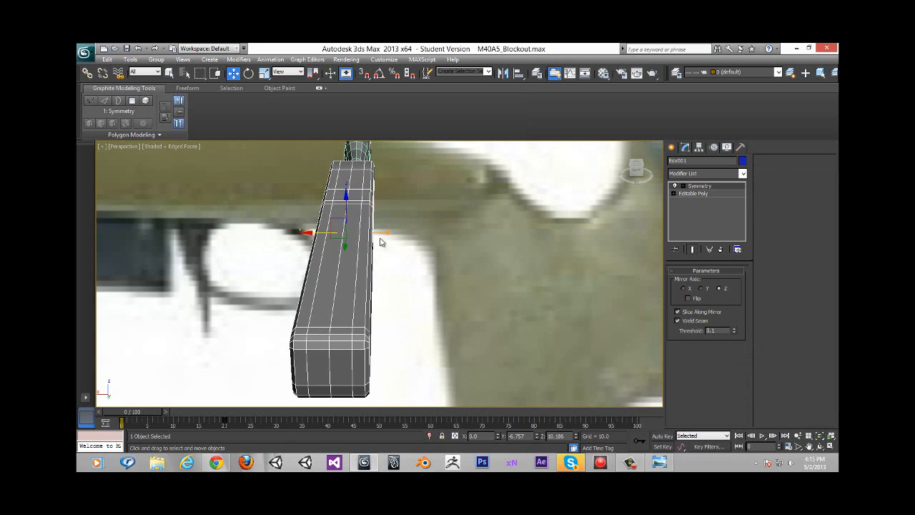
alt+middle_drag(320, 231, 384, 211)
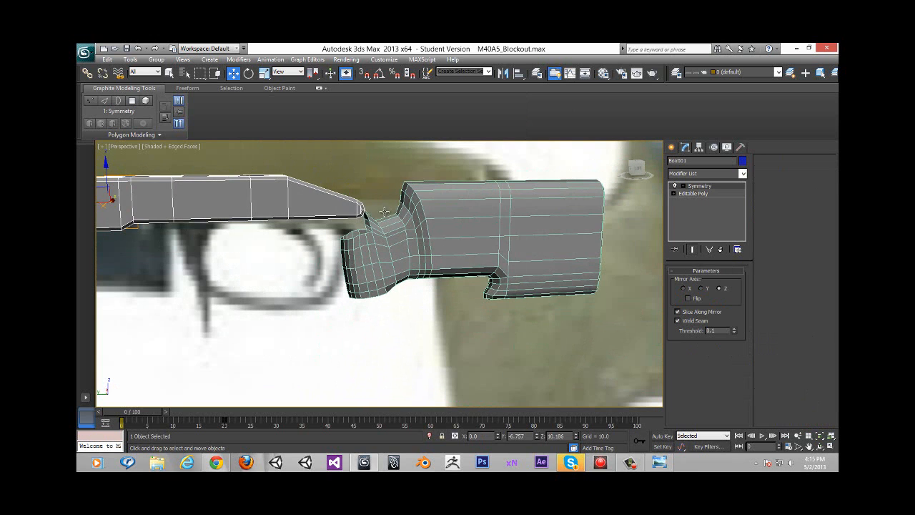
click(742, 162)
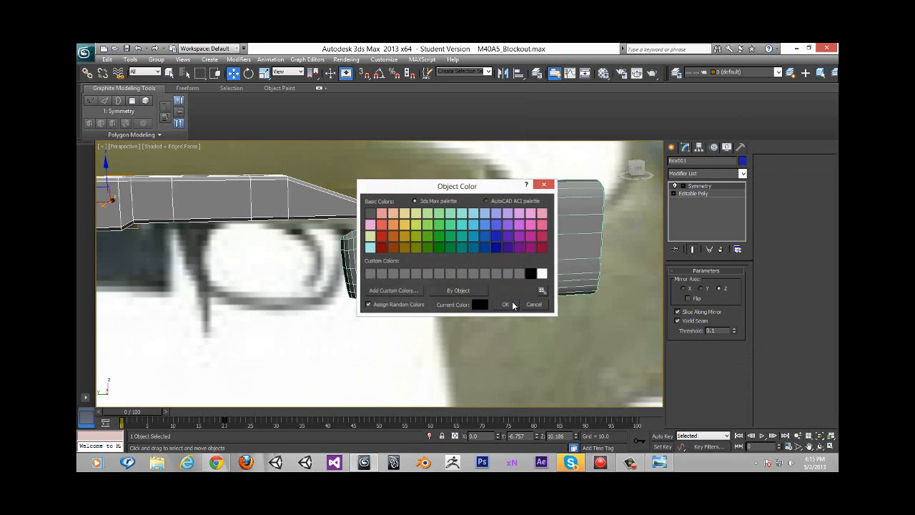
click(509, 304)
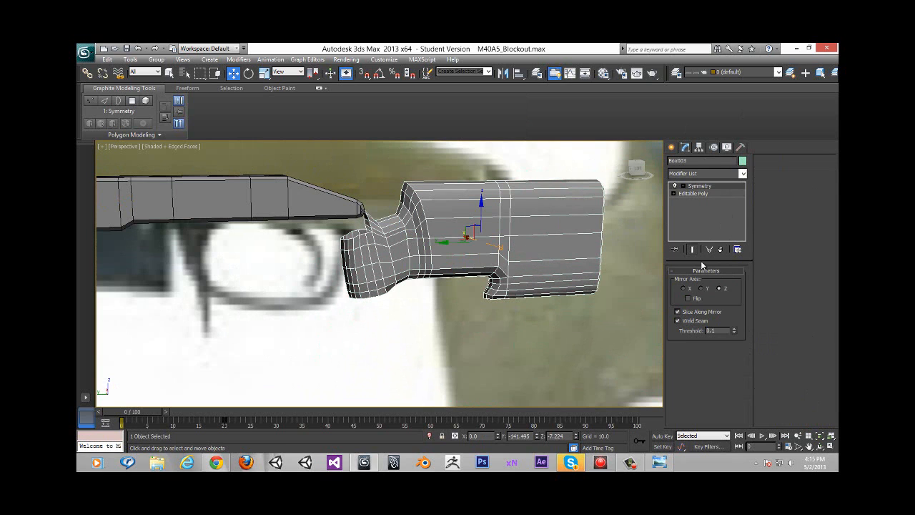
click(742, 162)
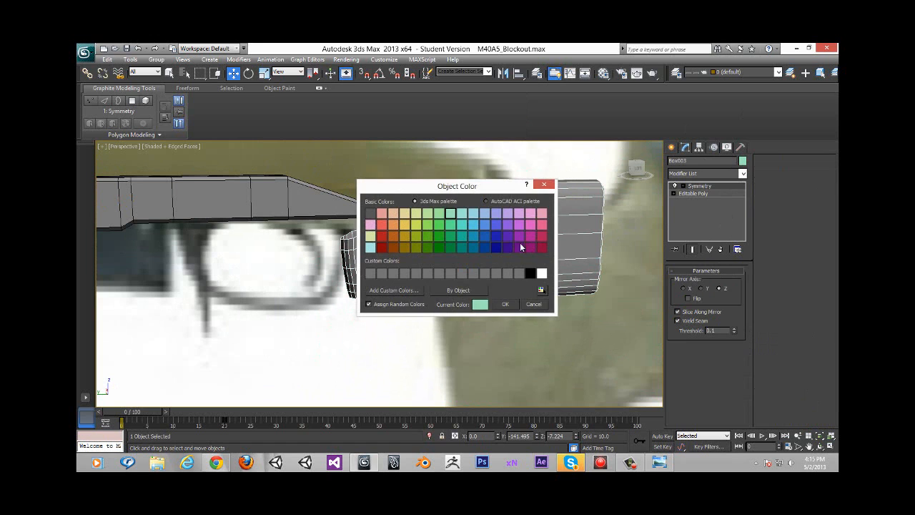
click(505, 306)
Inspect where the front piece meets the grip, and hide every object except the selected grip-and-butt piece
scroll(478, 264, up, 5)
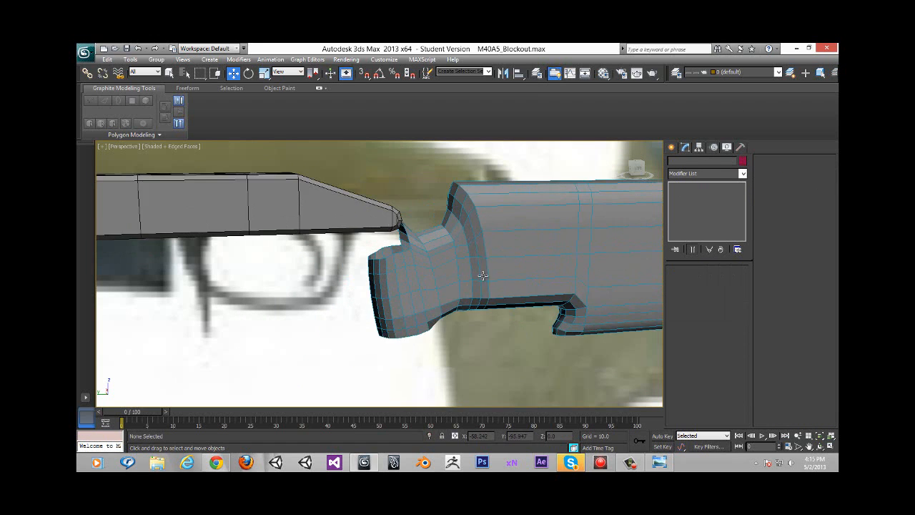
scroll(526, 196, up, 10)
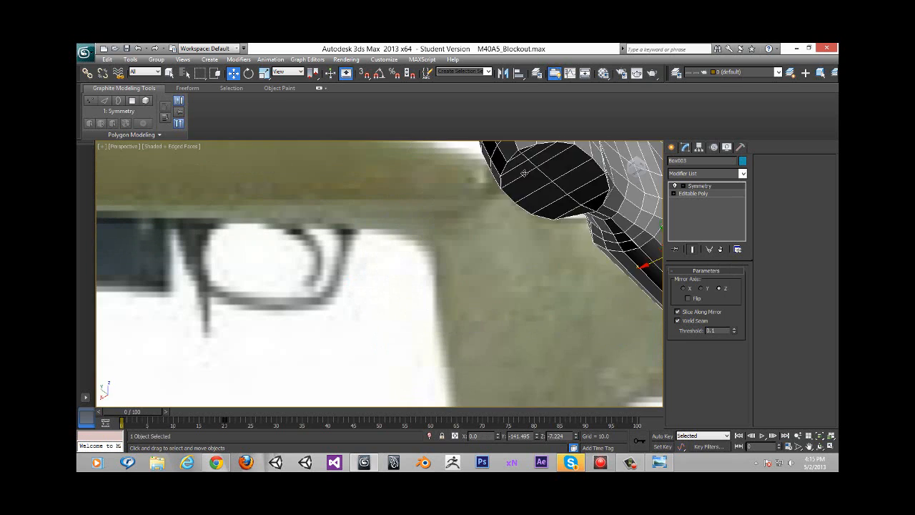
scroll(525, 196, up, 8)
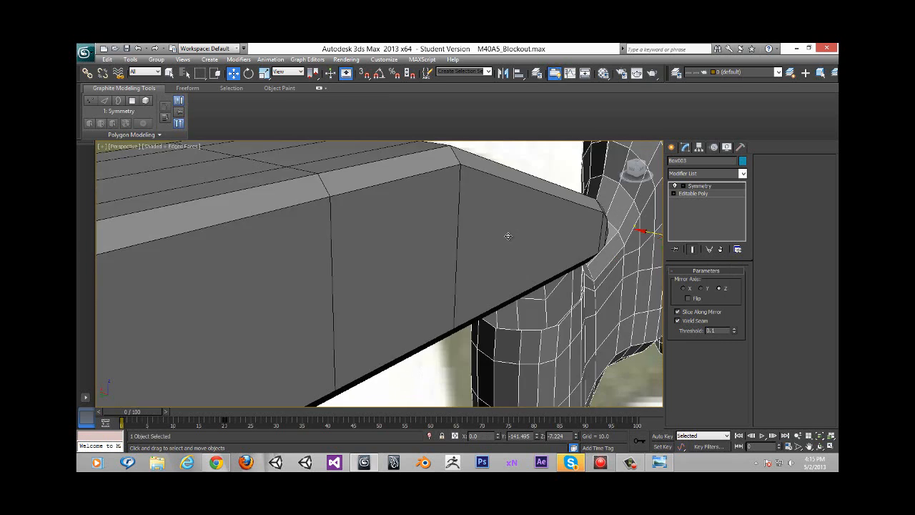
alt+middle_drag(483, 253, 483, 246)
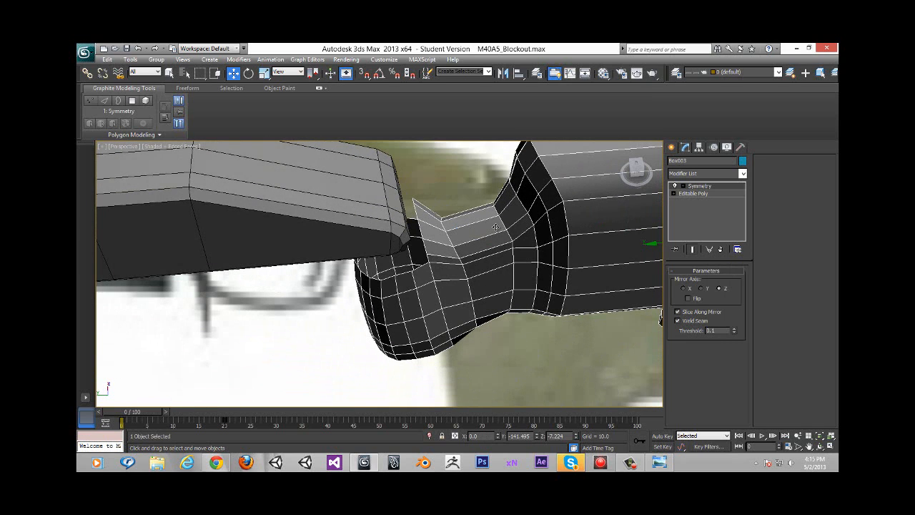
right_click(498, 230)
click(522, 196)
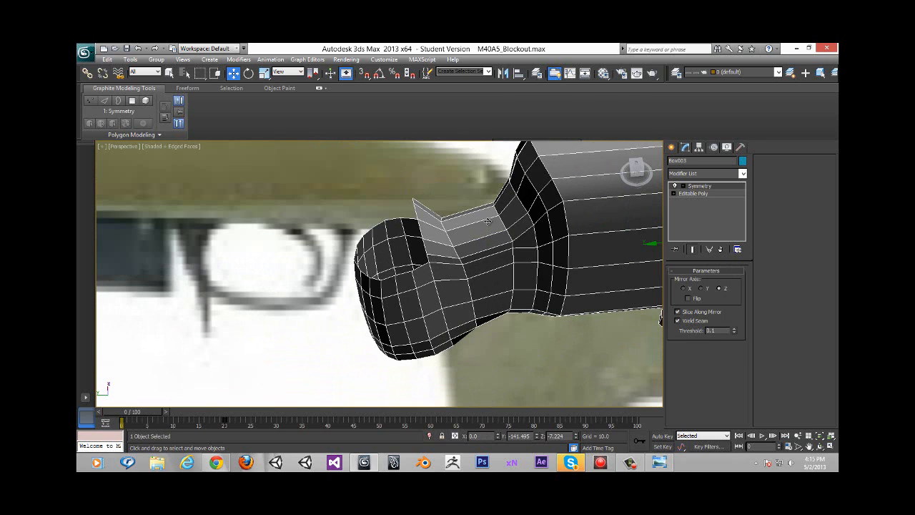
Remove the extra edge loop at the grip's front from the Editable Poly in edge mode
alt+middle_drag(538, 246, 516, 266)
click(701, 195)
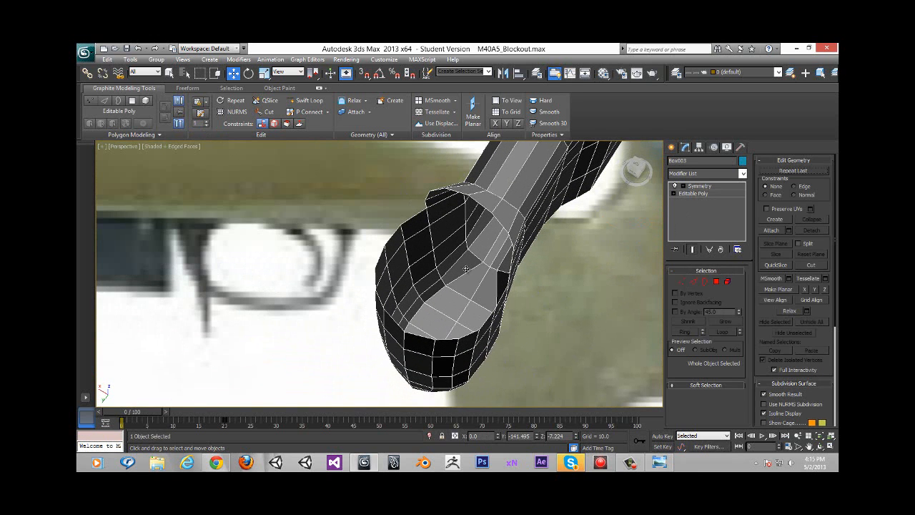
alt+middle_drag(531, 313, 537, 316)
click(694, 280)
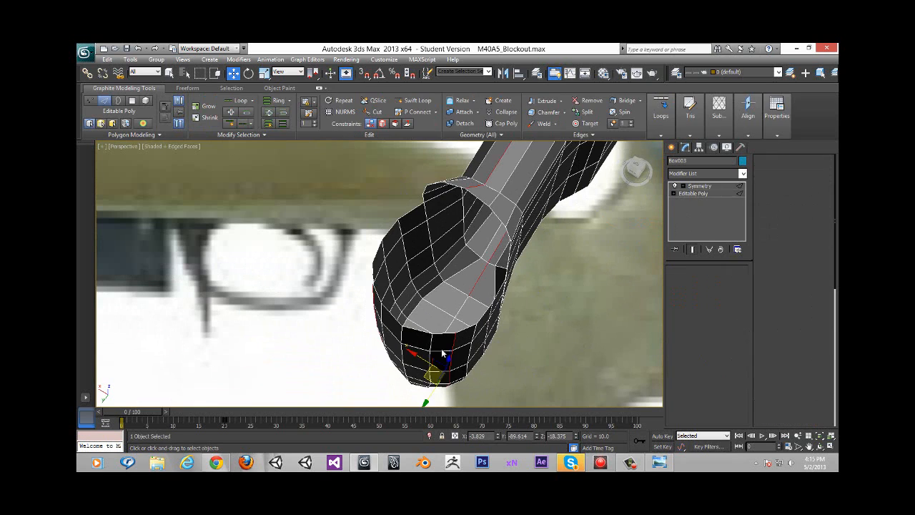
click(472, 325)
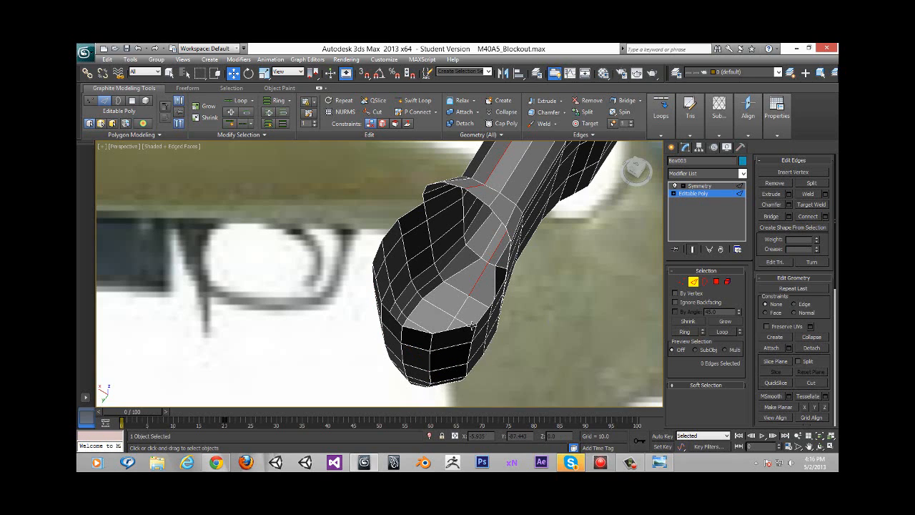
Select the six-edge loop beside the centre line at the grip's front and adjust its X and Y position to round the curve
double_click(431, 341)
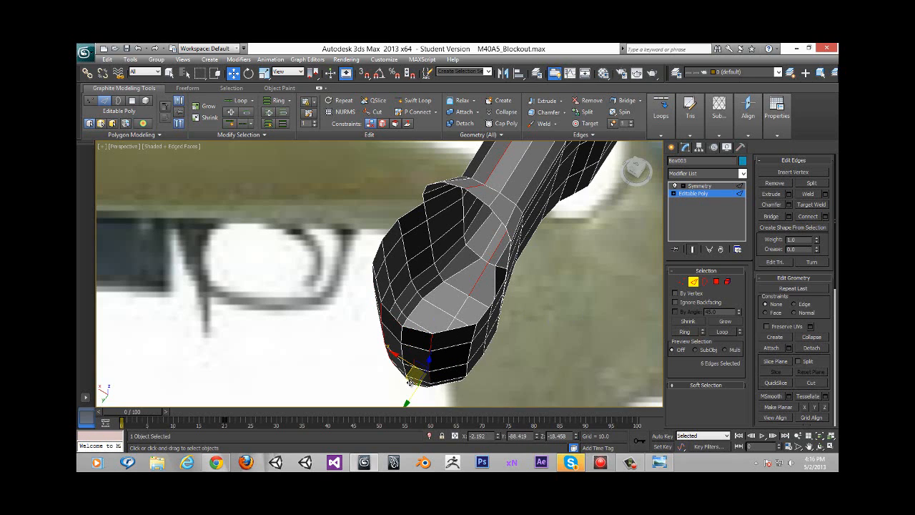
drag(413, 377, 416, 373)
mouse_move(430, 331)
alt+middle_down()
mouse_move(449, 333)
mouse_move(434, 348)
alt+middle_up()
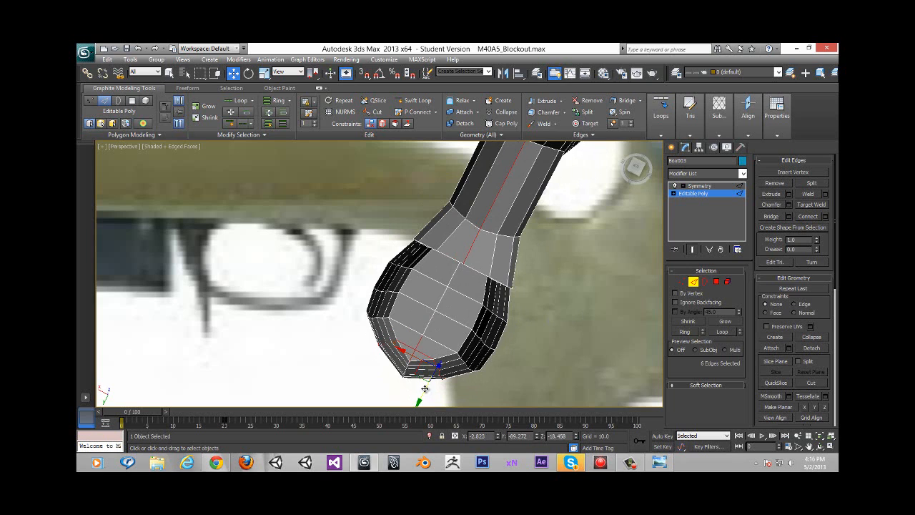
drag(426, 388, 423, 392)
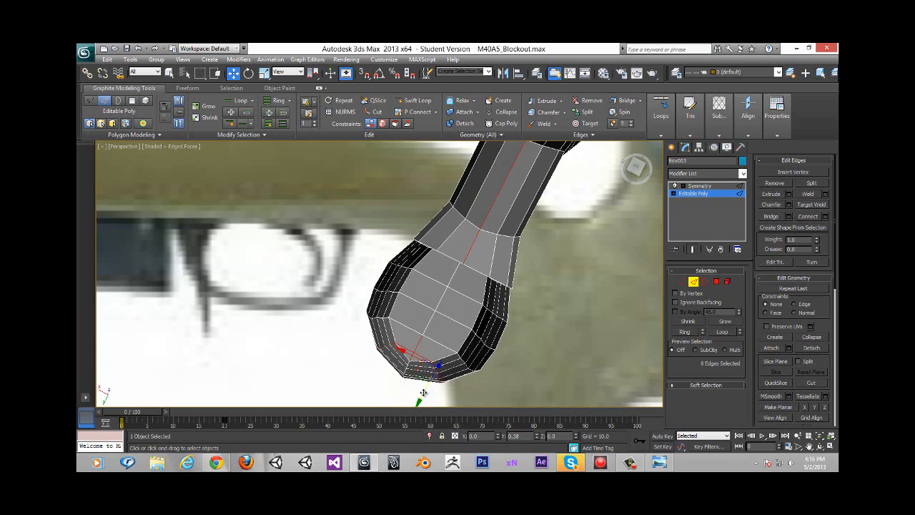
alt+middle_drag(463, 363, 439, 305)
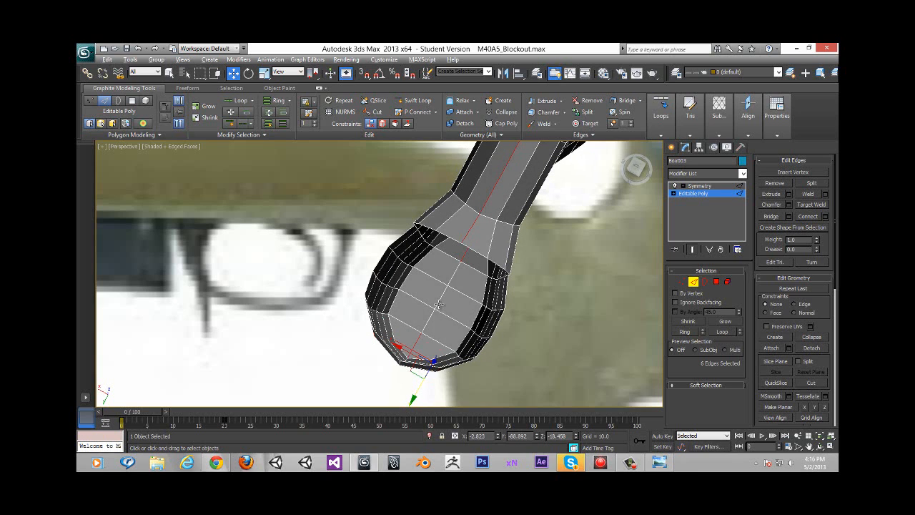
drag(413, 368, 401, 363)
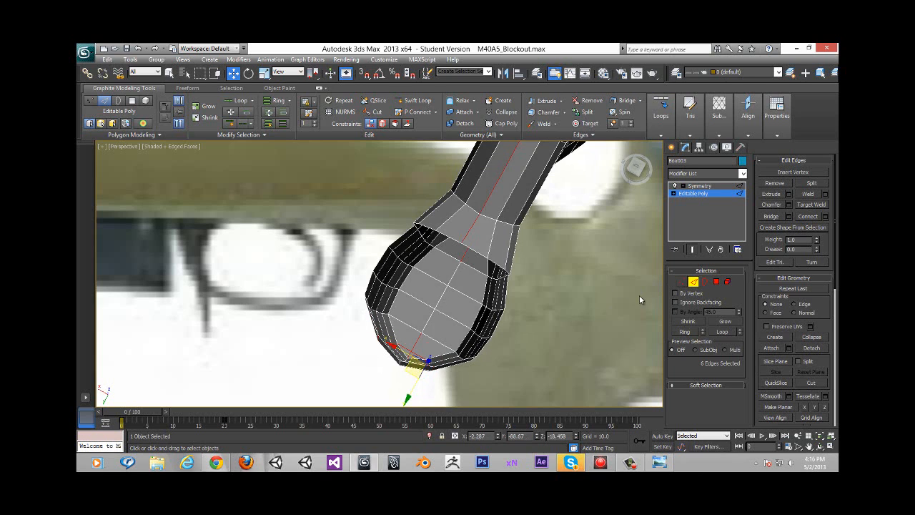
Select the 18 vertices along the grip's outer side and move them about 0.5 along X toward the centre line
key(1)
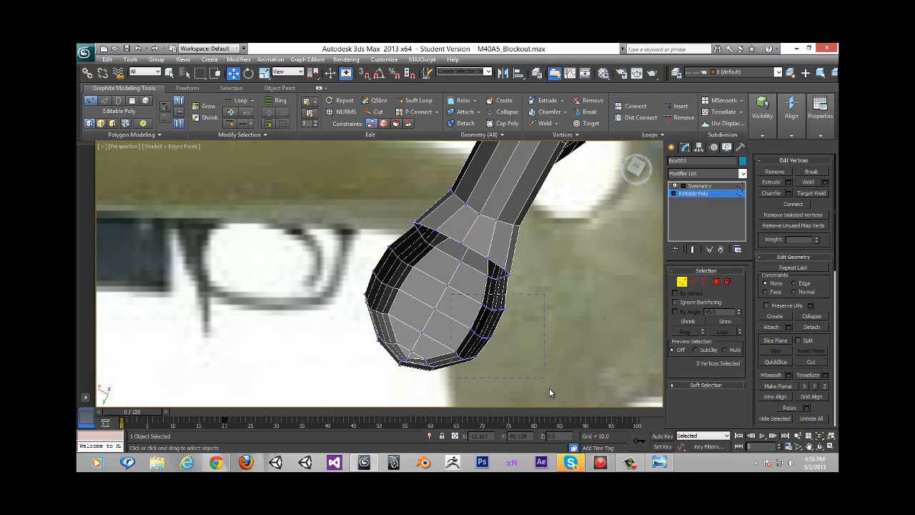
drag(549, 392, 549, 392)
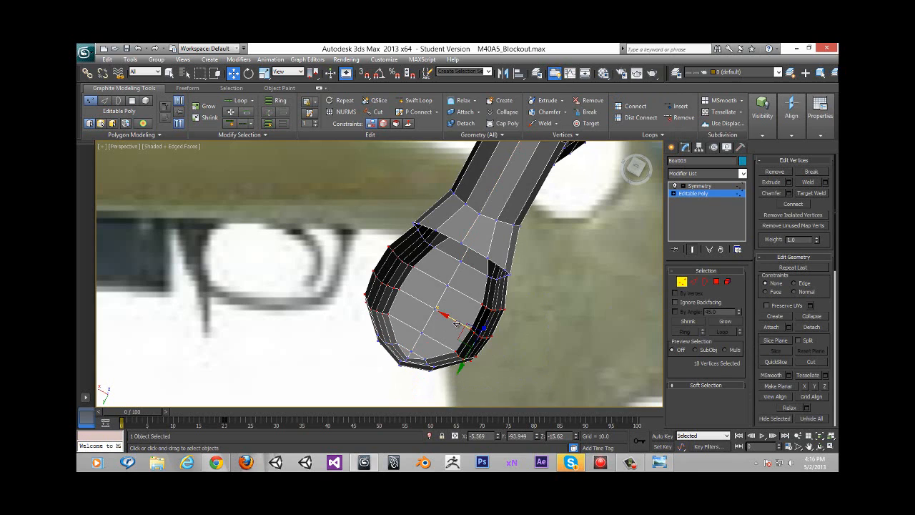
drag(456, 323, 454, 321)
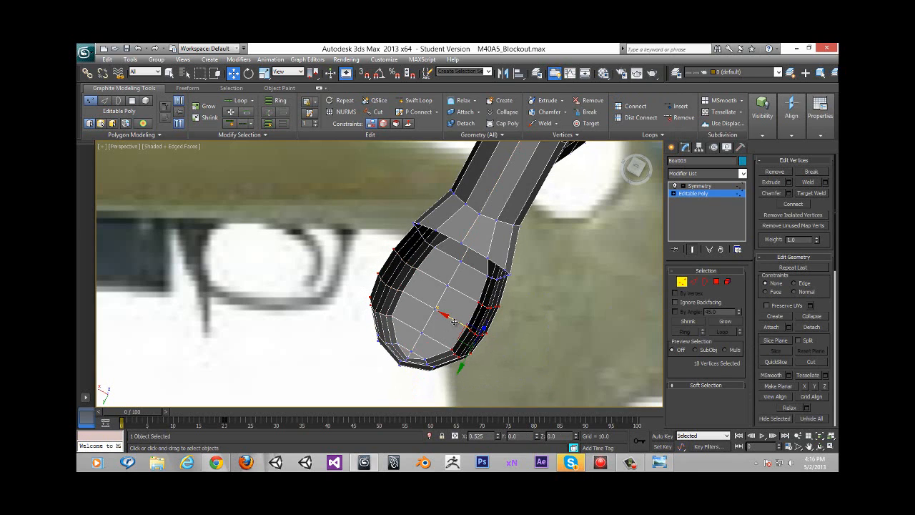
alt+middle_drag(540, 285, 484, 311)
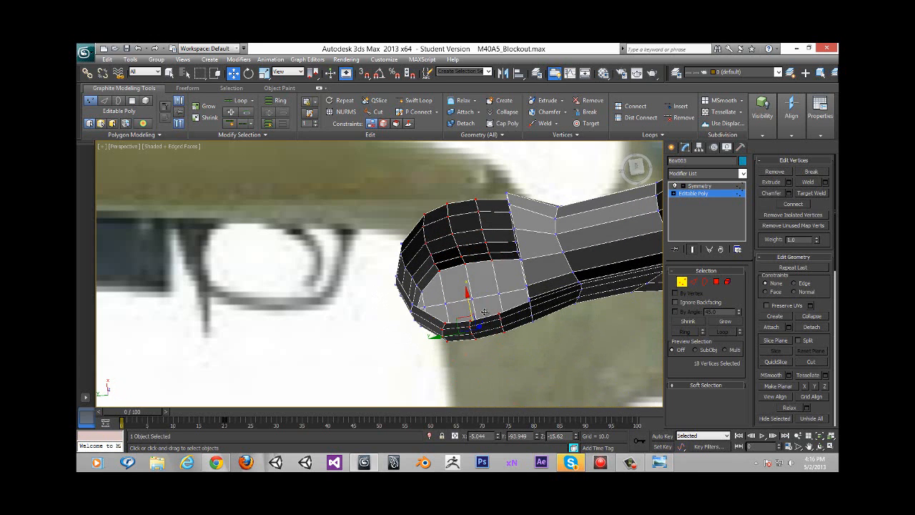
Move two neighbouring seven-vertex loops on the grip's outer side along X toward the centre line, the first by about 0.5
click(443, 326)
shift+click(445, 341)
alt+middle_drag(447, 344, 496, 348)
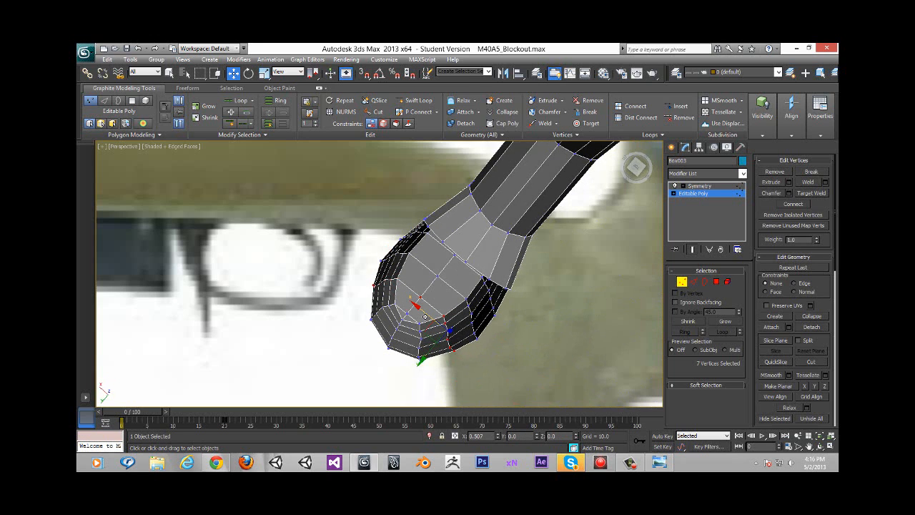
mouse_move(476, 306)
alt+middle_down()
mouse_move(483, 295)
mouse_move(491, 313)
alt+middle_up()
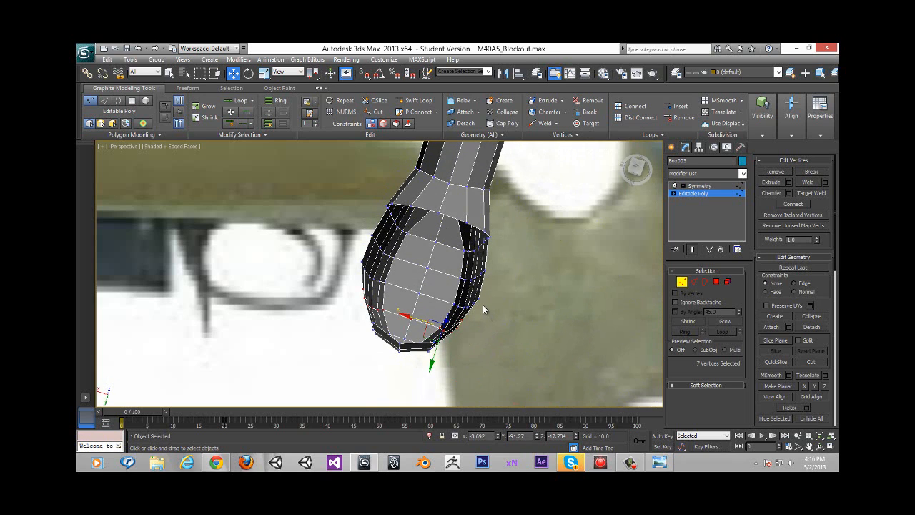
click(476, 300)
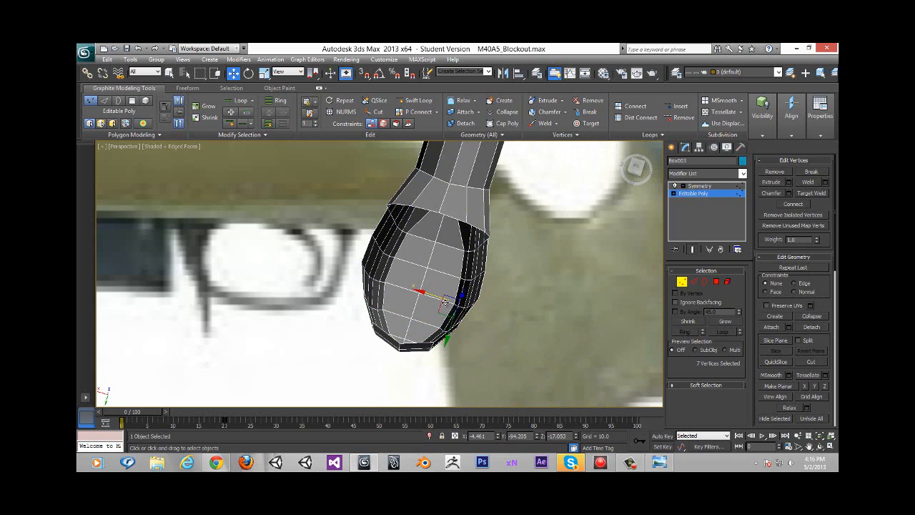
drag(431, 295, 433, 293)
Select the next vertex loops toward the grip's rear, and move the 11-vertex loop about 0.46 along X toward the centre line
click(484, 275)
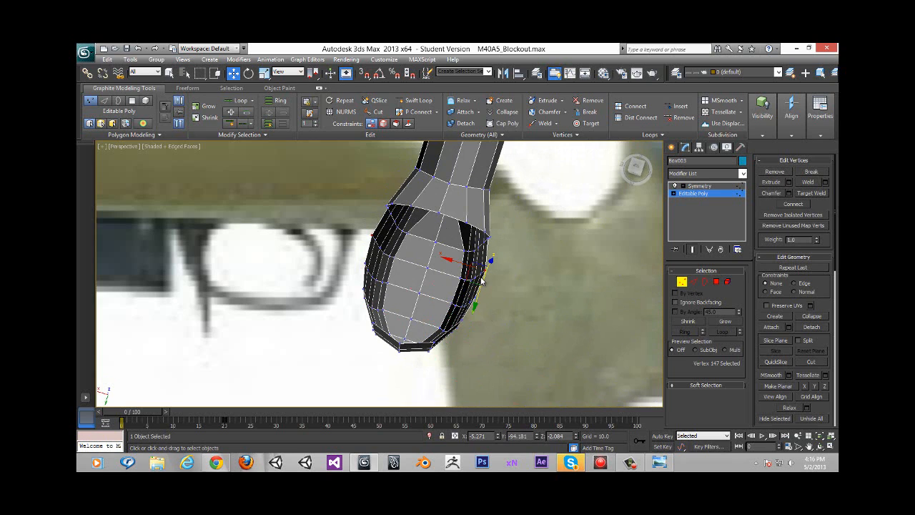
key(ctrl+z)
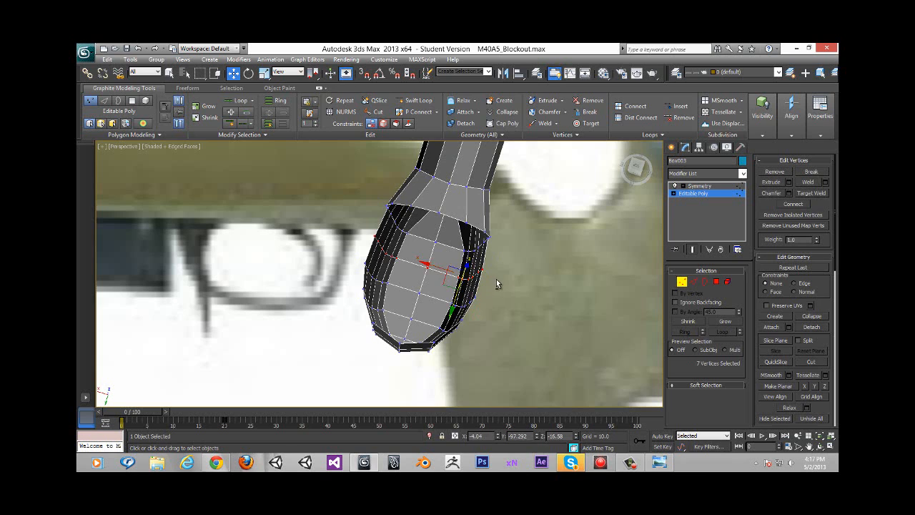
key(ctrl+z)
key(ctrl+z)
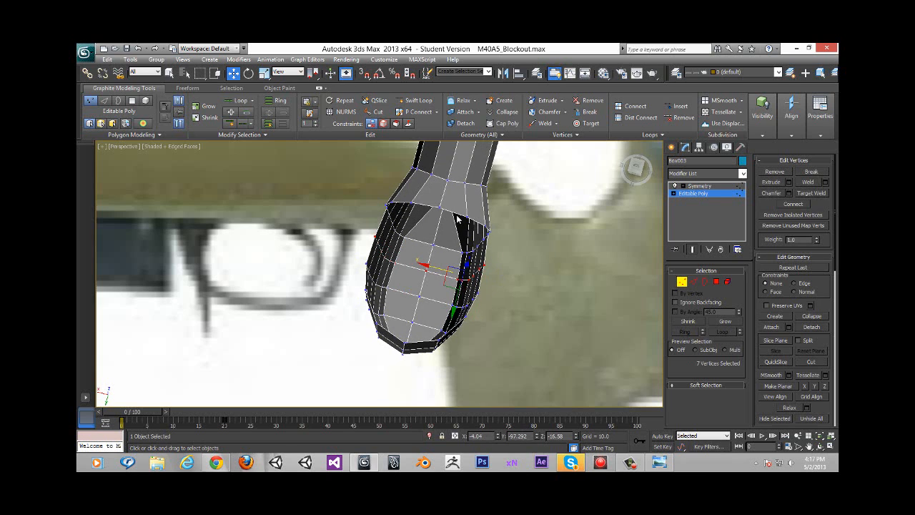
key(ctrl+z)
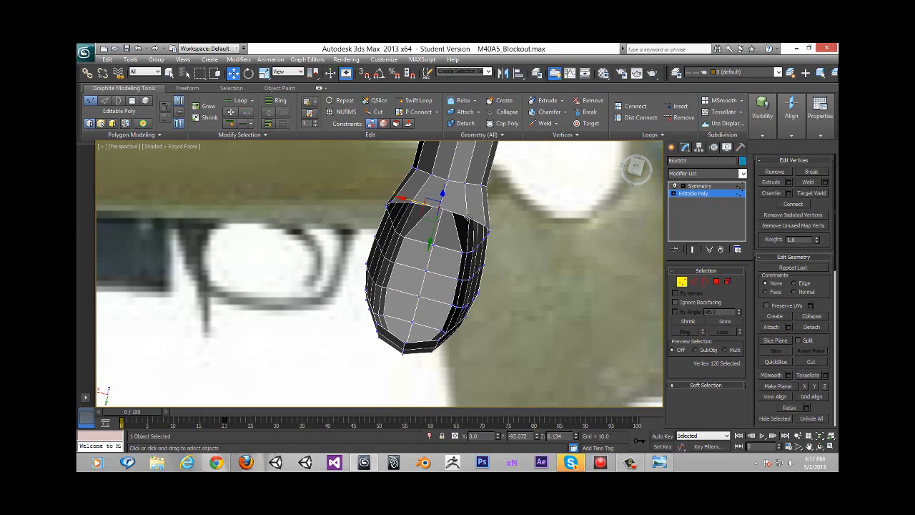
key(ctrl+z)
drag(442, 233, 437, 234)
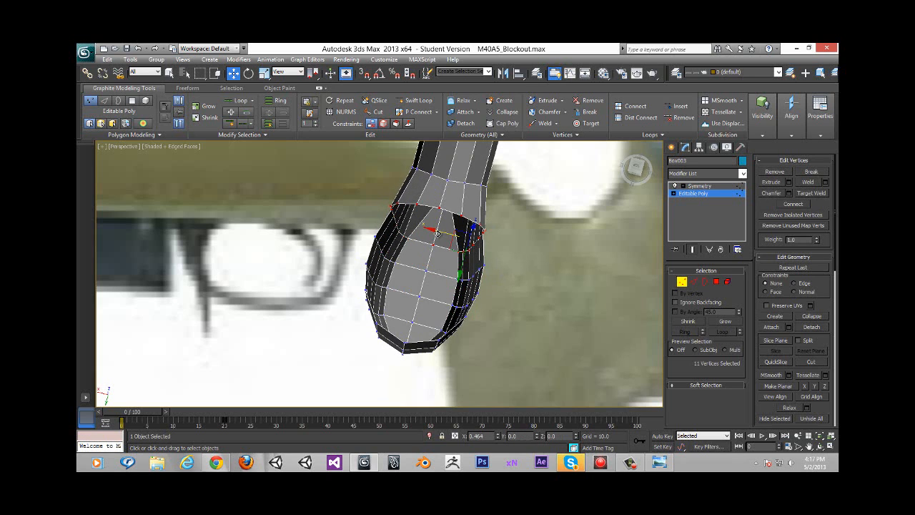
Check the grip's side shape, and adjust the single vertex on its lower rear edge in vertex mode
alt+middle_drag(501, 268, 500, 236)
scroll(472, 228, up, 5)
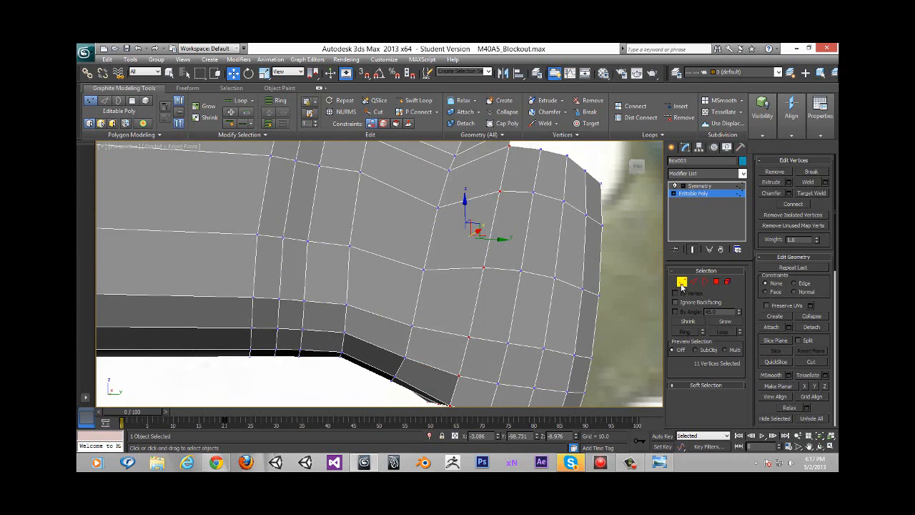
click(681, 283)
alt+middle_drag(507, 276, 597, 342)
click(683, 283)
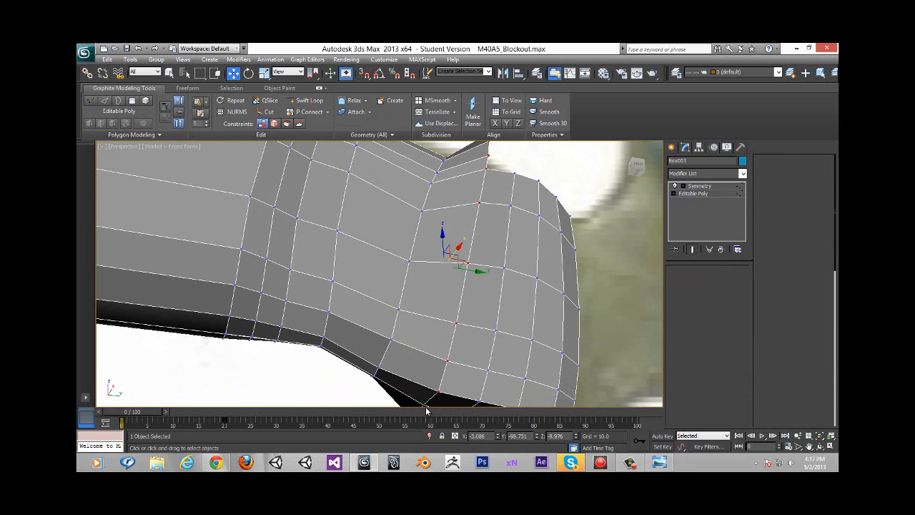
alt+middle_drag(439, 394, 420, 391)
click(413, 381)
drag(413, 384, 412, 373)
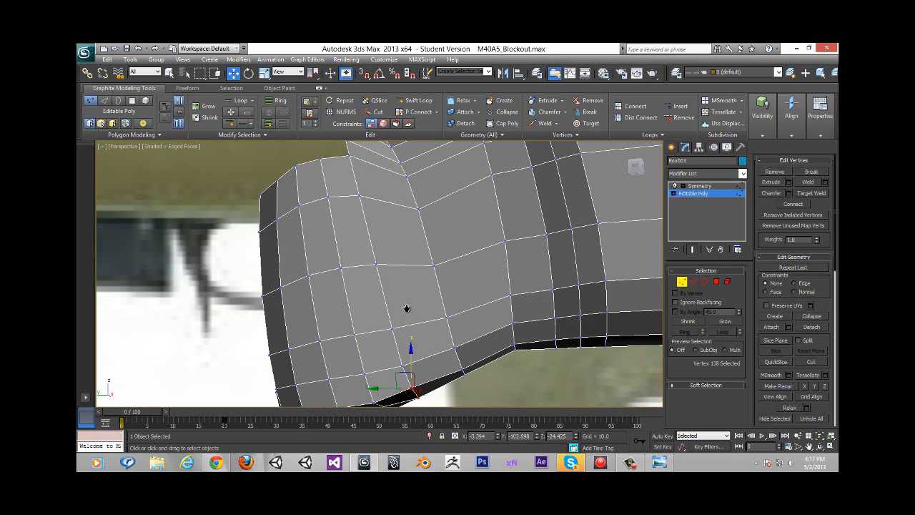
alt+middle_drag(405, 311, 297, 135)
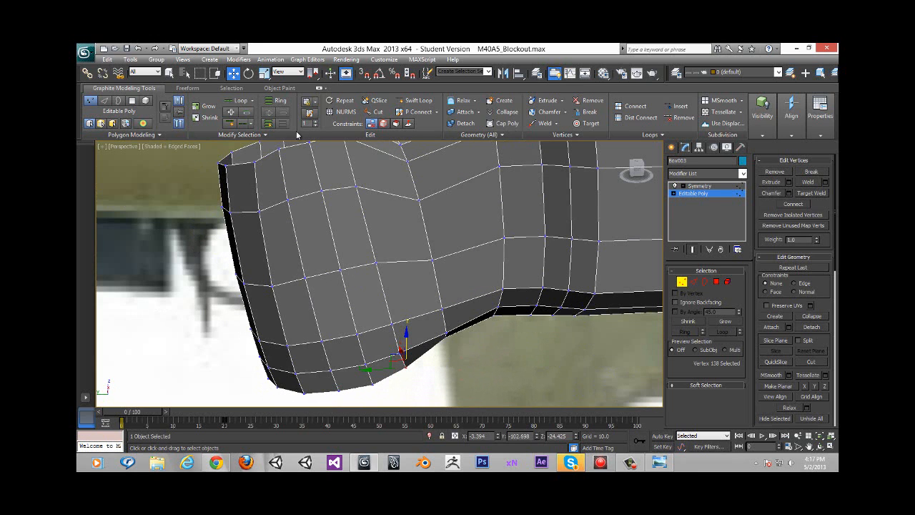
Insert an edge loop with Swift Loop across the grip just behind the 11-vertex loop, and select its 11 vertices
click(403, 101)
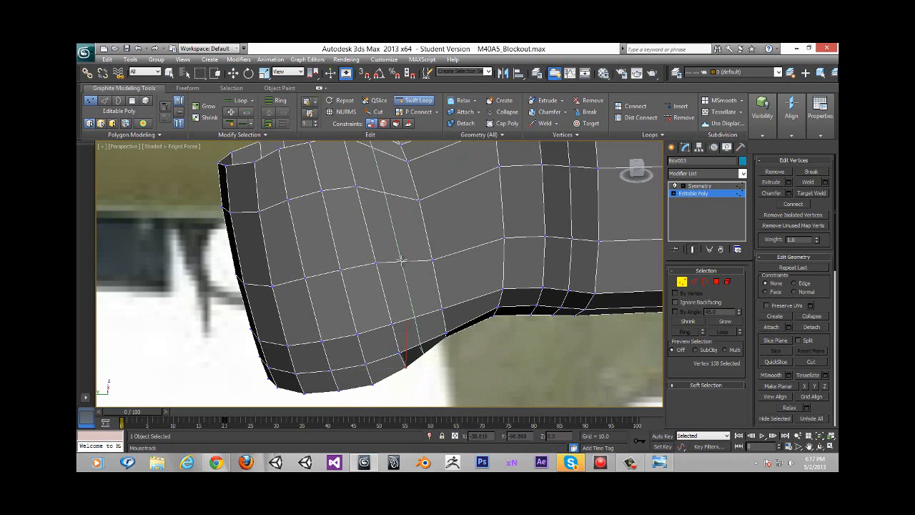
click(403, 260)
key(w)
alt+middle_drag(419, 307, 397, 284)
right_click(413, 307)
click(422, 320)
Try to scale the new loop's 11 vertices in the Local coordinate system
drag(398, 277, 397, 283)
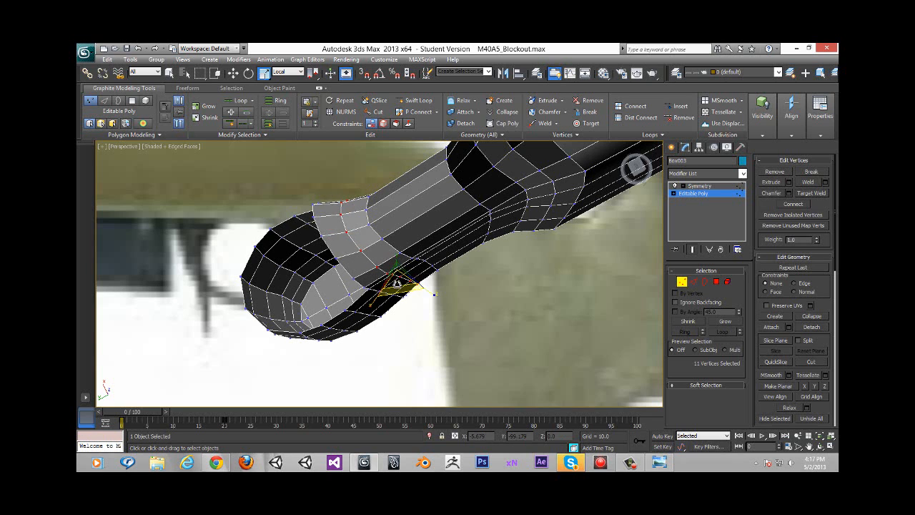
alt+middle_drag(397, 284, 379, 239)
key(ctrl+z)
Set the reference coordinate system to View and scale the new loop's 11 vertices slightly inward along X
alt+middle_drag(413, 357, 463, 314)
mouse_move(386, 289)
alt+middle_down()
mouse_move(400, 301)
mouse_move(396, 290)
alt+middle_up()
click(299, 72)
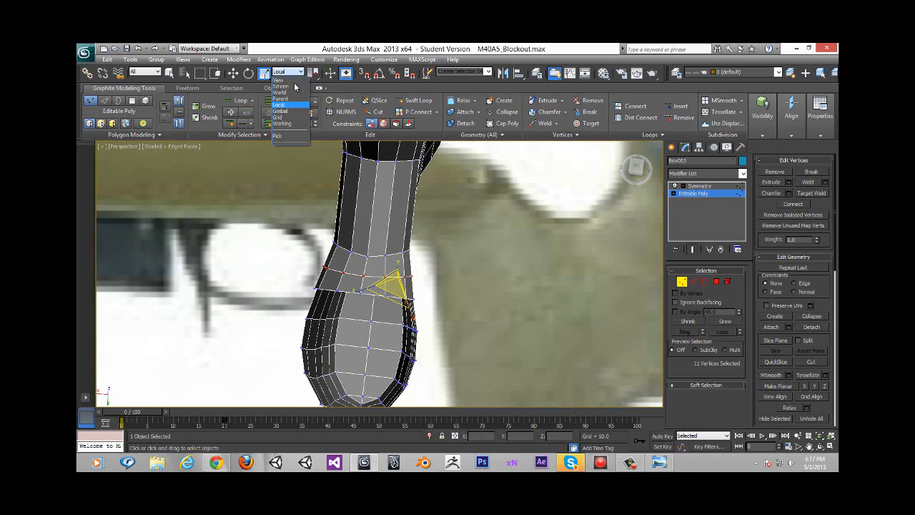
click(287, 83)
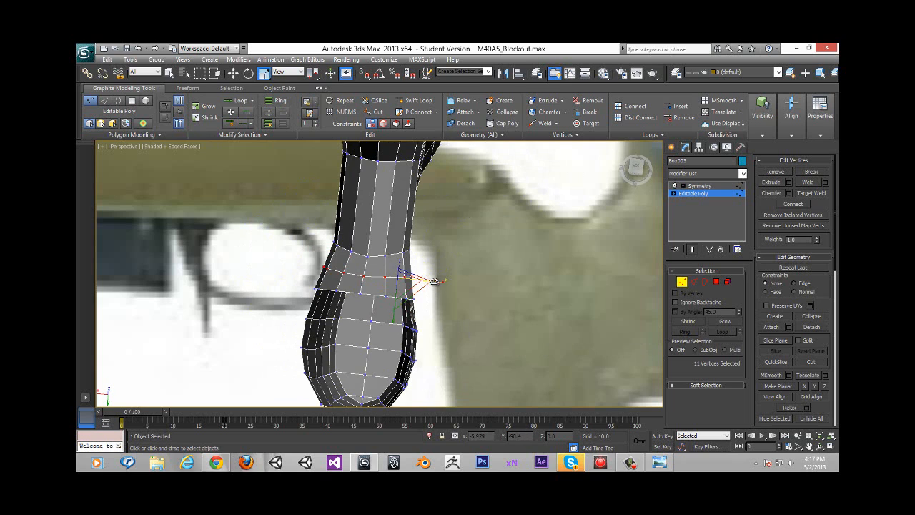
drag(431, 280, 426, 281)
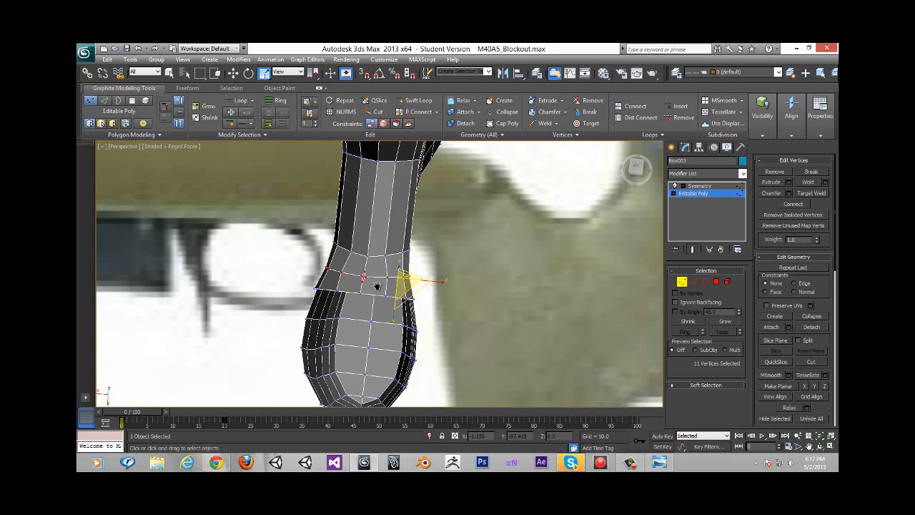
Move the new loop's 11 vertices about 0.2 along X toward the centre line
mouse_move(377, 286)
middle_down()
mouse_move(386, 306)
mouse_move(381, 284)
middle_up()
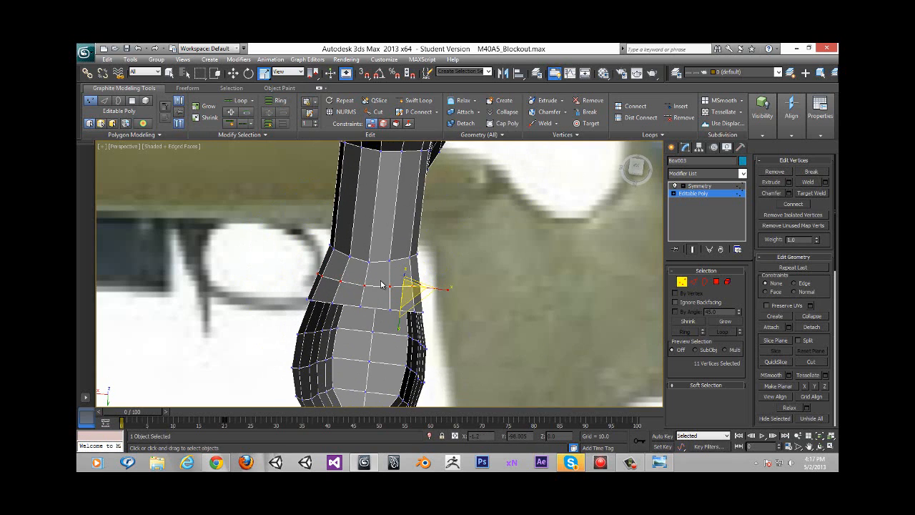
key(w)
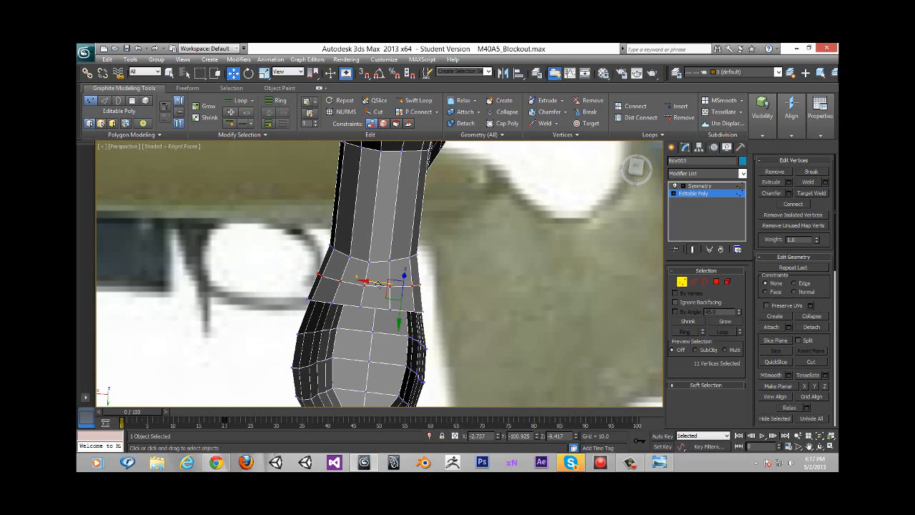
drag(377, 284, 375, 284)
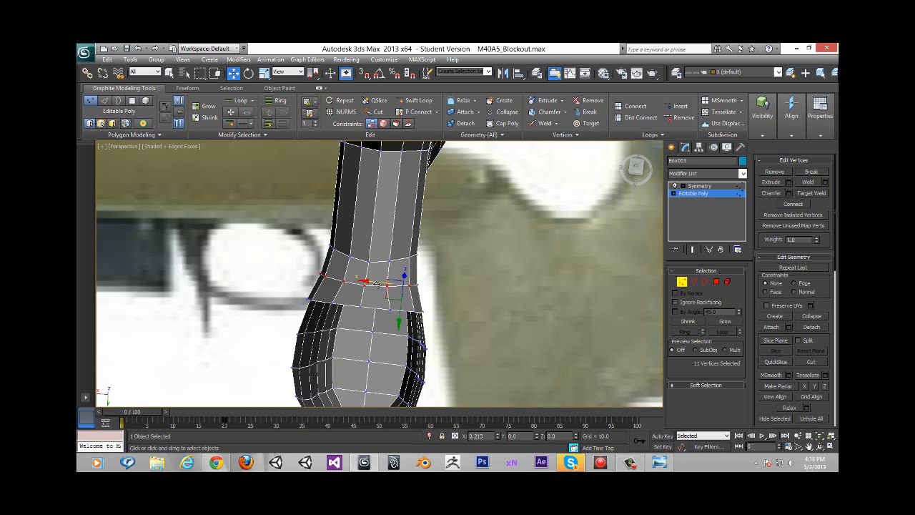
alt+middle_drag(388, 253, 388, 288)
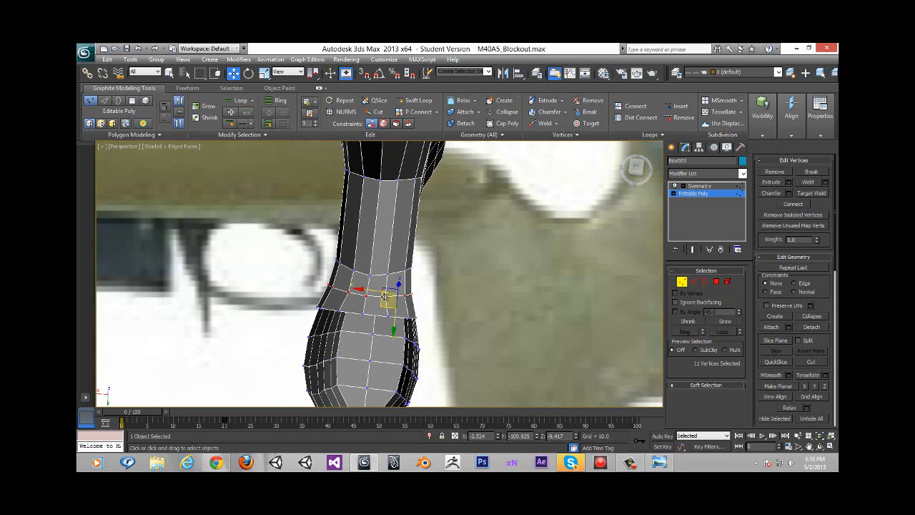
Leave vertex mode and examine the whole grip-and-butt piece from several angles, especially the grip's upper edge
alt+middle_drag(445, 293, 680, 269)
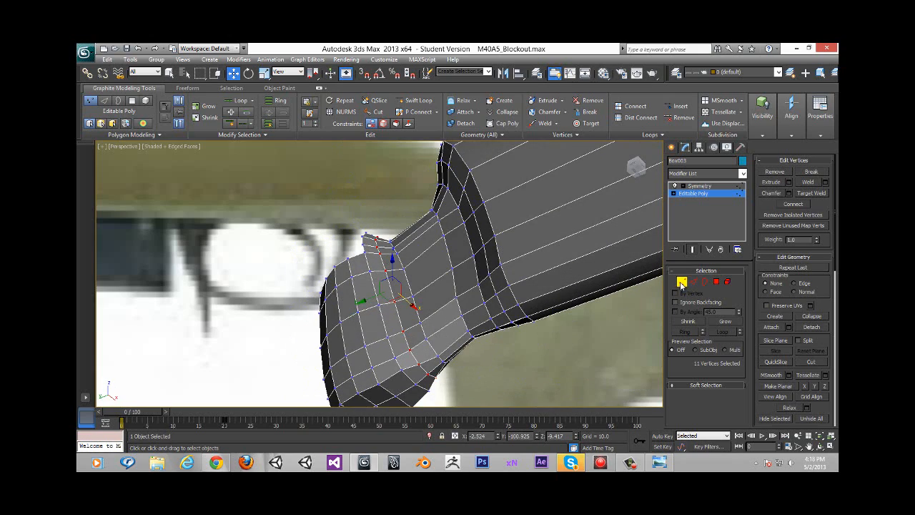
click(681, 284)
scroll(375, 288, down, 6)
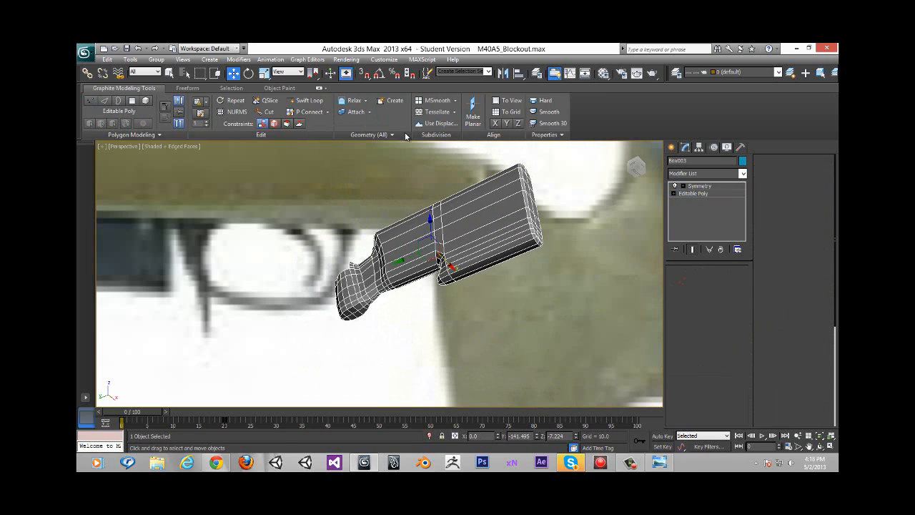
alt+middle_drag(465, 232, 421, 186)
scroll(335, 231, up, 6)
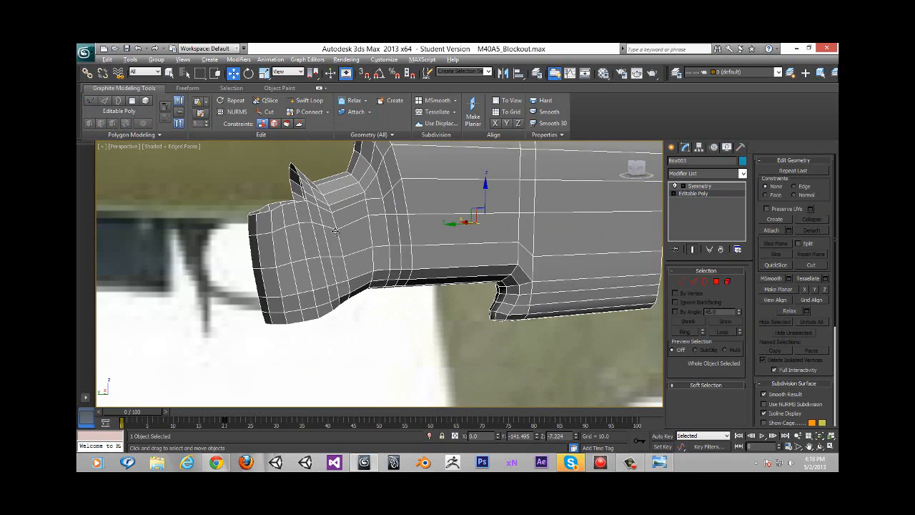
scroll(335, 231, up, 3)
alt+middle_drag(336, 231, 323, 220)
scroll(323, 220, down, 3)
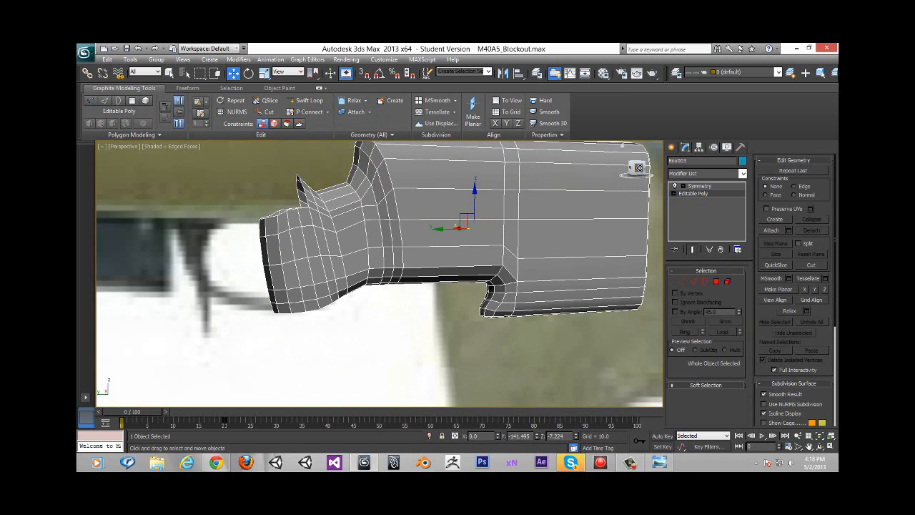
click(631, 463)
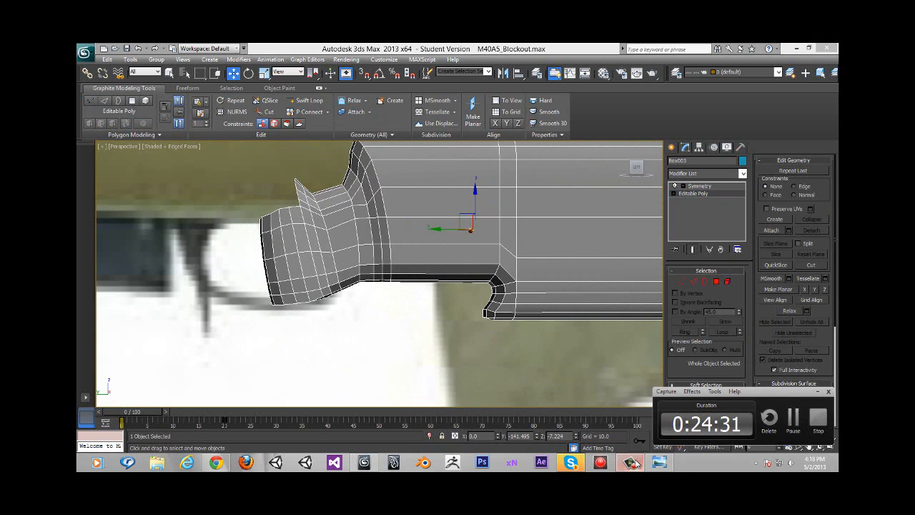
click(636, 463)
middle_drag(336, 213, 436, 270)
scroll(391, 213, down, 3)
scroll(469, 304, up, 3)
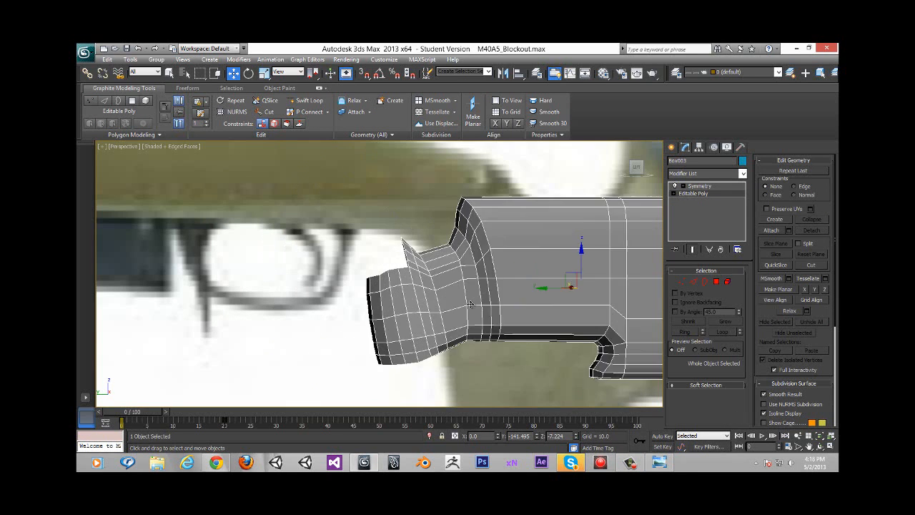
scroll(470, 304, up, 3)
scroll(435, 286, down, 3)
scroll(494, 248, down, 3)
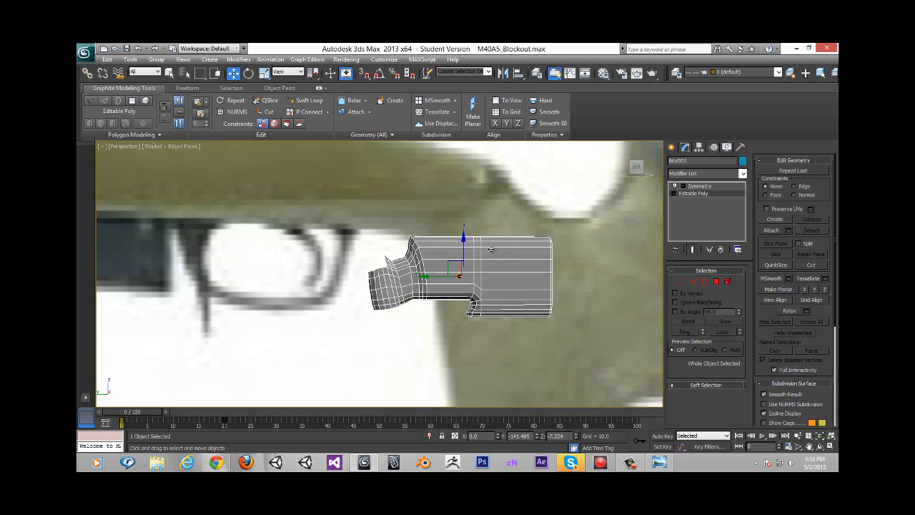
In an orthographic side view, select the edge loop along the grip's upper side and reduce the selection to its four front edges
key(u)
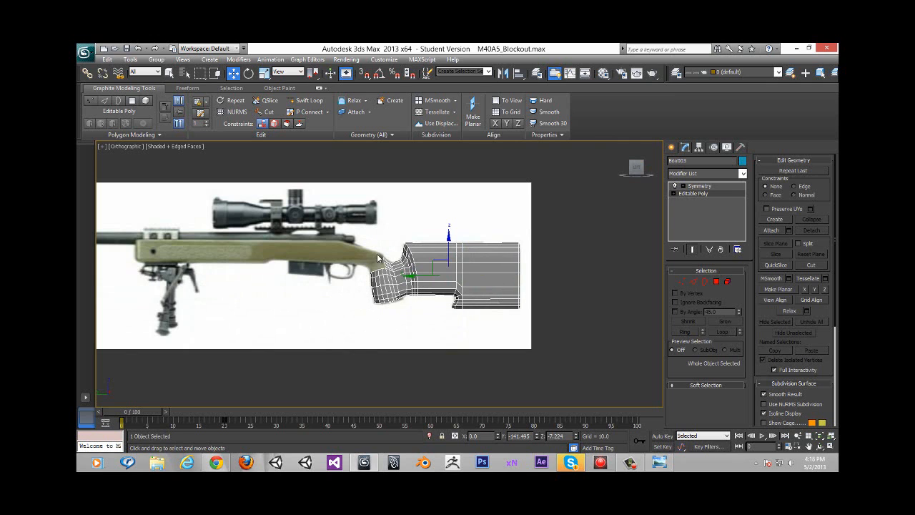
scroll(376, 254, up, 10)
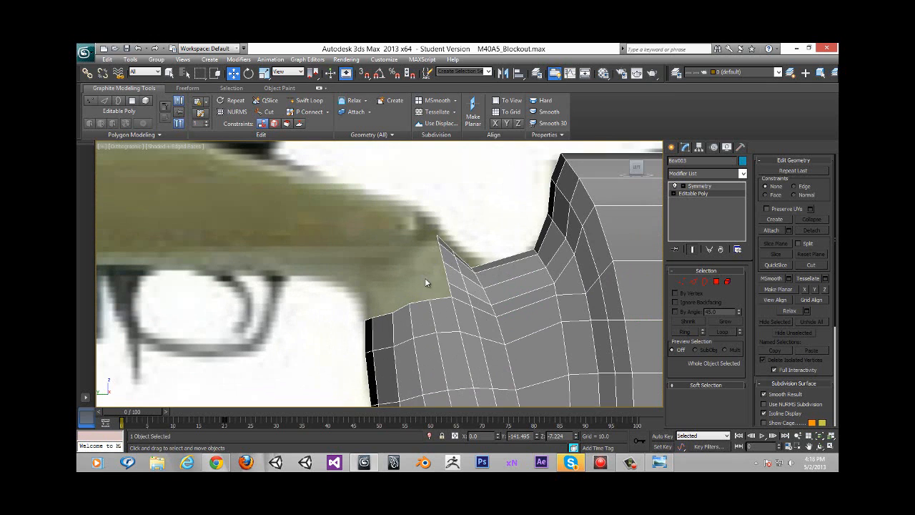
click(694, 282)
click(437, 300)
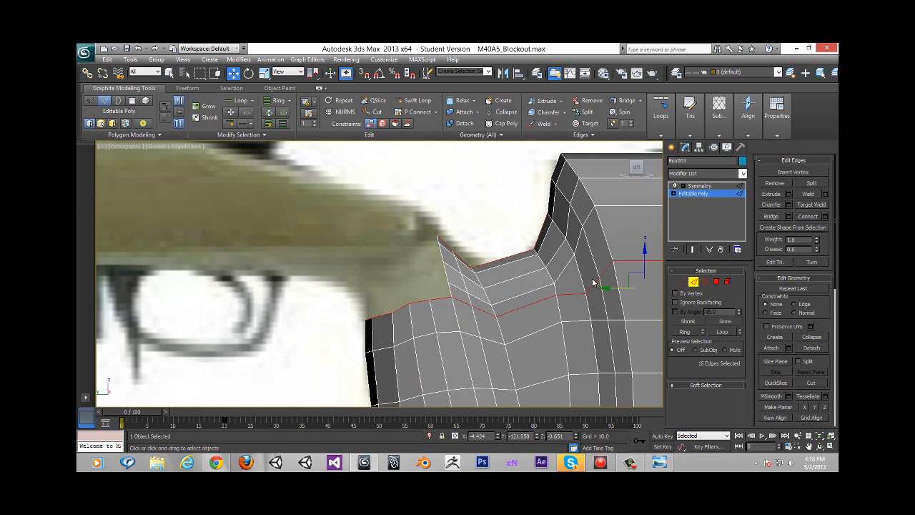
scroll(541, 250, down, 6)
middle_drag(541, 249, 487, 236)
alt+drag(447, 159, 603, 367)
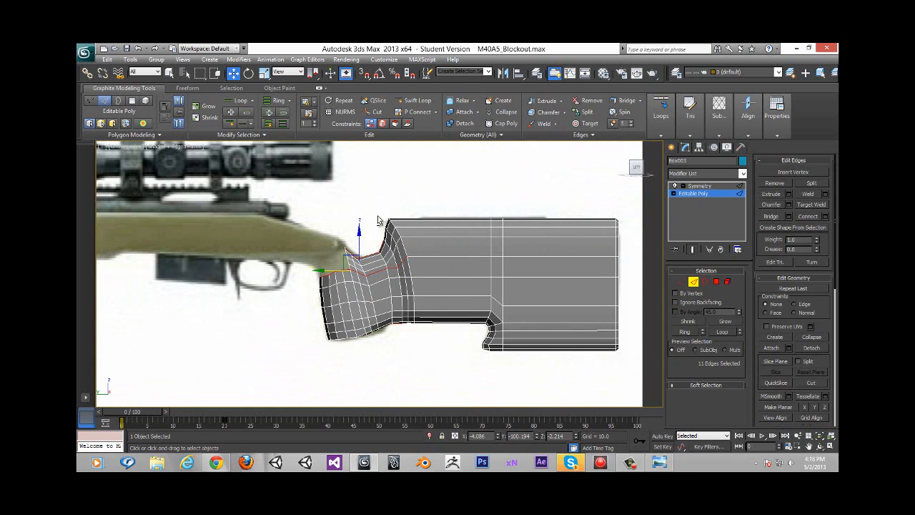
alt+drag(422, 306, 428, 327)
scroll(342, 232, up, 2)
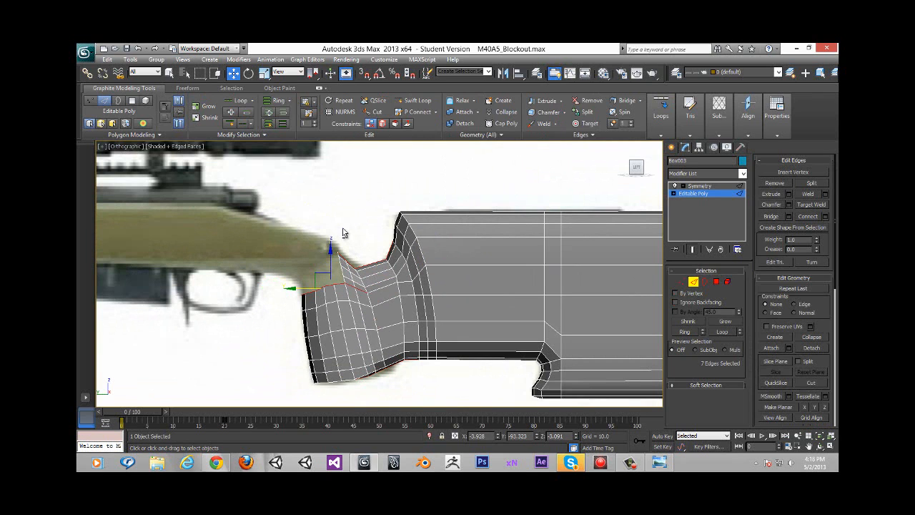
alt+drag(376, 304, 373, 281)
Add the adjoining edge to the selection and move the five upper grip edges about 0.4 along Y and 1.85 along Z
scroll(335, 298, up, 3)
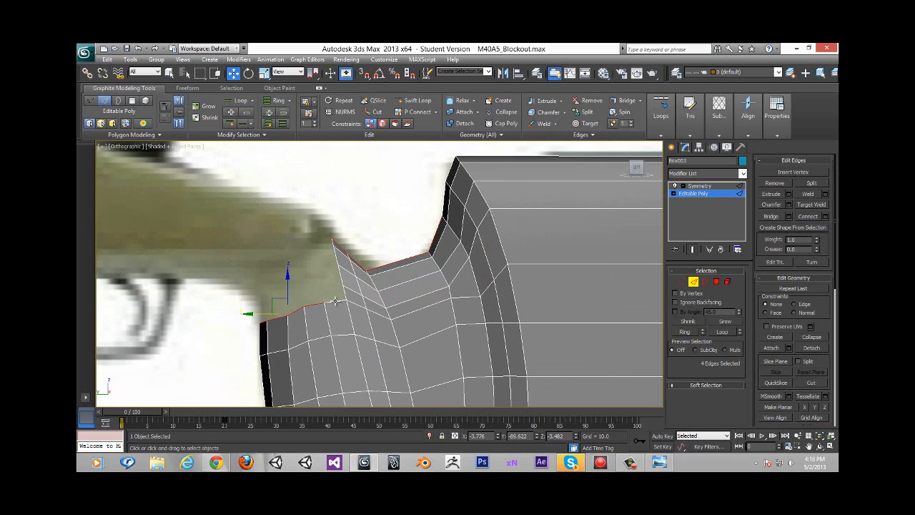
ctrl+click(339, 301)
drag(286, 296, 283, 281)
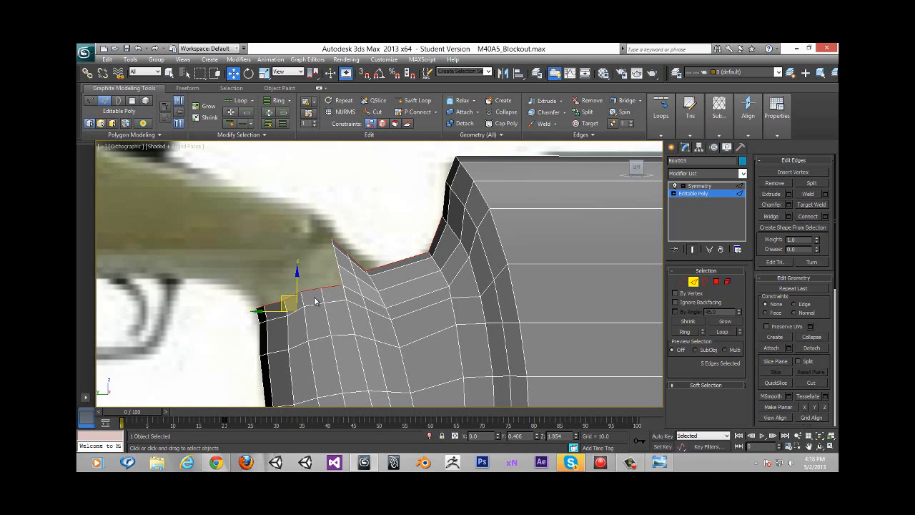
Select the two overlapping vertices at the rear end of the extended upper grip edge row and weld them
scroll(316, 301, up, 4)
scroll(166, 309, up, 2)
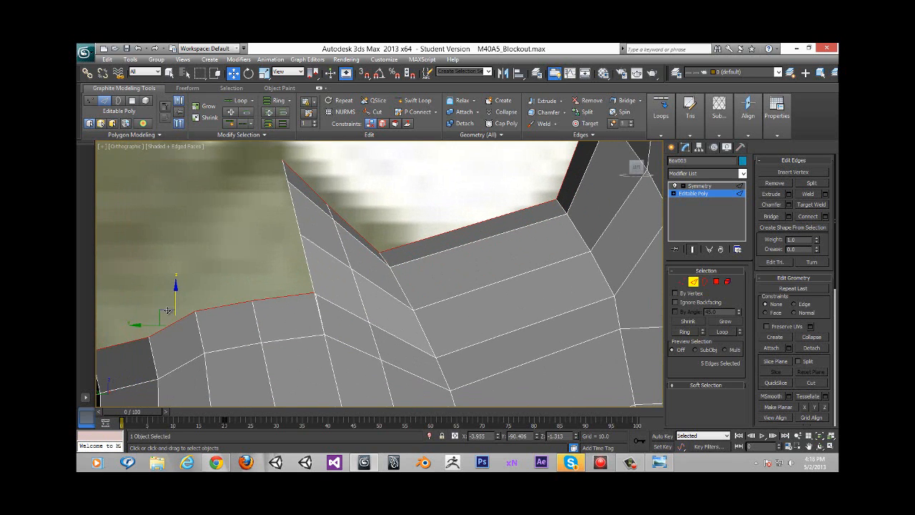
drag(164, 313, 164, 313)
key(1)
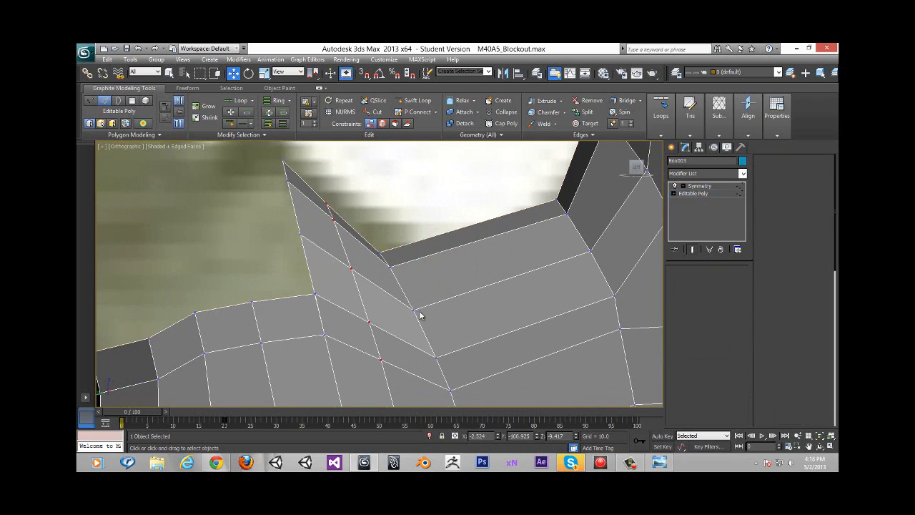
drag(304, 286, 322, 306)
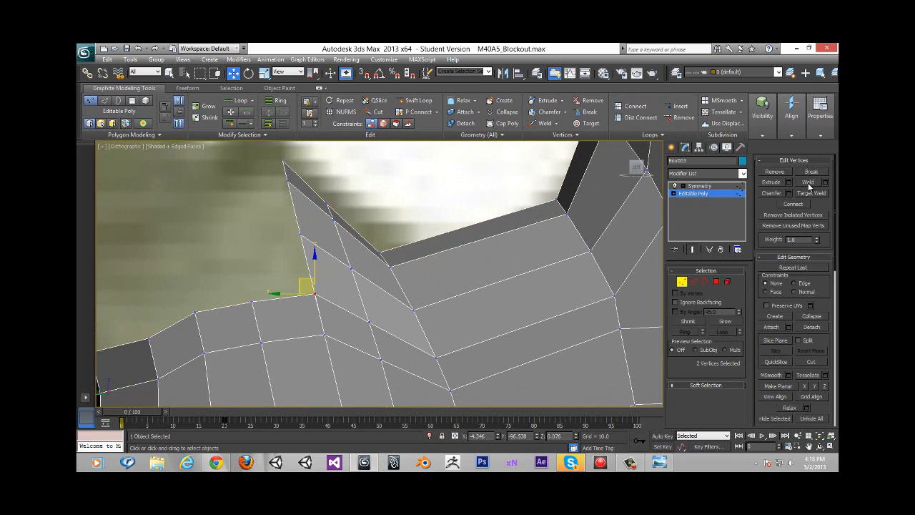
click(808, 184)
Extend the five upper grip edges into another row of faces, about 0.6 along Y and 2.6 along Z
click(693, 282)
alt+middle_drag(292, 329, 448, 311)
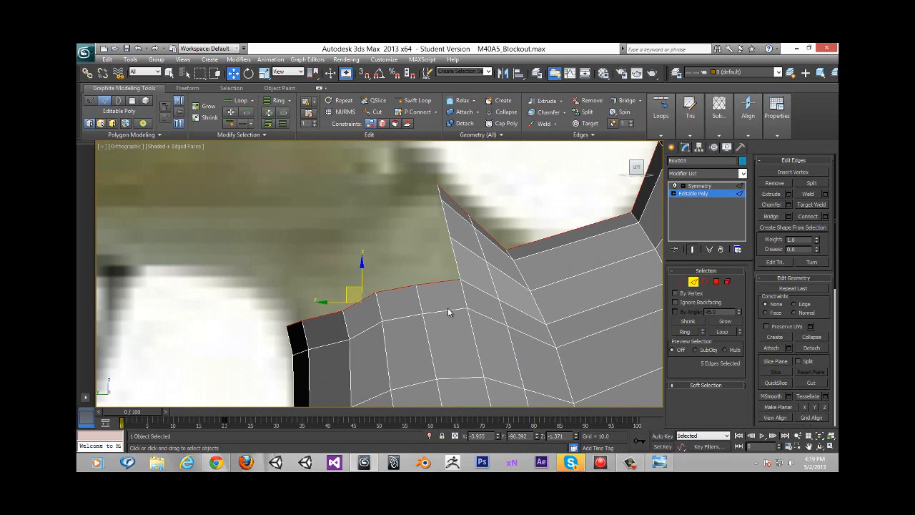
drag(347, 287, 337, 249)
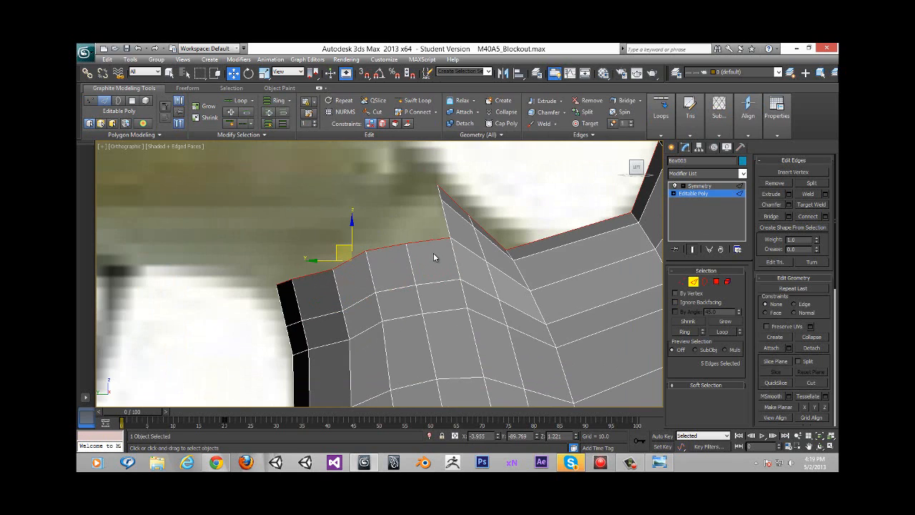
Target weld the rear corner vertex of the new face row to the neighbouring vertex on the grip's rear slope
click(681, 282)
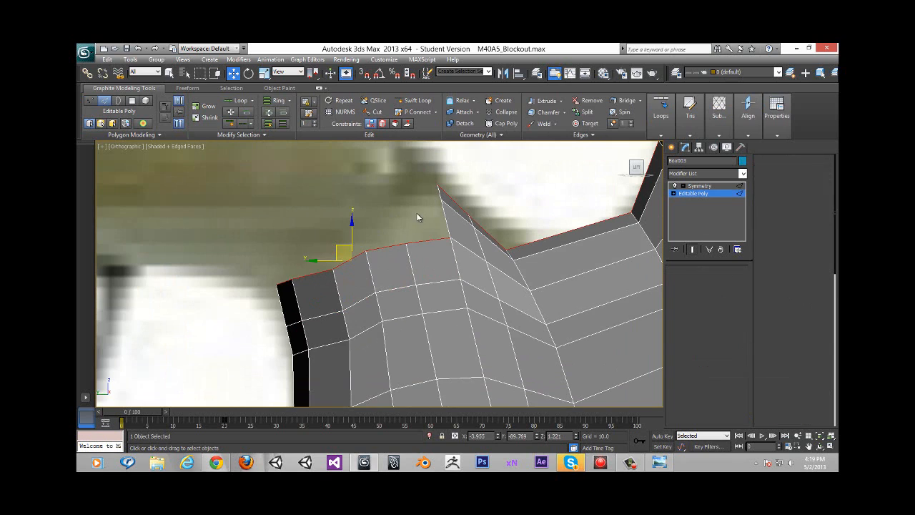
drag(461, 255, 463, 258)
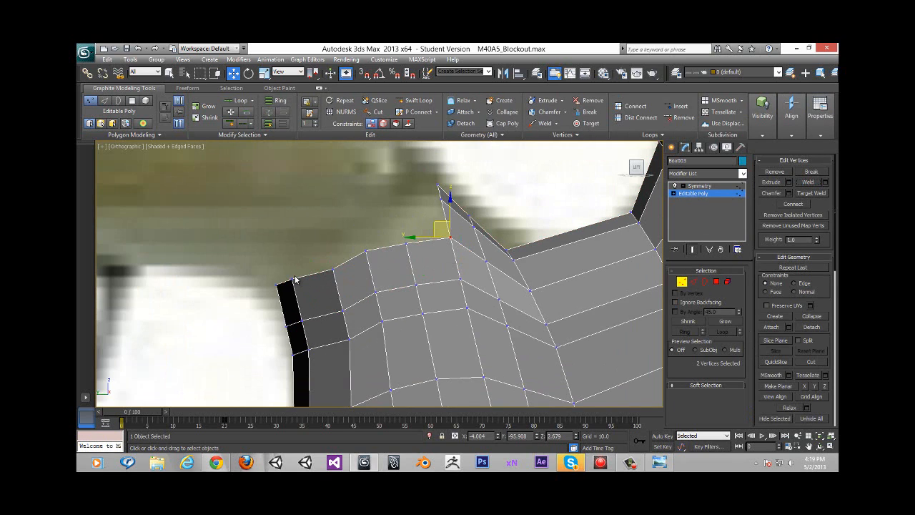
scroll(434, 226, up, 5)
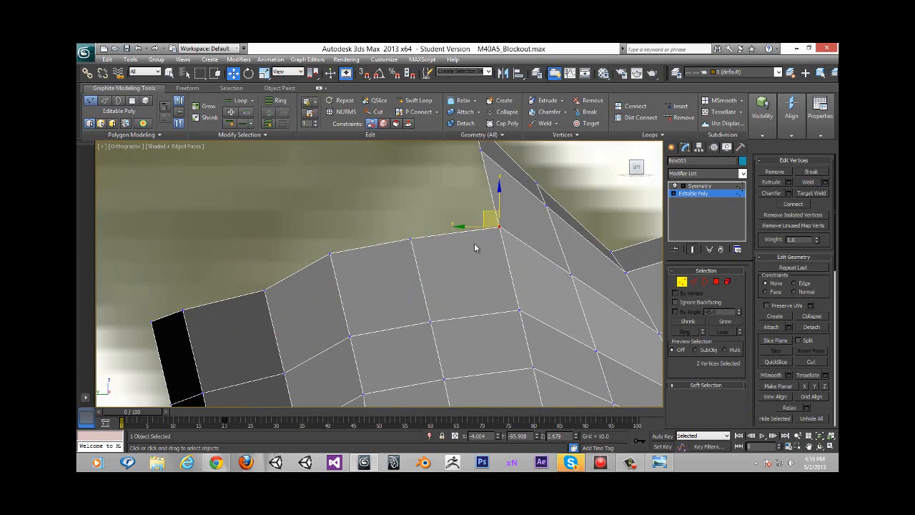
alt+middle_drag(417, 296, 401, 308)
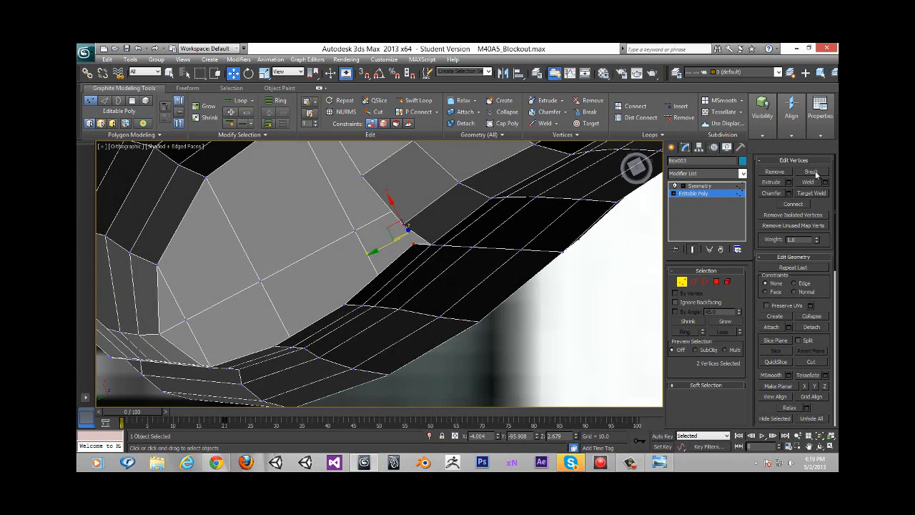
click(812, 193)
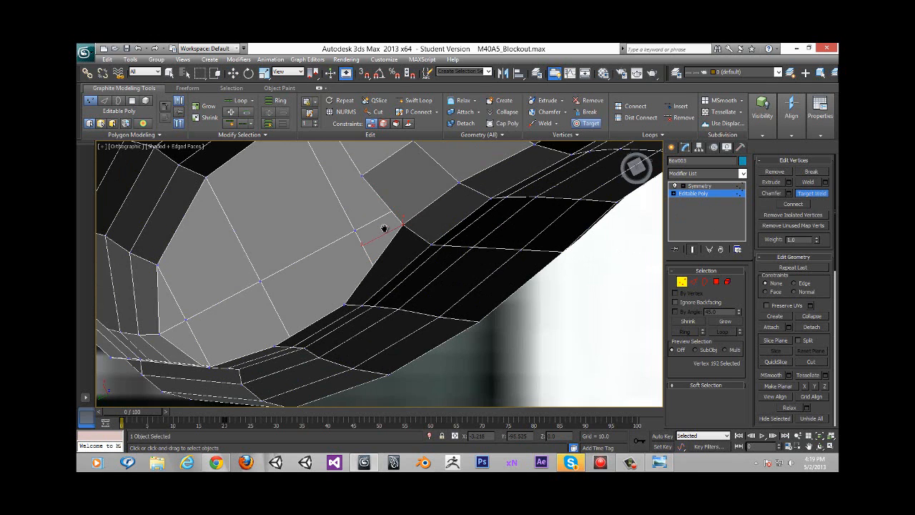
scroll(386, 226, down, 5)
mouse_move(389, 222)
alt+middle_down()
mouse_move(394, 208)
mouse_move(400, 215)
alt+middle_up()
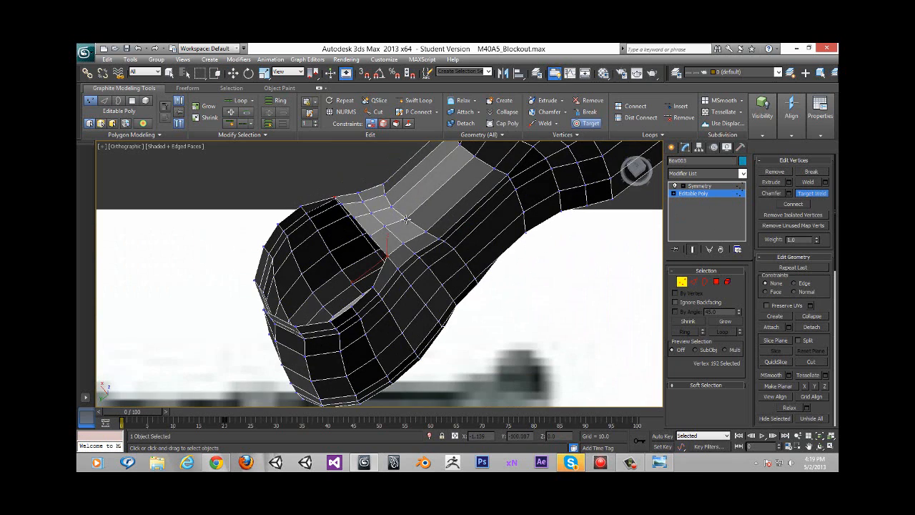
key(w)
click(365, 290)
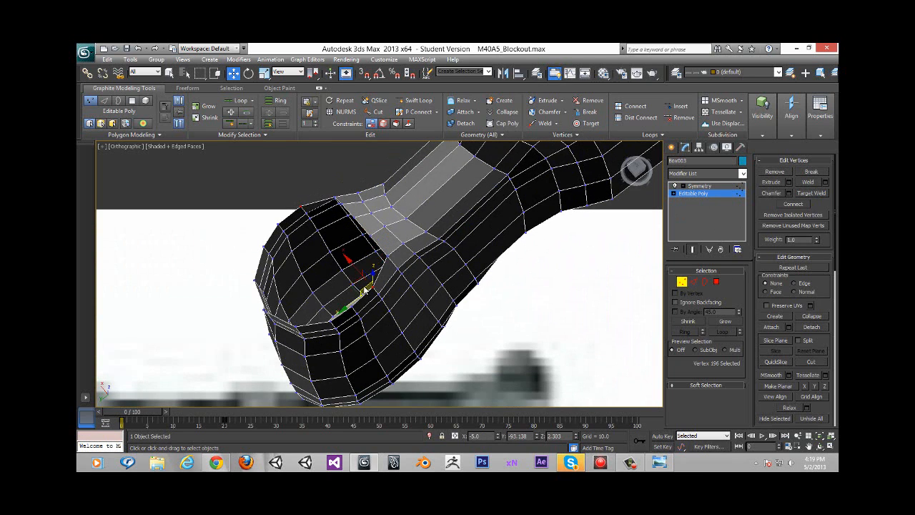
drag(357, 273, 354, 269)
key(ctrl+z)
In the left view, extend the two rearmost upper grip edges into new faces about 0.3 along Y and 1.1 along Z
alt+middle_drag(364, 275, 386, 288)
scroll(386, 287, up, 6)
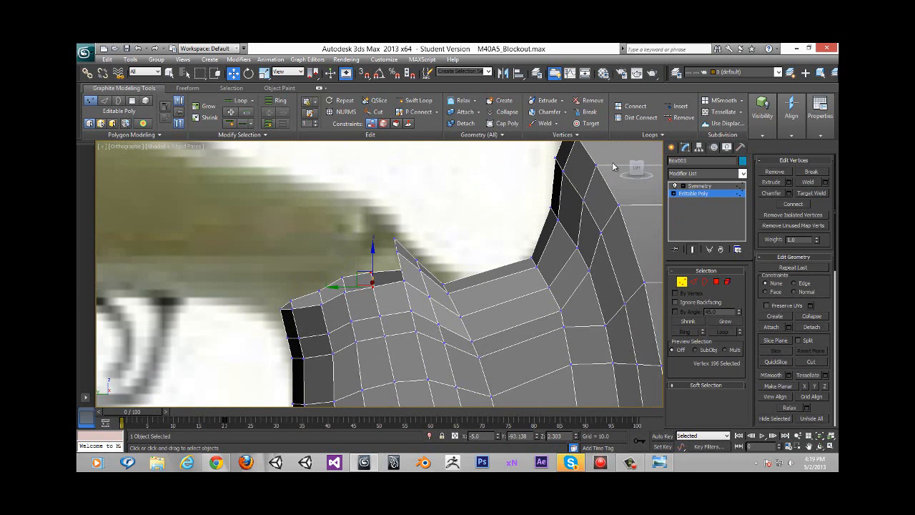
key(l)
scroll(447, 267, down, 4)
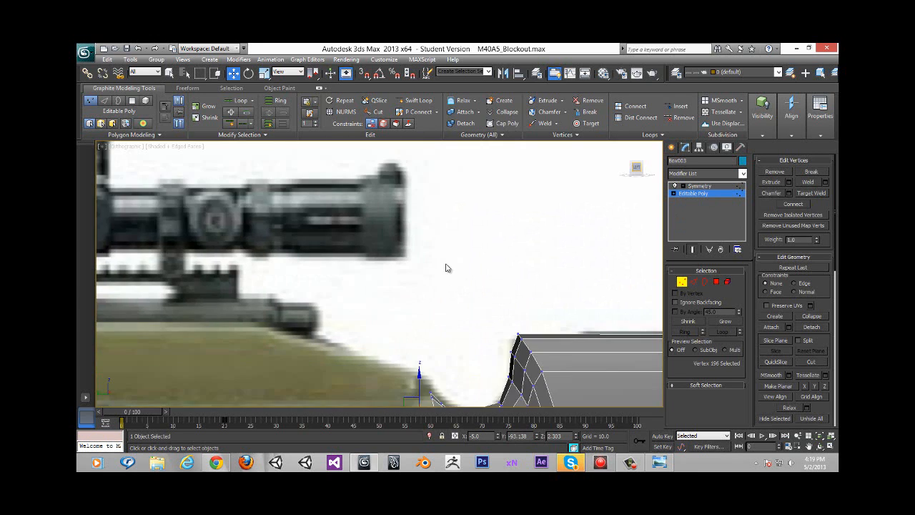
middle_drag(457, 318, 443, 167)
scroll(443, 294, down, 4)
middle_drag(443, 293, 434, 237)
scroll(433, 237, down, 2)
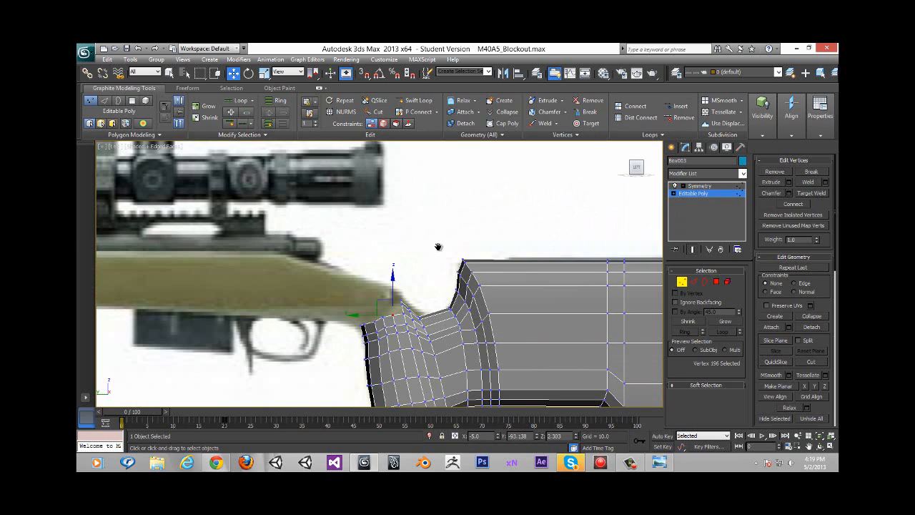
scroll(439, 255, up, 6)
scroll(478, 263, up, 3)
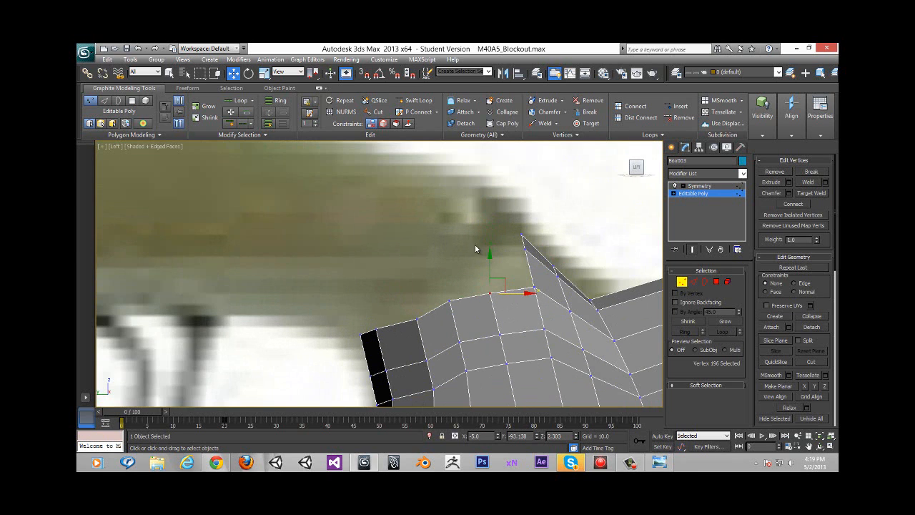
middle_drag(474, 263, 458, 275)
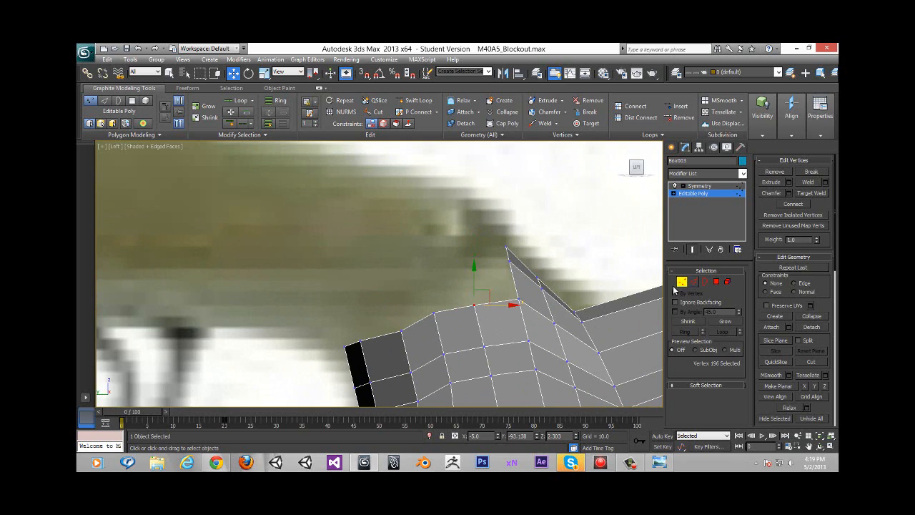
key(2)
double_click(452, 307)
drag(289, 276, 421, 365)
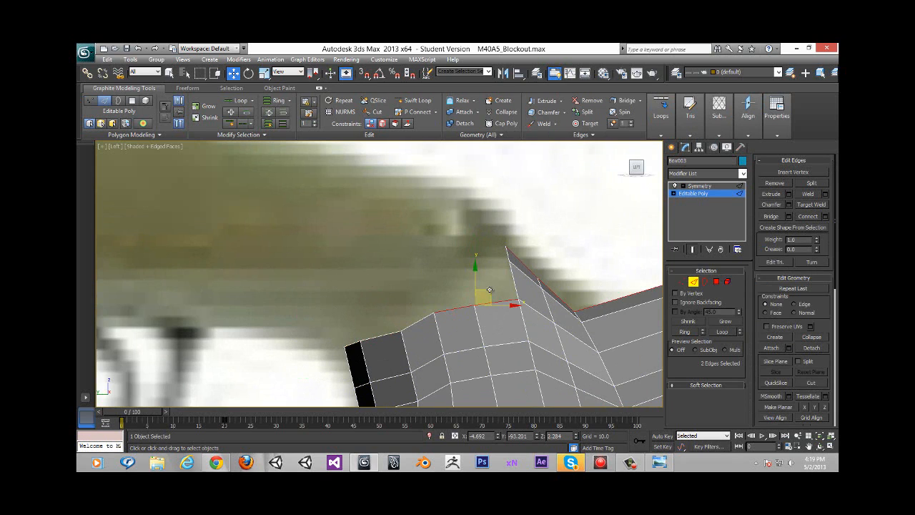
drag(489, 289, 524, 277)
Raise the new faces' rear corner vertex by about 1.25 and target weld it to the adjacent vertex near the grip's rear tip
click(682, 282)
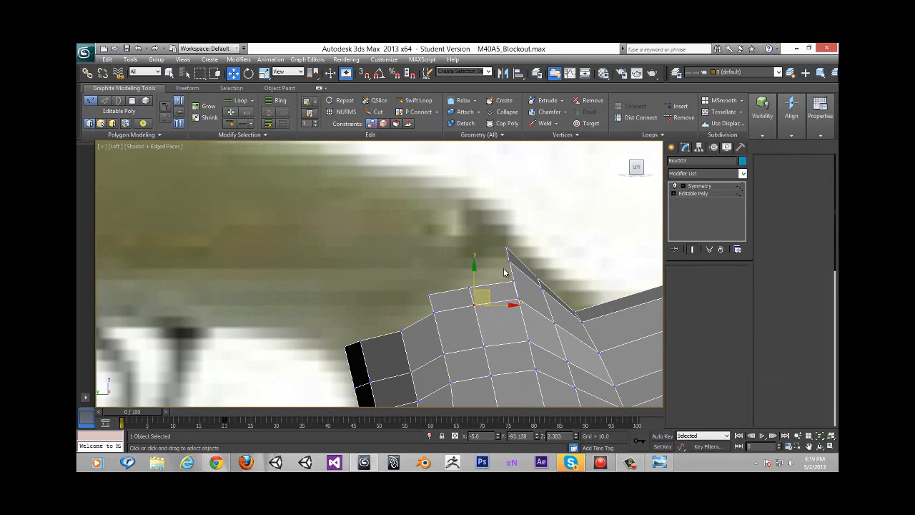
click(516, 268)
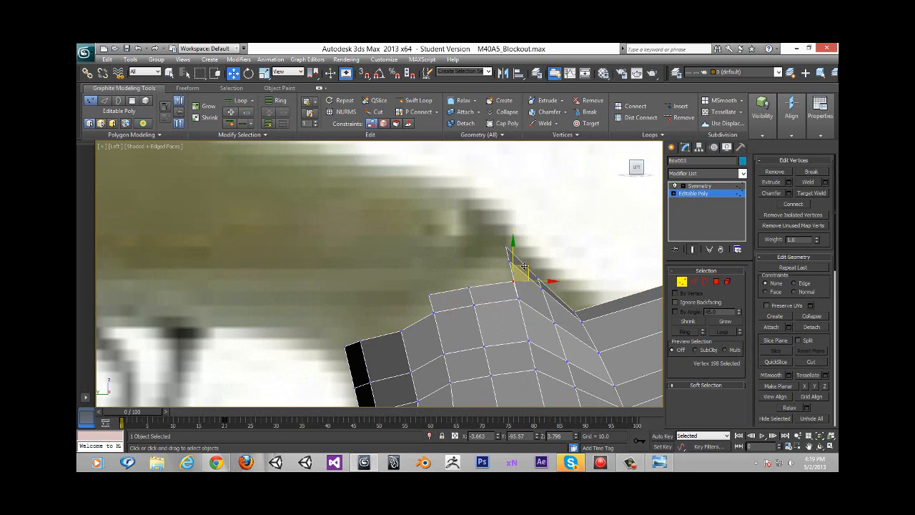
drag(524, 266, 521, 244)
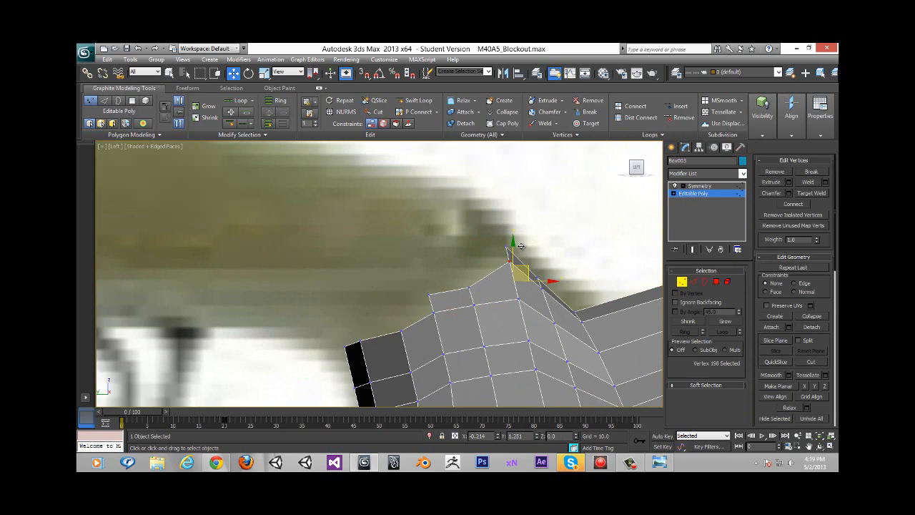
alt+middle_drag(521, 245, 479, 250)
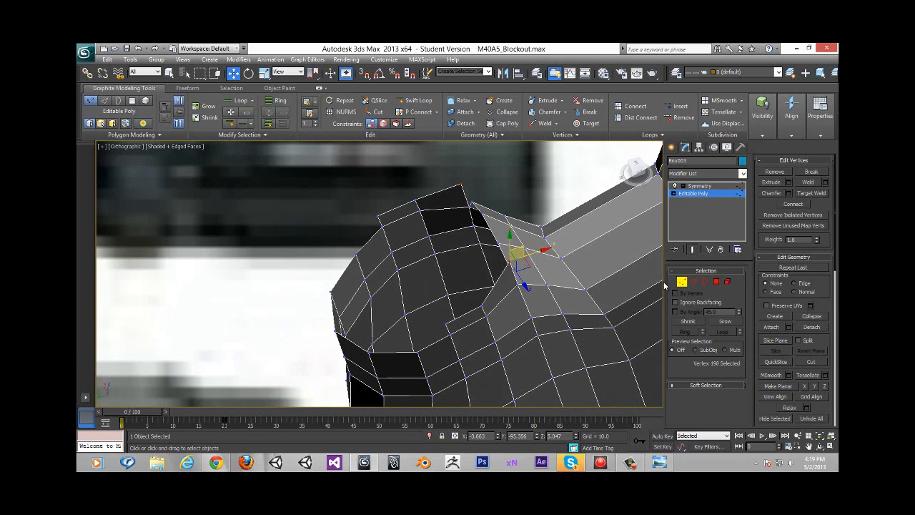
click(813, 193)
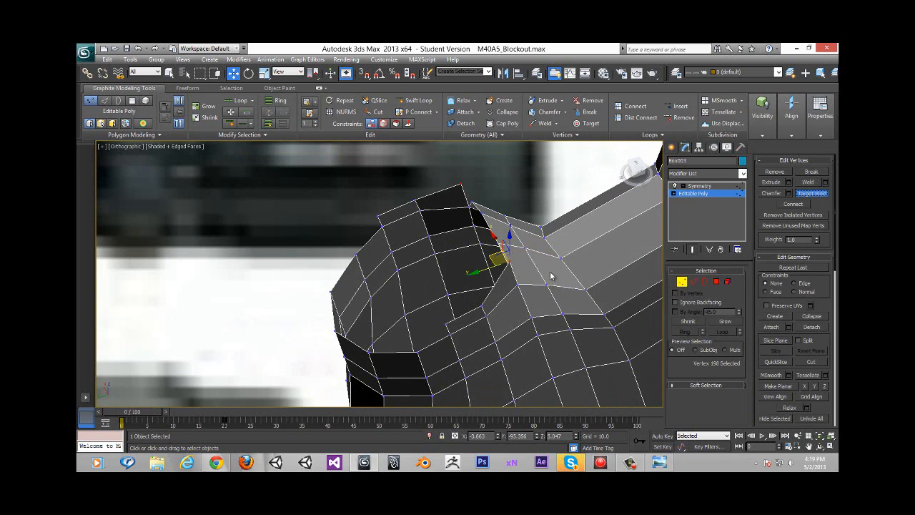
click(507, 262)
click(498, 244)
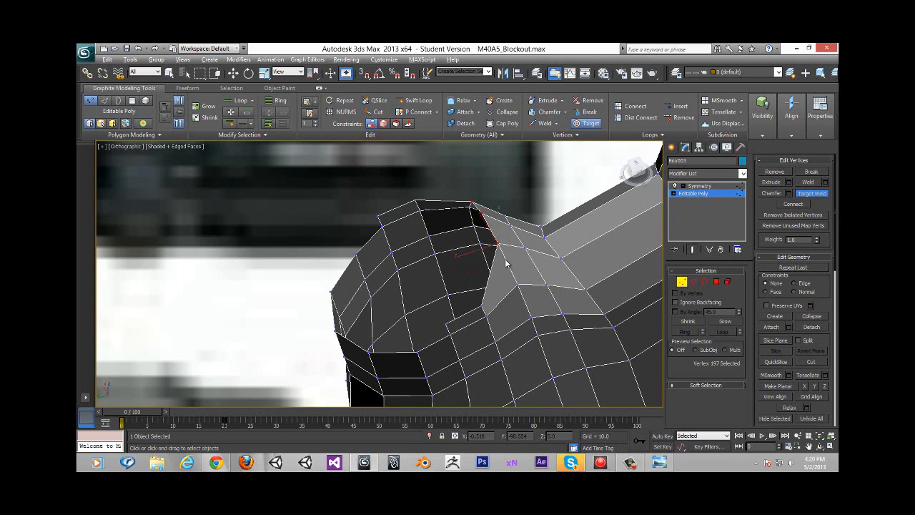
Move the new faces' middle vertex about 0.2 along Y and 0.3 along Z, and shift the two tip vertices to about Y -94.0, Z 6.1
alt+middle_drag(506, 263, 501, 233)
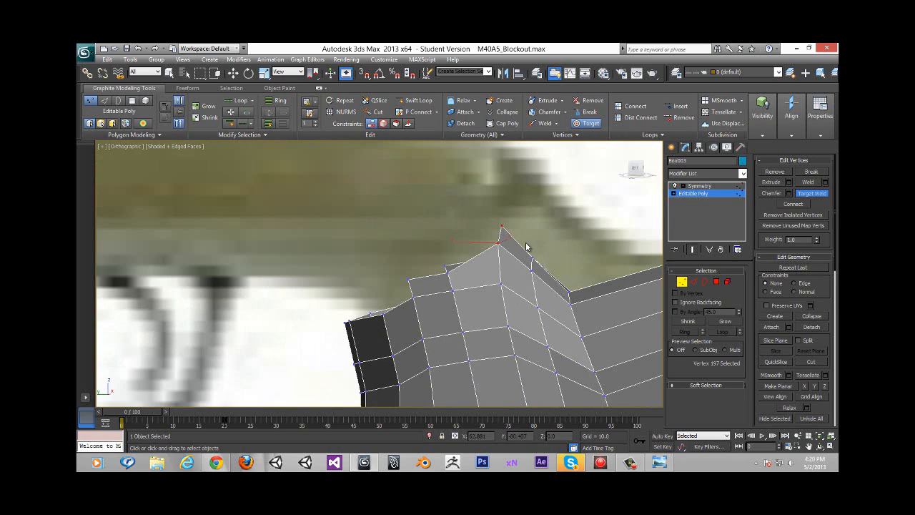
alt+middle_drag(543, 294, 443, 243)
key(l)
scroll(450, 246, up, 10)
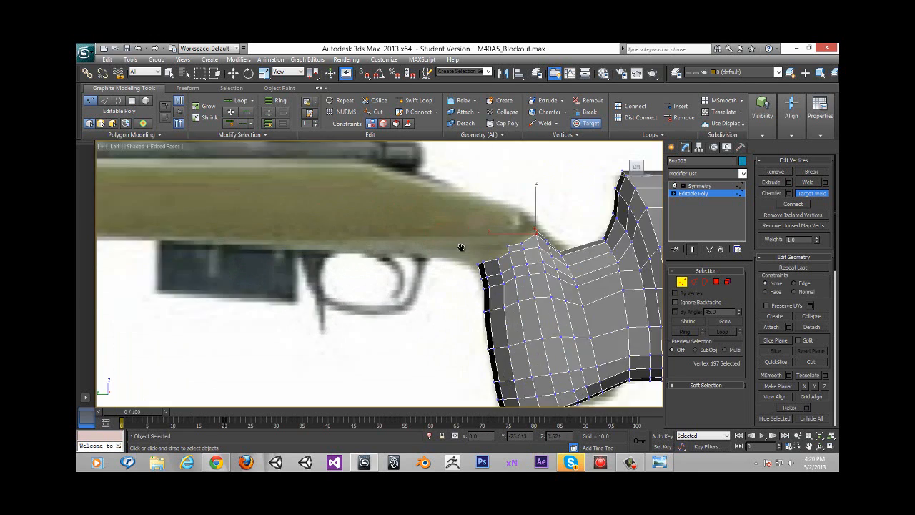
scroll(431, 302, up, 6)
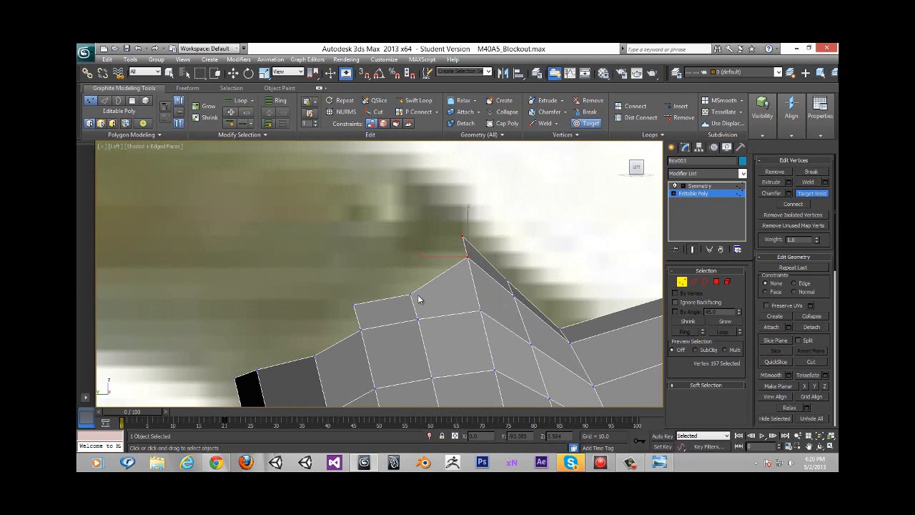
key(w)
click(411, 293)
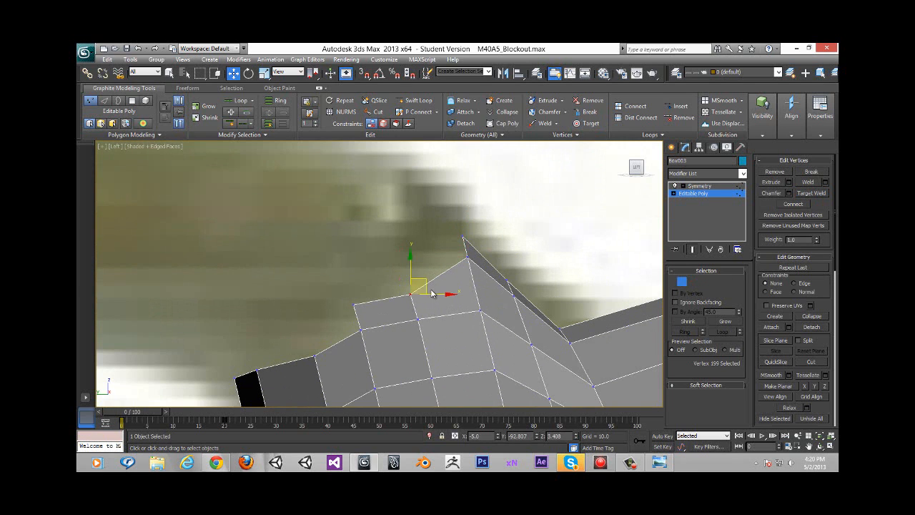
drag(422, 281, 417, 276)
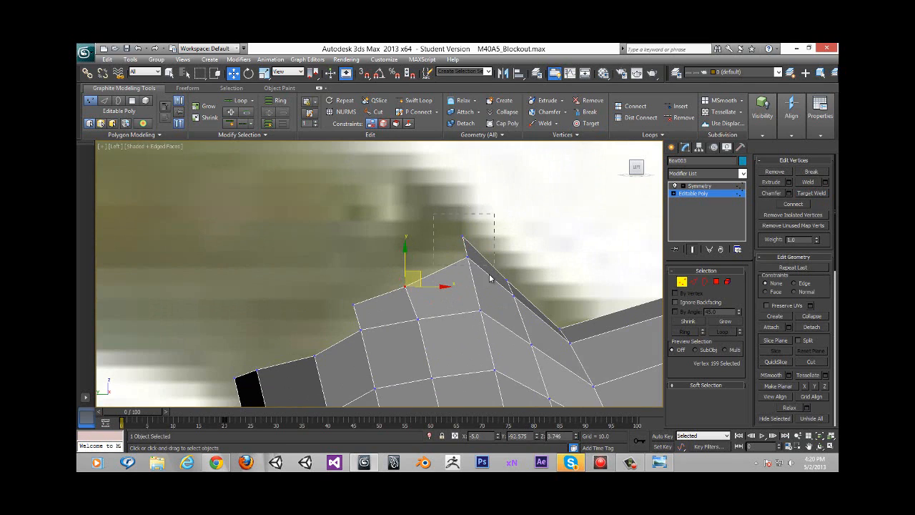
drag(489, 278, 451, 225)
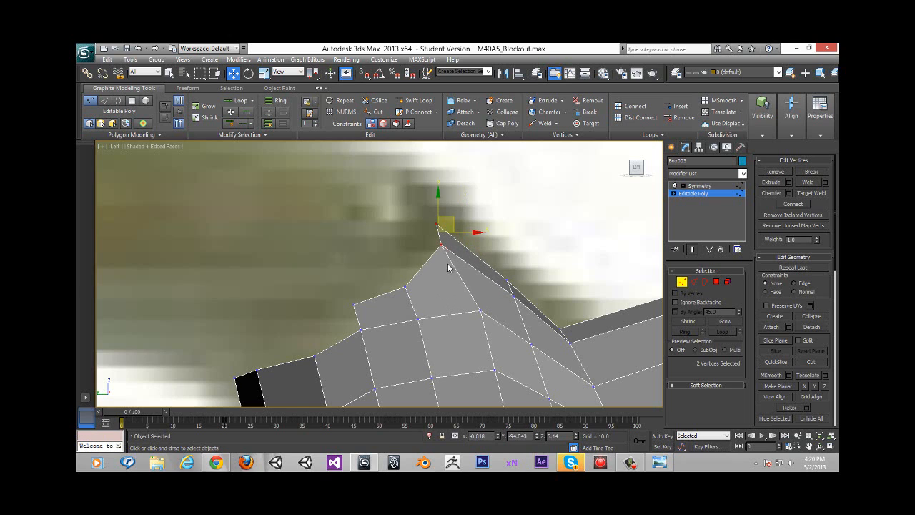
click(481, 310)
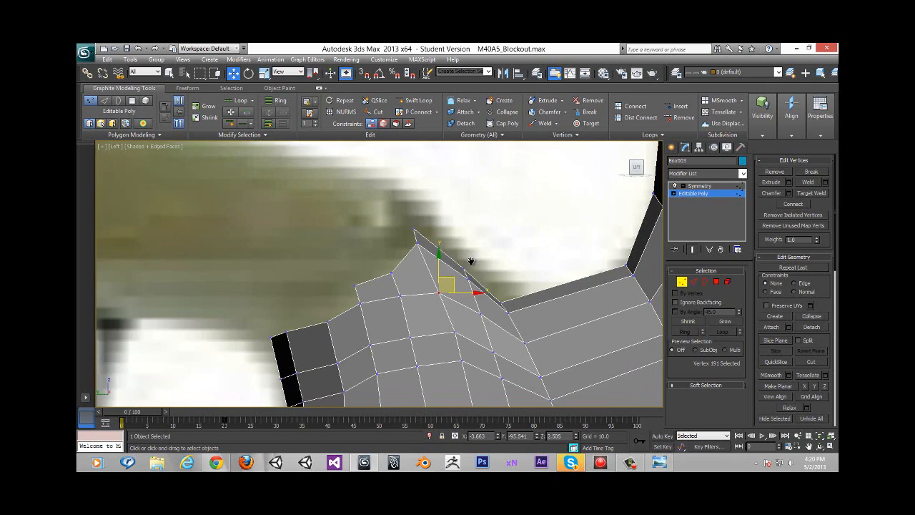
scroll(474, 262, down, 4)
scroll(472, 293, up, 2)
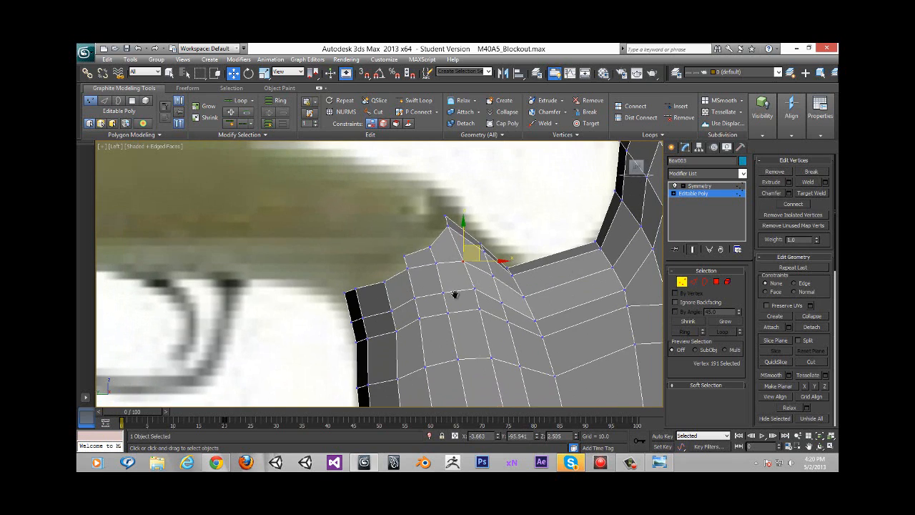
scroll(465, 298, up, 2)
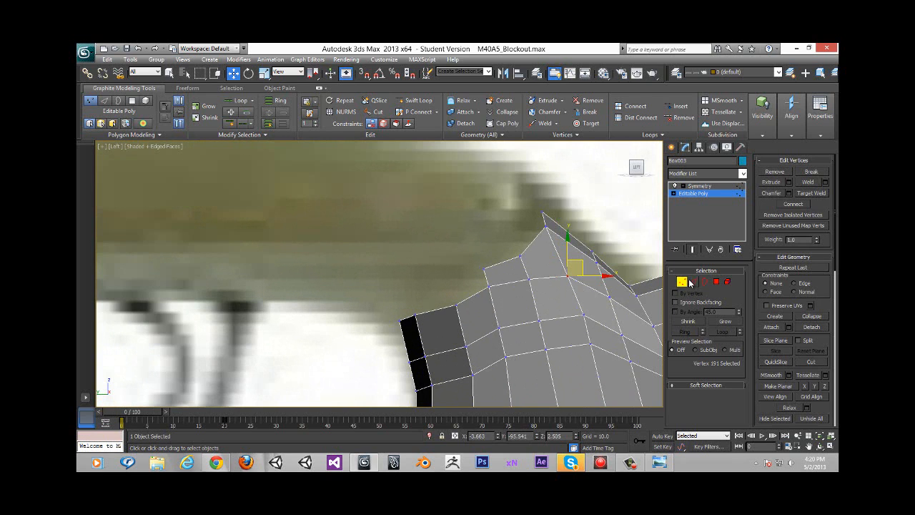
In the left view, extend the three front upper grip edges into new faces about 0.3 along Y and 1.2 along Z
click(692, 281)
click(450, 305)
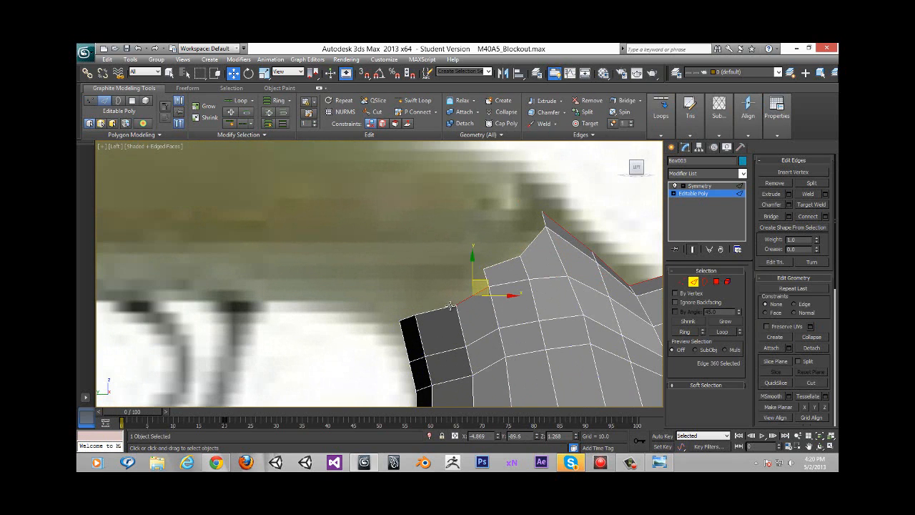
double_click(449, 307)
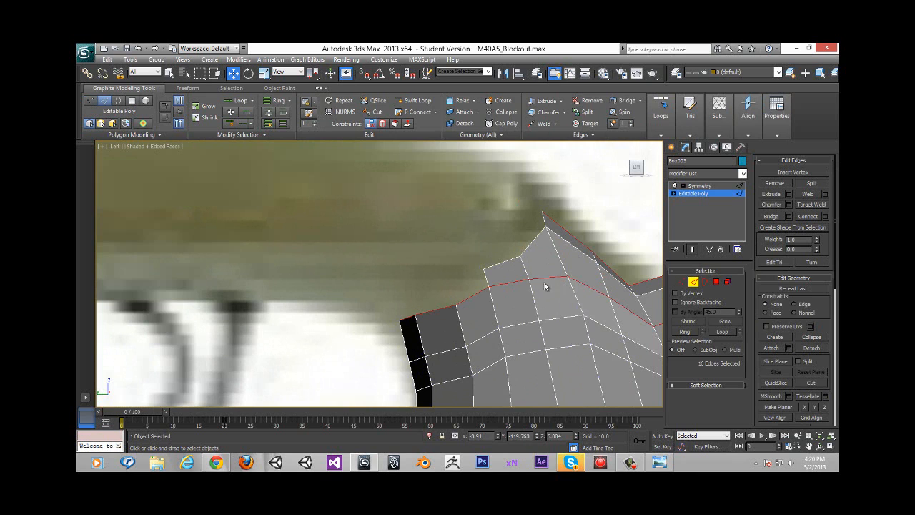
click(474, 297)
ctrl+click(429, 312)
ctrl+click(410, 318)
mouse_move(439, 367)
alt+middle_down()
mouse_move(472, 365)
mouse_move(443, 366)
alt+middle_up()
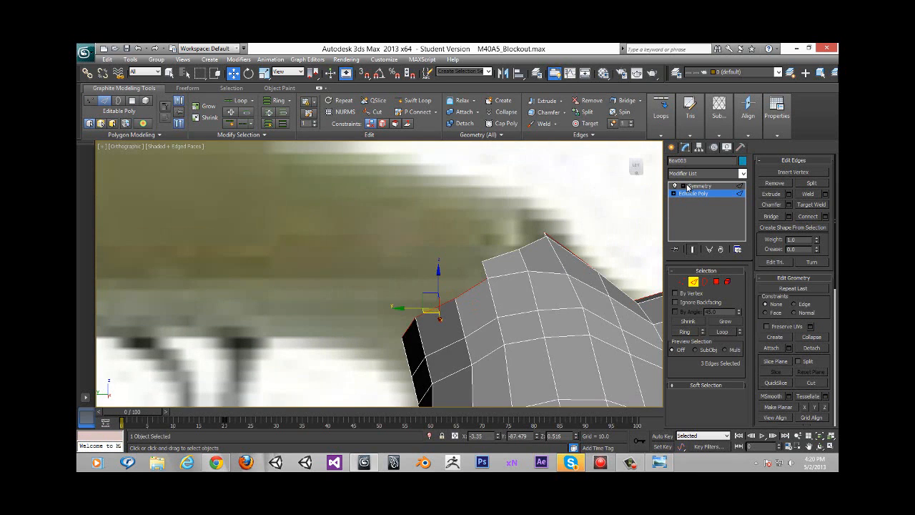
click(637, 168)
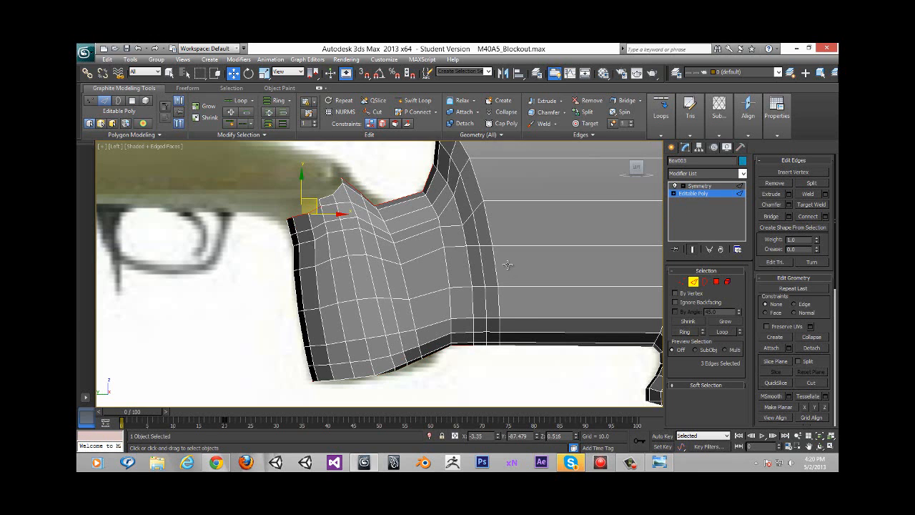
scroll(509, 340, down, 2)
scroll(509, 340, up, 6)
middle_drag(509, 341, 455, 274)
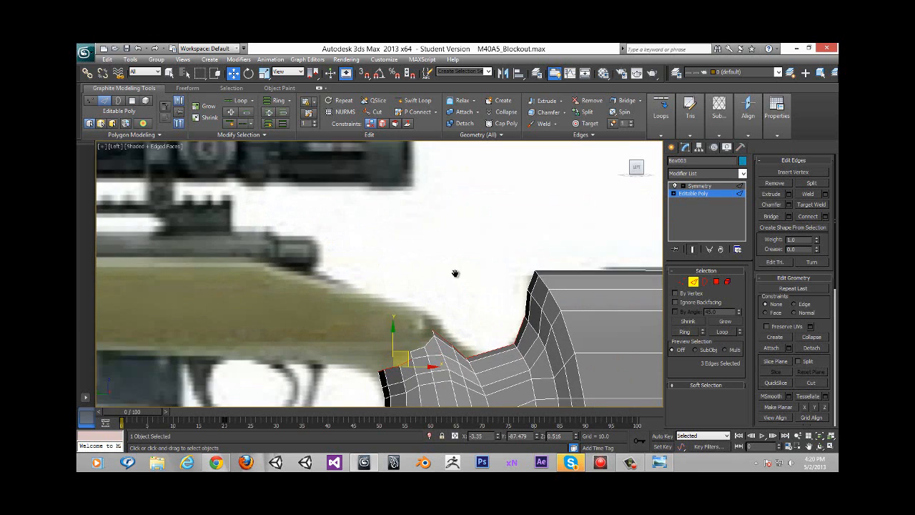
scroll(456, 274, down, 4)
scroll(400, 276, up, 4)
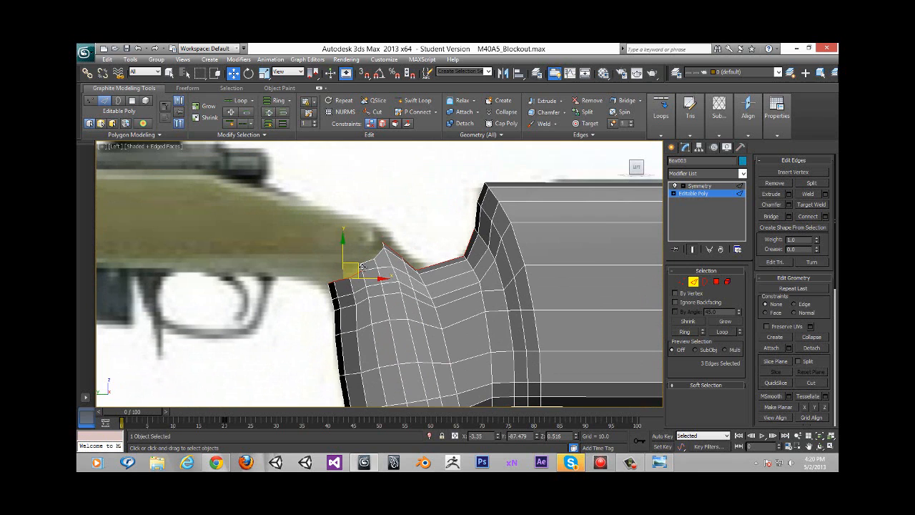
drag(355, 265, 353, 256)
middle_drag(380, 281, 386, 293)
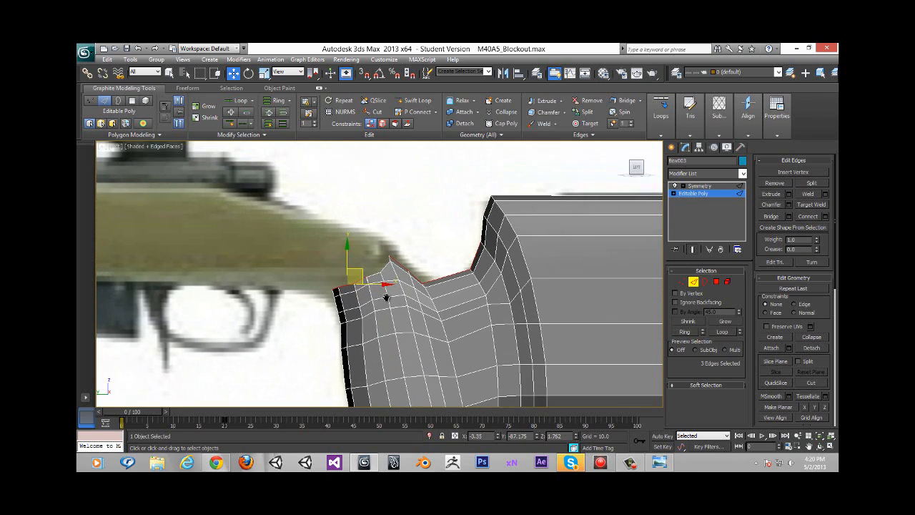
scroll(368, 255, up, 4)
mouse_move(368, 254)
middle_down()
mouse_move(390, 271)
mouse_move(385, 260)
middle_up()
scroll(393, 262, up, 2)
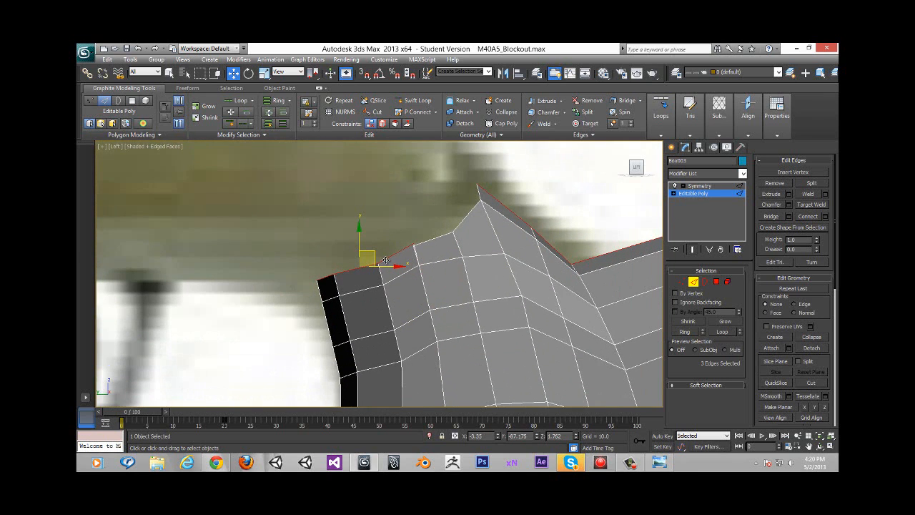
drag(372, 253, 372, 254)
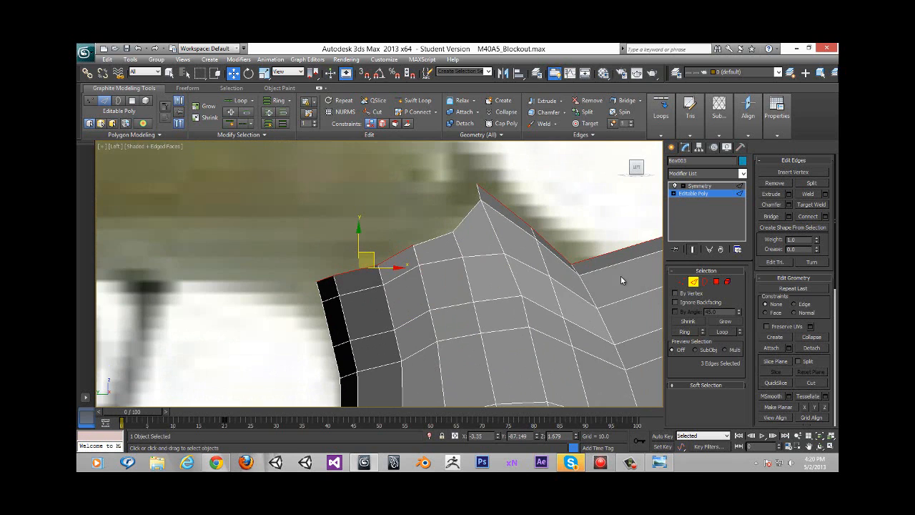
click(681, 281)
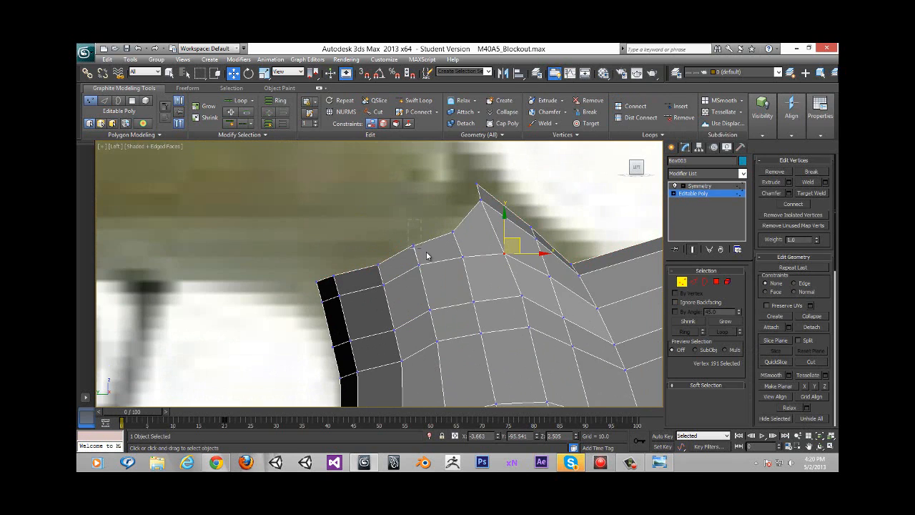
click(413, 246)
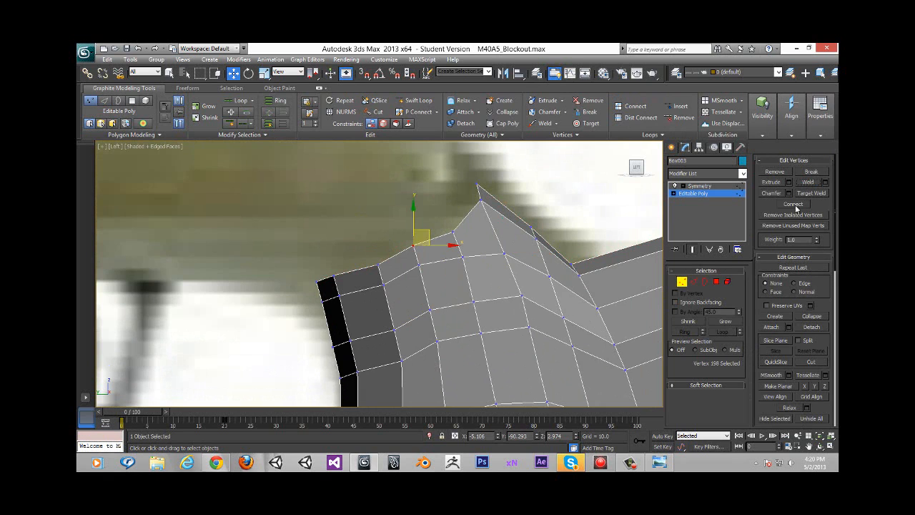
click(681, 281)
middle_drag(453, 241, 439, 200)
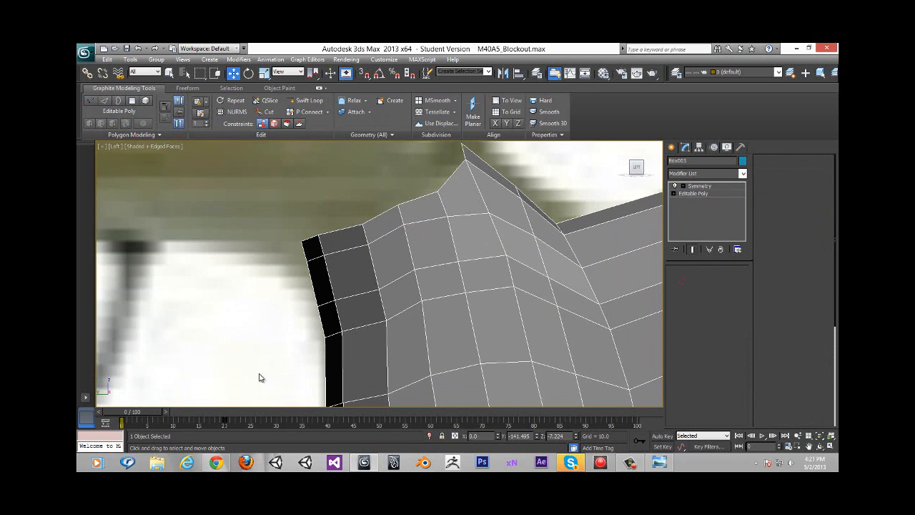
With the mesh see-through, move the two front vertices below the new row to about Y -86.4, Z -2.0, and raise their neighbour about 0.9
click(257, 412)
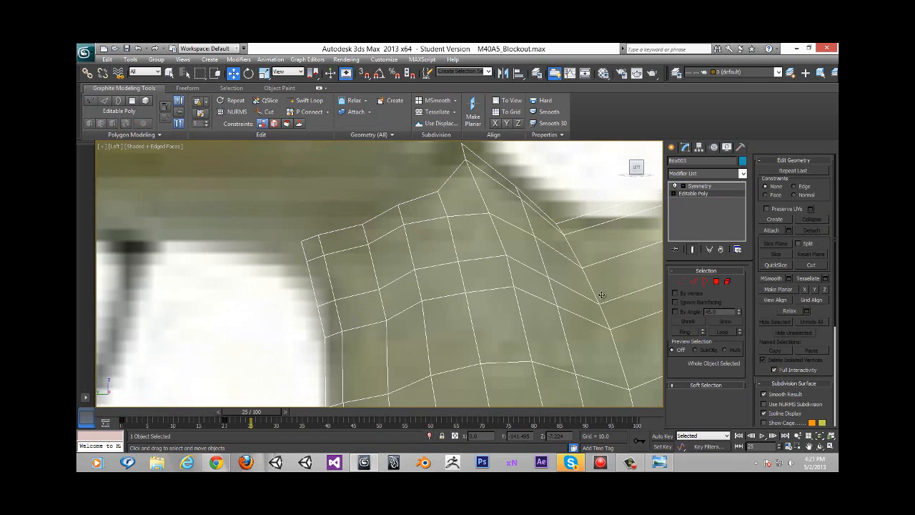
click(681, 281)
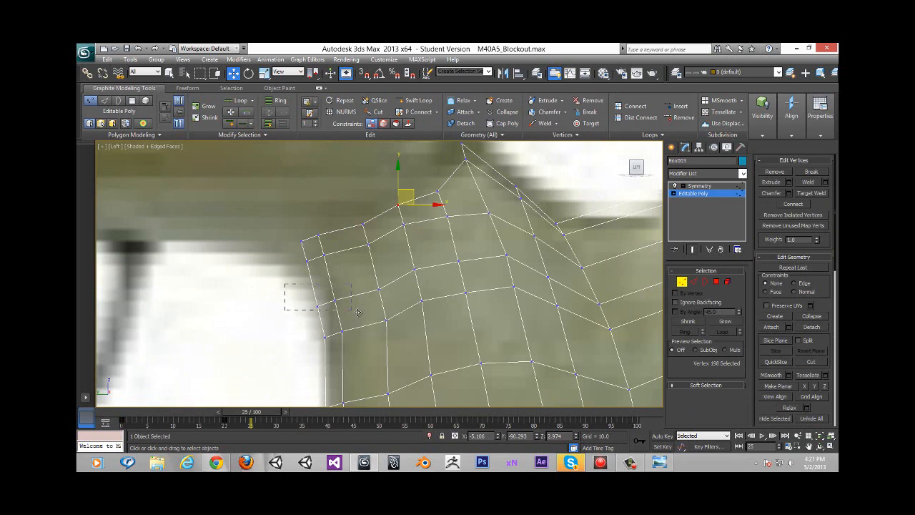
drag(358, 312, 347, 270)
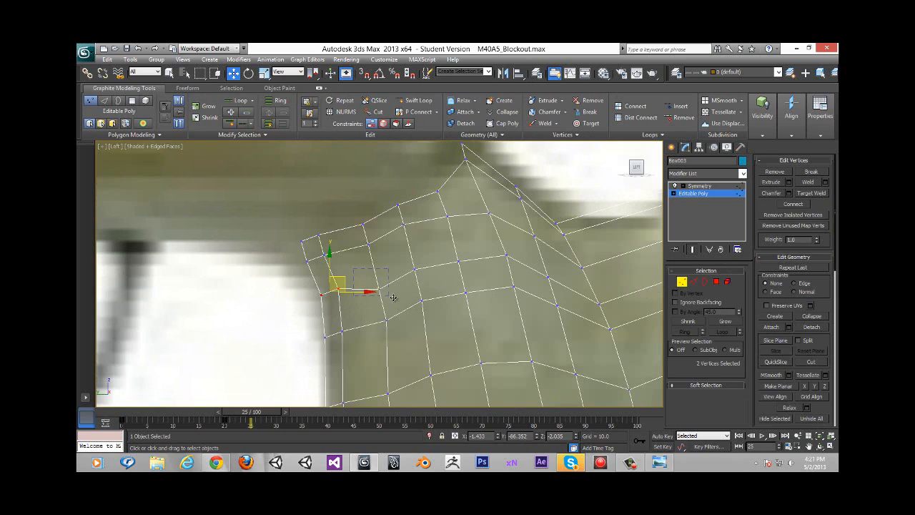
drag(393, 296, 390, 258)
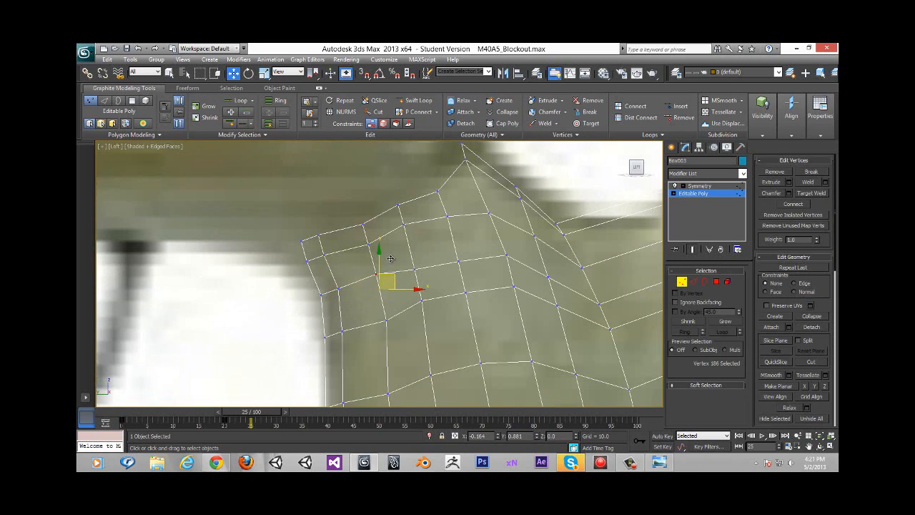
Move the four front corner vertices to about Y -84.6, Z 0.8, and raise the adjacent upper-edge vertex to follow the reference
drag(315, 256, 346, 270)
drag(317, 226, 305, 221)
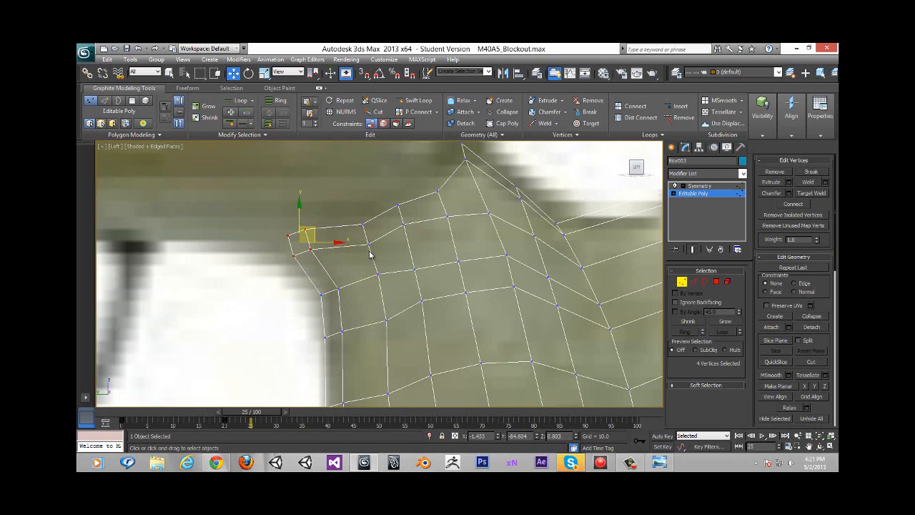
click(368, 245)
drag(379, 227, 360, 192)
Pull the two topmost front vertices forward to about Y -75.4, Z 2.8 as a pointed tip, and restore the opaque mesh display
drag(276, 212, 201, 193)
middle_drag(364, 273, 476, 298)
scroll(475, 298, down, 2)
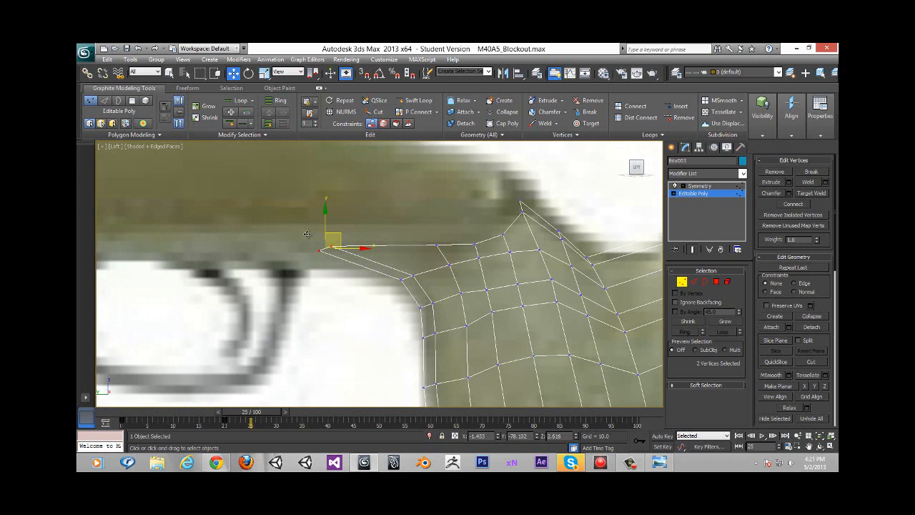
drag(306, 234, 273, 233)
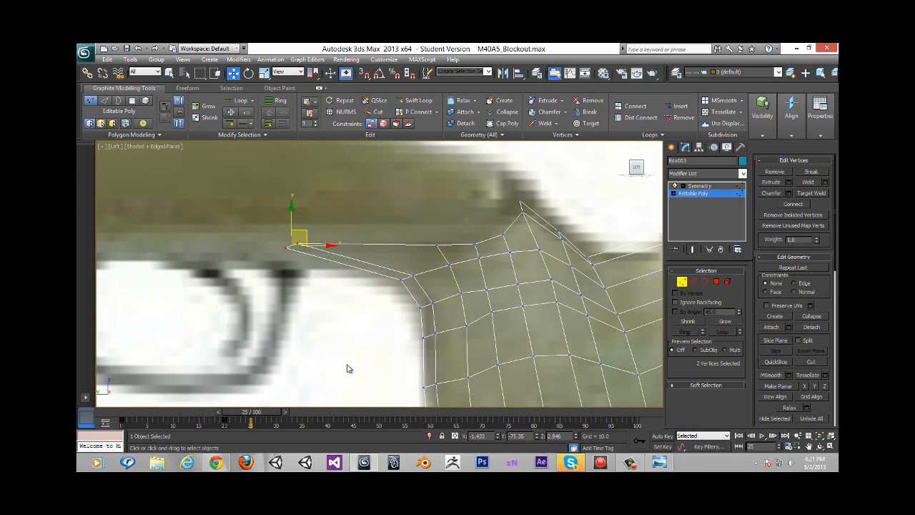
key(alt+x)
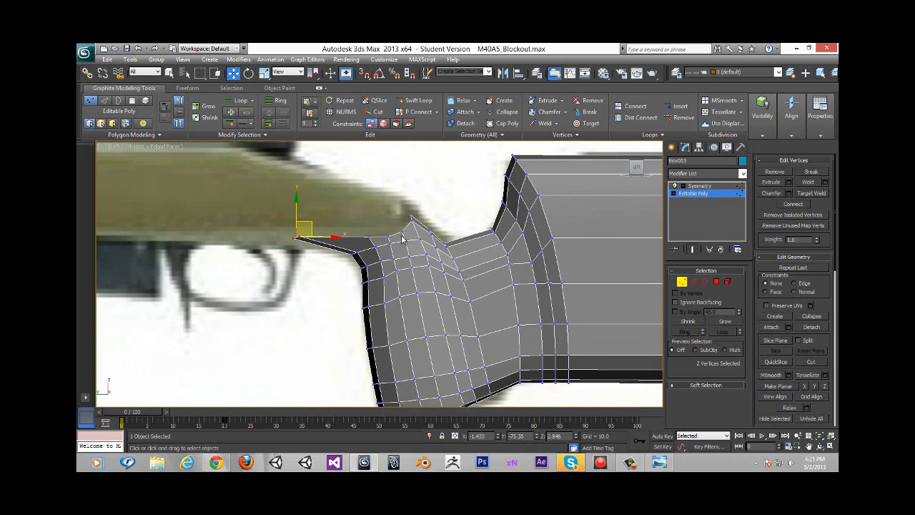
Narrow the pointed tip by moving its outer vertex about 1.2 along X towards the centre line
alt+middle_drag(402, 240, 449, 293)
right_click(449, 293)
click(471, 303)
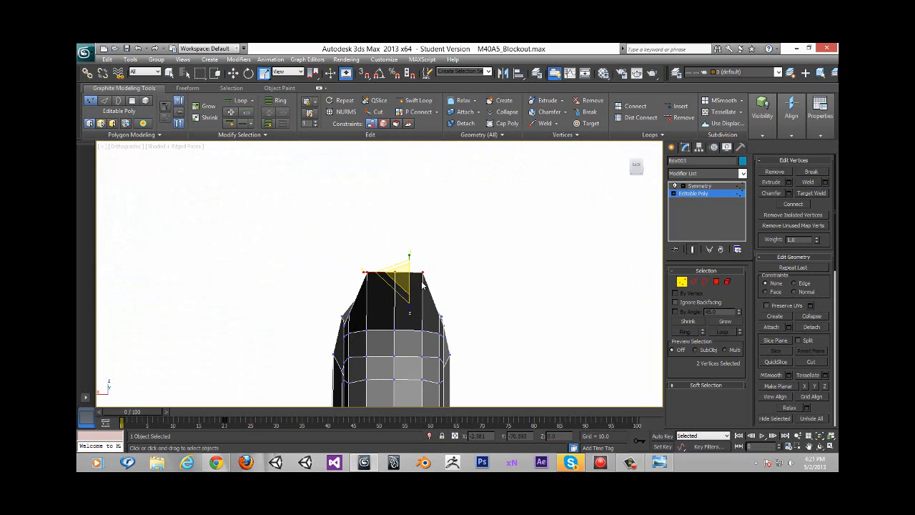
right_click(422, 284)
click(440, 287)
click(421, 274)
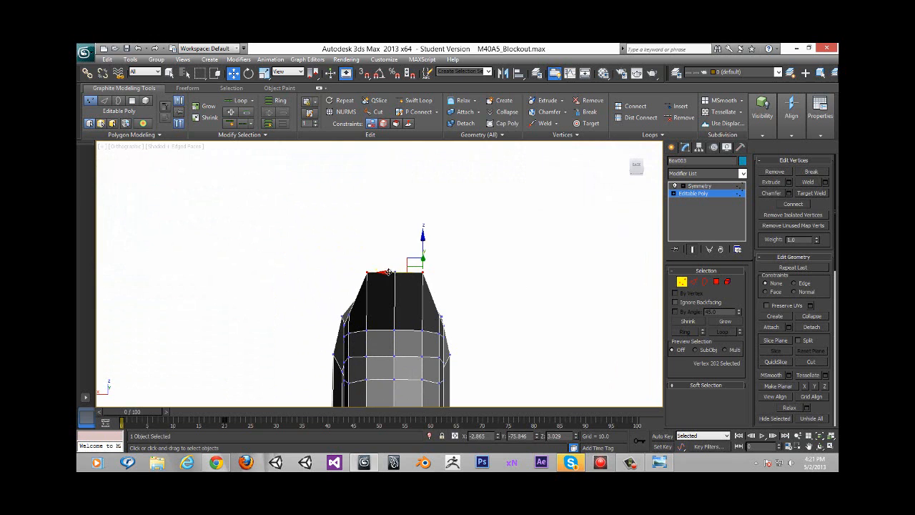
drag(384, 273, 377, 272)
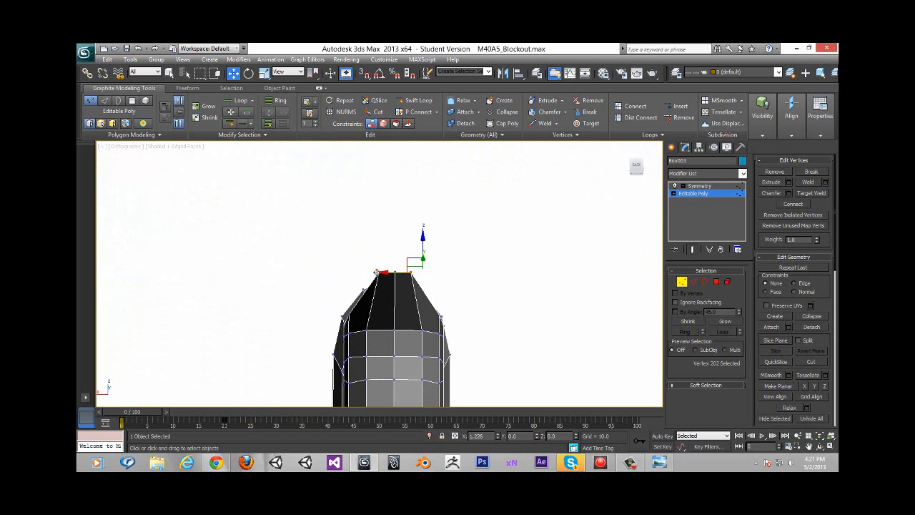
Add a vertical edge loop down the grip's side just behind its front edge with Swift Loop
alt+middle_drag(445, 300, 529, 259)
click(418, 100)
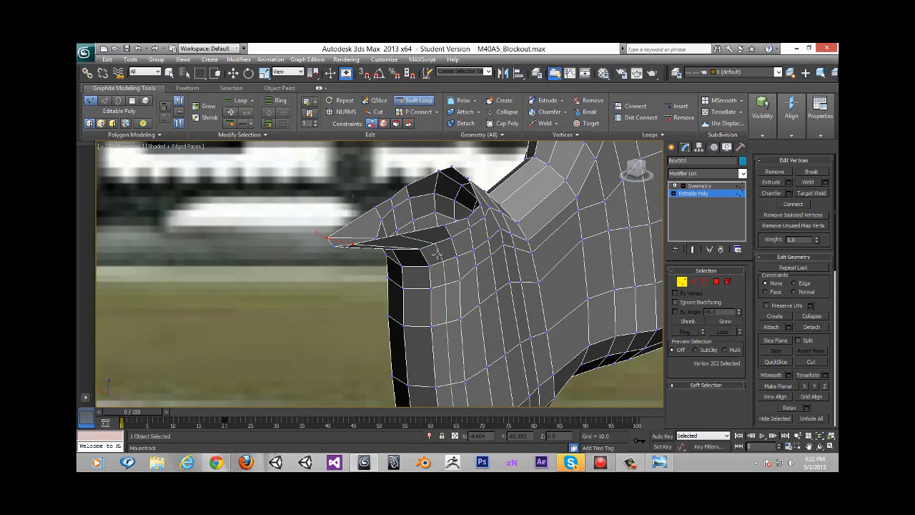
click(437, 255)
key(w)
alt+middle_drag(437, 255, 572, 158)
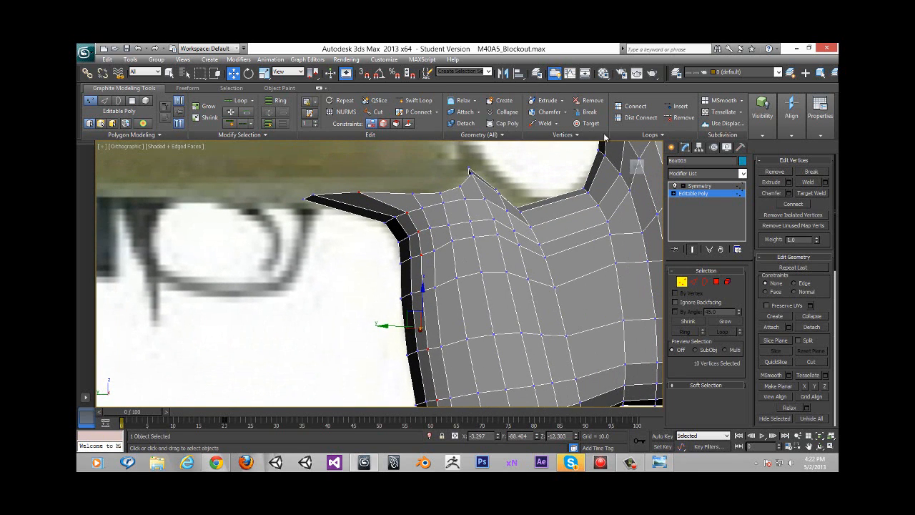
In the left view, move the foremost tip vertex to about Y -74.3, Z 3.0
click(636, 167)
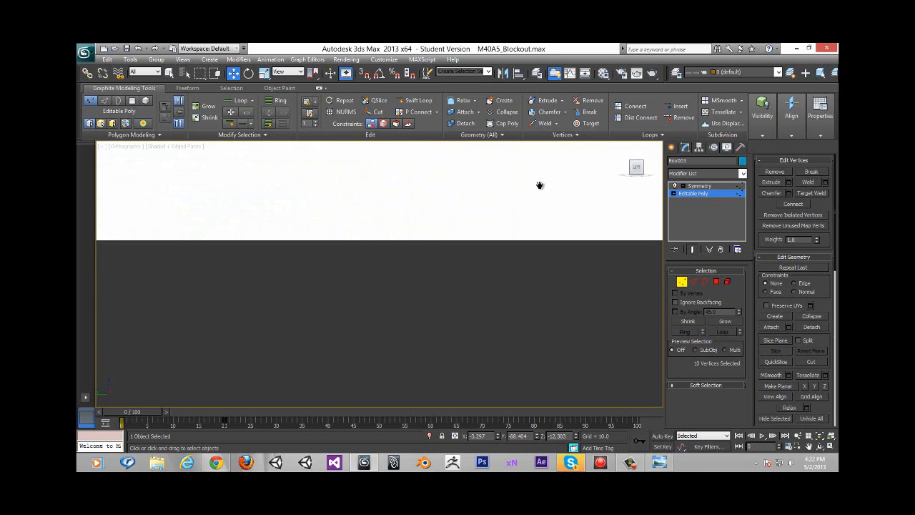
middle_drag(462, 298, 493, 286)
scroll(411, 343, up, 3)
middle_drag(410, 344, 415, 358)
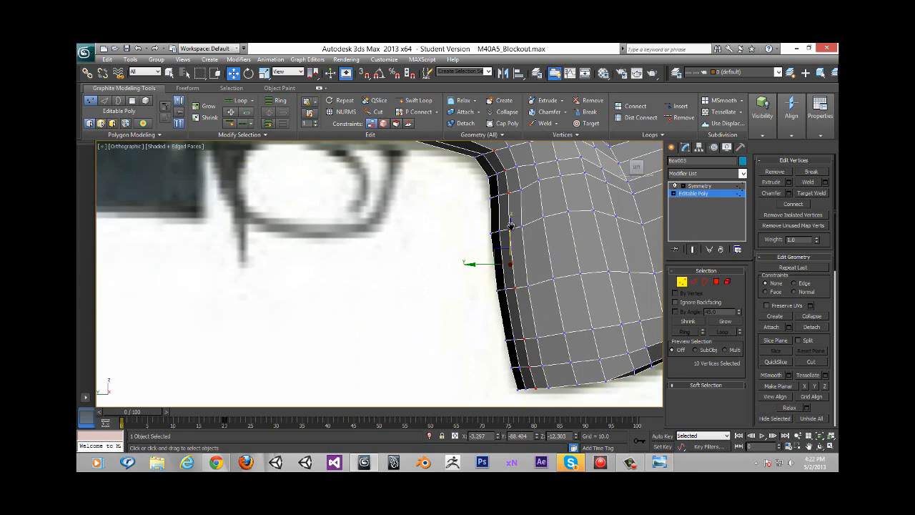
scroll(429, 336, up, 6)
middle_drag(440, 301, 446, 301)
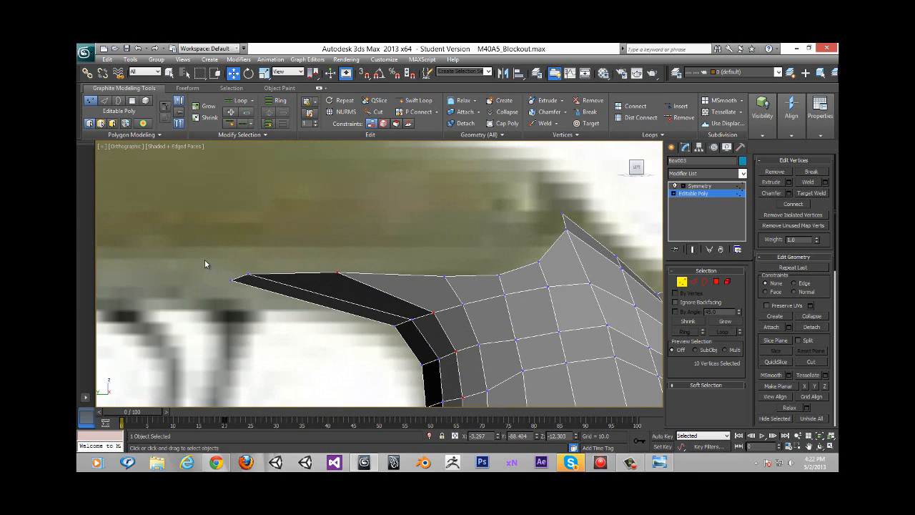
click(231, 280)
drag(205, 281, 195, 281)
drag(222, 248, 220, 236)
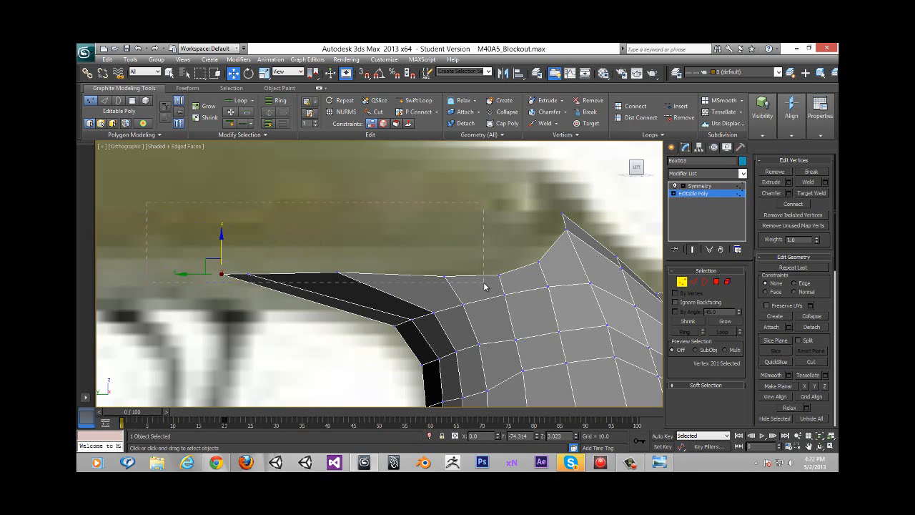
Flatten the five vertices along the front upper edge to one height with Make Planar Y, and leave vertex editing
click(209, 227)
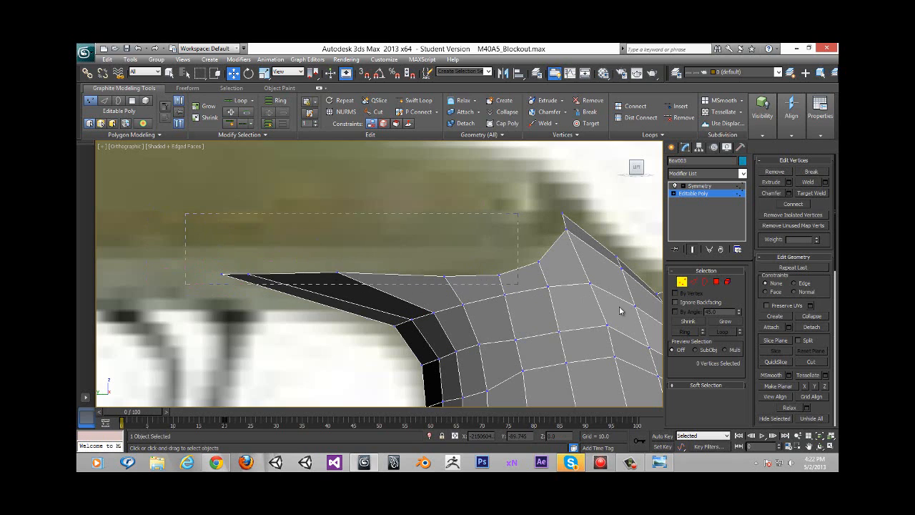
drag(186, 213, 518, 284)
click(816, 386)
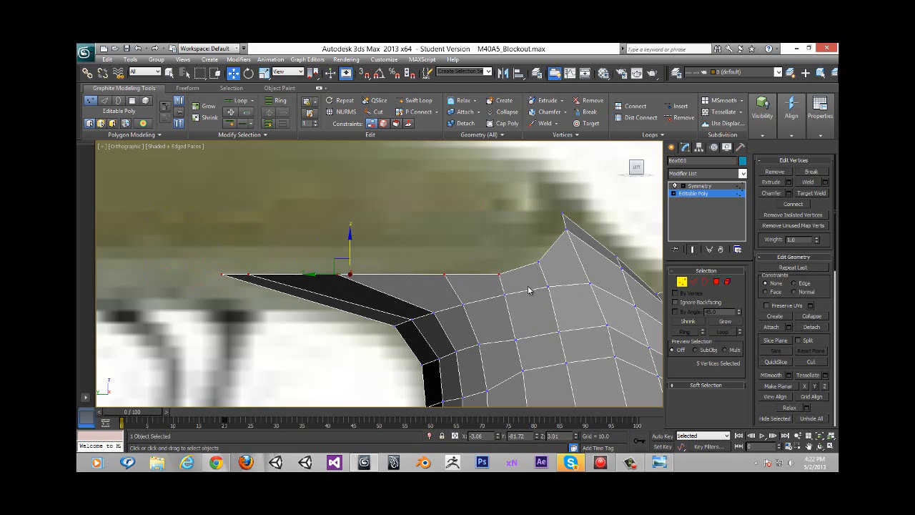
click(681, 283)
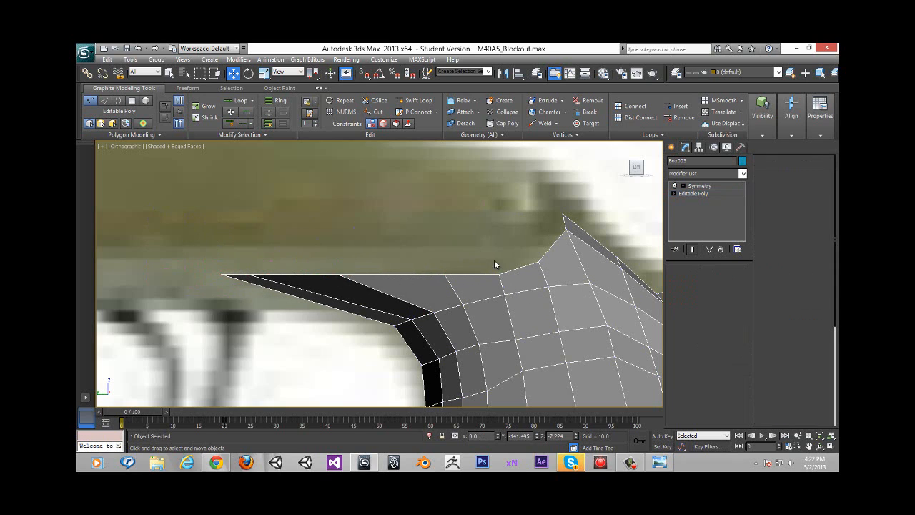
Unhide the fore-end body so it shows beside the grip
scroll(494, 259, down, 4)
right_click(502, 258)
click(522, 216)
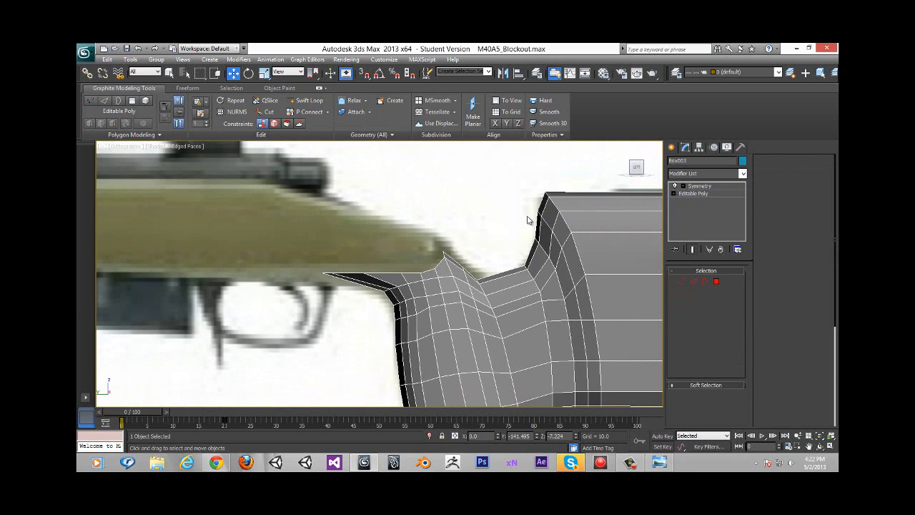
click(509, 281)
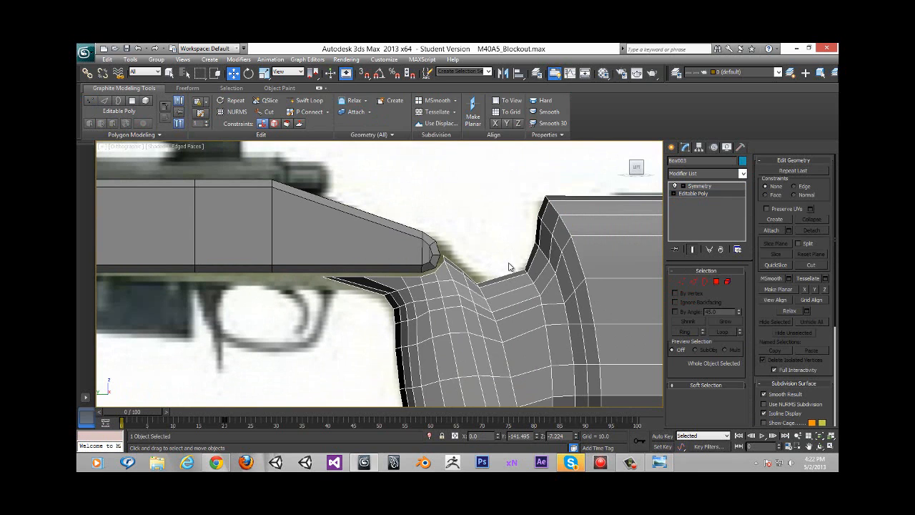
Add the three vertices at the grip's peak to the upper front edge selection and raise all eight to about Z 4.66
click(682, 282)
scroll(406, 266, up, 3)
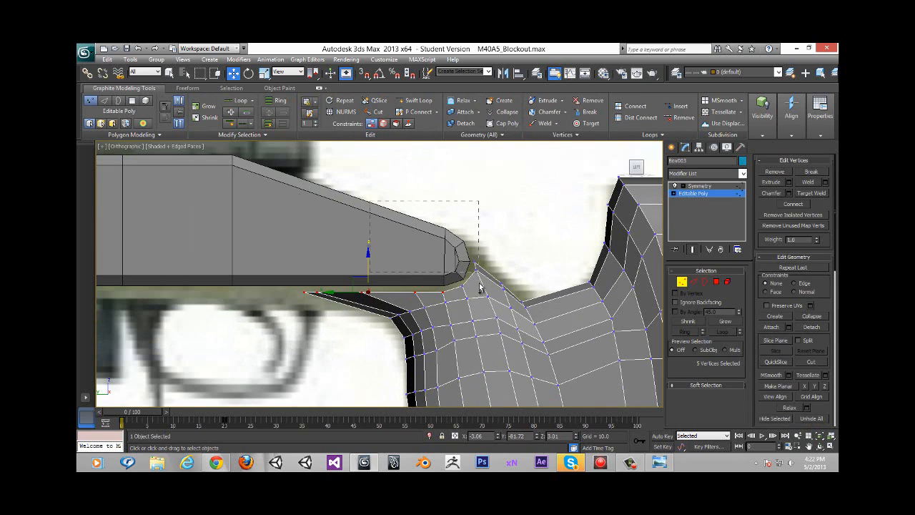
ctrl+drag(481, 292, 481, 292)
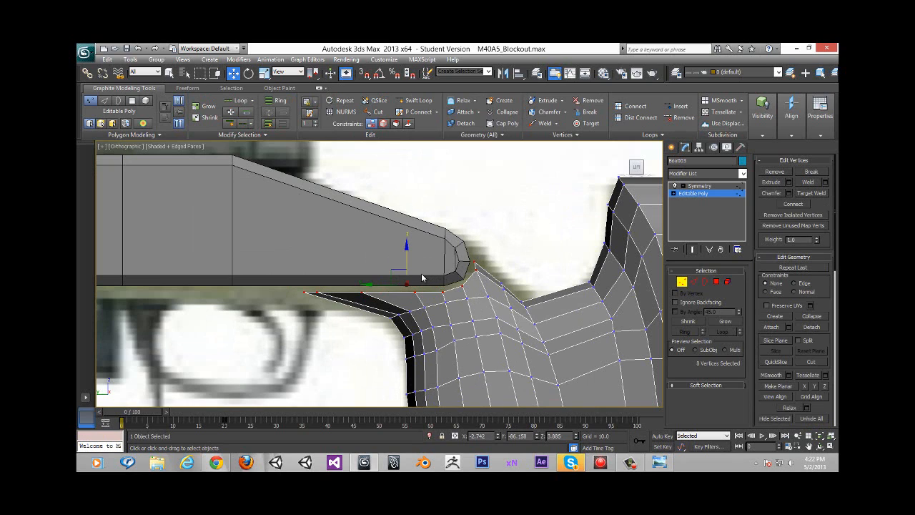
drag(394, 268, 394, 262)
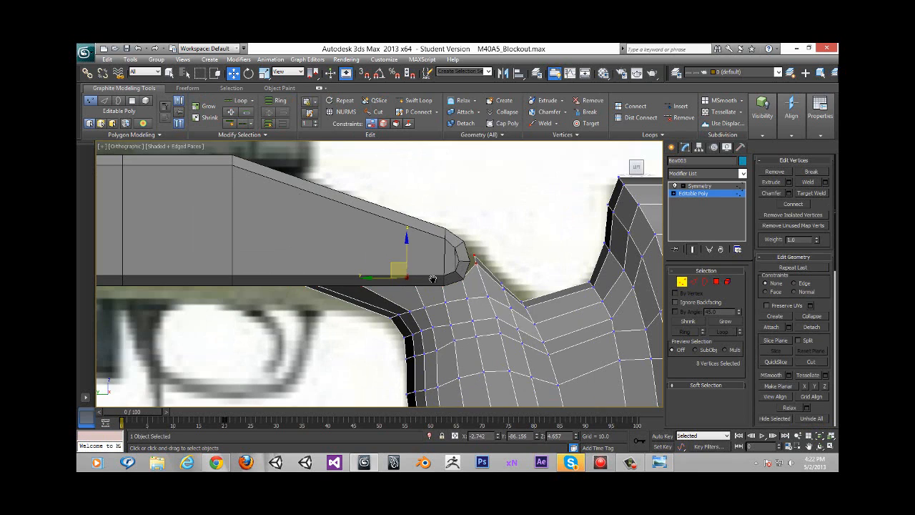
Examine how the grip's peak vertices meet the rear end of the fore-end from several angles, and leave vertex editing
middle_drag(513, 282, 436, 282)
scroll(437, 281, up, 2)
drag(422, 268, 379, 231)
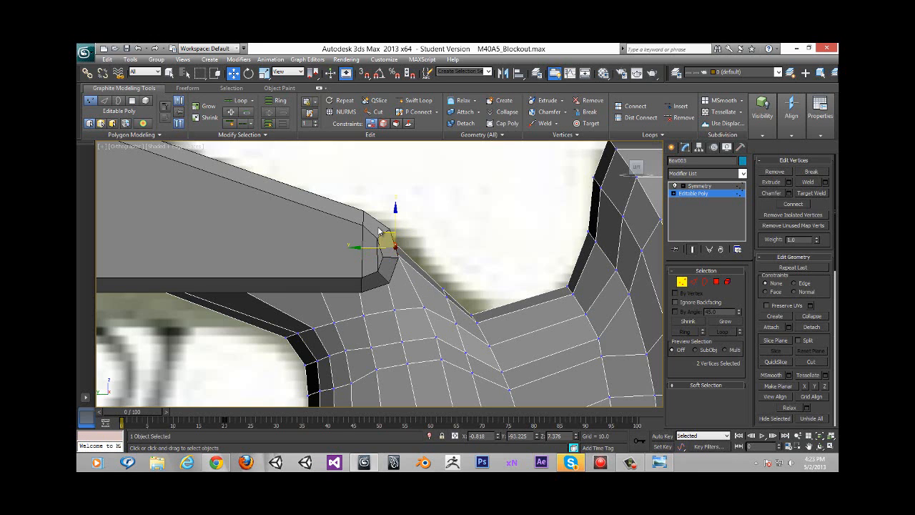
click(405, 252)
alt+middle_drag(408, 260, 395, 275)
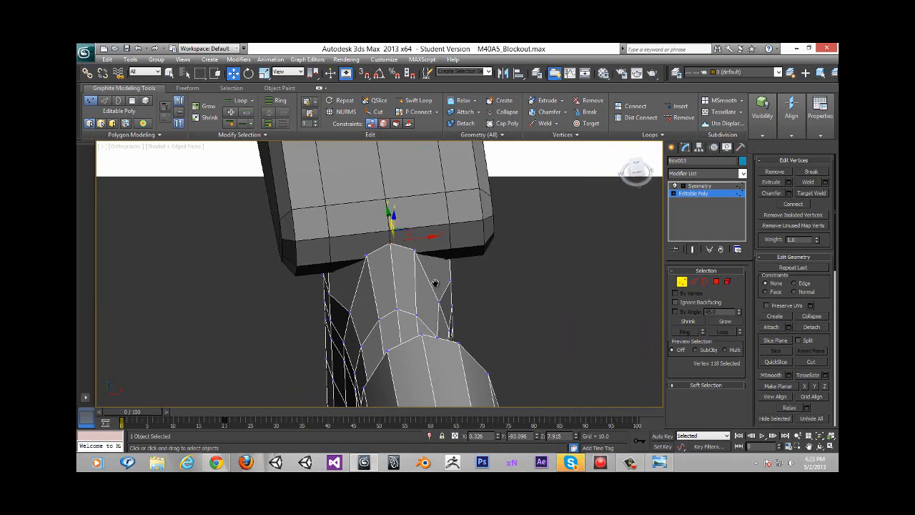
mouse_move(435, 283)
alt+middle_down()
mouse_move(437, 361)
mouse_move(462, 361)
mouse_move(490, 292)
mouse_move(450, 292)
mouse_move(433, 284)
mouse_move(446, 273)
mouse_move(438, 270)
mouse_move(426, 271)
mouse_move(429, 281)
alt+middle_up()
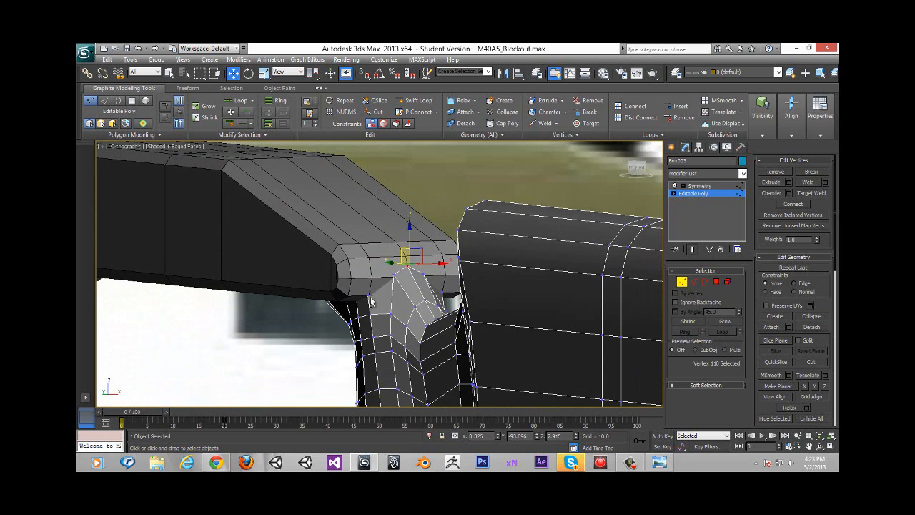
alt+middle_drag(370, 301, 551, 295)
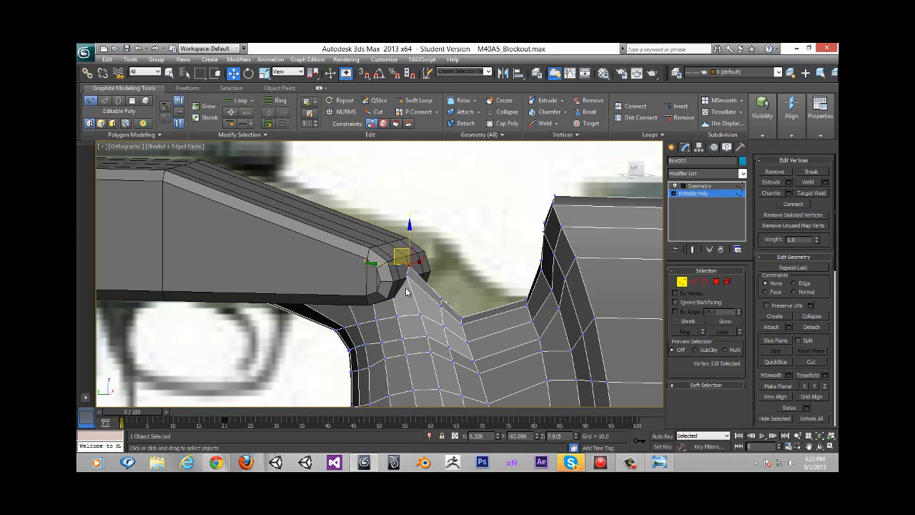
key(1)
scroll(403, 301, down, 4)
alt+middle_drag(403, 302, 423, 294)
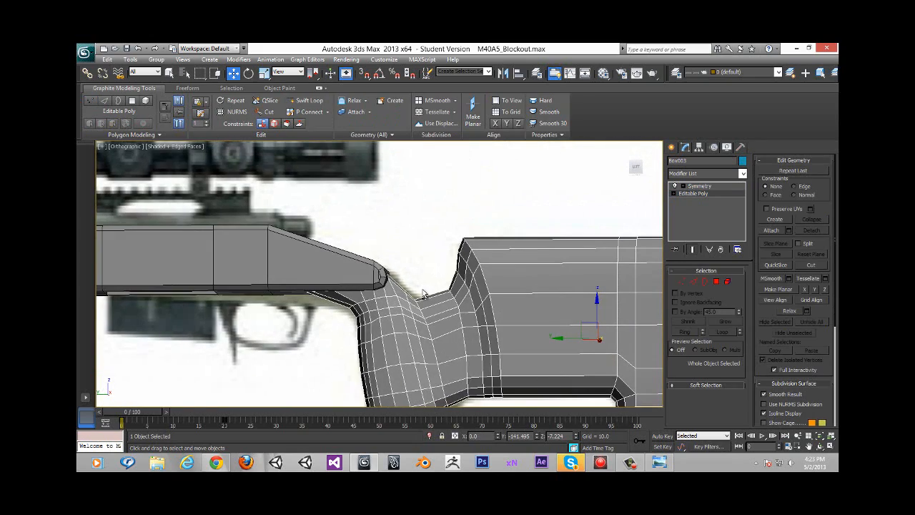
alt+middle_drag(452, 240, 522, 205)
Narrow the fore-end body across its width by scaling it non-uniformly to about 75.06 along Z, and return to the Move tool
click(423, 229)
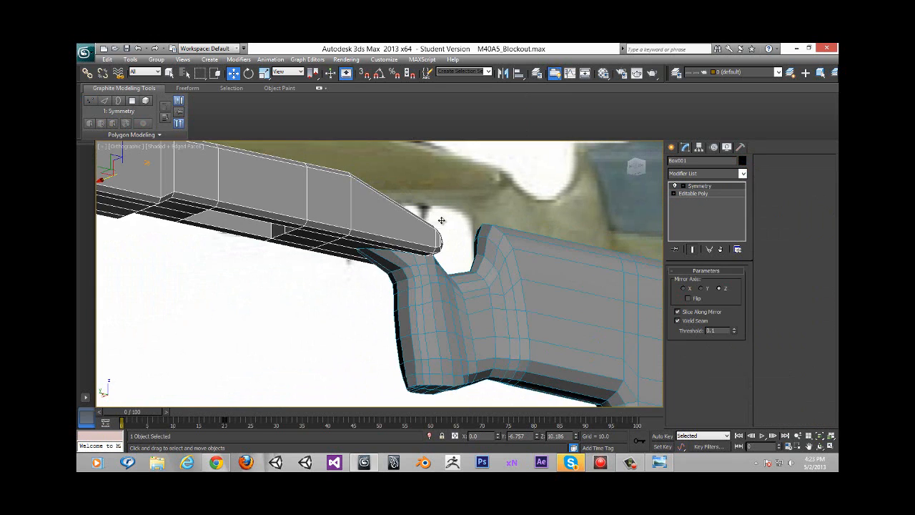
alt+middle_drag(432, 247, 378, 318)
middle_drag(495, 217, 601, 136)
middle_drag(378, 290, 429, 246)
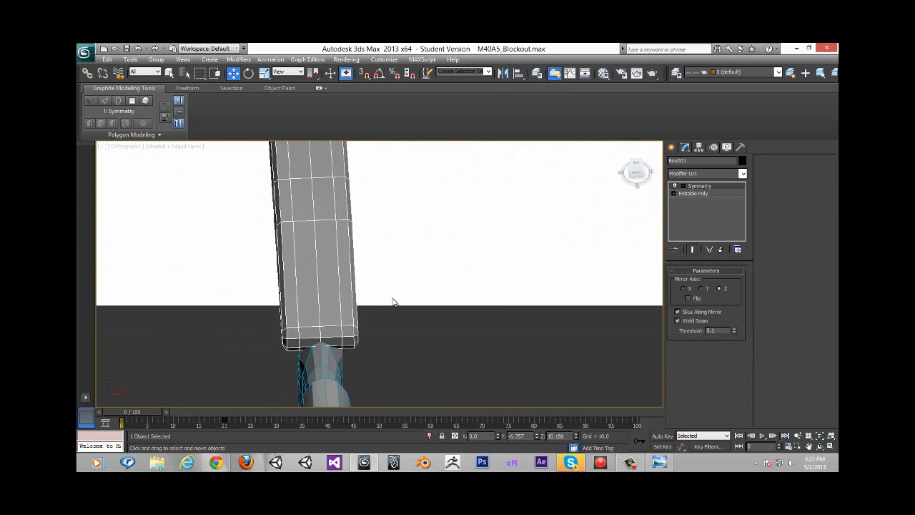
right_click(391, 297)
click(413, 319)
key(r)
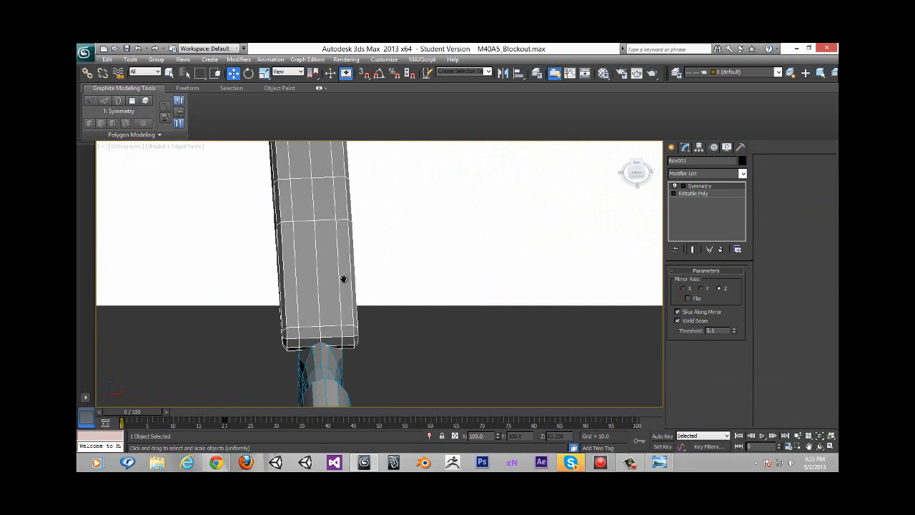
scroll(346, 297, down, 4)
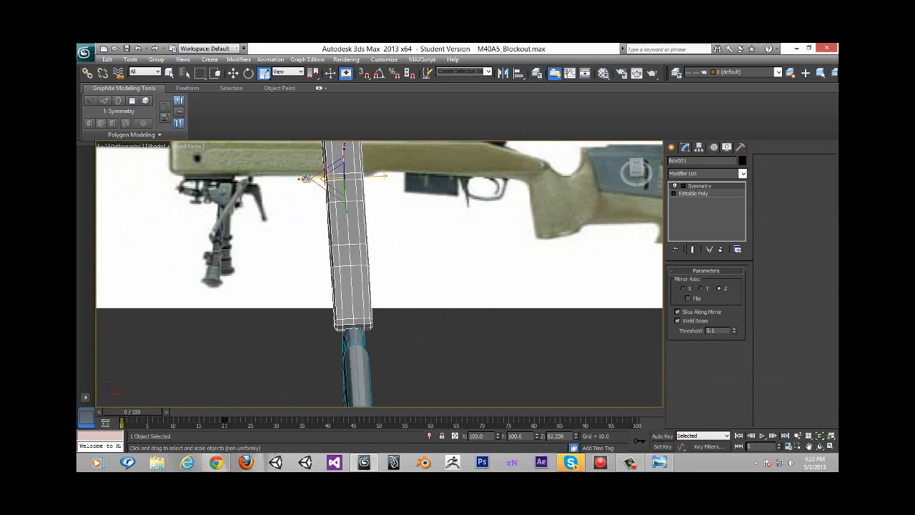
drag(305, 178, 309, 179)
right_click(331, 191)
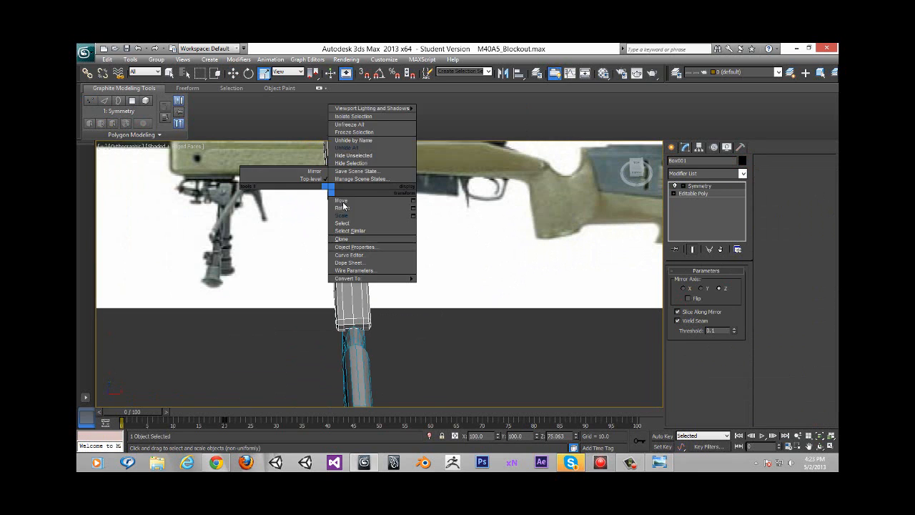
click(343, 200)
Deselect the fore-end and return to the left view to compare the whole stock with the reference image
alt+middle_drag(386, 275, 507, 319)
click(508, 319)
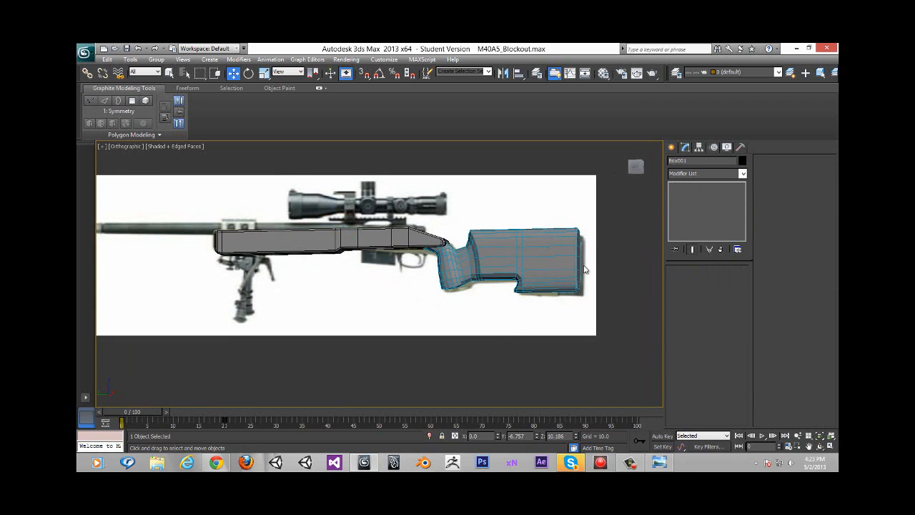
click(637, 168)
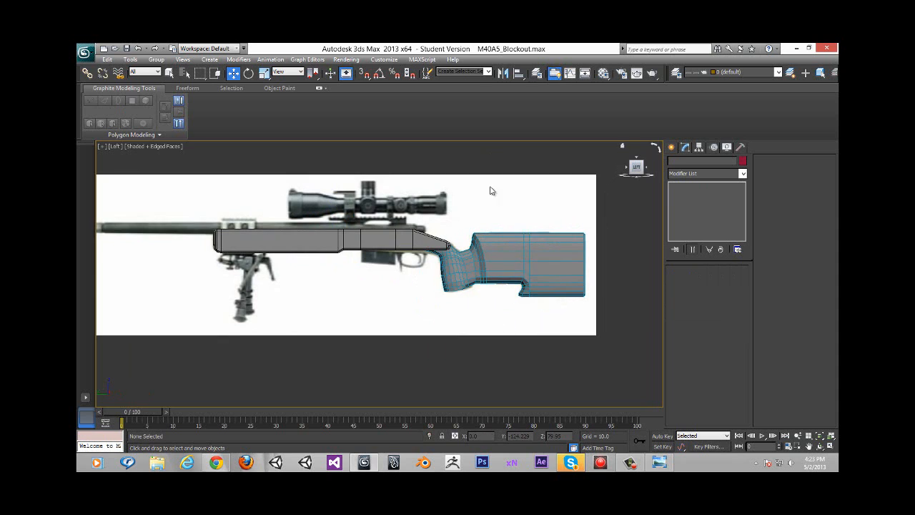
middle_drag(427, 227, 397, 236)
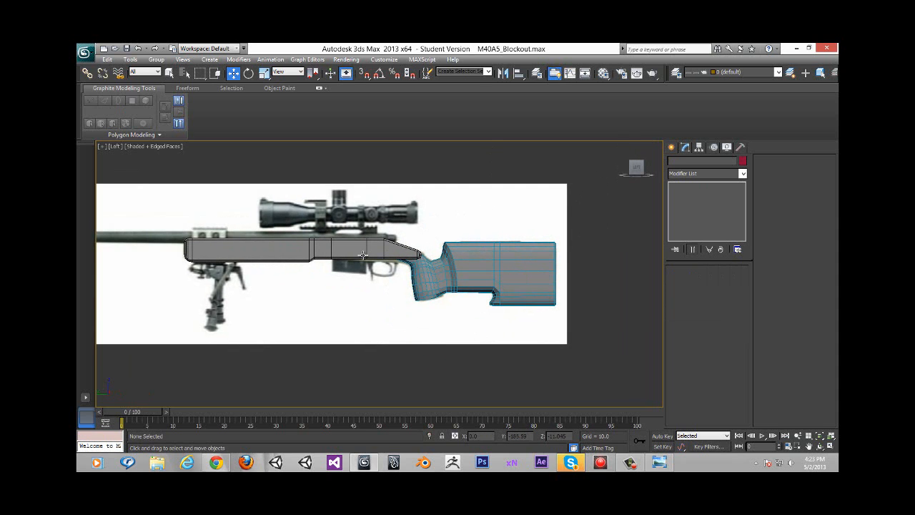
click(659, 462)
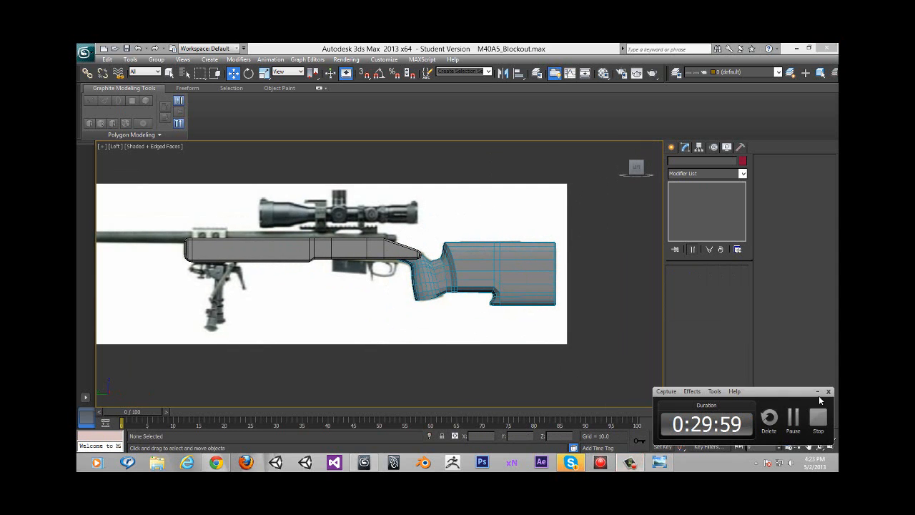